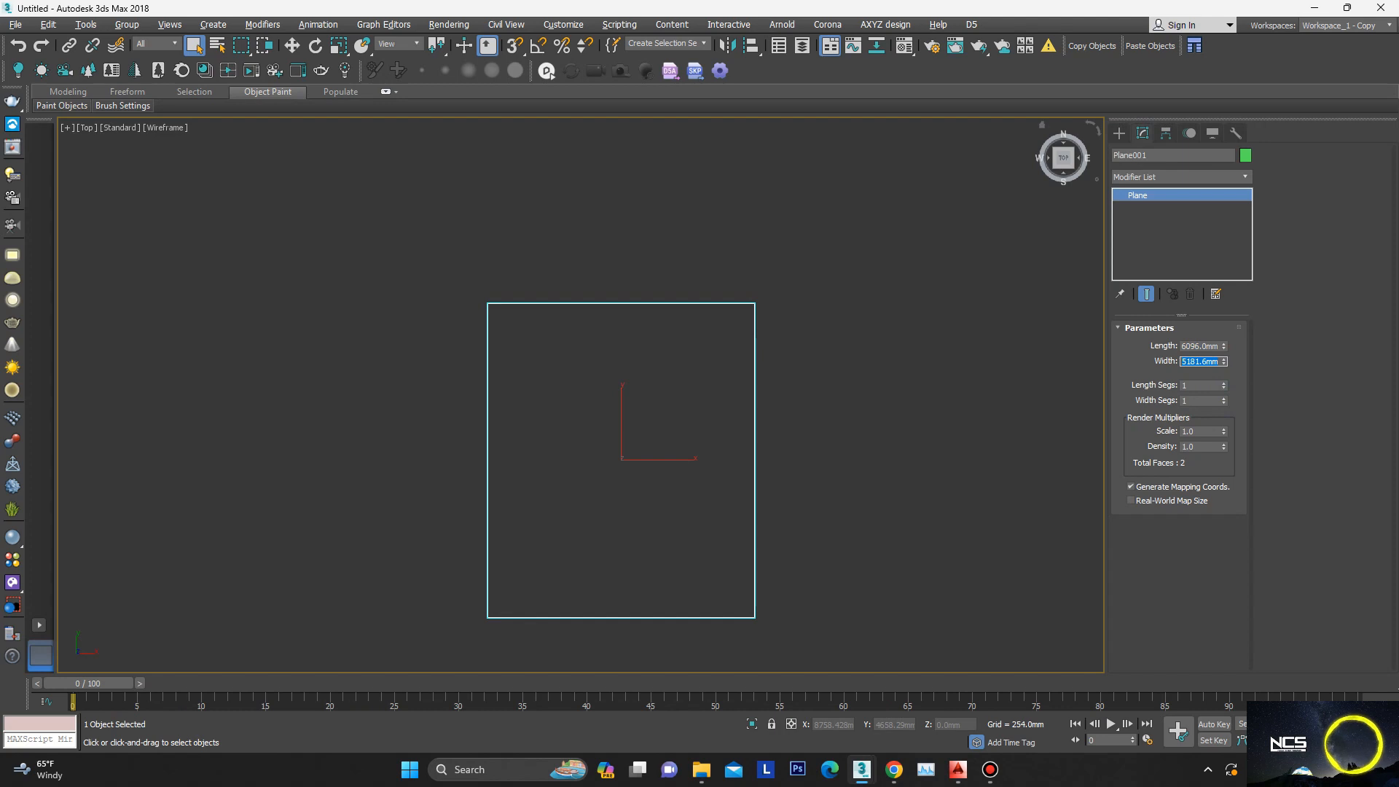
Step: Convert the plane to an Editable Poly
middle_drag(559, 440, 646, 391)
right_click(902, 334)
mouse_move(874, 478)
click(954, 496)
Step: Extend the plane's border downward about 384 mm to form a slab, and cap the open underside
key(F3)
mouse_move(703, 486)
alt+middle_down()
mouse_move(715, 403)
mouse_move(720, 414)
mouse_move(656, 404)
mouse_move(710, 434)
alt+middle_up()
scroll(735, 450, up, 3)
key(s)
key(f)
key(3)
click(665, 424)
key(g)
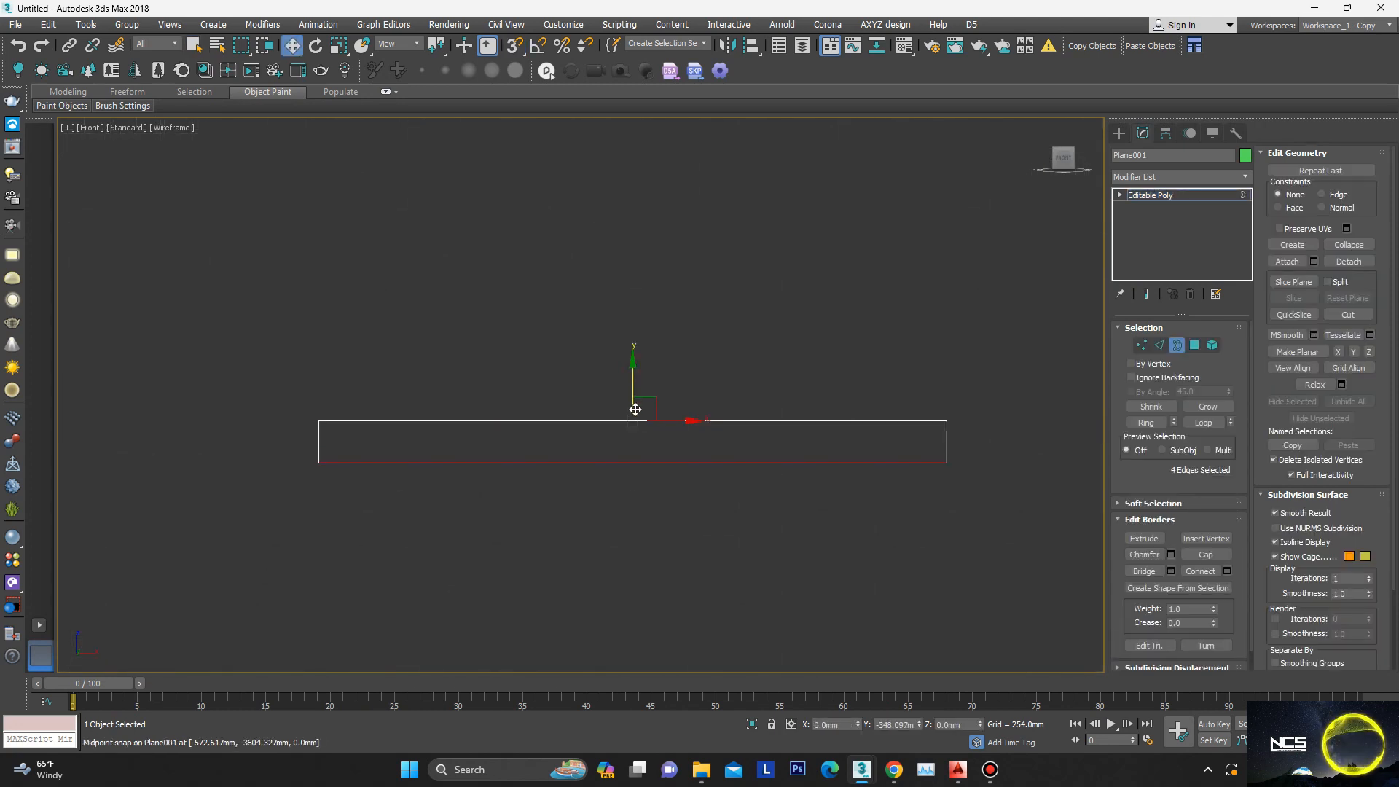
right_click(733, 331)
click(715, 376)
mouse_move(583, 382)
alt+middle_down()
mouse_move(614, 401)
mouse_move(659, 284)
mouse_move(633, 410)
alt+middle_up()
scroll(616, 403, down, 3)
Step: Clone the slab as an independent copy and snap it on top of the original slab
key(F3)
key(f)
key(ctrl+v)
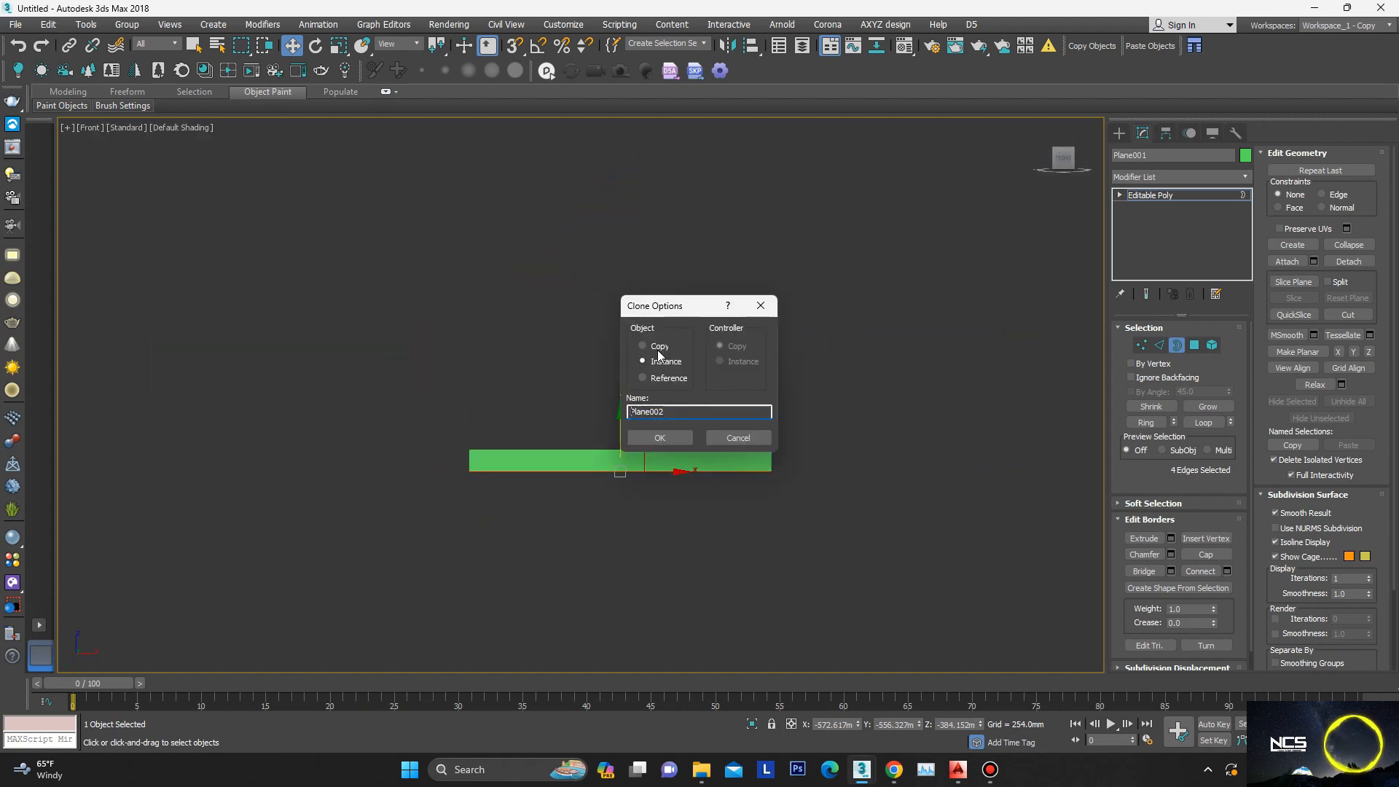
click(662, 439)
key(3)
drag(624, 405, 625, 347)
scroll(702, 416, up, 3)
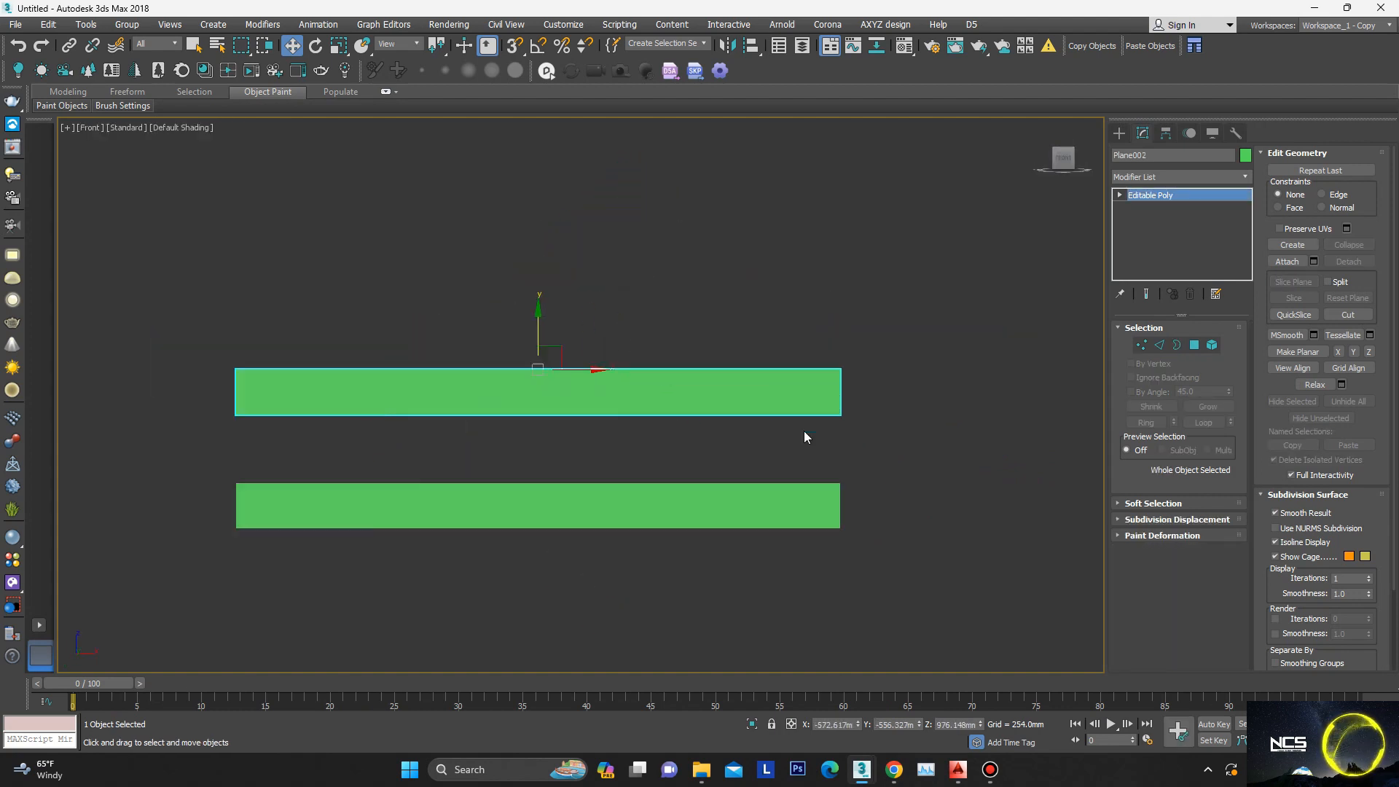
key(s)
key(space)
drag(840, 415, 838, 481)
Step: Narrow the copied slab to about a quarter of the base's width and lower its top vertices to about 128 mm
click(1142, 345)
drag(882, 369, 794, 506)
drag(884, 464, 426, 479)
mouse_move(310, 407)
middle_down()
mouse_move(436, 385)
mouse_move(504, 341)
middle_up()
scroll(435, 385, up, 3)
key(F3)
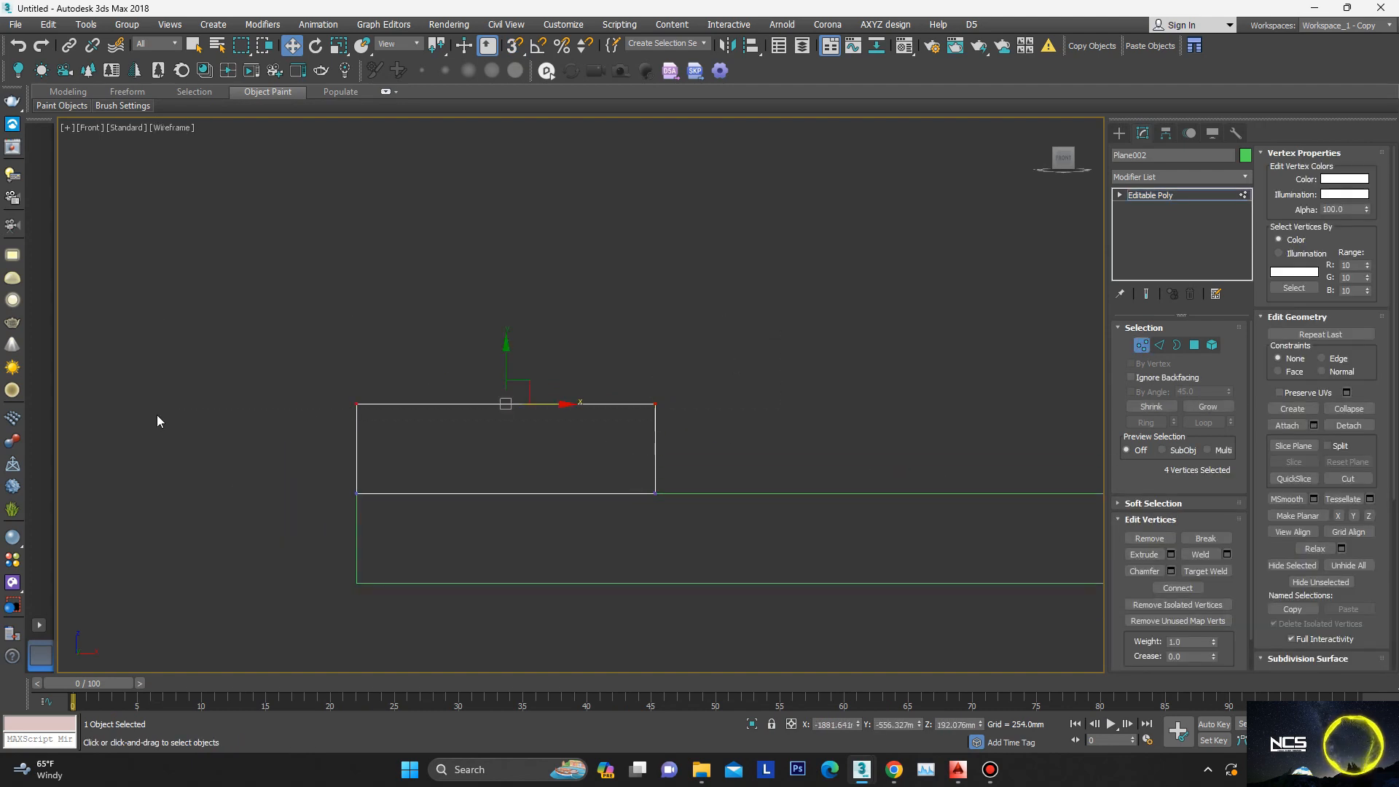
scroll(506, 418, down, 5)
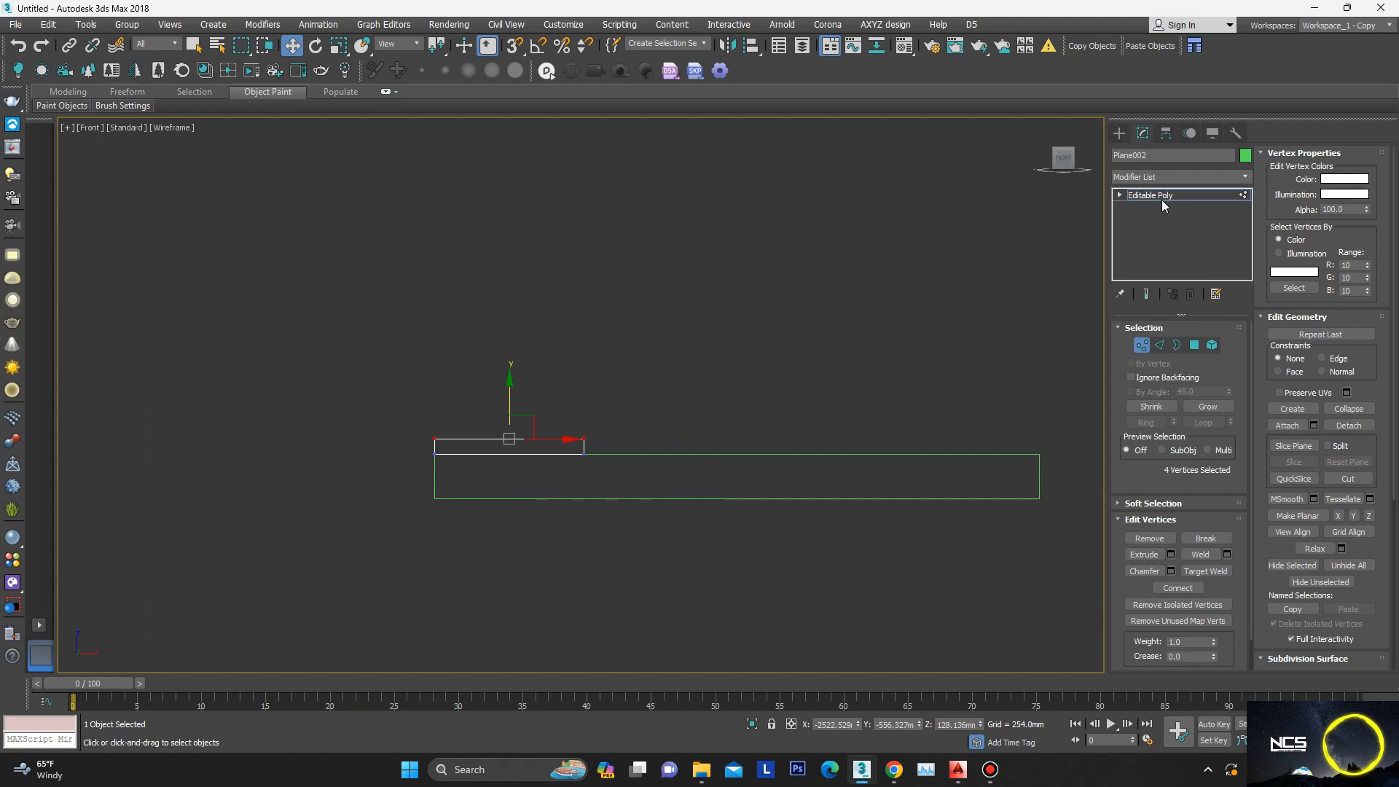
Step: Clone the narrow slab as a copy and snap it directly beside the first one on the base
key(1)
shift+drag(775, 412, 939, 409)
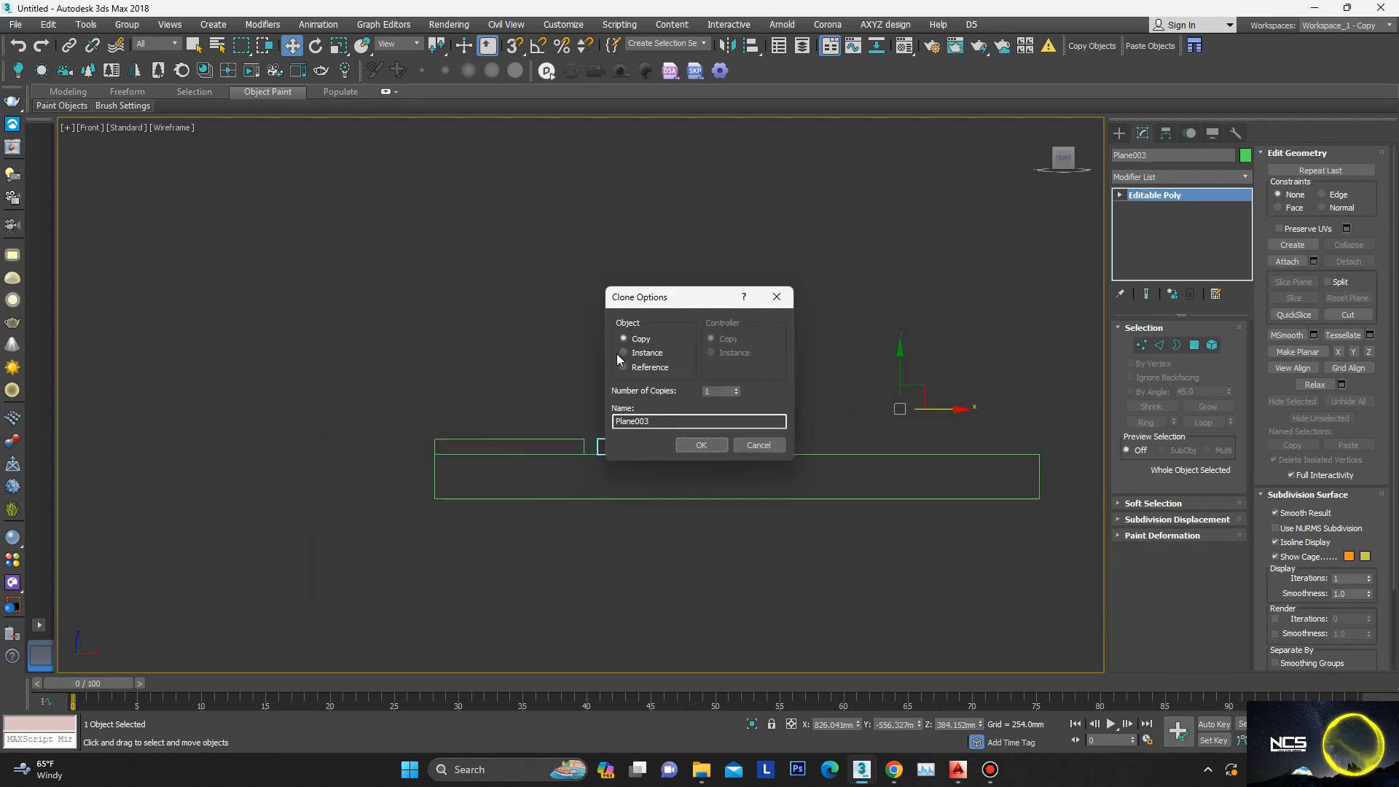
click(700, 446)
scroll(604, 437, up, 2)
scroll(555, 458, down, 3)
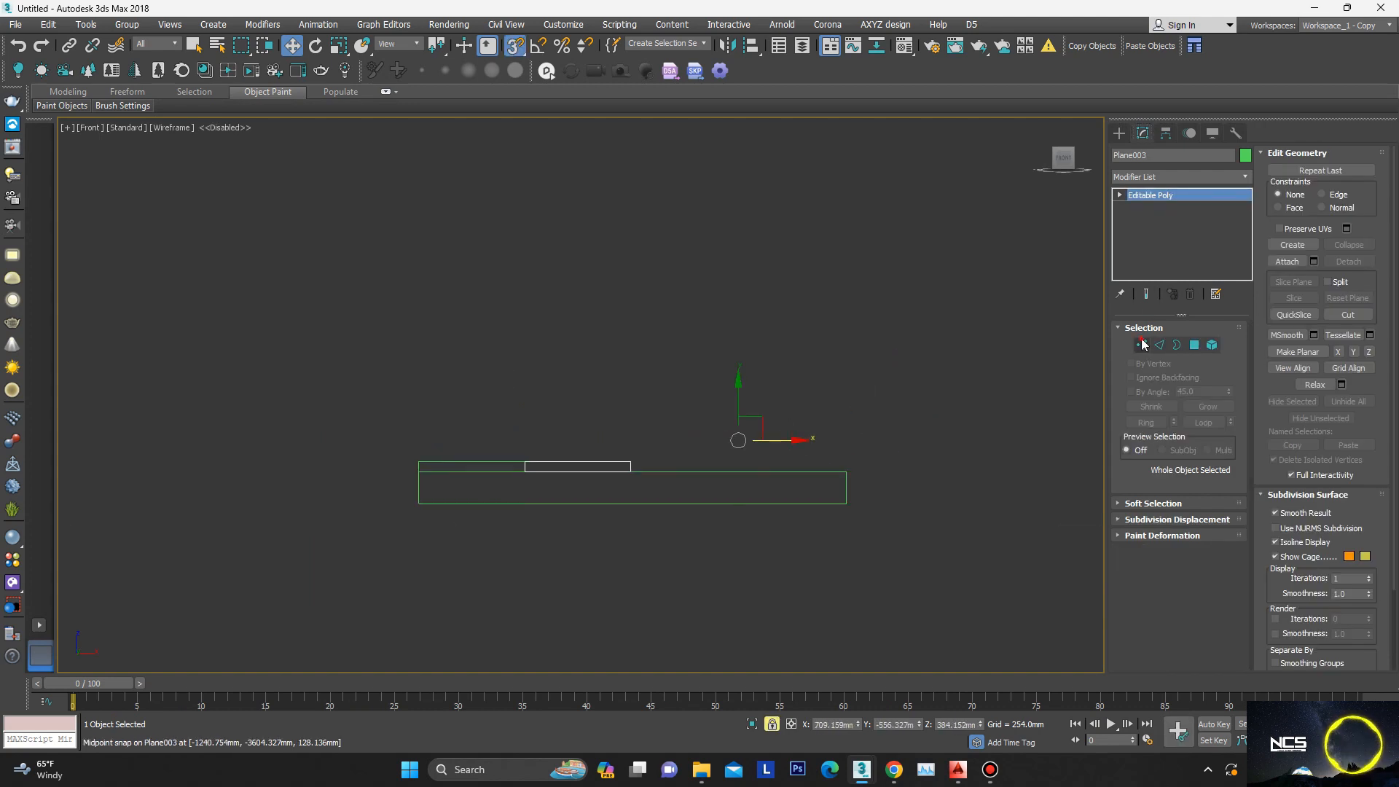
Step: Stretch the new slab to the base's far edge and raise its top face above the neighbouring step
key(1)
mouse_move(837, 472)
alt+middle_down()
mouse_move(672, 470)
mouse_move(700, 422)
mouse_move(715, 440)
mouse_move(681, 460)
mouse_move(661, 452)
alt+middle_up()
drag(1195, 348, 1195, 348)
click(1195, 348)
click(652, 437)
scroll(653, 436, up, 3)
alt+middle_drag(642, 413, 643, 373)
drag(662, 342, 665, 318)
mouse_move(664, 318)
alt+middle_down()
mouse_move(660, 386)
mouse_move(667, 339)
alt+middle_up()
click(1155, 196)
Step: Add a Chamfer modifier to all three slabs with amount 25.4 mm, 4 segments and tension 0.5
drag(977, 228, 282, 580)
click(1243, 177)
text(ch)
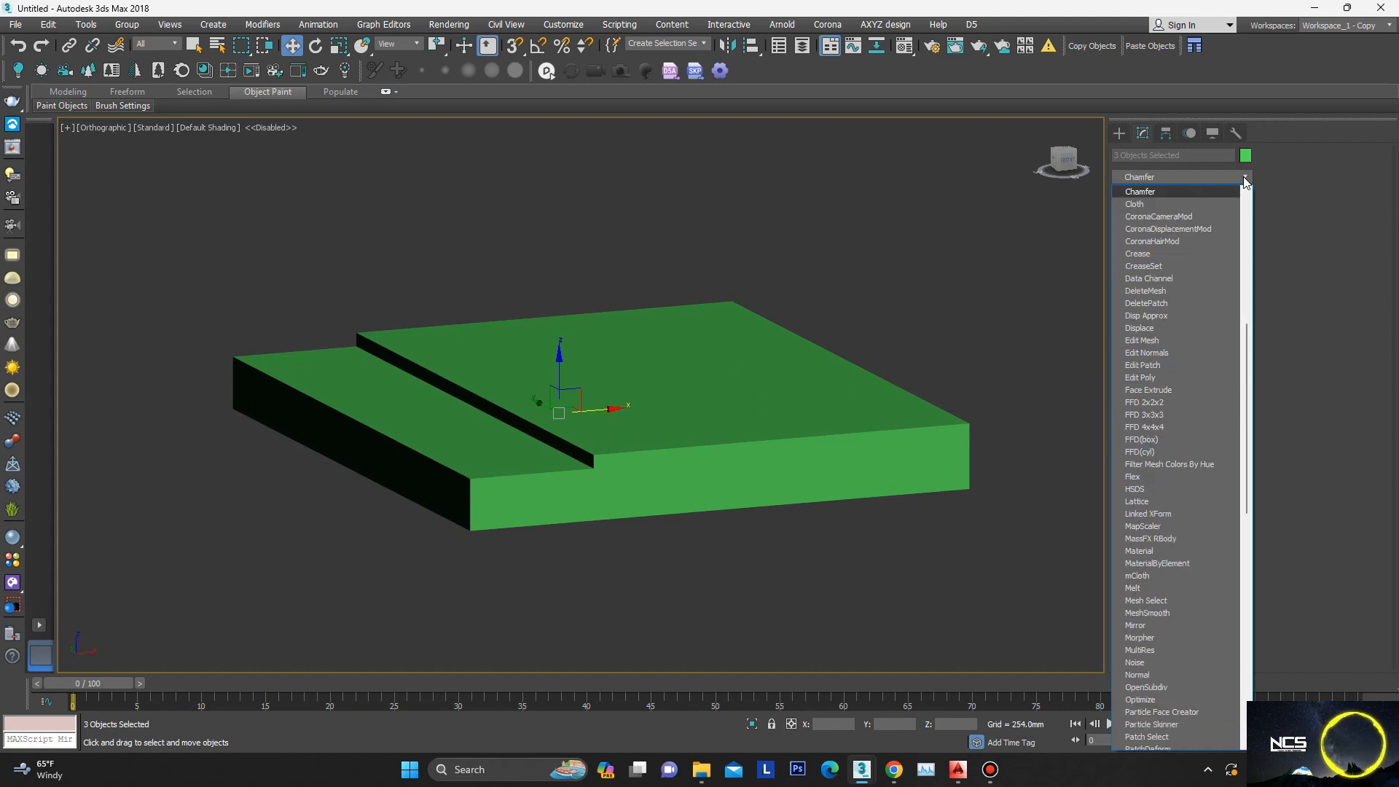
click(1155, 193)
scroll(593, 478, up, 8)
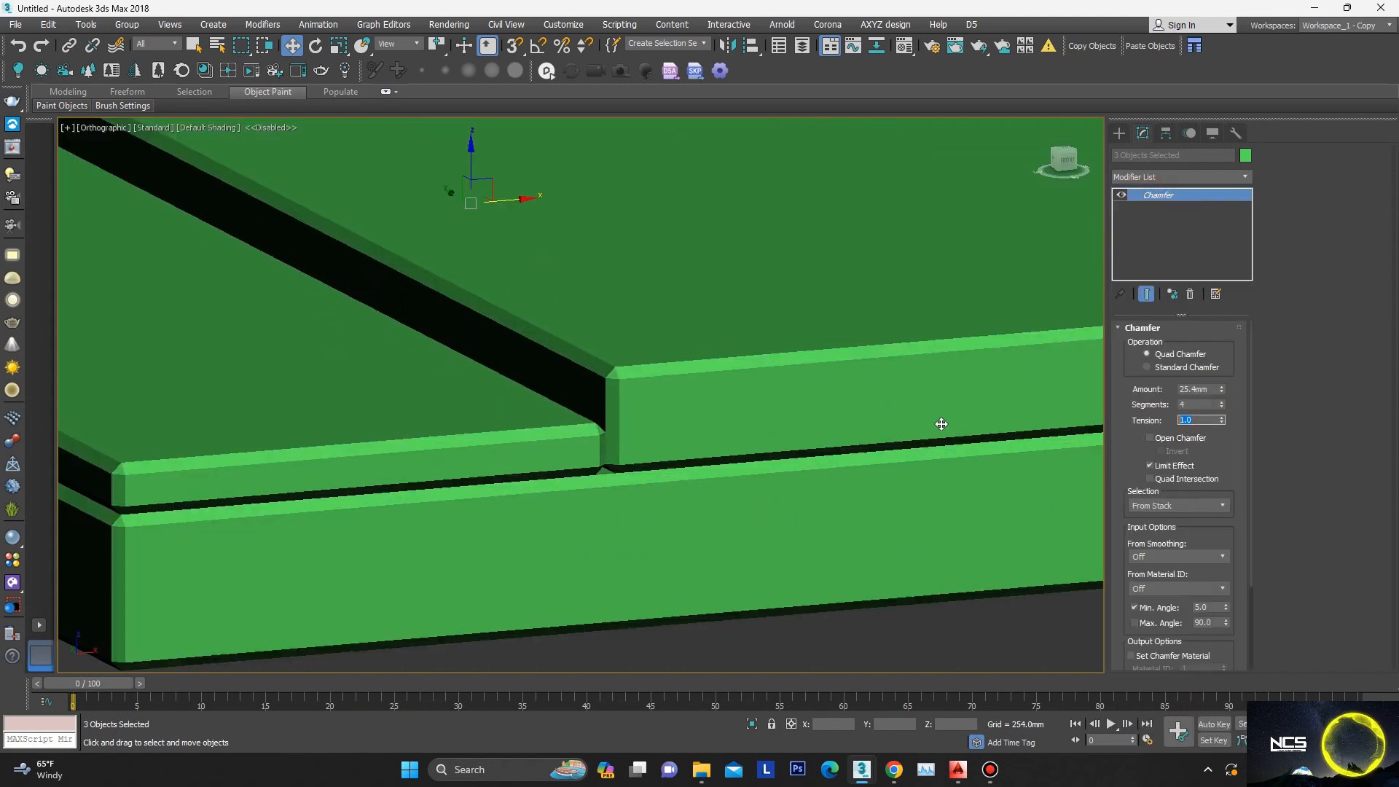
key(Return)
scroll(566, 432, down, 8)
alt+middle_drag(563, 437, 539, 525)
Step: Clone the wide upper slab straight up above the platform
key(t)
scroll(627, 466, down, 5)
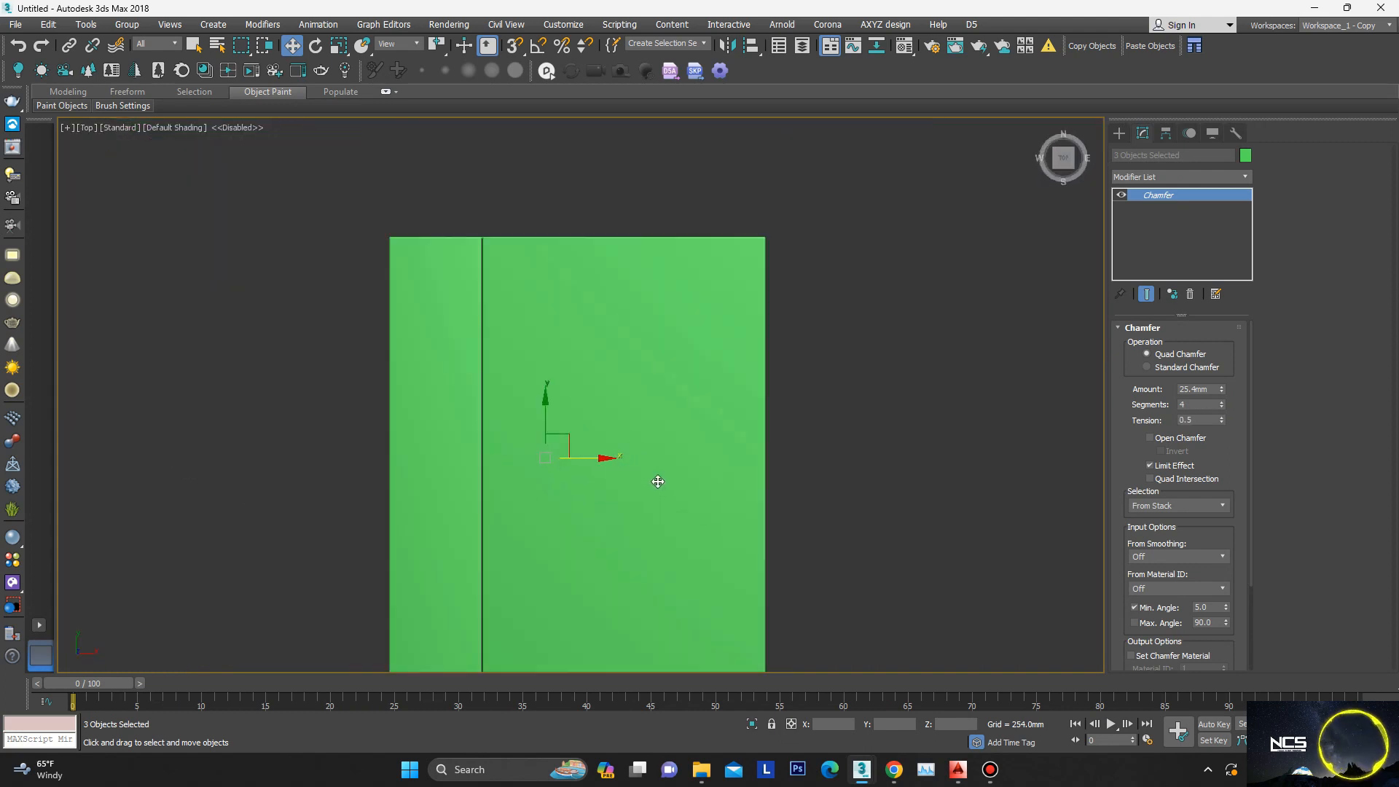
click(1119, 135)
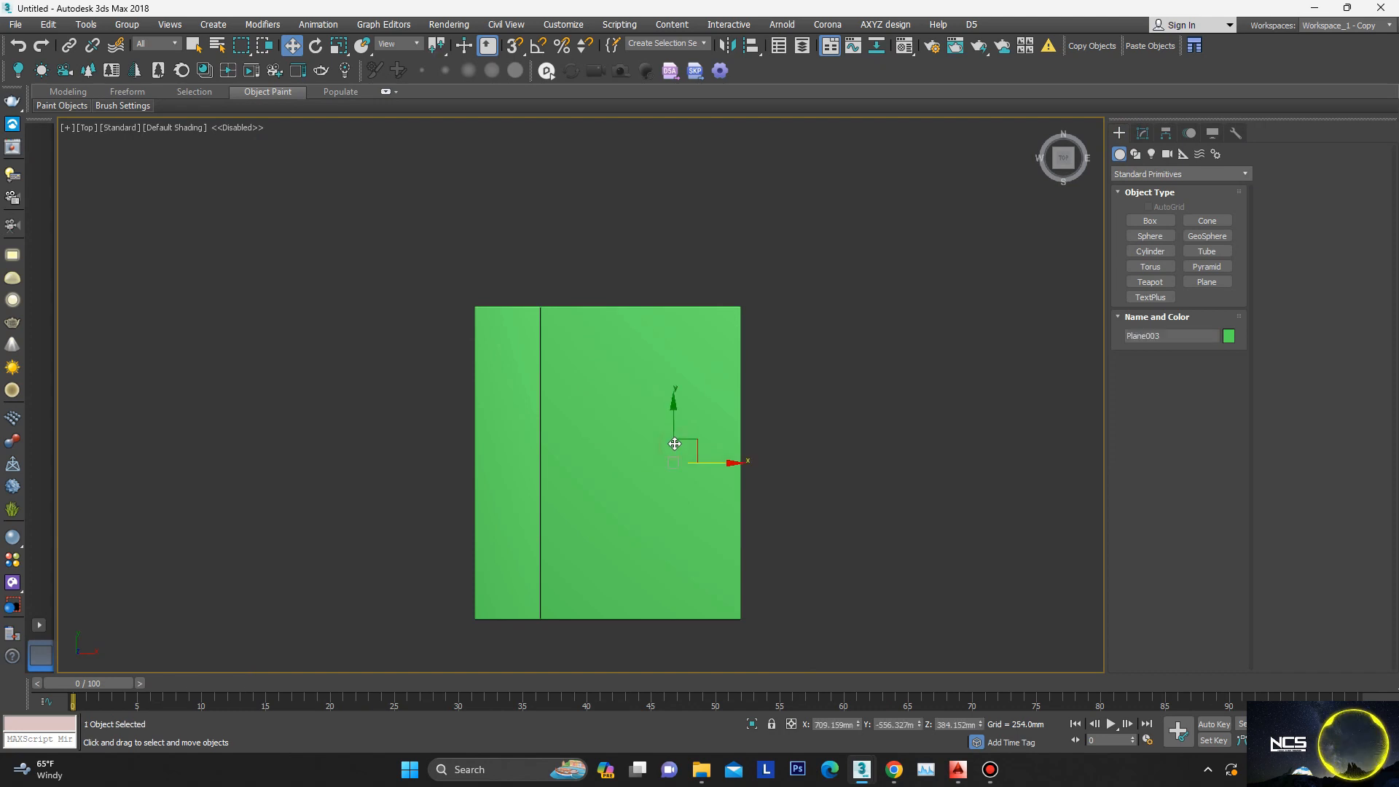
alt+middle_drag(691, 461, 680, 410)
shift+drag(680, 409, 671, 368)
click(697, 440)
Step: Remove the Chamfer modifier from the raised slab copy
key(t)
key(F3)
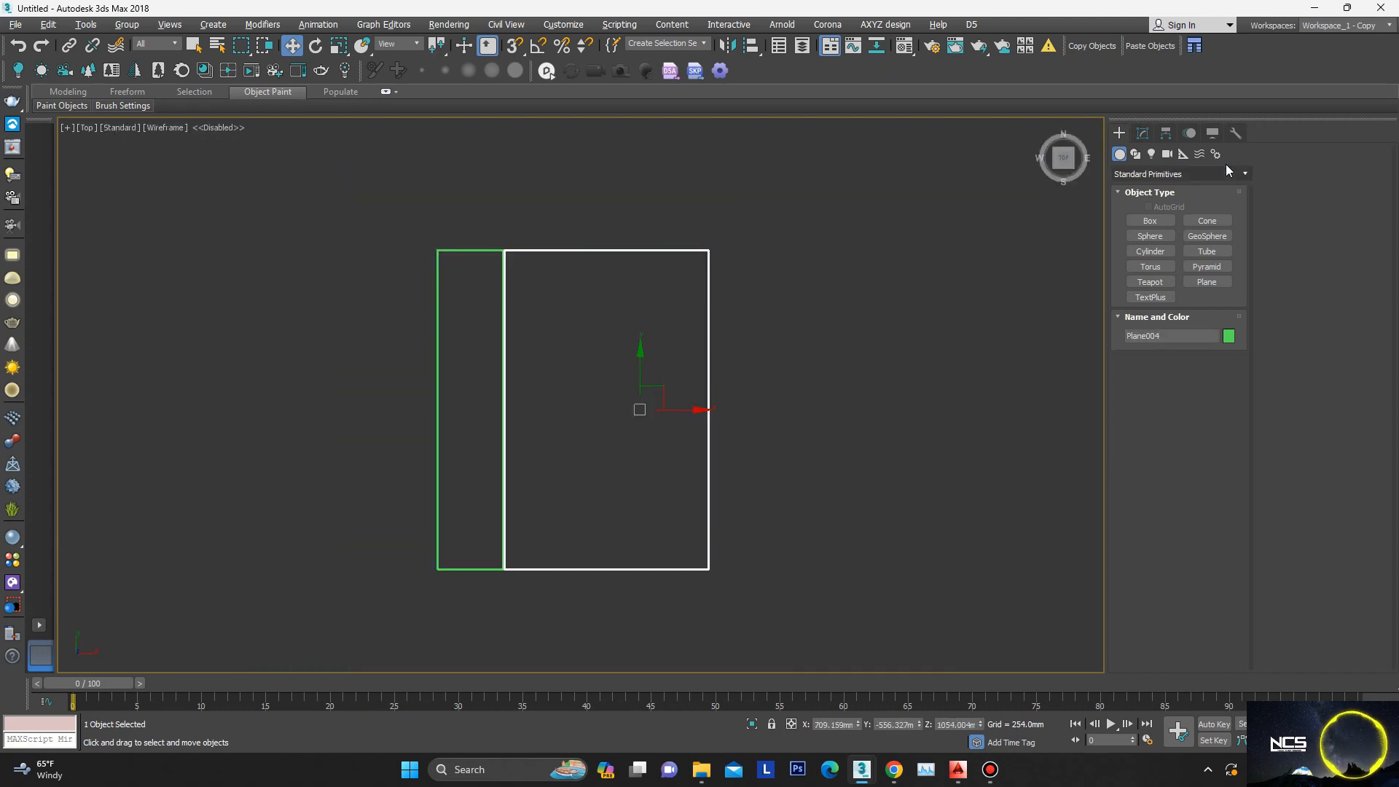
click(1142, 134)
click(1189, 294)
key(F3)
scroll(565, 337, up, 2)
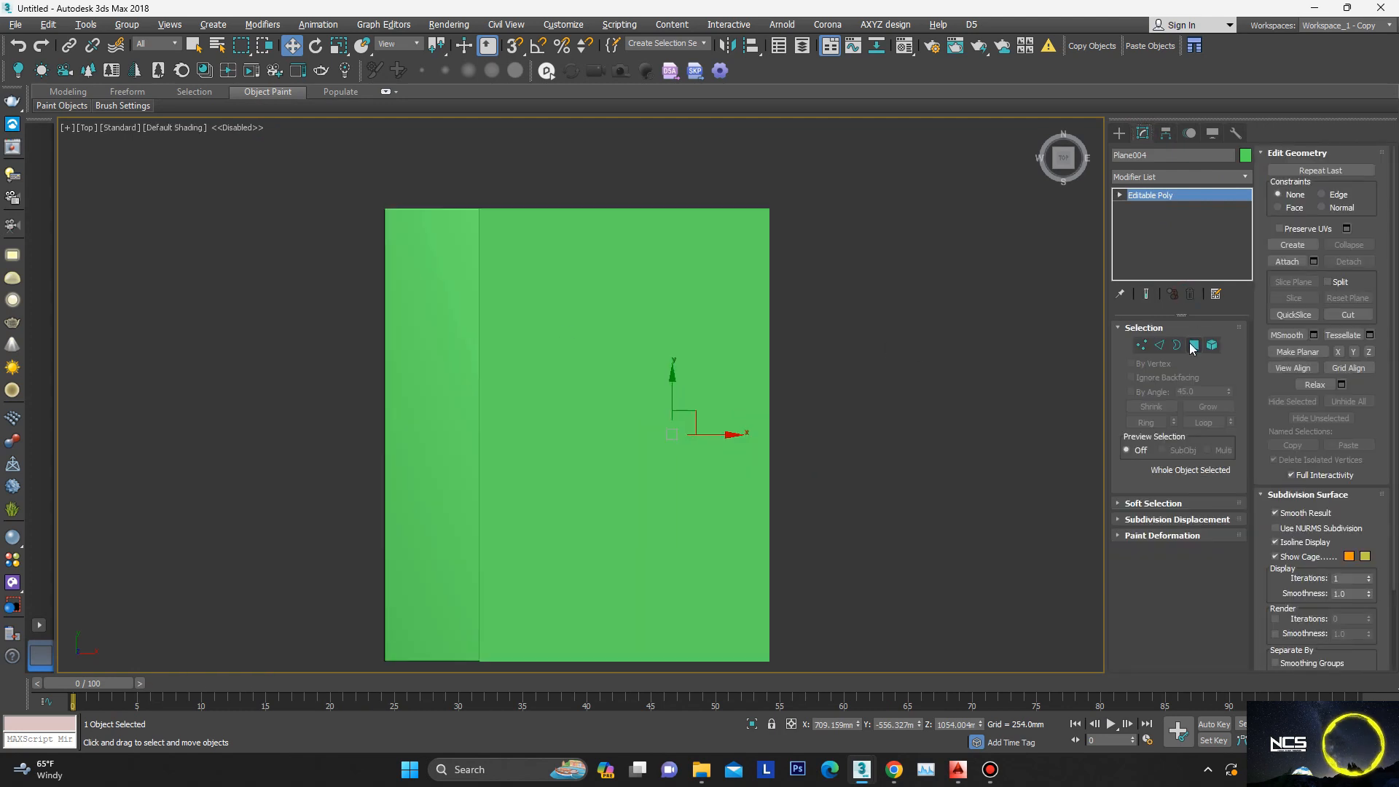
Step: Inset the top polygon of the raised slab copy by about 495.5 mm
click(1193, 346)
click(693, 359)
middle_drag(671, 403, 684, 337)
right_click(786, 290)
click(637, 382)
drag(593, 424, 597, 391)
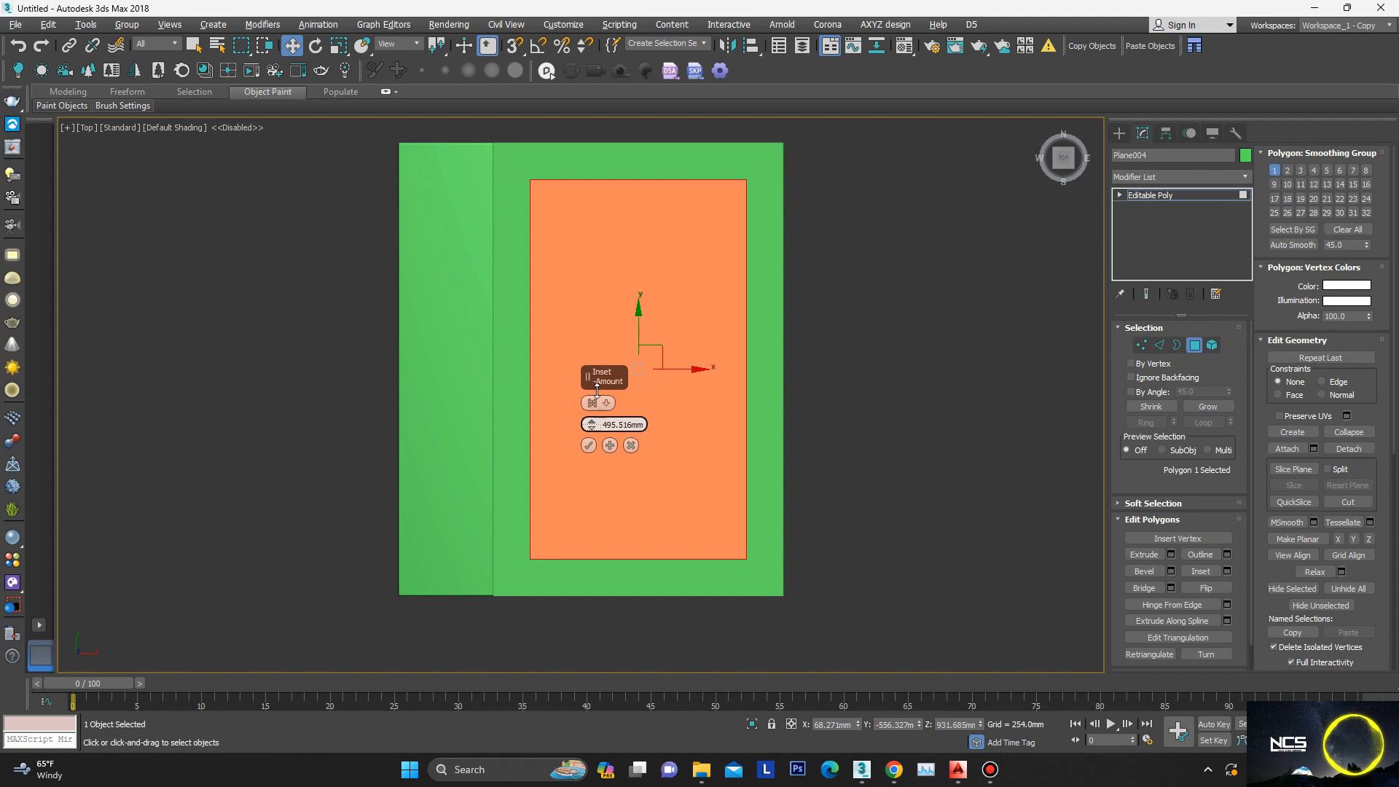
click(587, 445)
alt+middle_drag(624, 434, 732, 439)
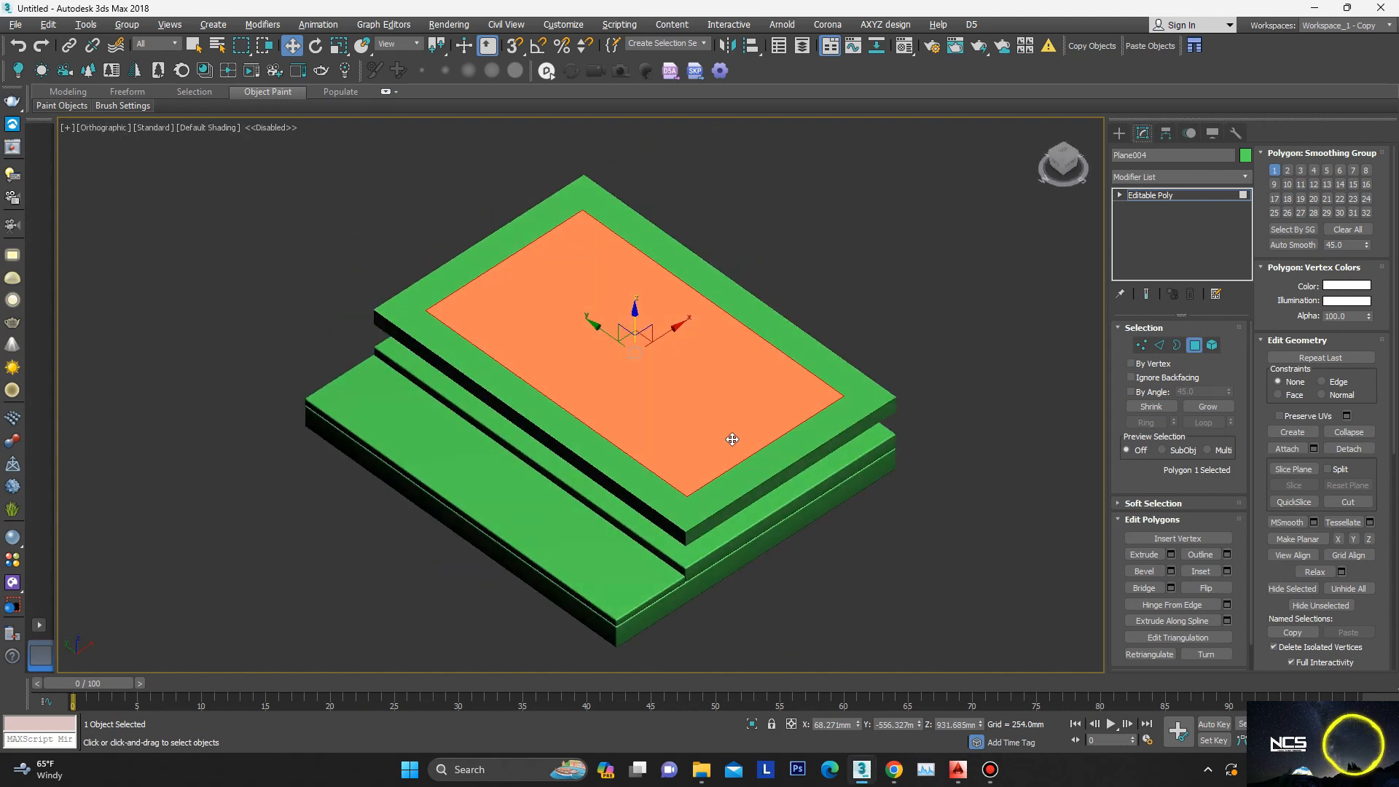
Step: Delete every polygon of the copy except the inset face, and scale that face shorter along its length
key(ctrl+i)
key(Delete)
click(677, 379)
alt+middle_drag(677, 379, 797, 425)
key(r)
drag(741, 404, 733, 399)
alt+middle_drag(733, 410, 759, 387)
click(1169, 194)
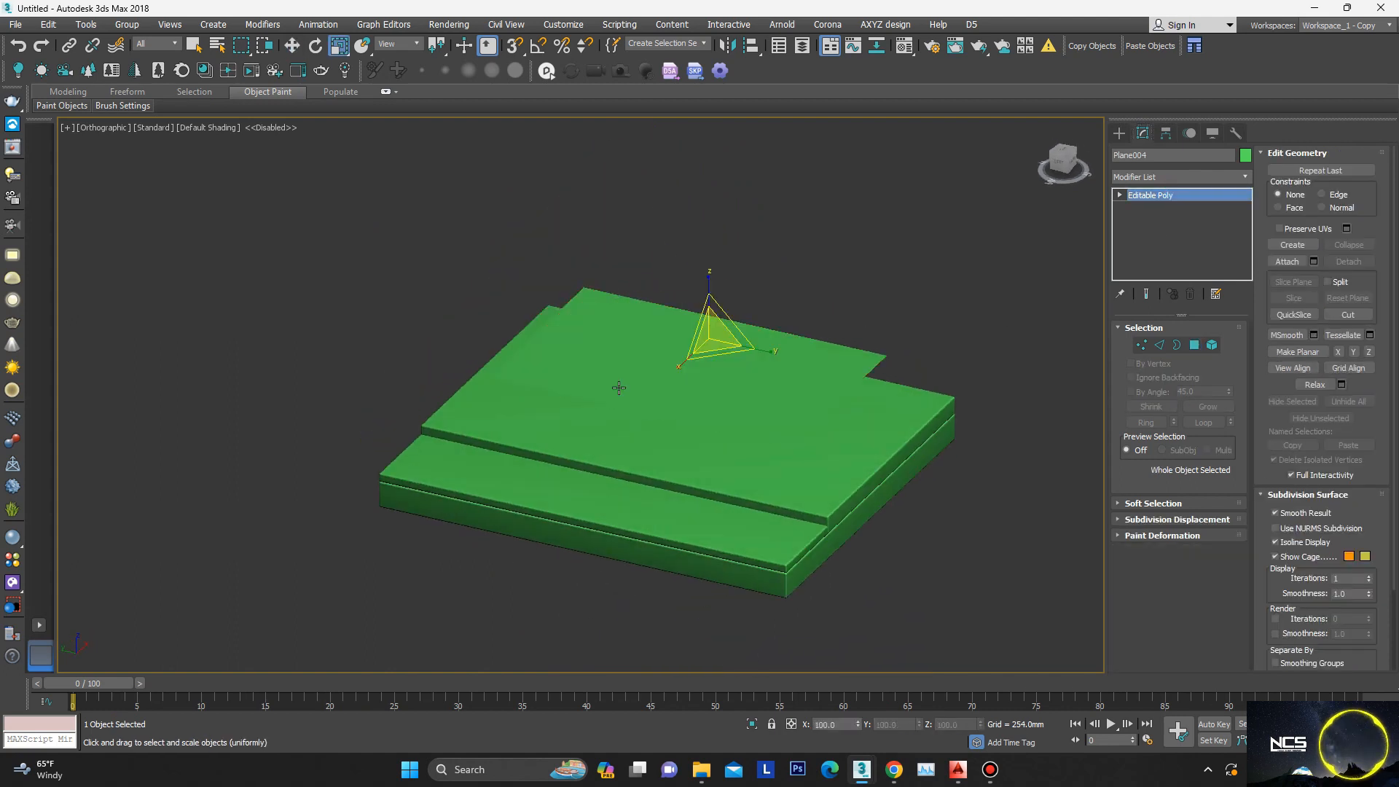
Step: Extend the border of the remaining face down toward the upper slab to form the walls of a block
key(f)
key(F3)
scroll(641, 343, down, 1)
key(3)
drag(871, 316, 333, 429)
scroll(692, 335, down, 1)
key(w)
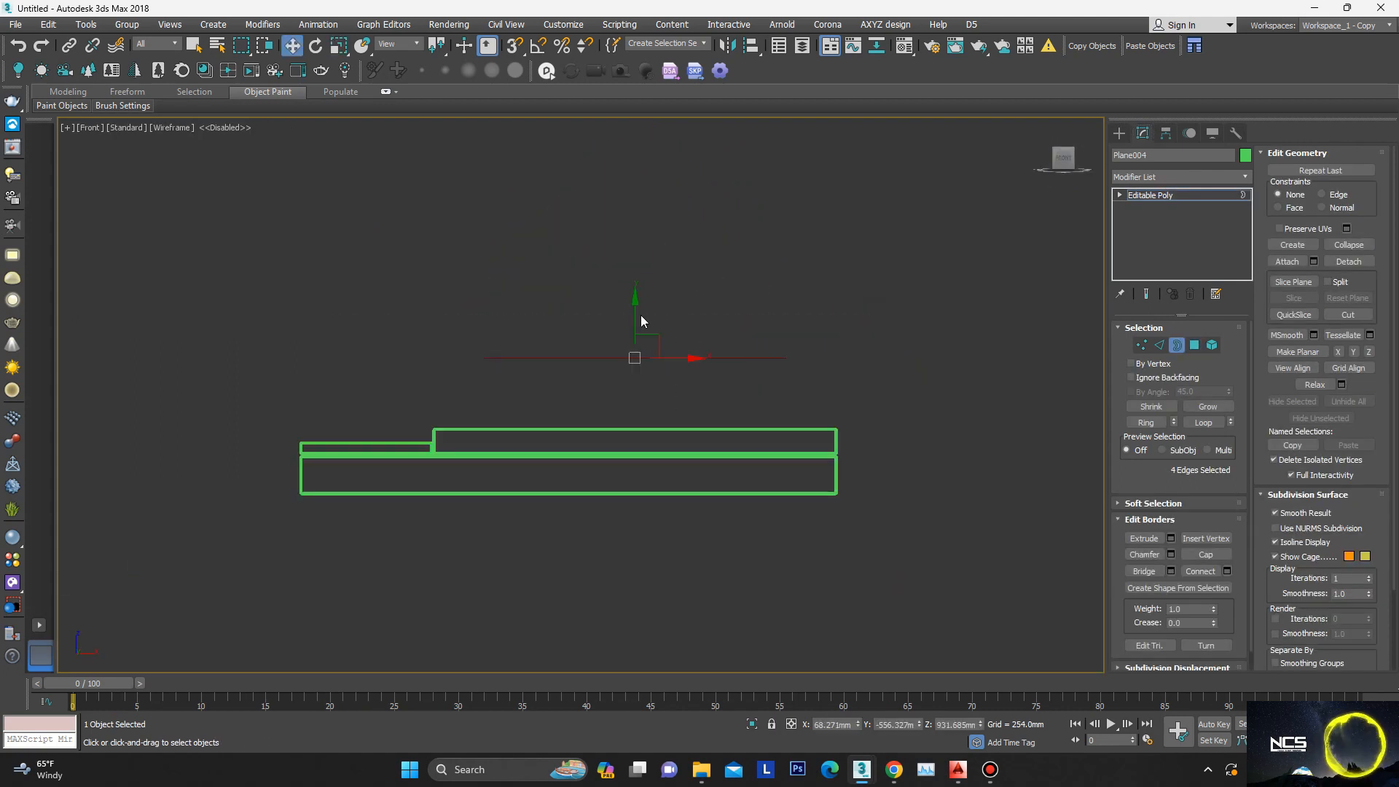
Step: Raise the block's four top vertices to a height of about 2652 mm
key(1)
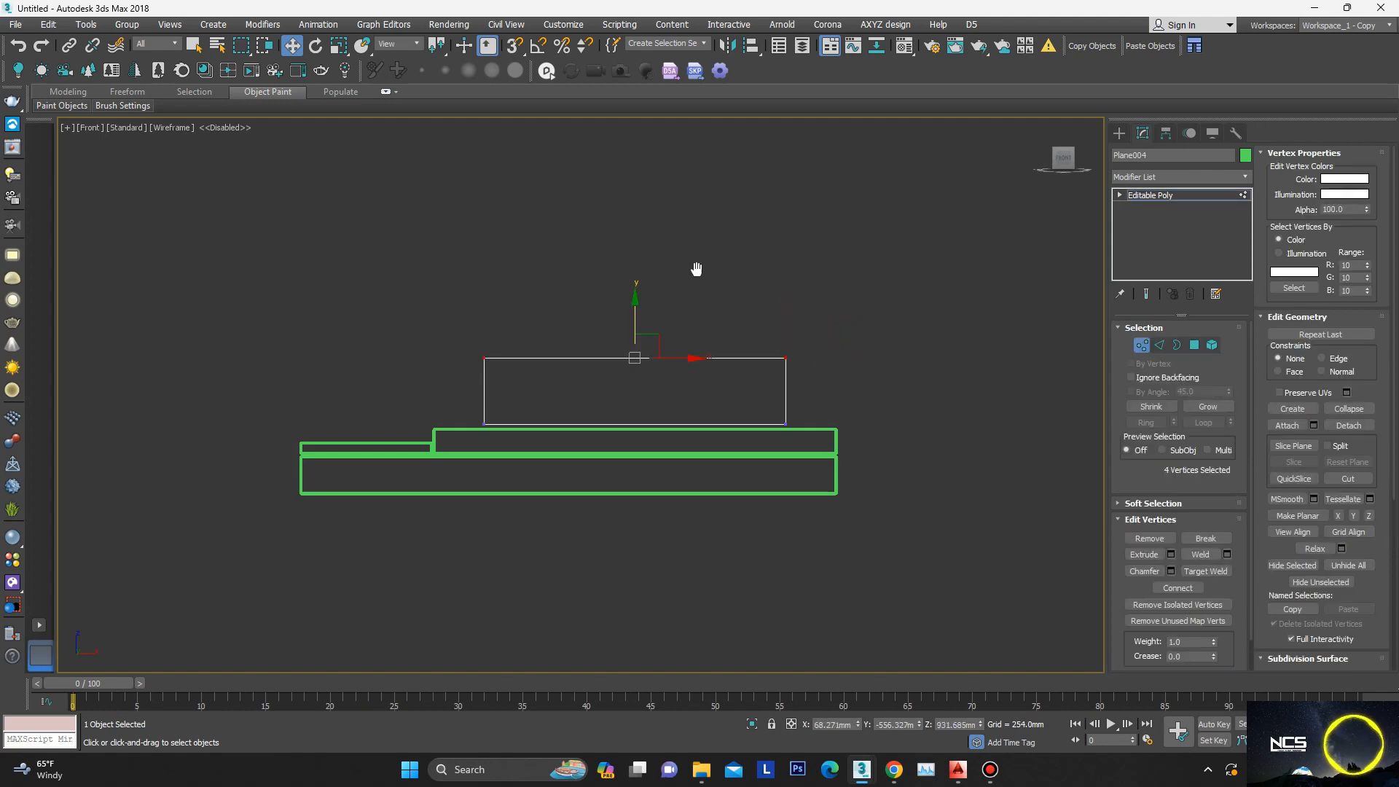
middle_drag(637, 292, 626, 354)
key(u)
key(F3)
mouse_move(541, 397)
alt+middle_down()
mouse_move(534, 381)
mouse_move(549, 412)
mouse_move(806, 330)
alt+middle_up()
scroll(587, 375, up, 3)
scroll(549, 418, down, 2)
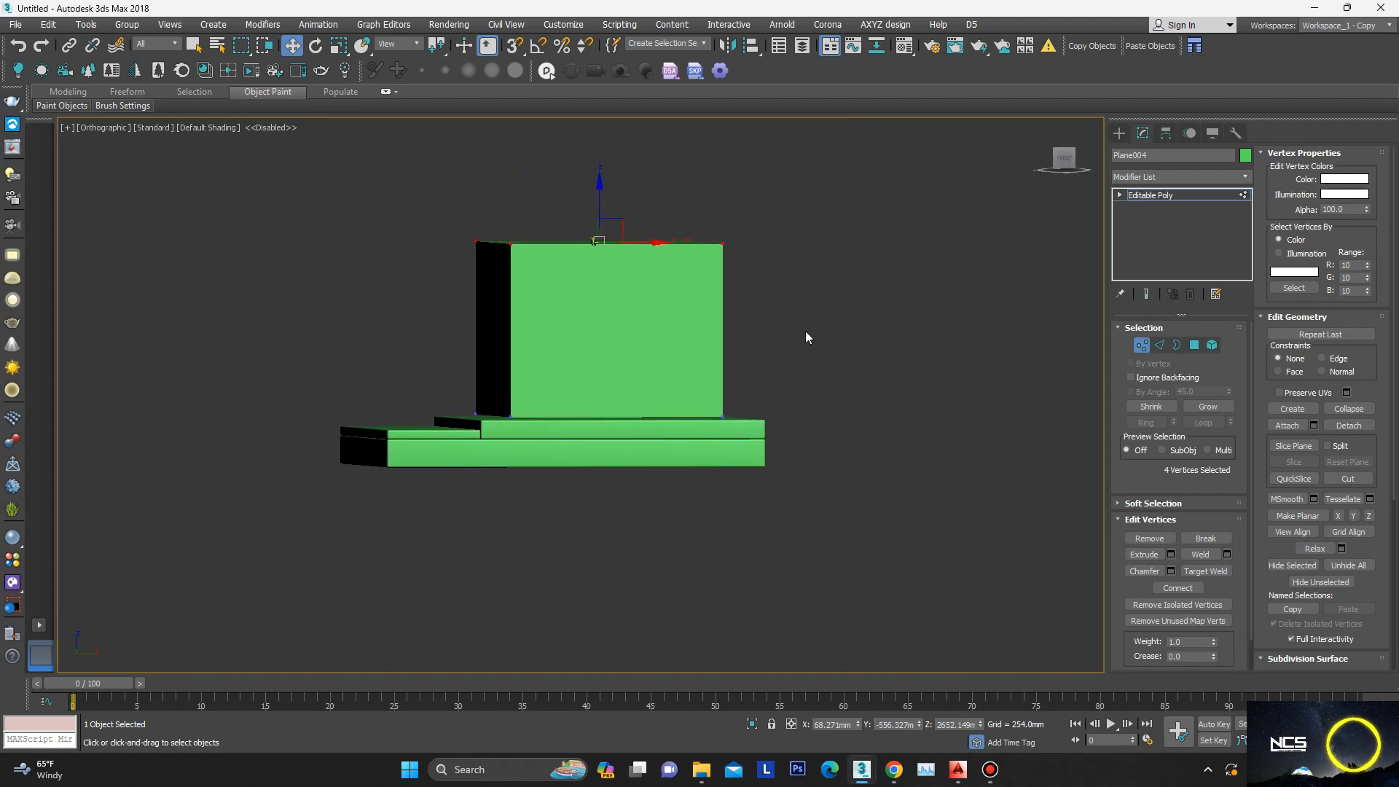
Step: Lower the block's open bottom border onto the upper slab, to a height of about 218 mm
scroll(592, 408, up, 3)
key(3)
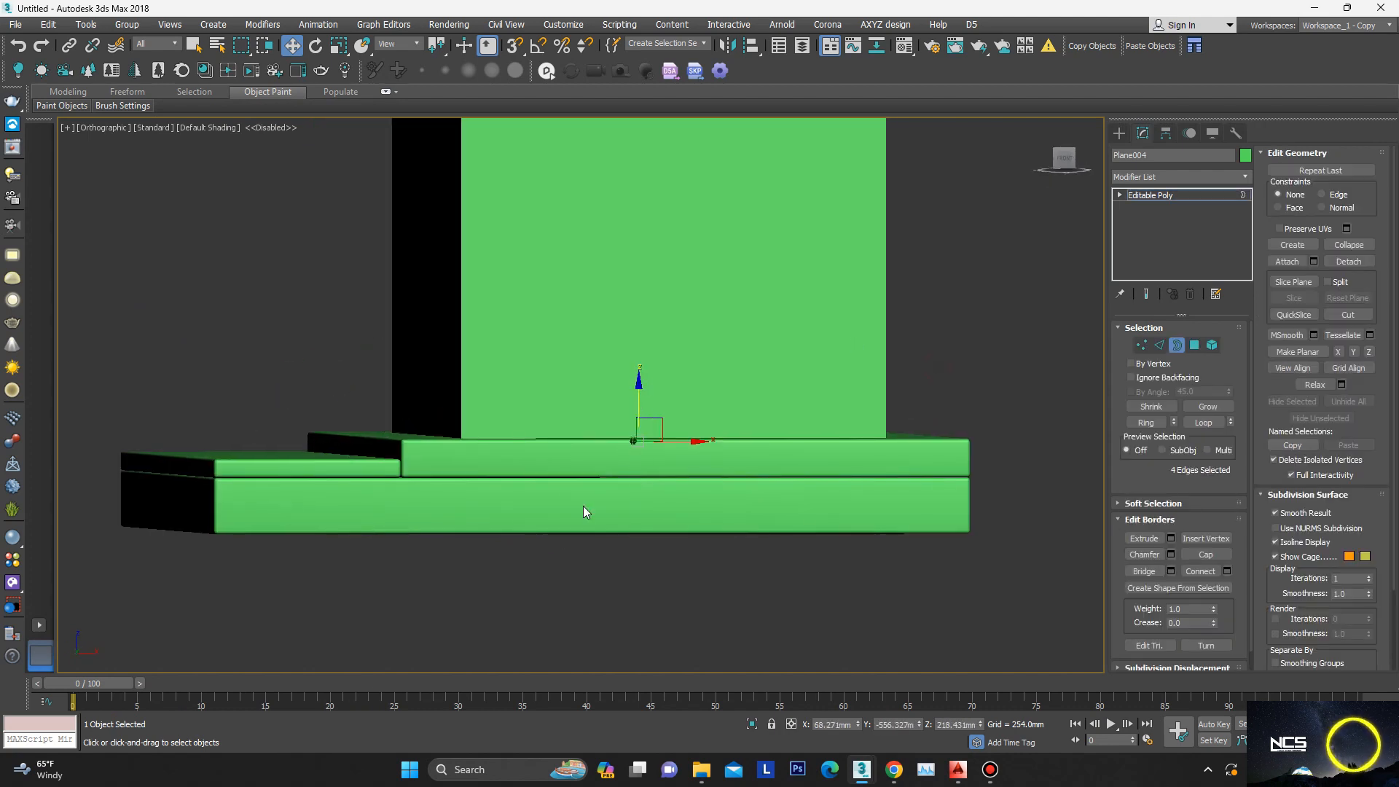
alt+middle_drag(822, 379, 647, 450)
scroll(545, 510, down, 4)
scroll(645, 401, up, 2)
Step: Connect the block's four lengthwise edges with 2 segments and a pinch of -20 to divide the long walls into three bays
click(1159, 345)
key(2)
alt+middle_drag(555, 374, 549, 519)
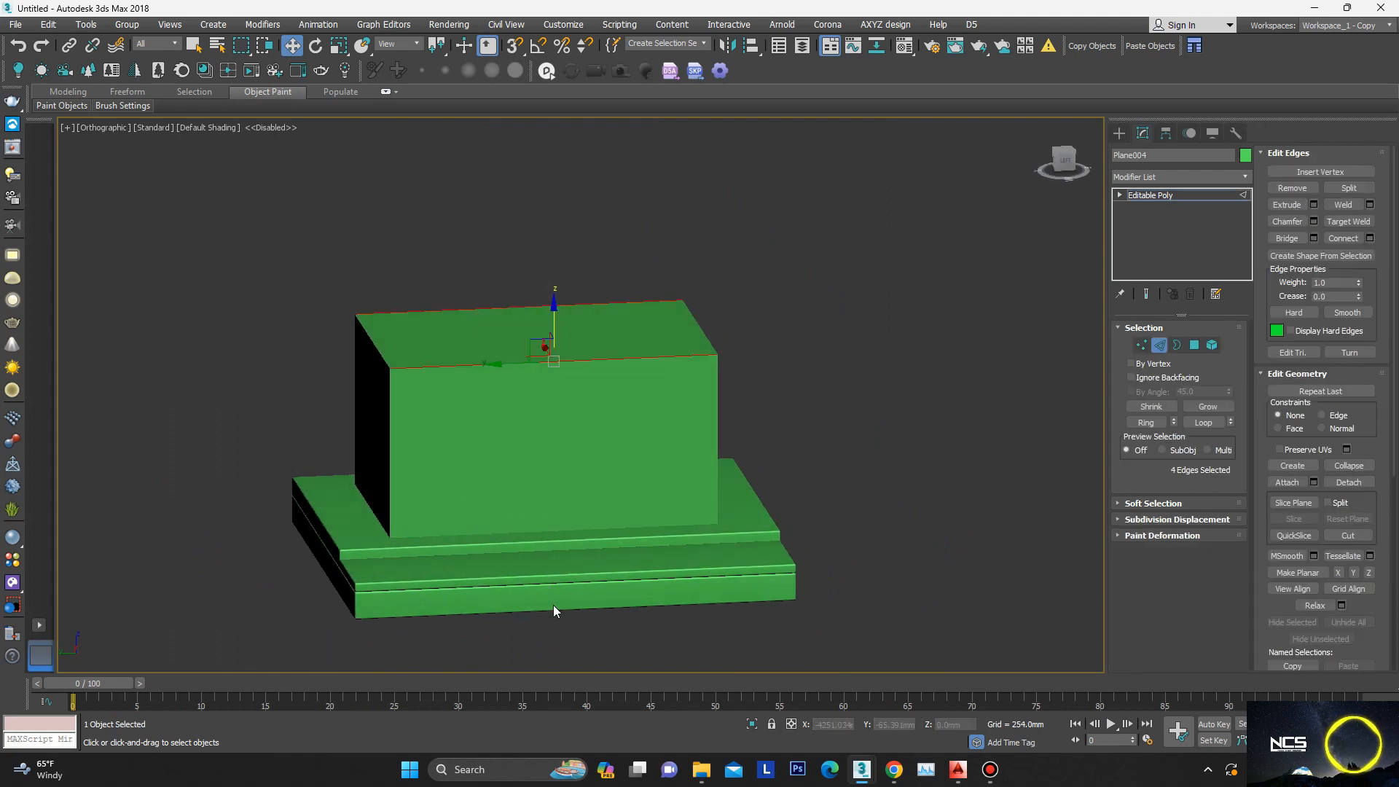
right_click(840, 335)
click(688, 387)
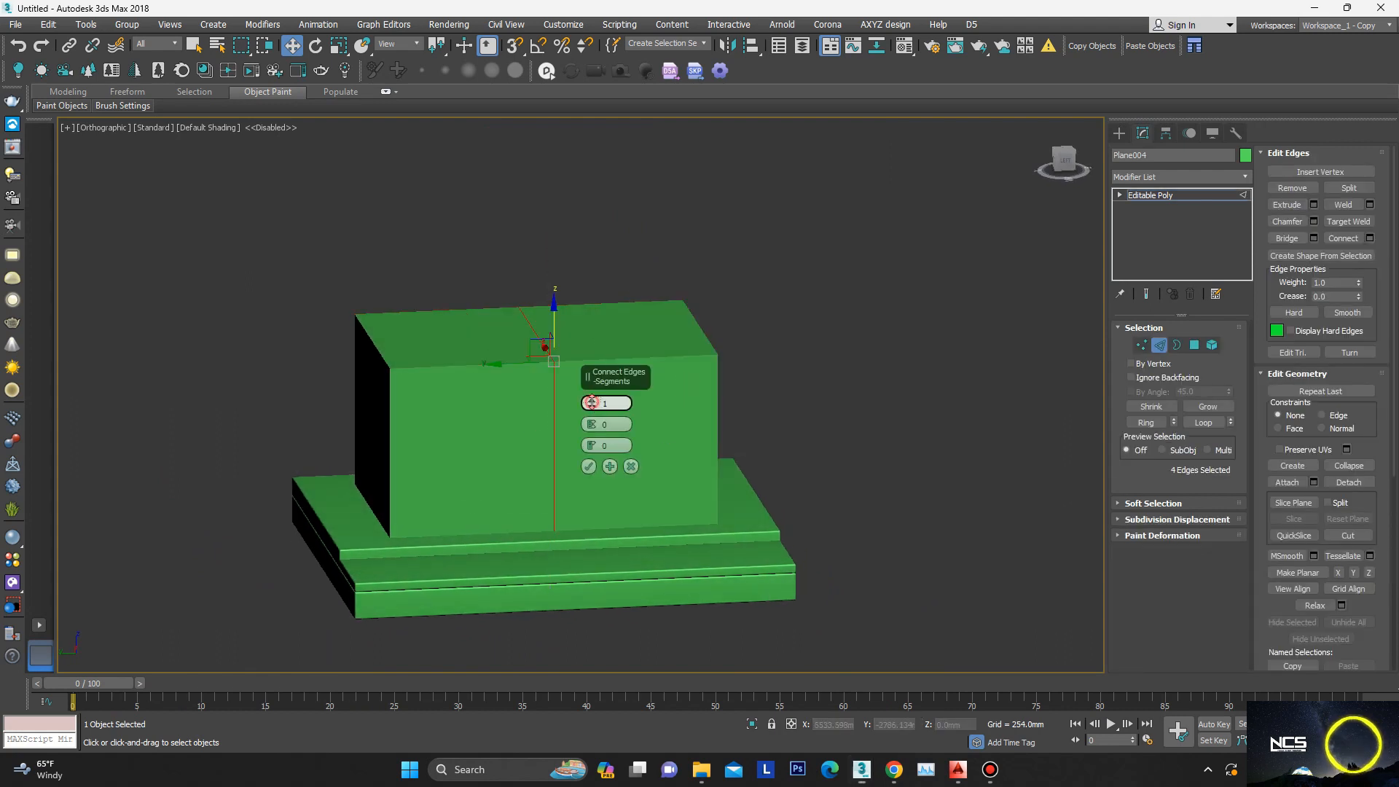
click(588, 466)
Step: Connect the block's vertical edges with 2 horizontal segments and a pinch of 44
alt+middle_drag(592, 467, 712, 441)
right_click(863, 335)
click(714, 388)
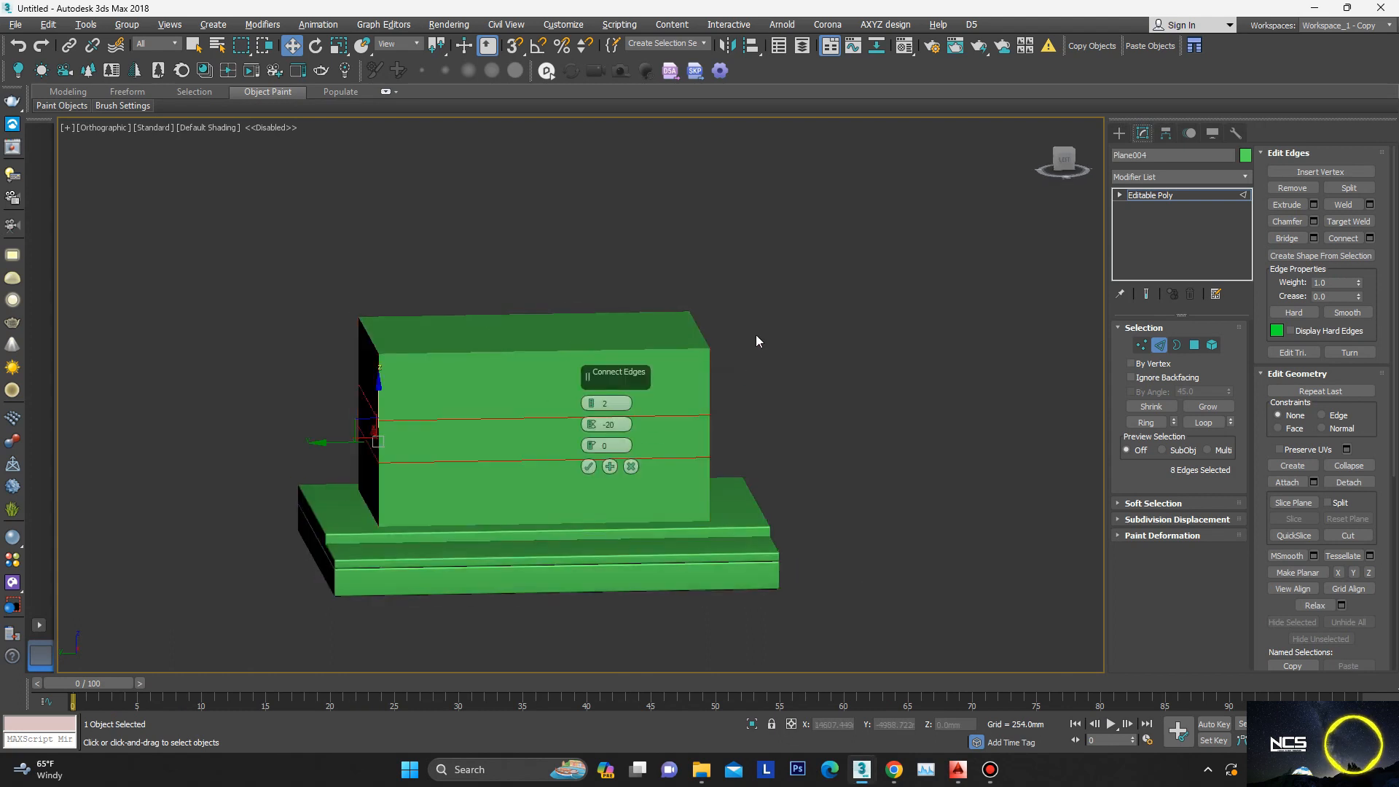
drag(593, 430, 594, 368)
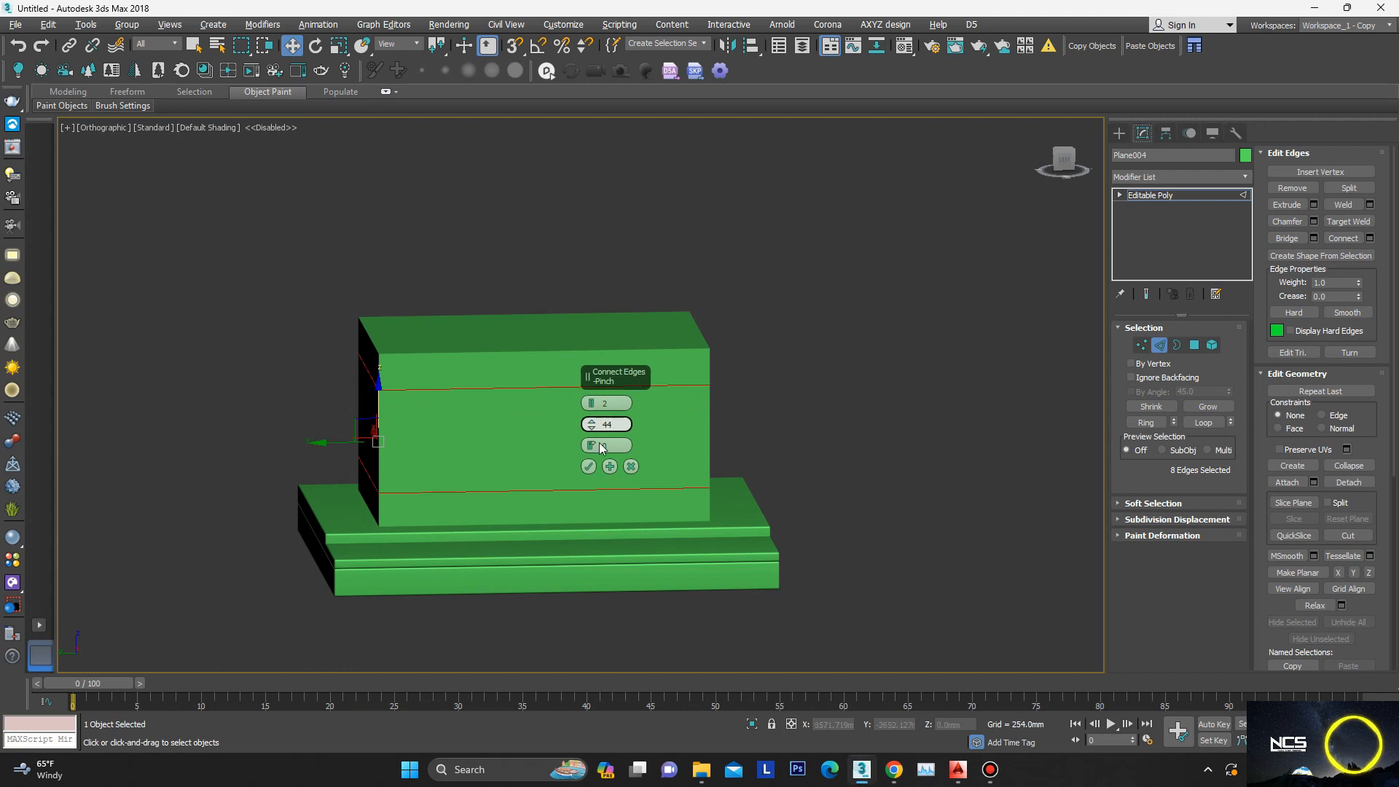
mouse_move(601, 461)
alt+middle_down()
mouse_move(583, 440)
mouse_move(505, 488)
mouse_move(527, 478)
alt+middle_up()
Step: Extrude the middle bay's centre and lower polygons inward to form an entrance recess in the long wall facing the lower step
key(F4)
key(4)
click(582, 404)
ctrl+click(572, 488)
scroll(527, 478, up, 3)
right_click(688, 347)
click(536, 388)
alt+middle_drag(432, 386, 396, 388)
drag(592, 425, 606, 493)
click(589, 447)
Step: Inset the two large panels on either side of the entrance recess by a narrow margin
alt+middle_drag(590, 447, 775, 327)
right_click(775, 327)
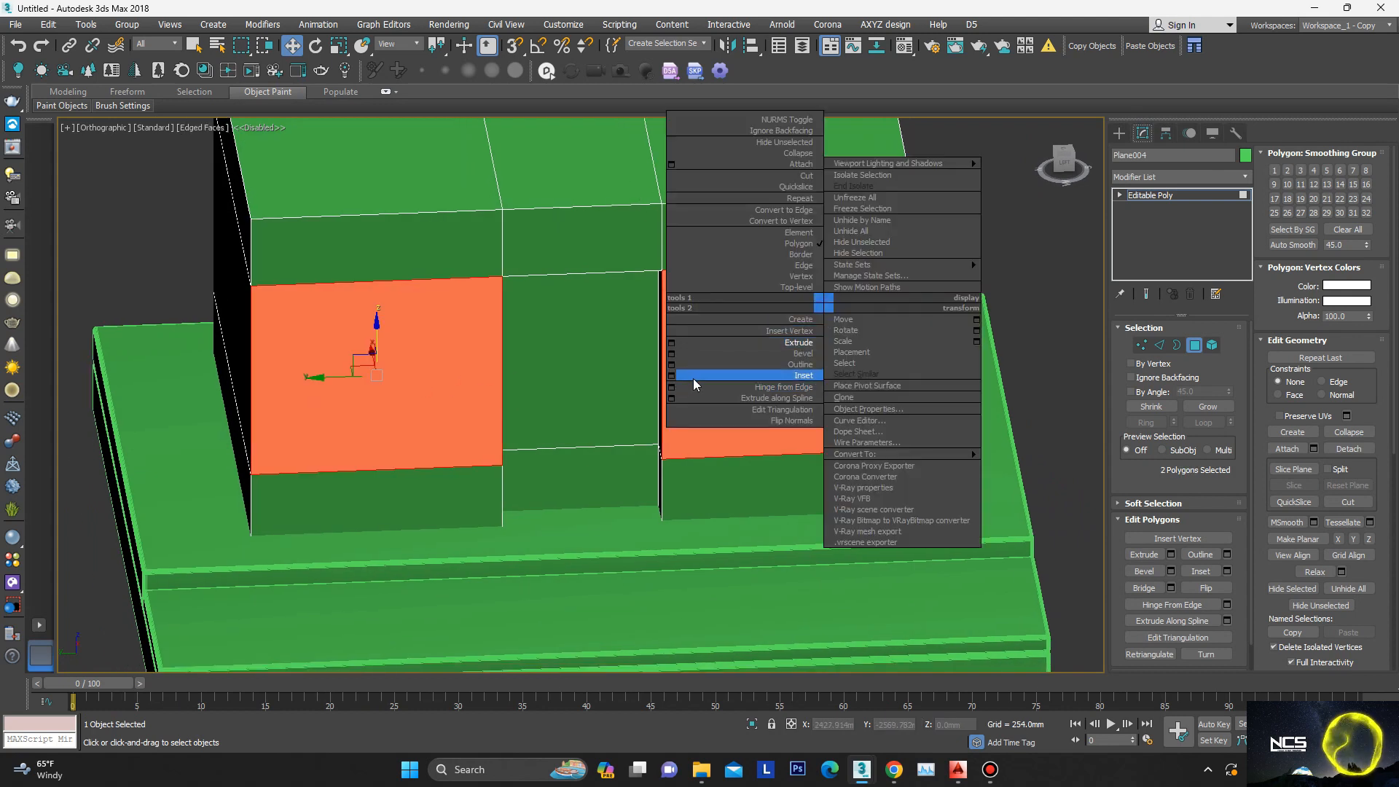
click(693, 378)
drag(599, 426, 591, 415)
click(589, 446)
Step: Extrude the two inset panels slightly inward to leave raised frames around them
alt+middle_drag(591, 445, 758, 392)
right_click(757, 392)
click(658, 432)
drag(588, 429, 589, 413)
click(588, 445)
scroll(592, 442, down, 2)
alt+middle_drag(603, 440, 648, 319)
Step: Leave polygon editing and clone the whole block in place
click(1184, 198)
click(647, 320)
key(ctrl+v)
click(670, 437)
Step: Reduce the cloned block to its low base band around the walls, deleting every other polygon, and select the remaining band polygons
mouse_move(718, 408)
alt+middle_down()
mouse_move(683, 428)
mouse_move(680, 465)
alt+middle_up()
key(4)
click(701, 470)
ctrl+click(823, 459)
scroll(849, 473, down, 5)
alt+middle_drag(848, 474, 781, 497)
ctrl+click(866, 471)
key(ctrl+z)
ctrl+click(901, 490)
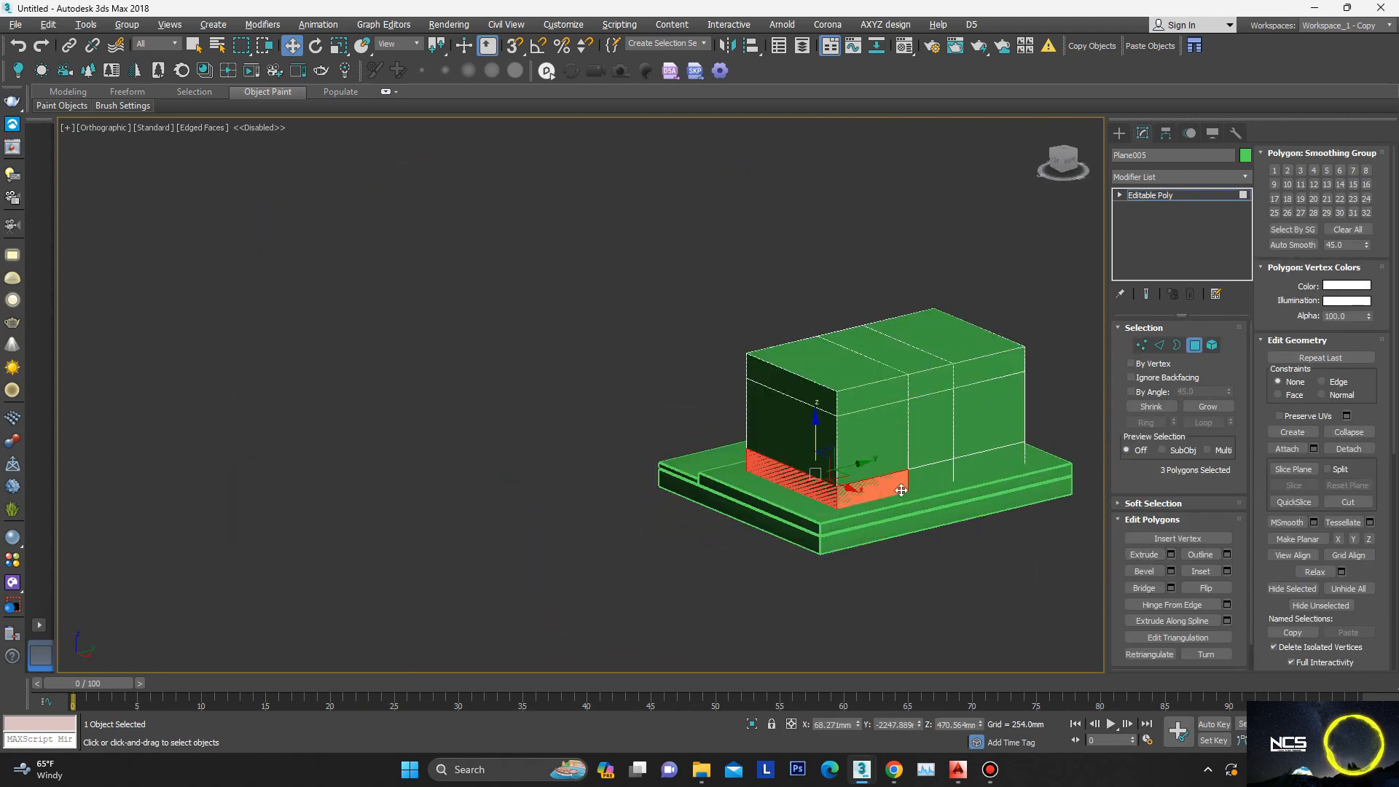
alt+middle_drag(901, 490, 854, 494)
ctrl+click(902, 494)
ctrl+click(944, 493)
alt+middle_drag(944, 493, 773, 496)
ctrl+click(937, 511)
key(ctrl+z)
ctrl+click(947, 531)
key(ctrl+i)
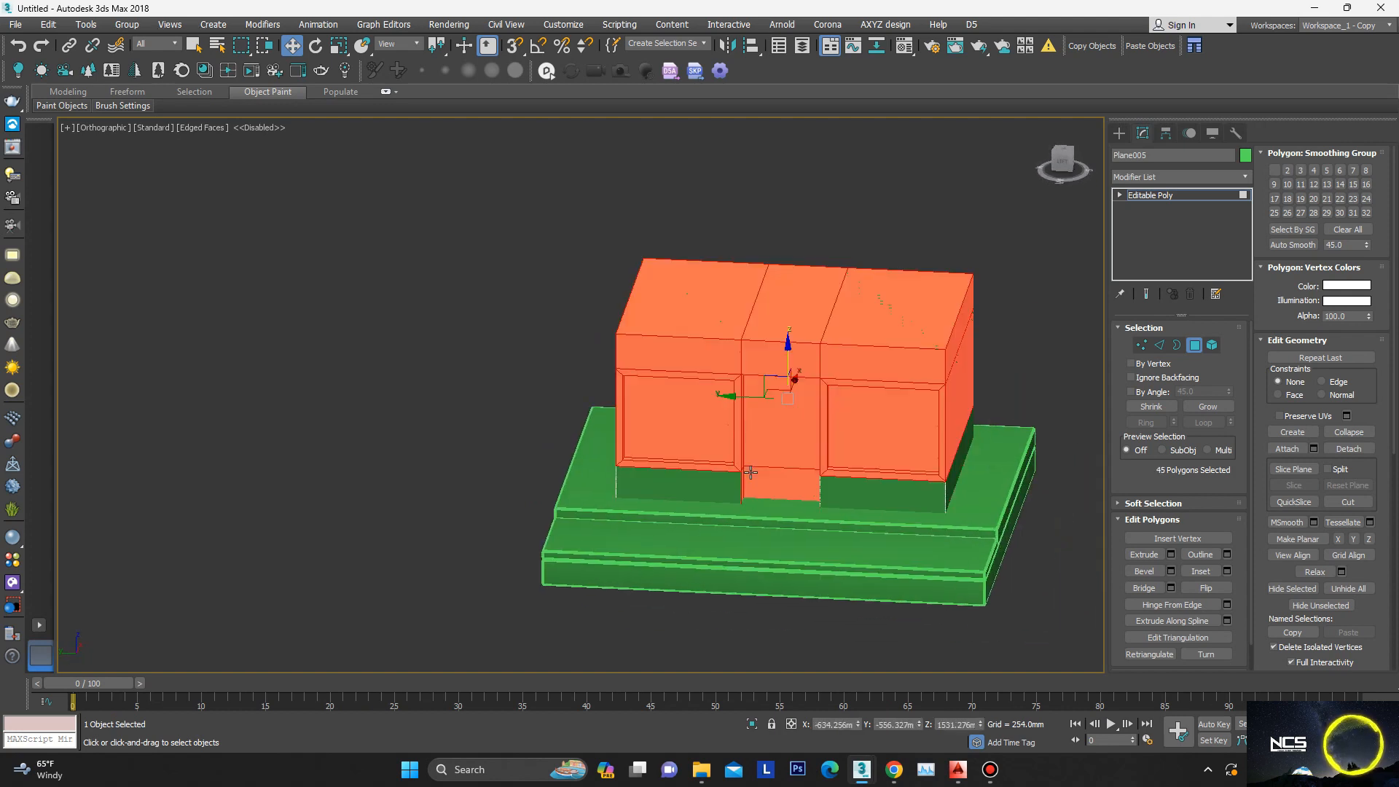
key(Delete)
scroll(1057, 572, up, 3)
double_click(856, 453)
scroll(856, 453, up, 3)
alt+middle_drag(856, 453, 815, 475)
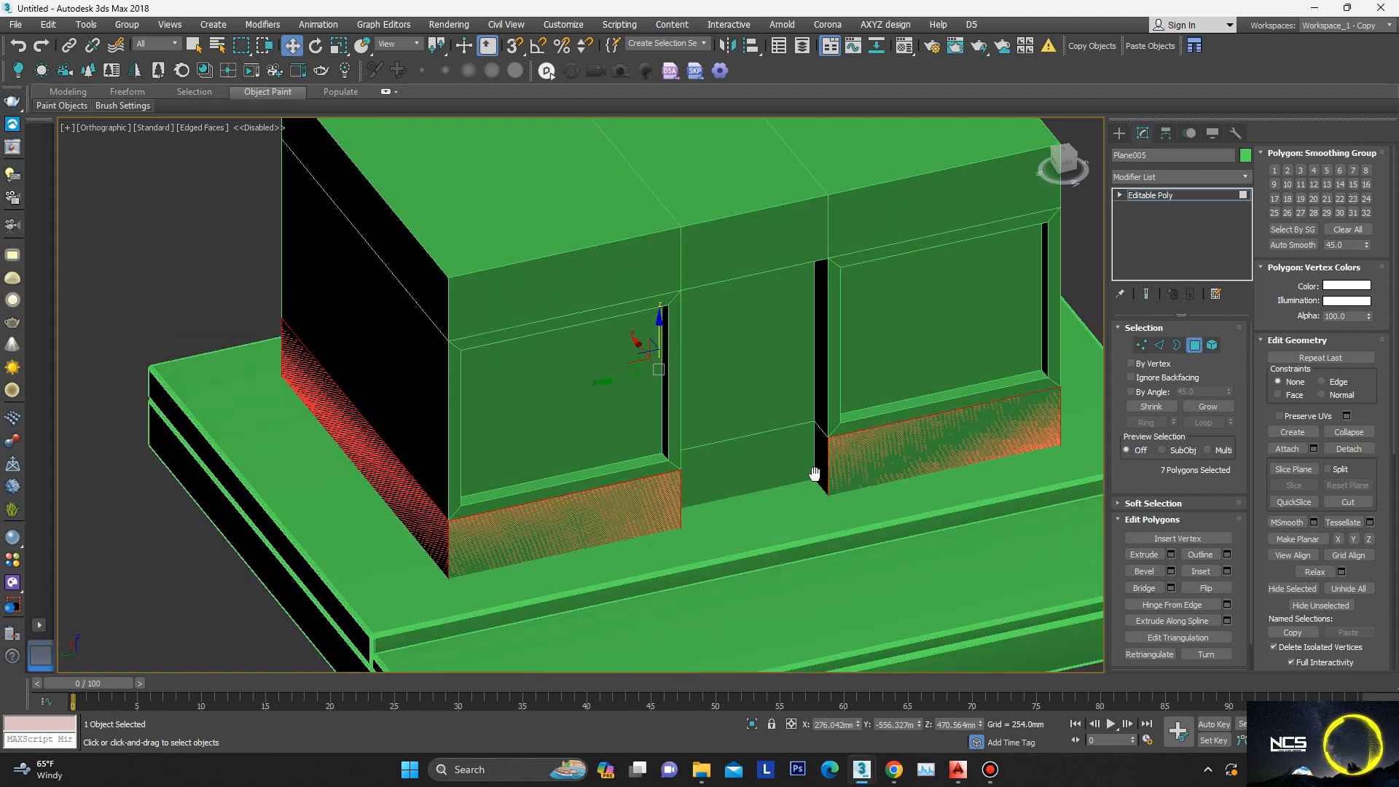
scroll(893, 416, up, 5)
right_click(955, 364)
click(811, 415)
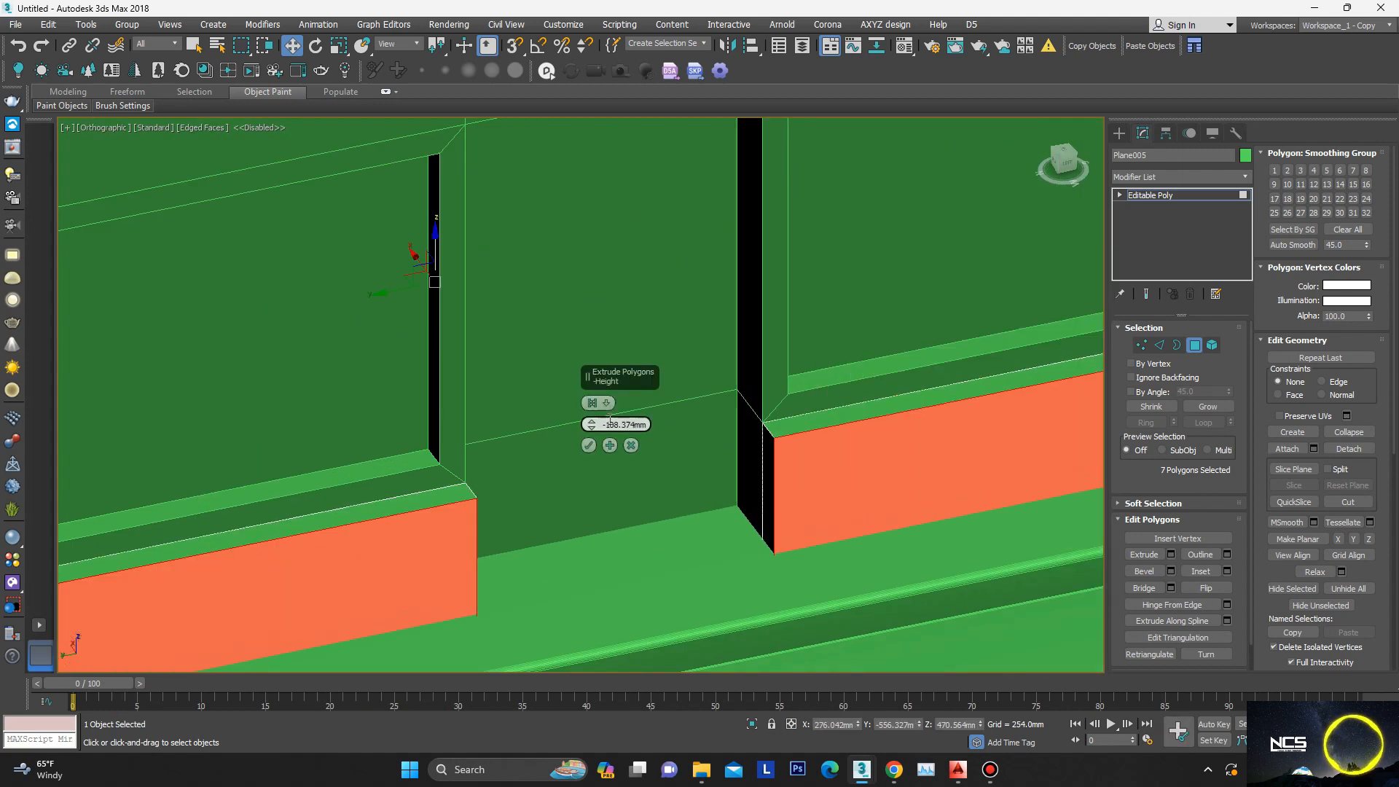
scroll(780, 453, down, 3)
scroll(579, 461, up, 4)
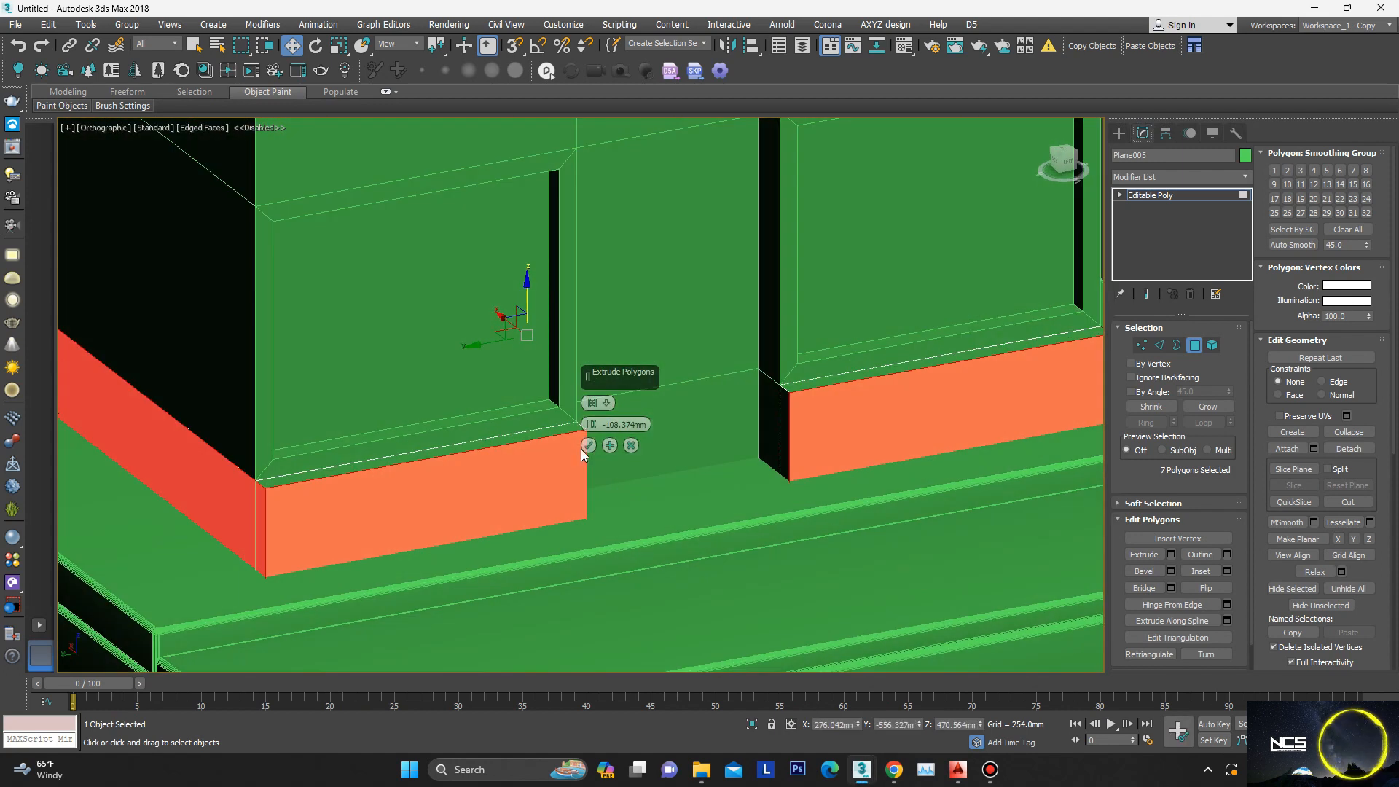
scroll(667, 408, down, 3)
key(alt+q)
alt+middle_drag(681, 413, 633, 467)
scroll(663, 448, down, 2)
key(alt+q)
Step: Extrude the selected base band outward along local normals by about 101.373 mm to form a plinth around the walls
scroll(605, 466, up, 5)
right_click(904, 375)
click(771, 415)
click(608, 404)
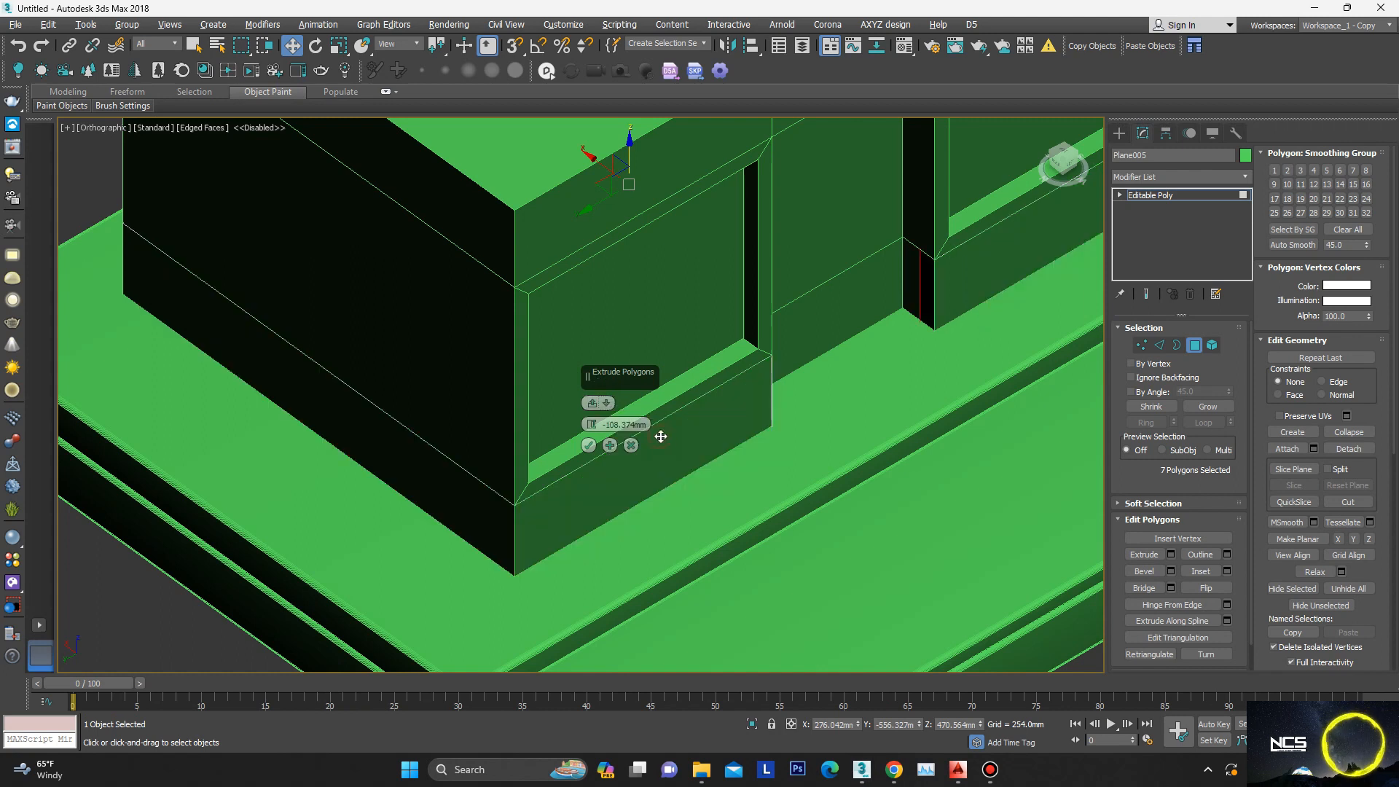
drag(597, 430, 591, 406)
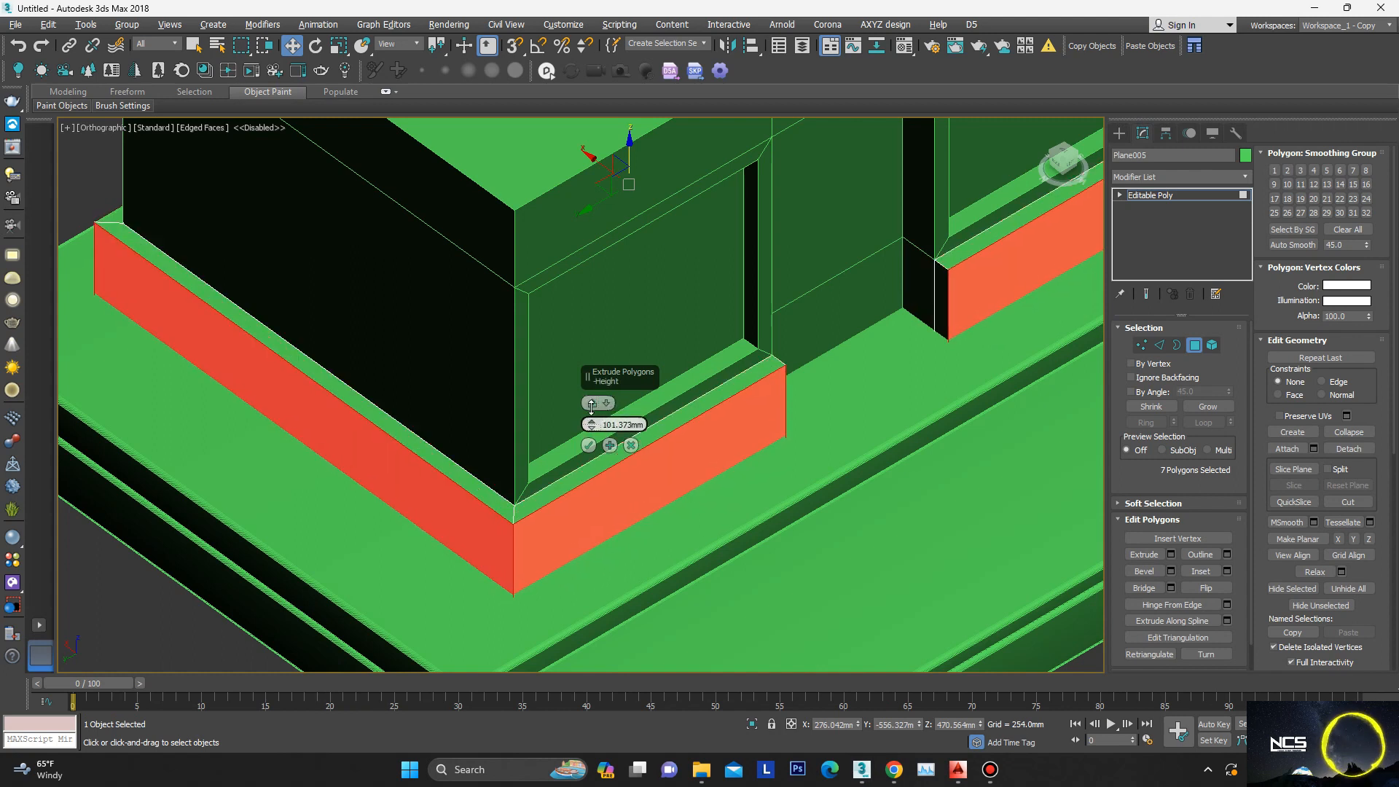
scroll(608, 439, down, 10)
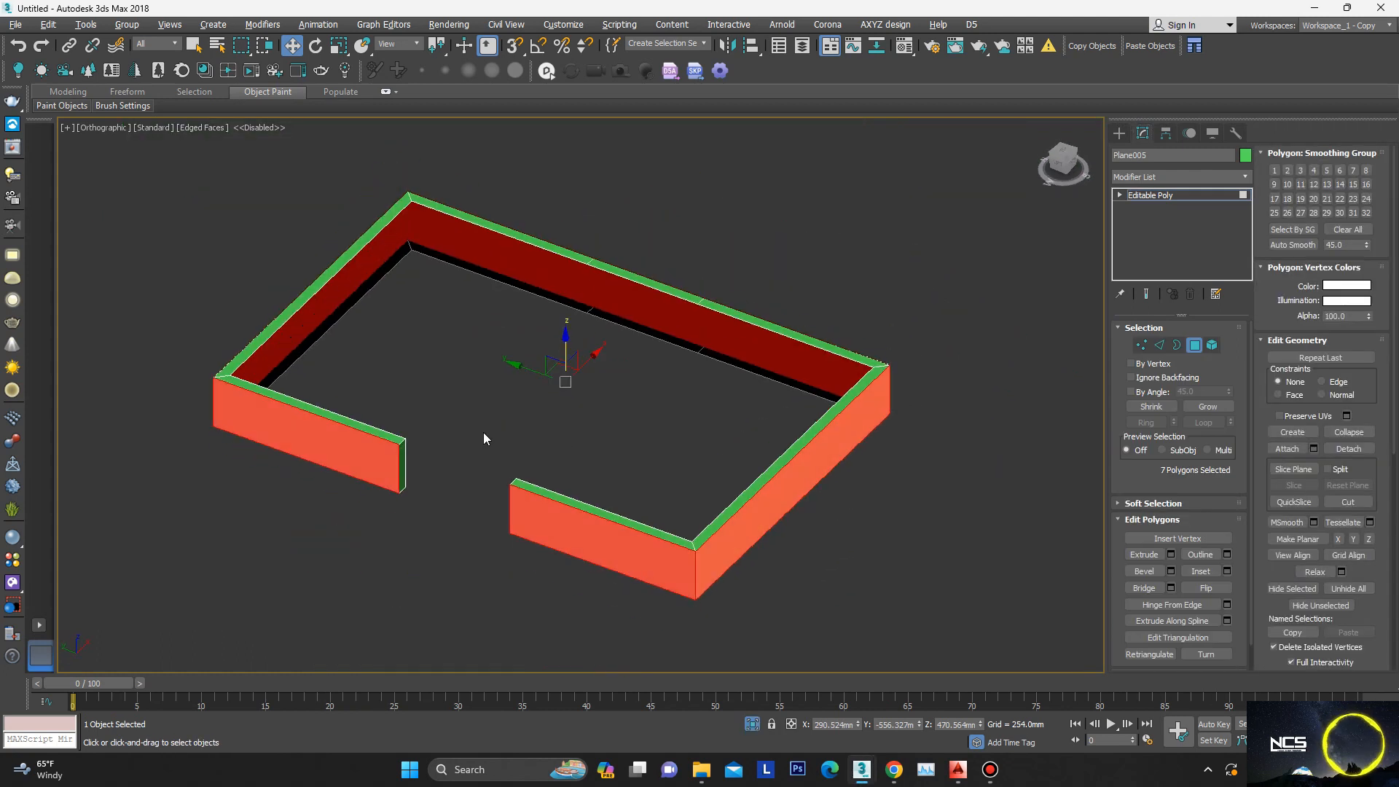
Step: Bridge the inner edges along the short side of the isolated plinth, and bring the rest of the model back into view
key(2)
click(310, 364)
alt+middle_drag(294, 359, 1036, 399)
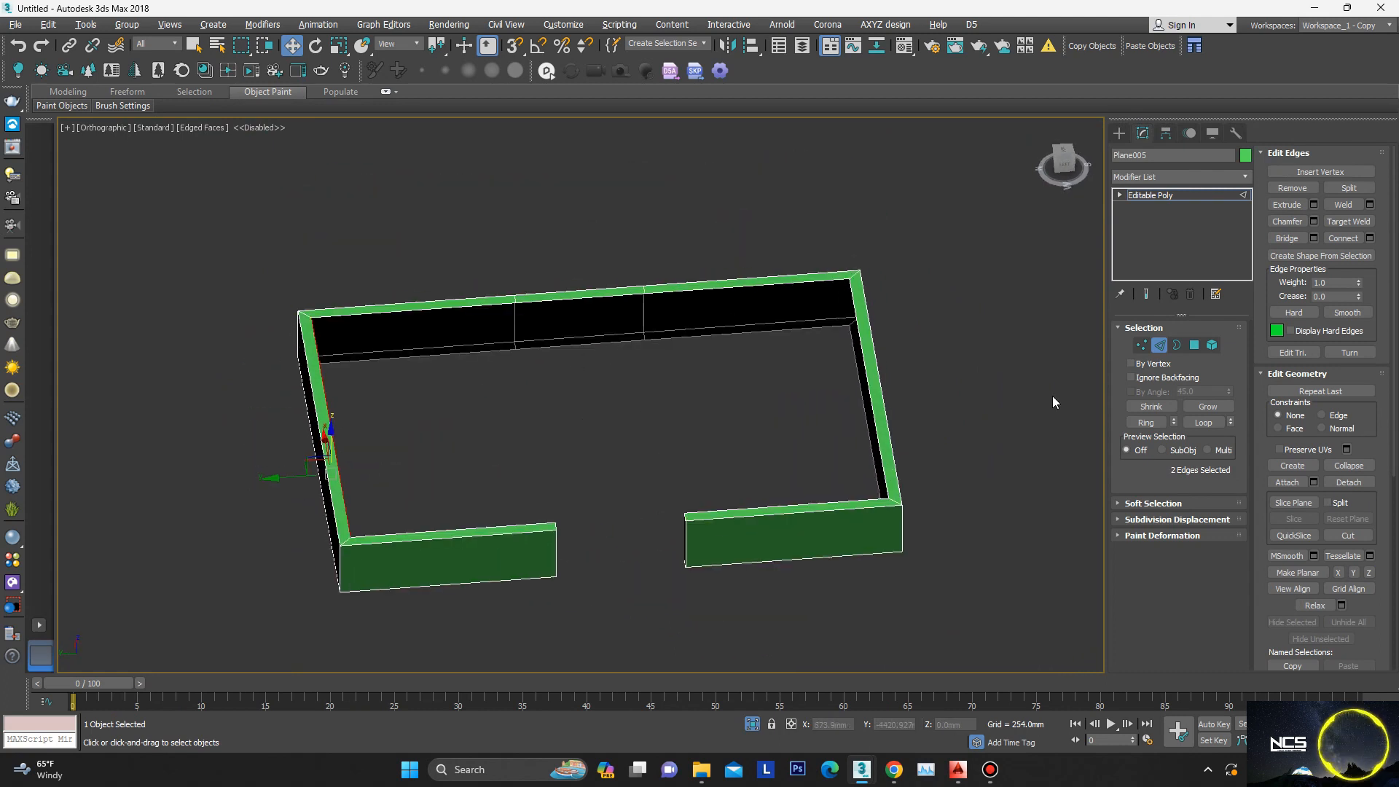
alt+middle_drag(801, 321, 616, 357)
click(1276, 239)
alt+middle_drag(455, 373, 363, 326)
click(1182, 343)
scroll(718, 357, down, 3)
alt+middle_drag(246, 635, 674, 510)
click(1170, 197)
click(751, 720)
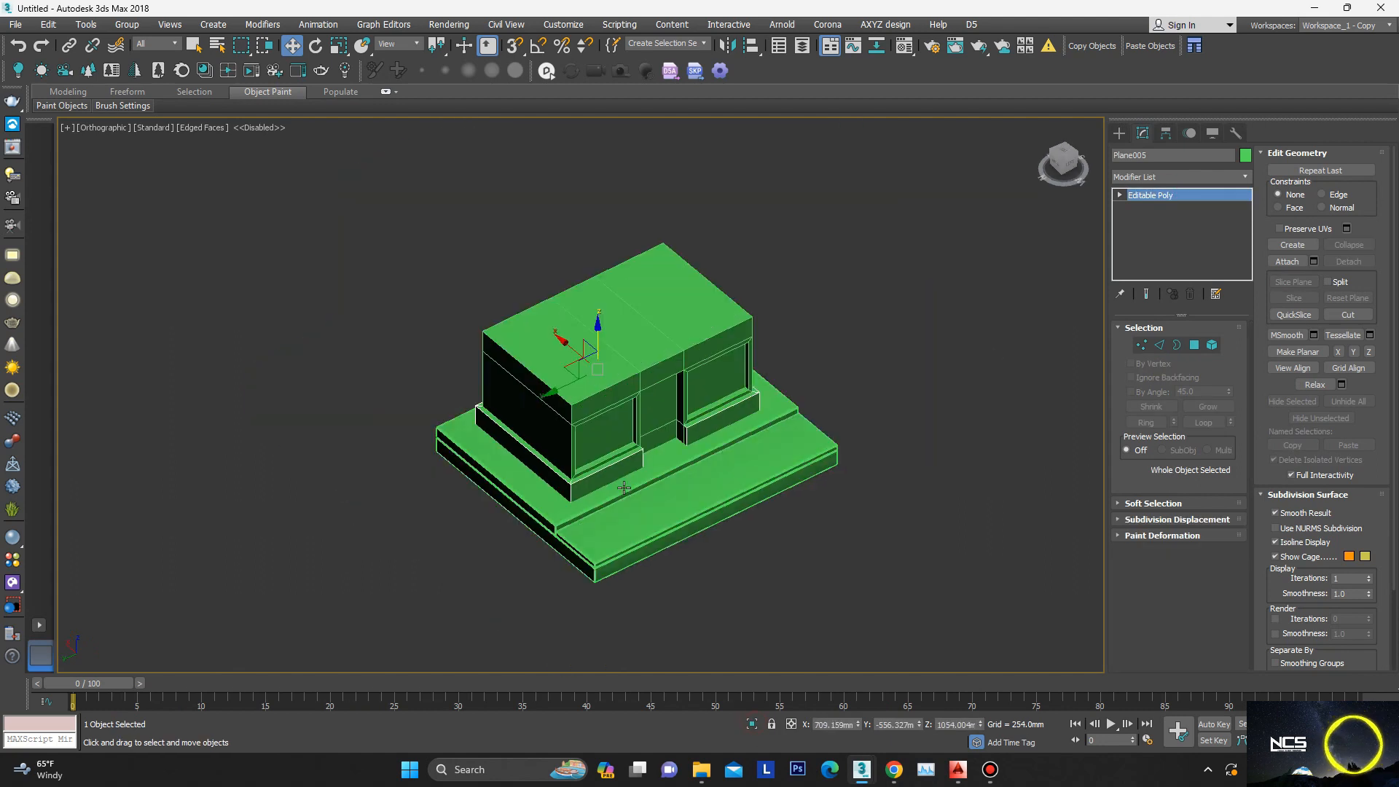
Step: Create a cylinder about 360 mm in radius and 548 mm high on the ground beside the lower step's corner
scroll(499, 477, up, 1)
scroll(684, 406, up, 3)
scroll(583, 453, down, 4)
scroll(521, 431, up, 4)
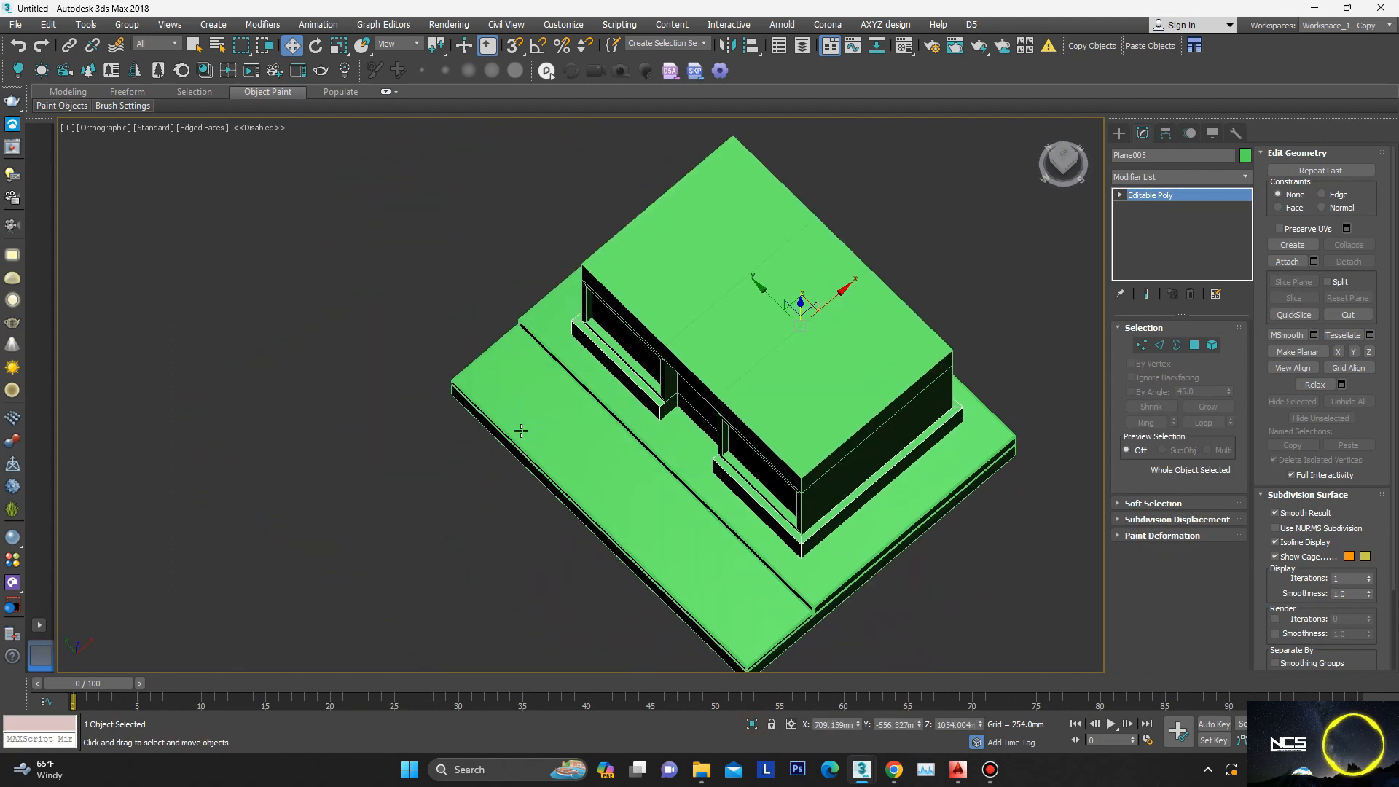
click(1120, 135)
click(1150, 252)
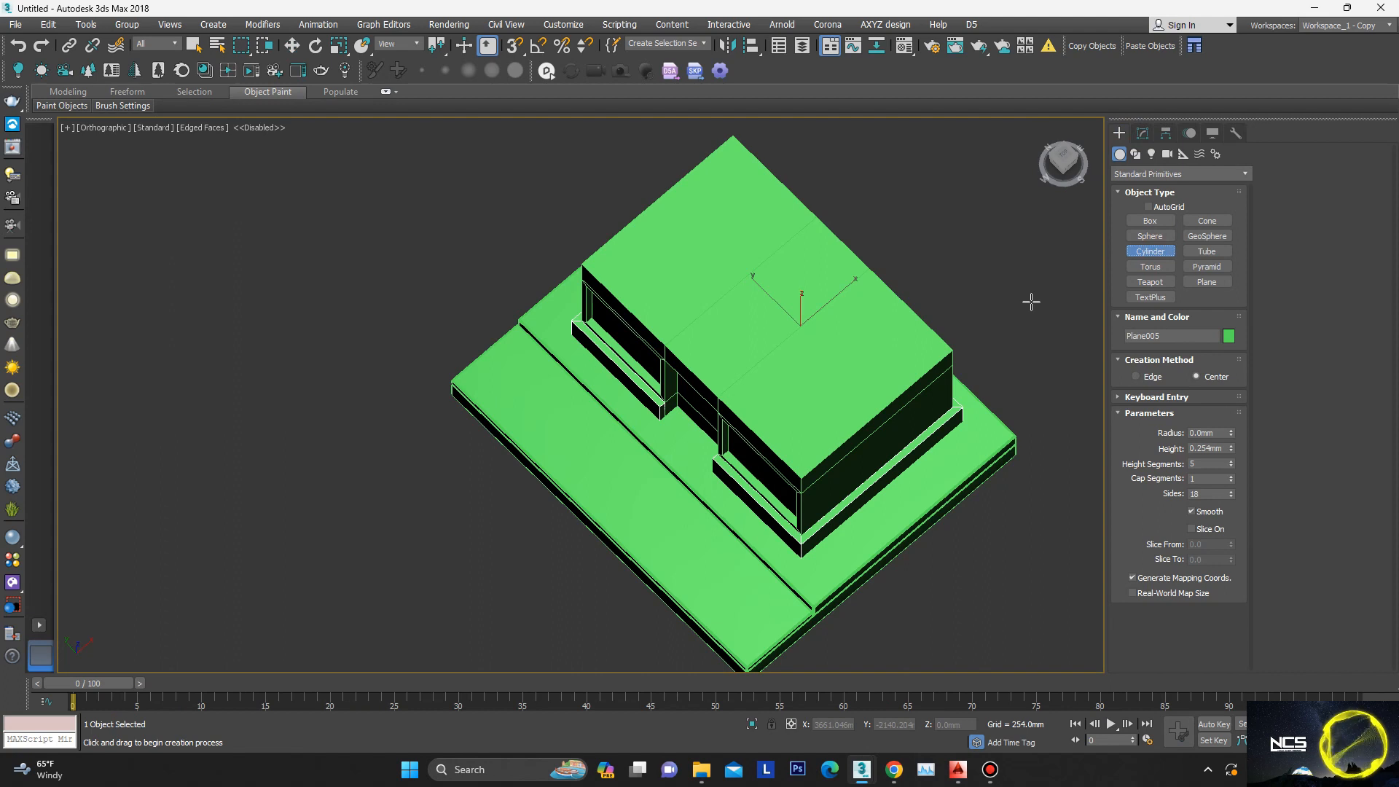
middle_drag(498, 448, 700, 448)
scroll(622, 403, up, 2)
scroll(700, 446, up, 2)
drag(507, 452, 467, 486)
click(470, 450)
key(w)
alt+middle_drag(472, 448, 445, 408)
scroll(488, 429, down, 3)
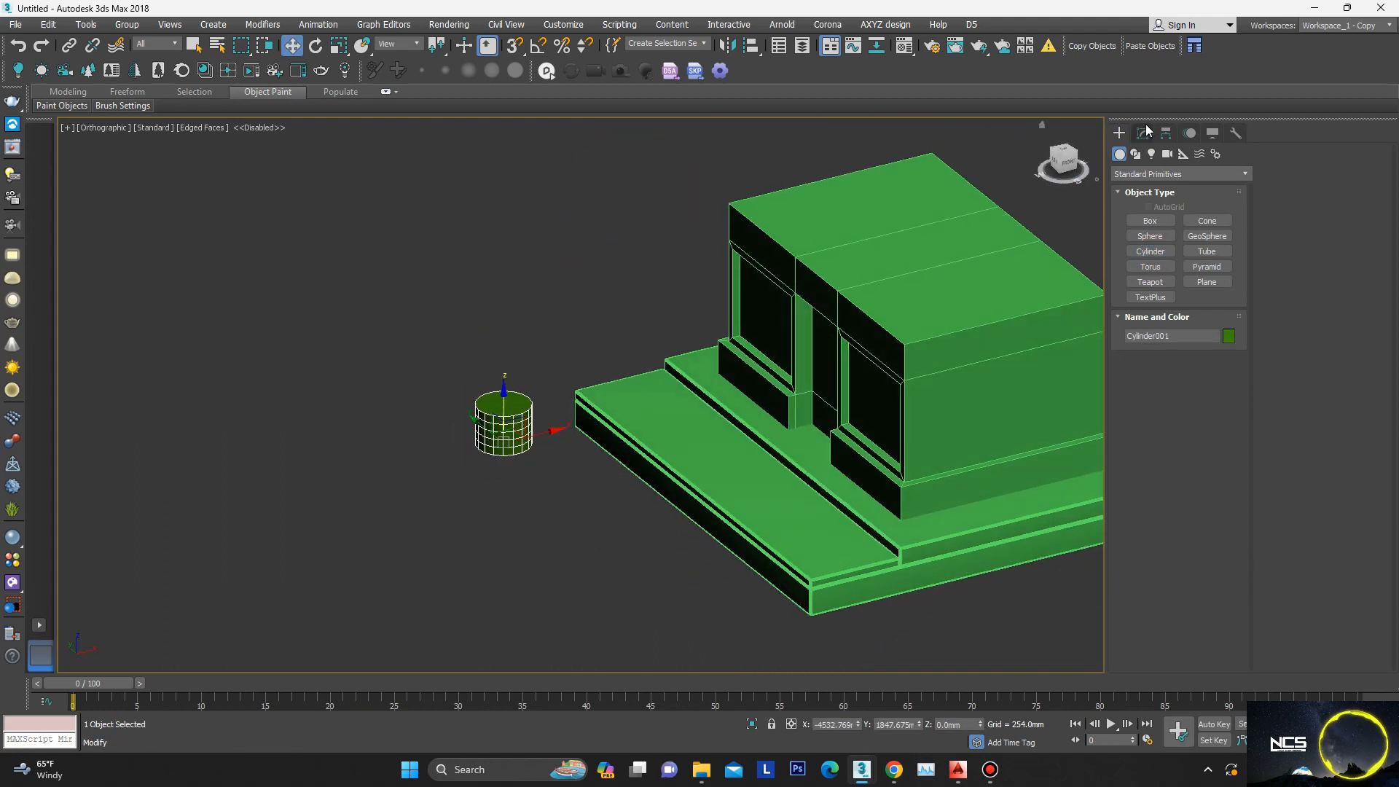
Step: Set the cylinder to 1 height segment, 10 sides, a radius of about 187 mm and a height of about 405 mm
click(1141, 134)
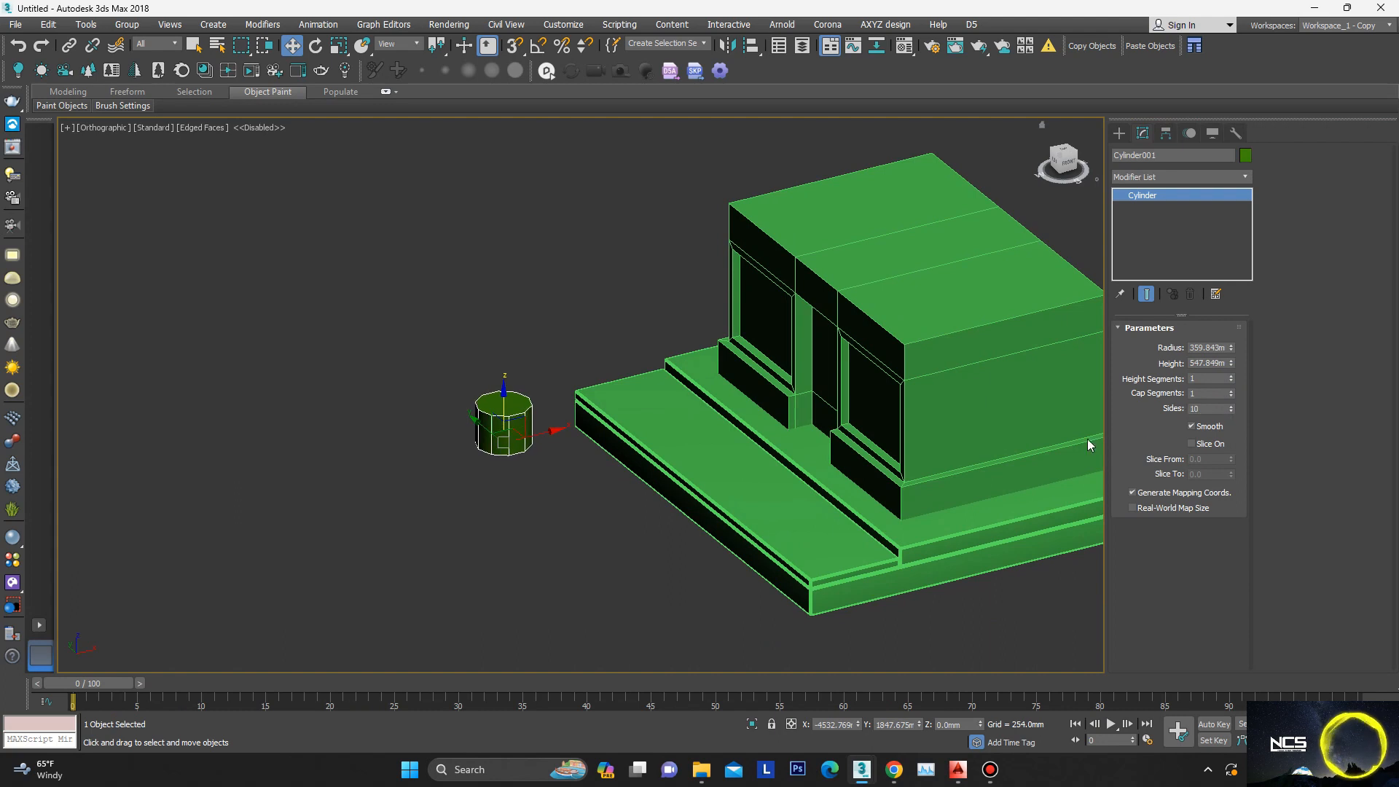
scroll(557, 399, up, 3)
scroll(492, 456, up, 6)
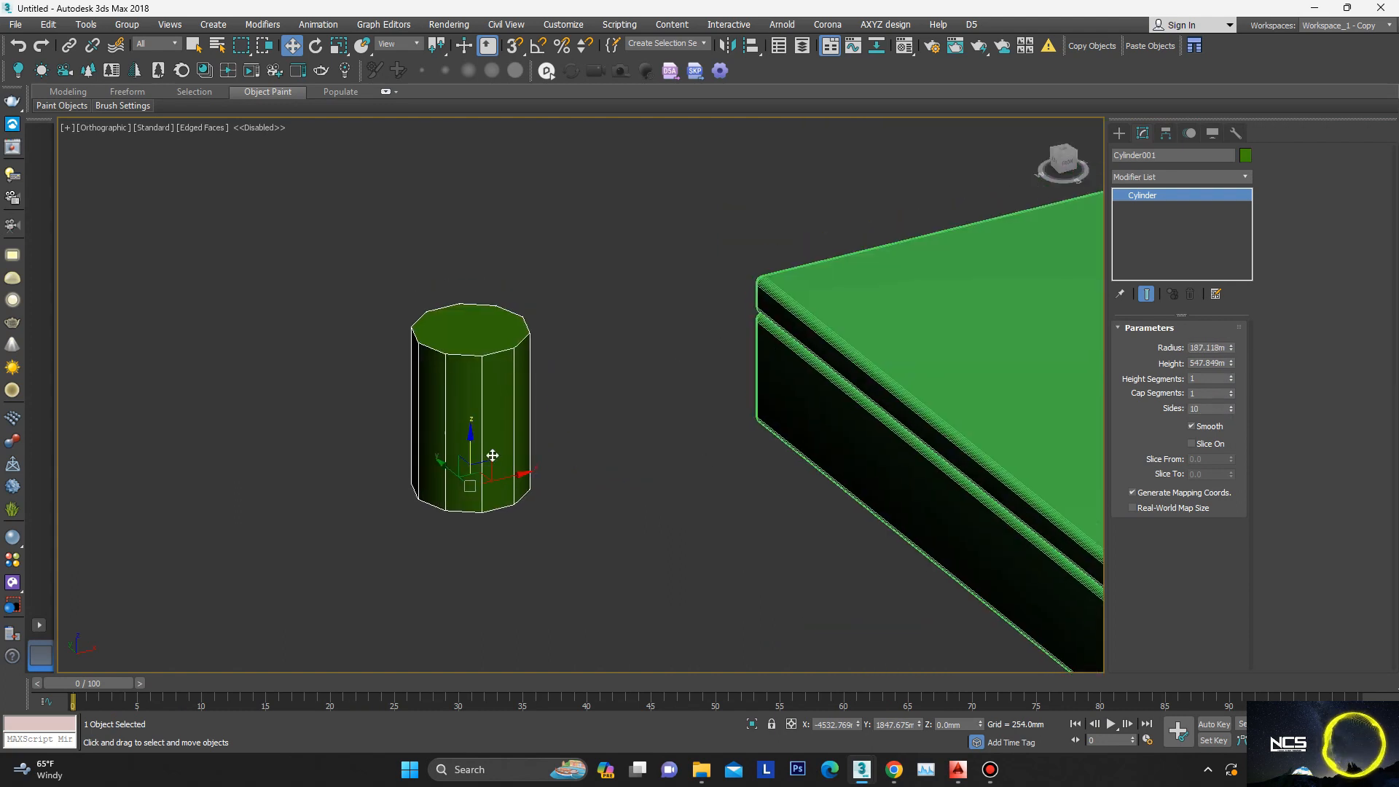
drag(1231, 363, 1230, 387)
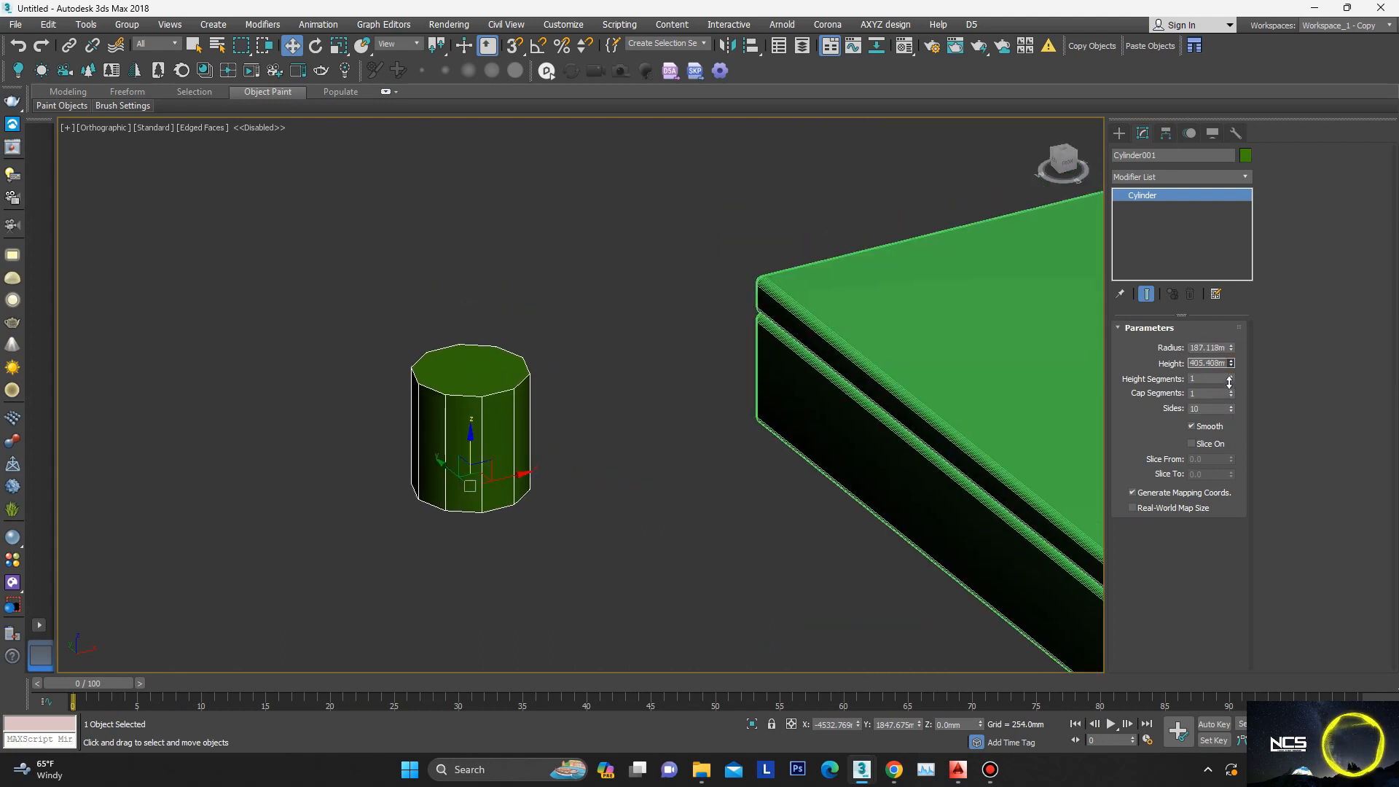
scroll(478, 364, down, 4)
alt+middle_drag(437, 371, 477, 368)
scroll(519, 364, down, 2)
Step: Convert the cylinder to an Editable Poly and scale its top vertices inward to taper the base
right_click(767, 387)
mouse_move(685, 436)
click(771, 447)
scroll(699, 444, down, 3)
alt+middle_drag(619, 426, 605, 386)
scroll(546, 433, up, 5)
key(4)
click(1142, 345)
scroll(568, 357, up, 4)
drag(690, 292, 376, 439)
drag(548, 377, 571, 408)
scroll(581, 418, up, 3)
alt+middle_drag(571, 408, 586, 408)
Step: Inset the tapered base's top polygon by about 71 mm
key(4)
click(578, 374)
right_click(642, 337)
click(490, 410)
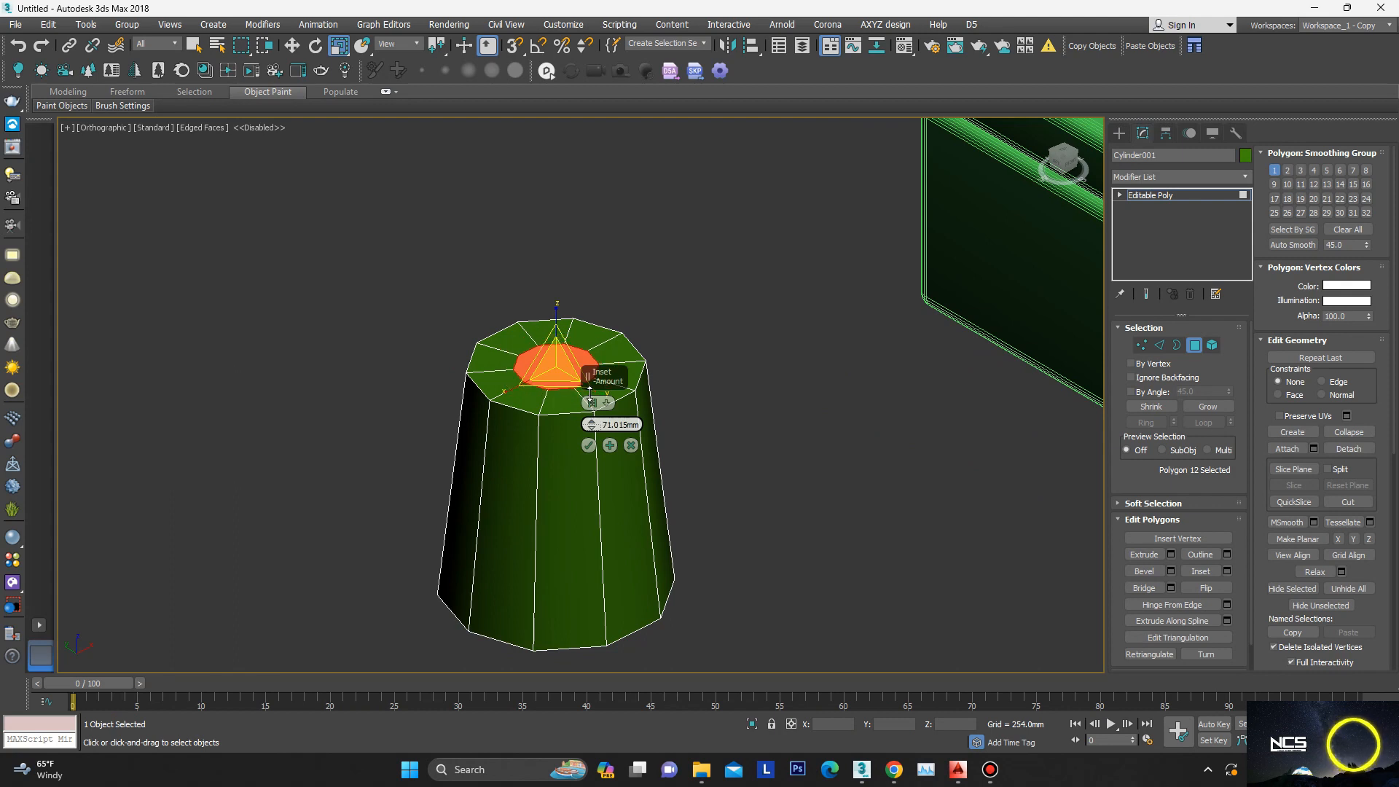
scroll(602, 459, down, 4)
alt+middle_drag(588, 441, 632, 444)
right_click(705, 378)
click(559, 416)
scroll(728, 392, down, 2)
middle_drag(729, 392, 692, 453)
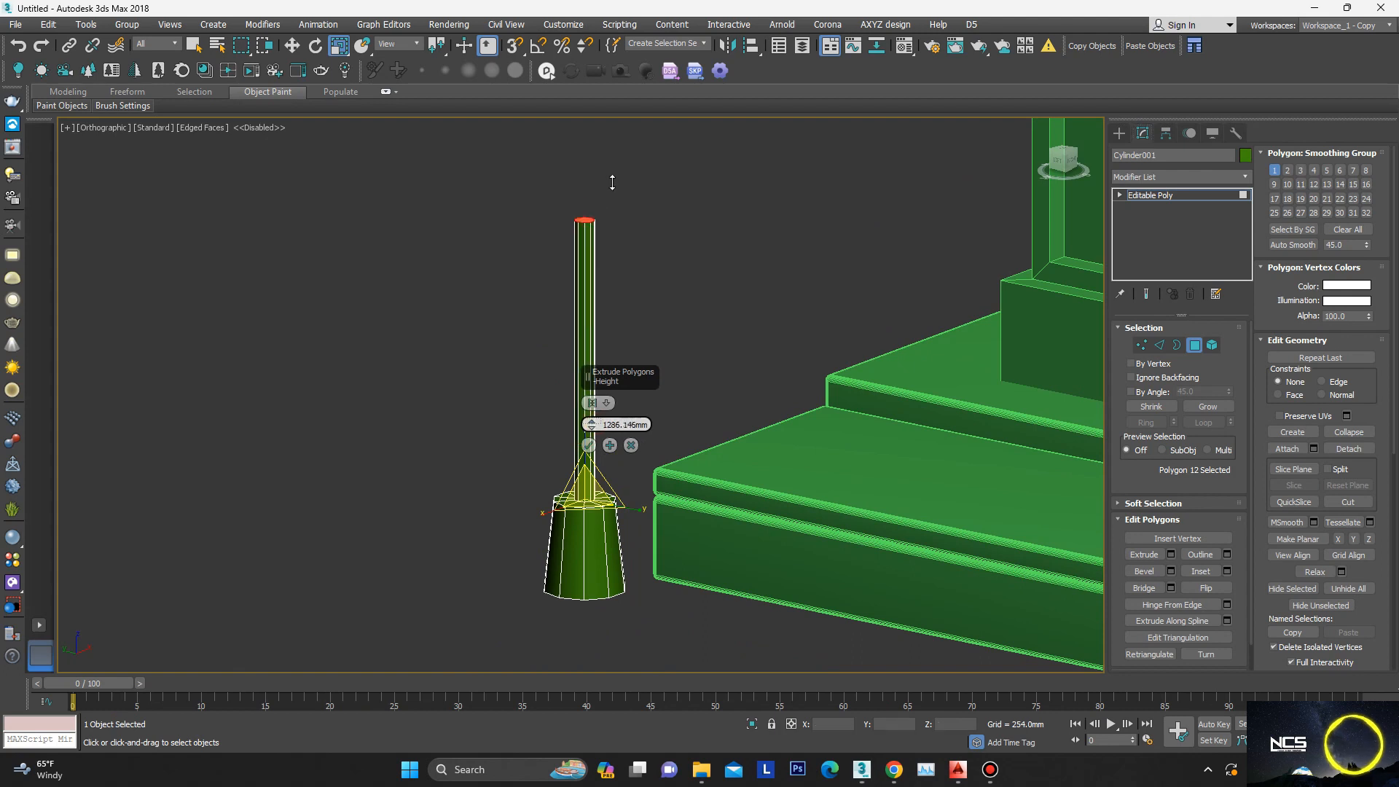
drag(610, 190, 610, 155)
scroll(687, 390, down, 5)
alt+middle_drag(687, 390, 718, 397)
middle_drag(718, 397, 619, 387)
scroll(618, 387, up, 5)
click(631, 445)
alt+middle_drag(597, 437, 491, 474)
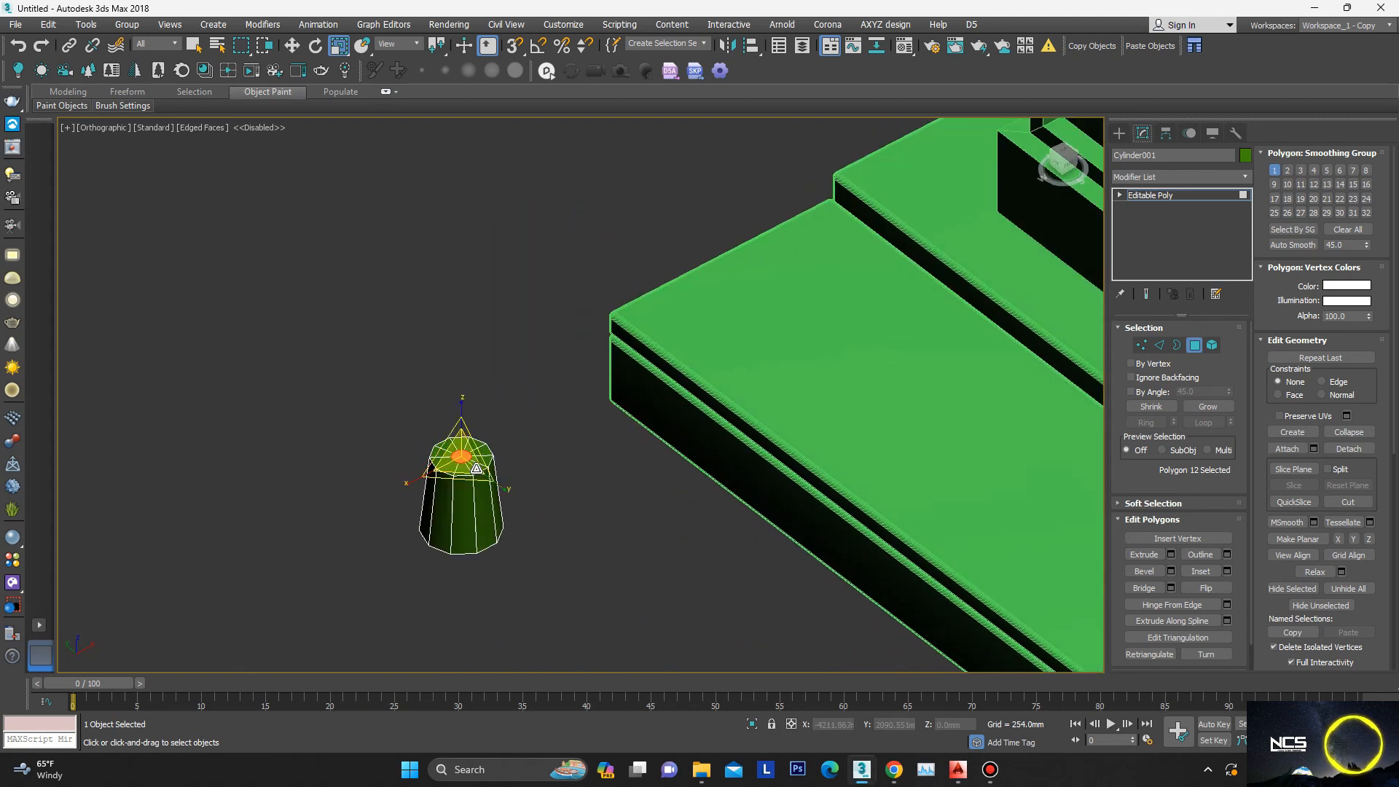
Step: Extrude the small central polygon on top of the tapered base upward into a thin lamp pole
scroll(491, 472, up, 5)
scroll(446, 466, down, 4)
scroll(531, 295, up, 2)
scroll(531, 295, down, 2)
right_click(528, 291)
click(375, 333)
scroll(396, 467, down, 3)
click(588, 445)
alt+middle_drag(450, 410, 409, 372)
scroll(409, 291, up, 5)
scroll(409, 288, down, 3)
Step: Raise the pole's top polygon to lengthen the pole, and delete that polygon to leave the end open
key(w)
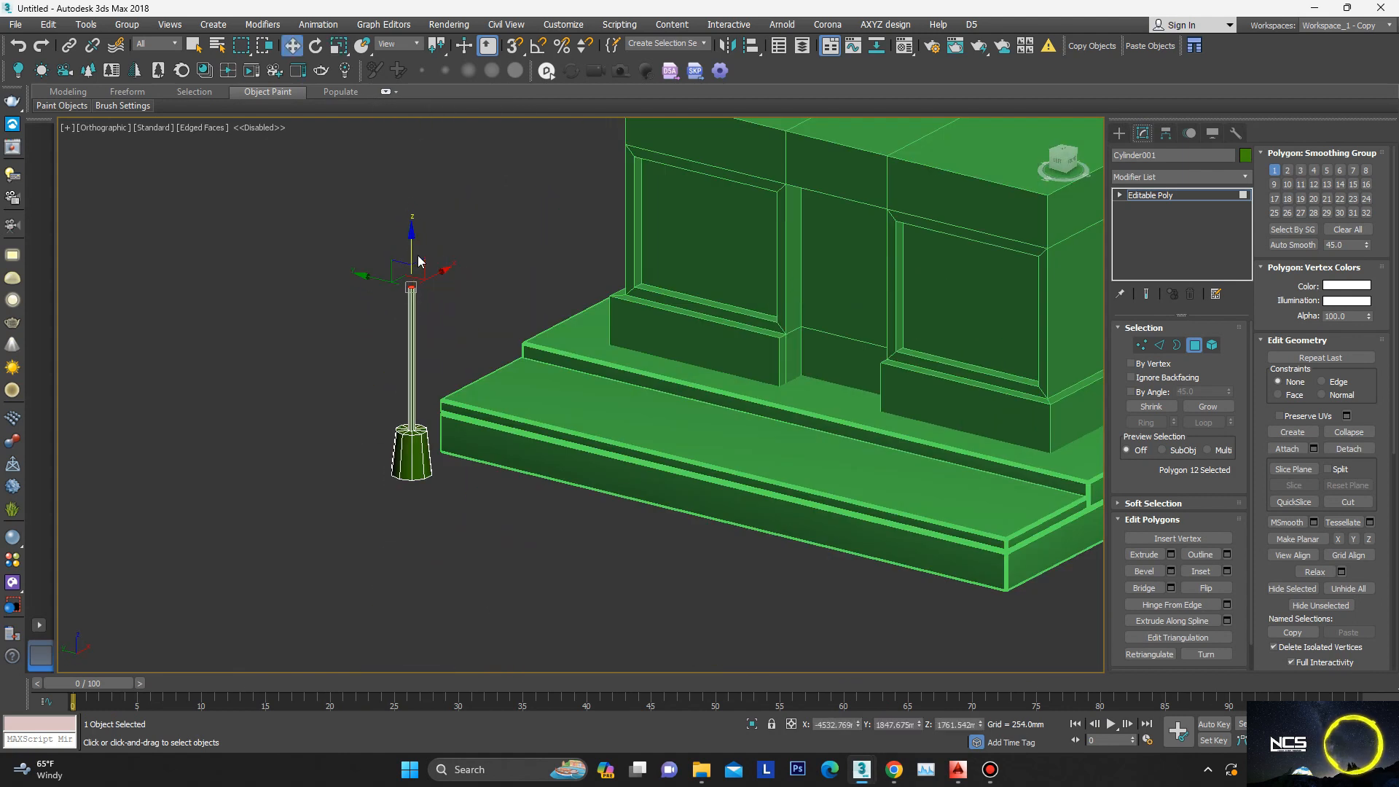
scroll(415, 224, up, 3)
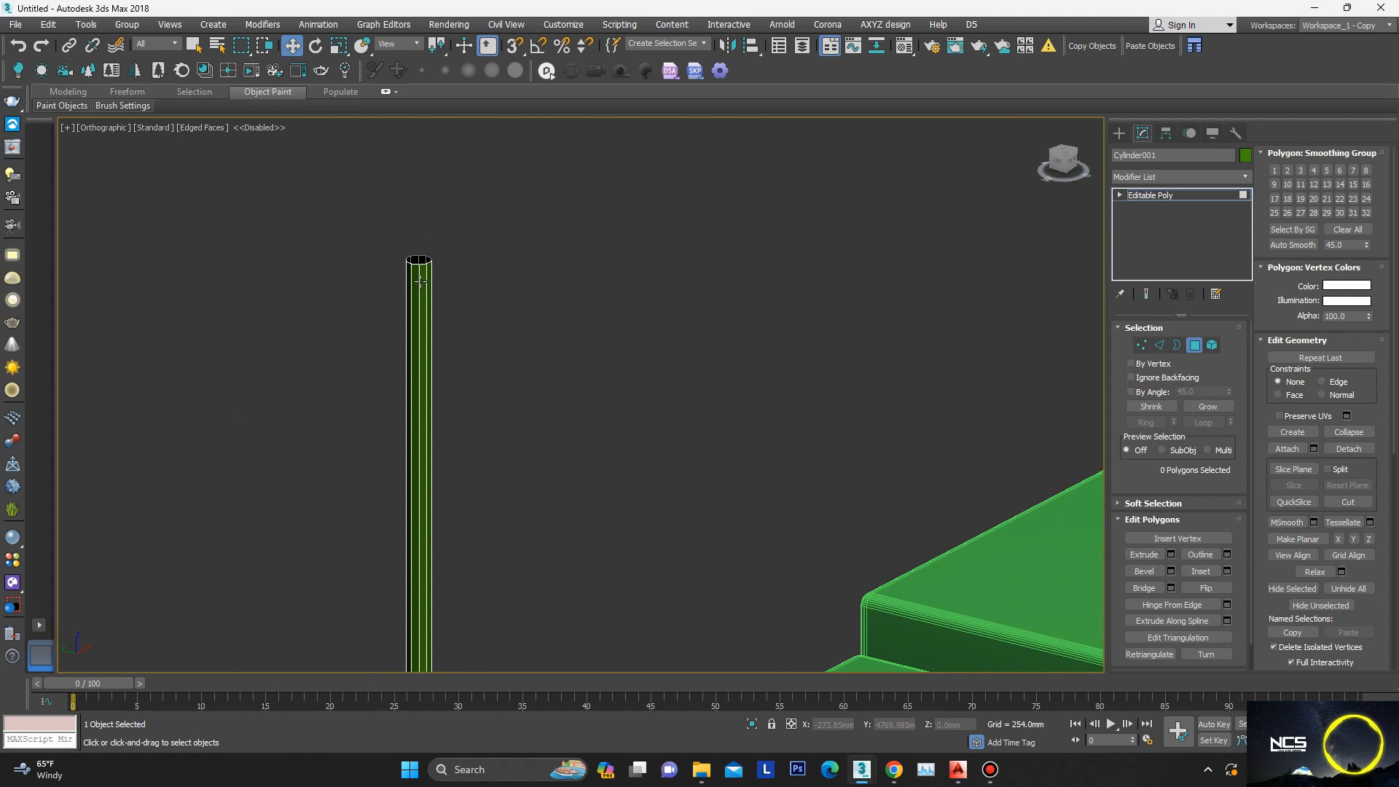
scroll(416, 262, up, 2)
Step: Extend the pole's open top border outward into a flat disc and raise its edge into a thin rim
key(3)
click(378, 277)
scroll(378, 277, down, 5)
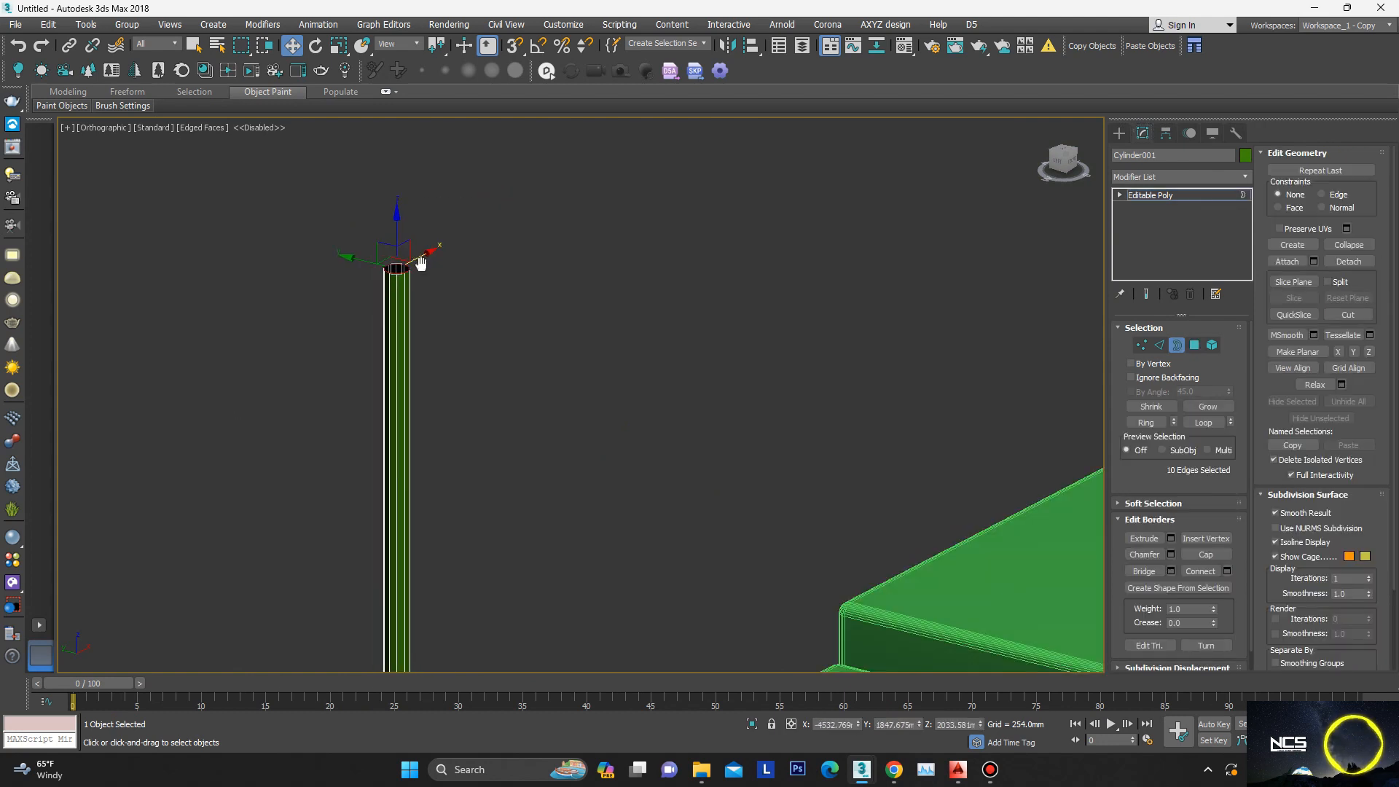
key(r)
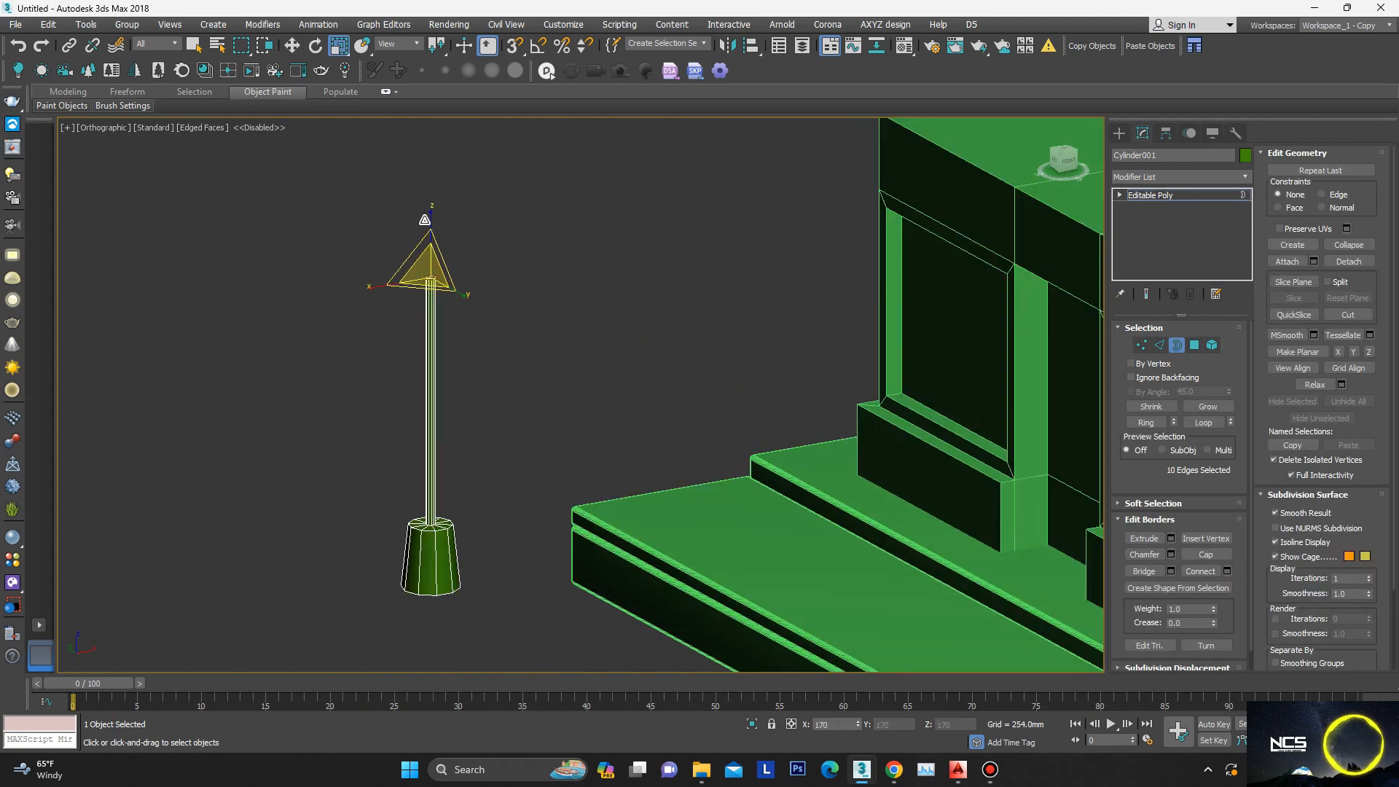
key(w)
scroll(437, 296, up, 4)
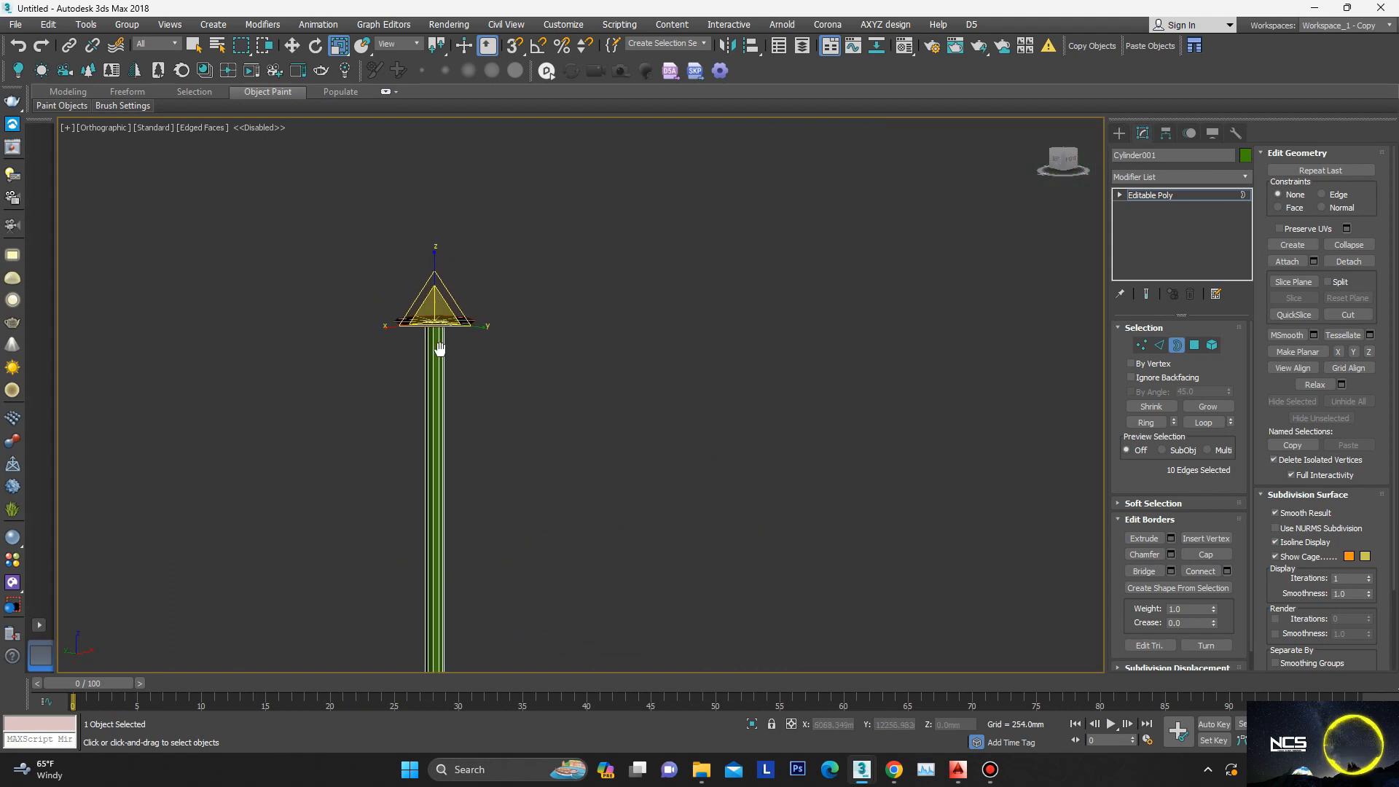
scroll(440, 386, up, 2)
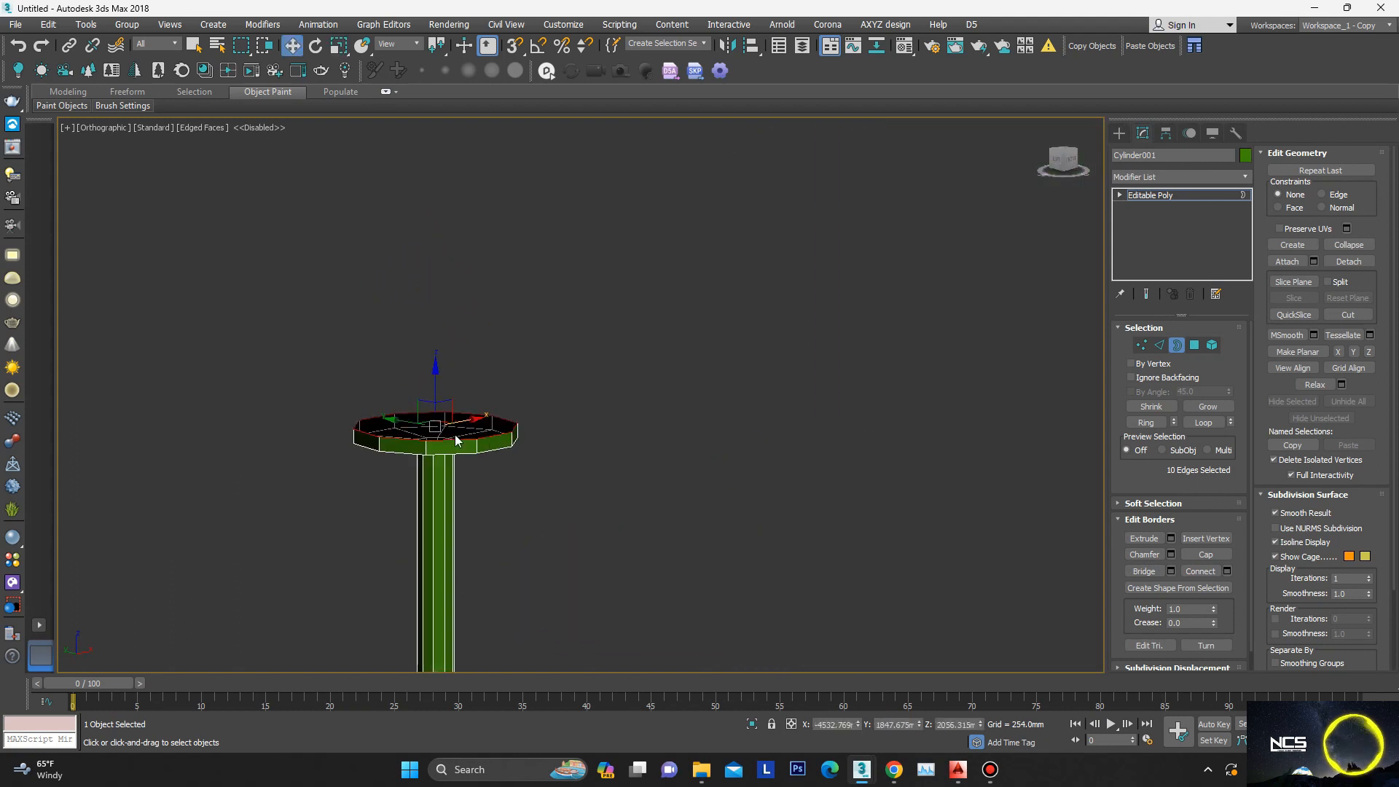
Step: Extend the rim's border upward and scale its top to about 143% to form a flared lamp body
key(w)
scroll(444, 426, down, 2)
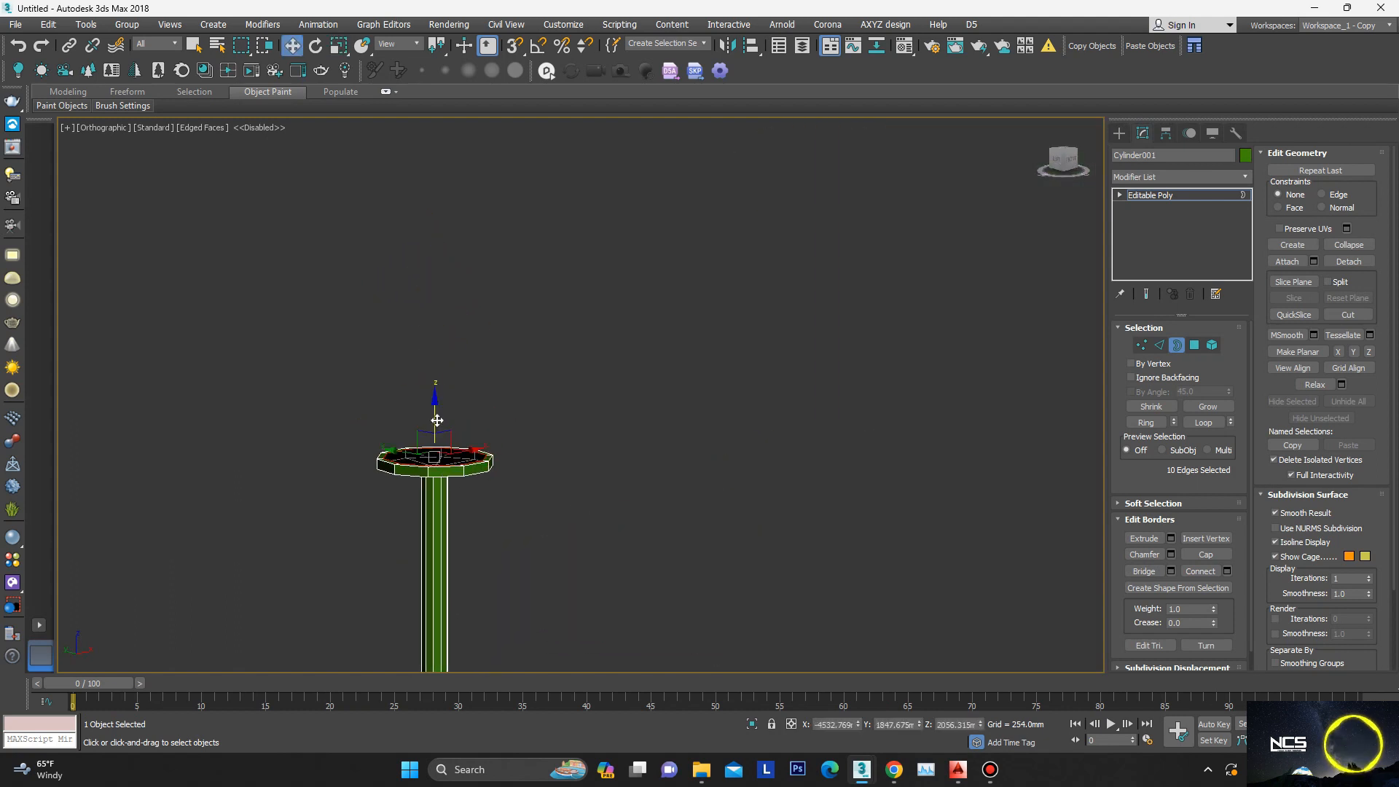
shift+drag(436, 338, 428, 304)
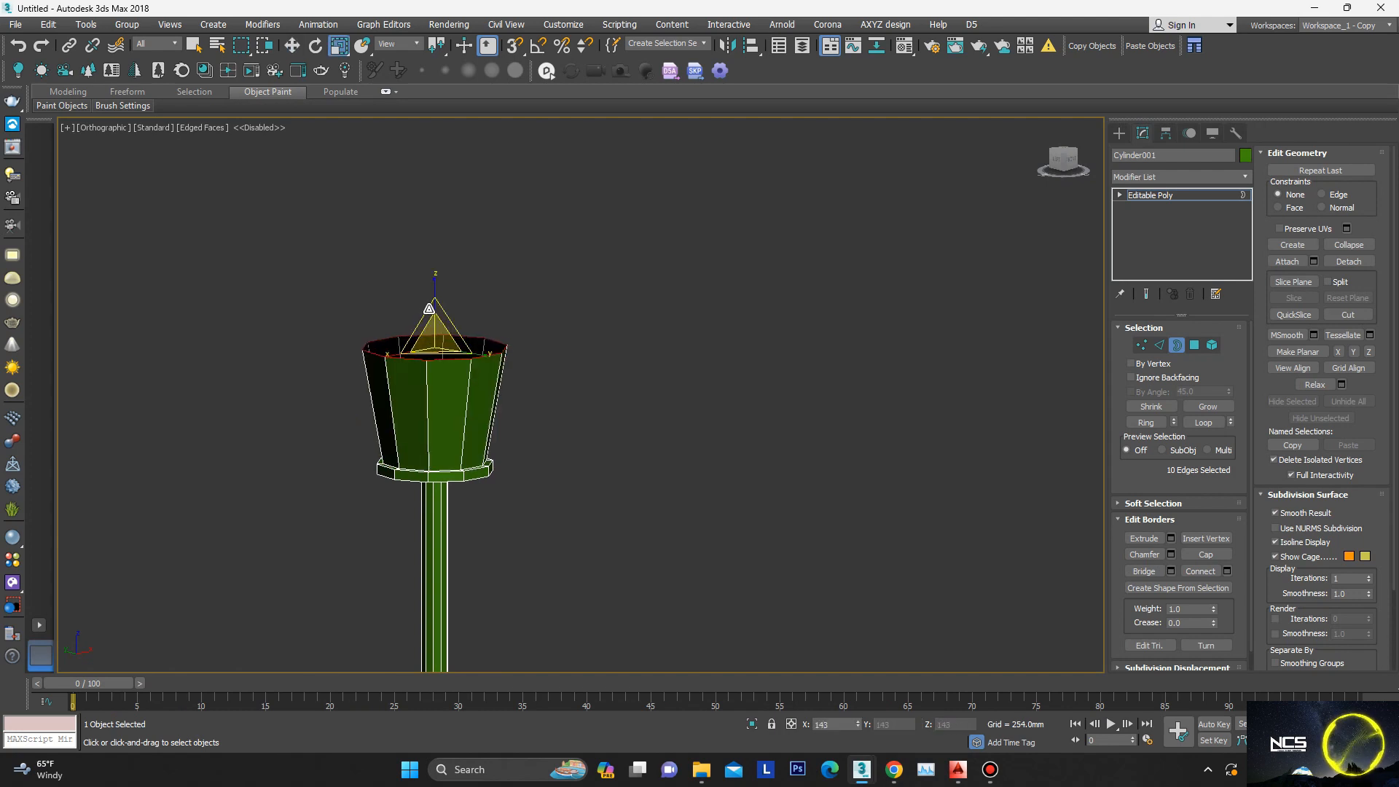
scroll(487, 495, down, 4)
scroll(484, 460, up, 2)
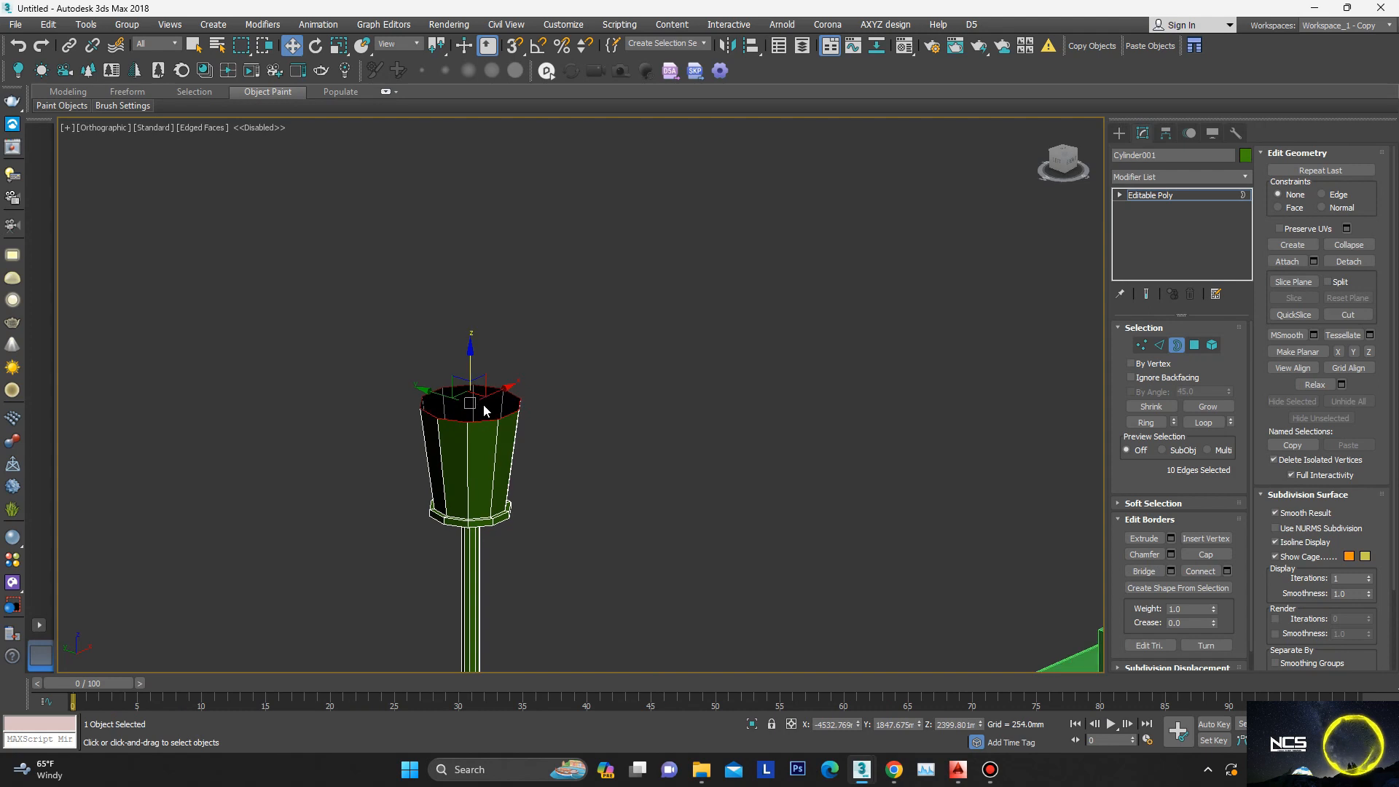
Step: Extend the lamp body's top border into a projecting thick lip, with sloping rings that narrow the opening
key(r)
shift+drag(473, 401, 471, 390)
mouse_move(471, 394)
alt+middle_down()
mouse_move(481, 408)
mouse_move(477, 382)
alt+middle_up()
scroll(470, 389, up, 2)
key(r)
scroll(501, 386, up, 2)
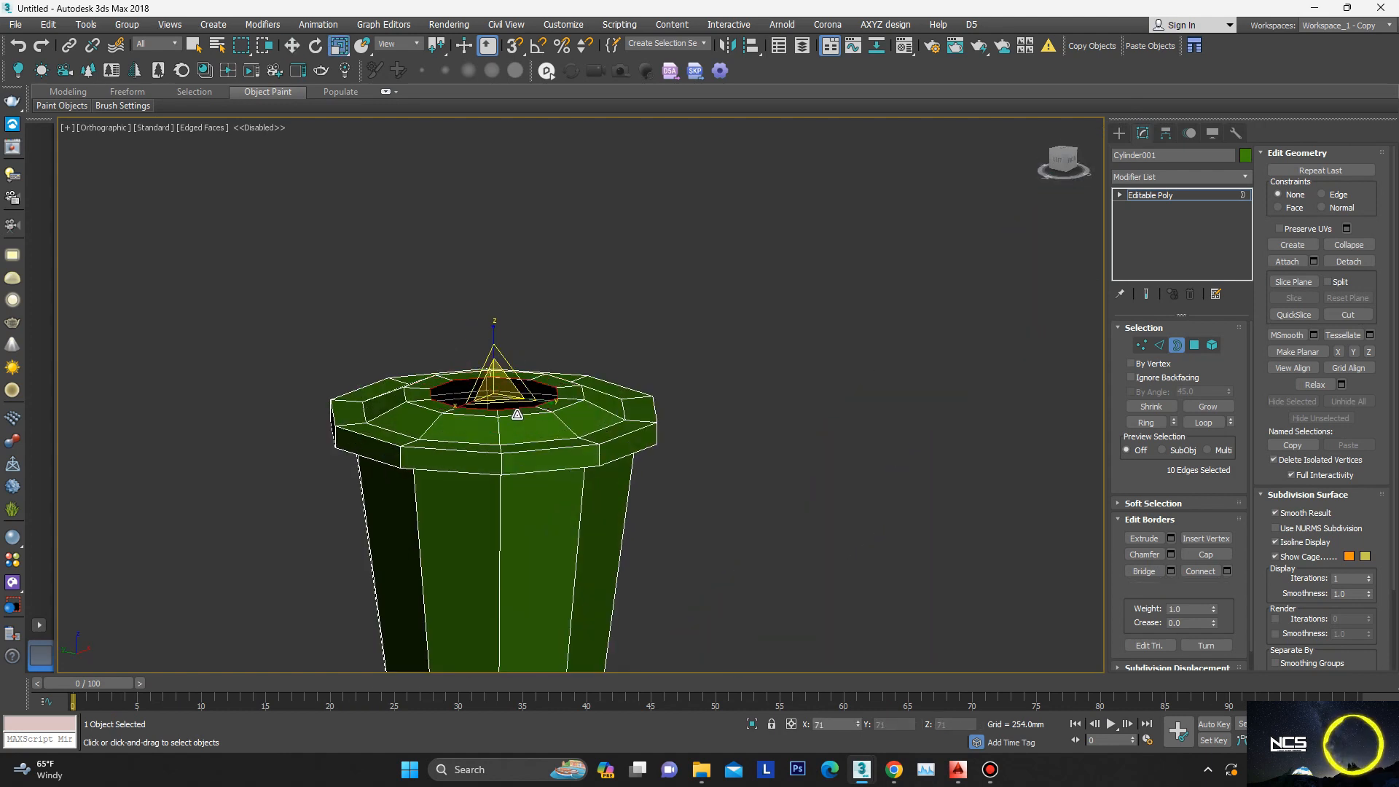
drag(492, 351, 492, 353)
Step: Narrow and raise the lid's opening with another ring, and collapse its border to one central point
alt+middle_drag(370, 437, 497, 504)
scroll(372, 427, down, 2)
key(r)
alt+middle_drag(476, 436, 493, 412)
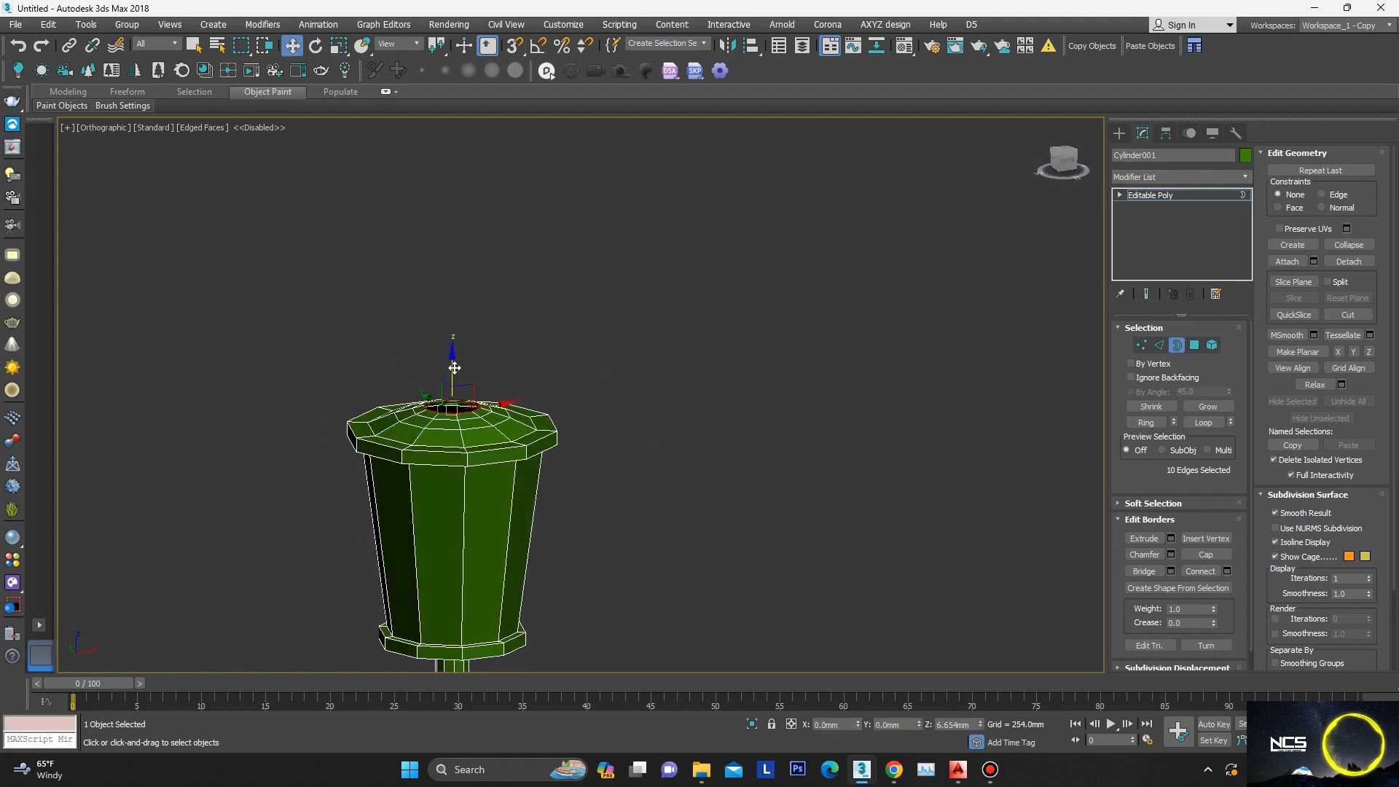
drag(454, 368, 454, 367)
right_click(639, 319)
click(612, 172)
alt+middle_drag(394, 428, 387, 491)
scroll(463, 574, up, 3)
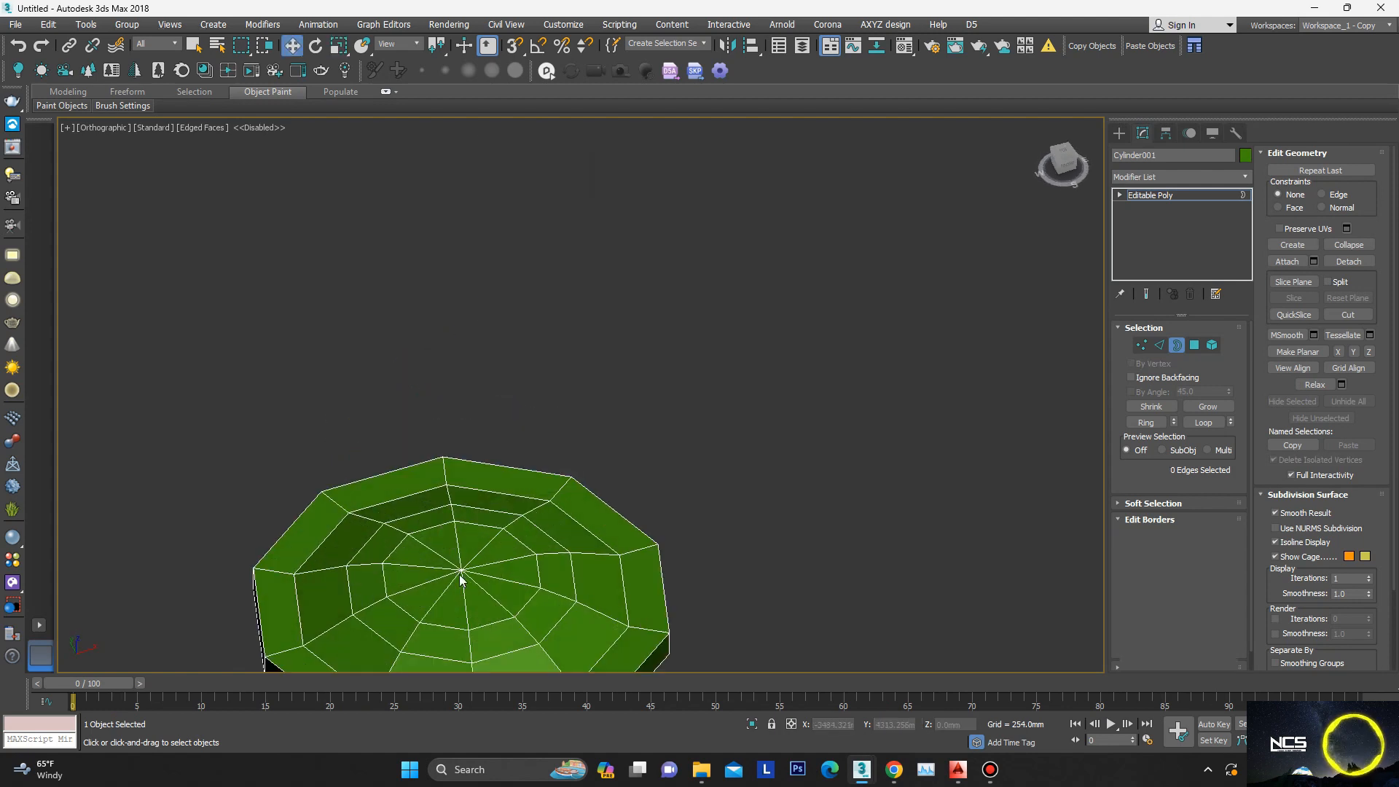
Step: Select the vertex at the centre of the lamp's lid and inspect the collapsed point
key(1)
click(462, 572)
scroll(468, 598, down, 4)
alt+middle_drag(461, 415, 460, 335)
scroll(445, 360, down, 5)
Step: Chamfer the edge loop around the top of the lamp's tapered base by 25.4 mm, with additional segments
scroll(457, 284, up, 2)
scroll(461, 460, up, 6)
key(2)
click(465, 449)
key(alt+l)
scroll(521, 449, down, 4)
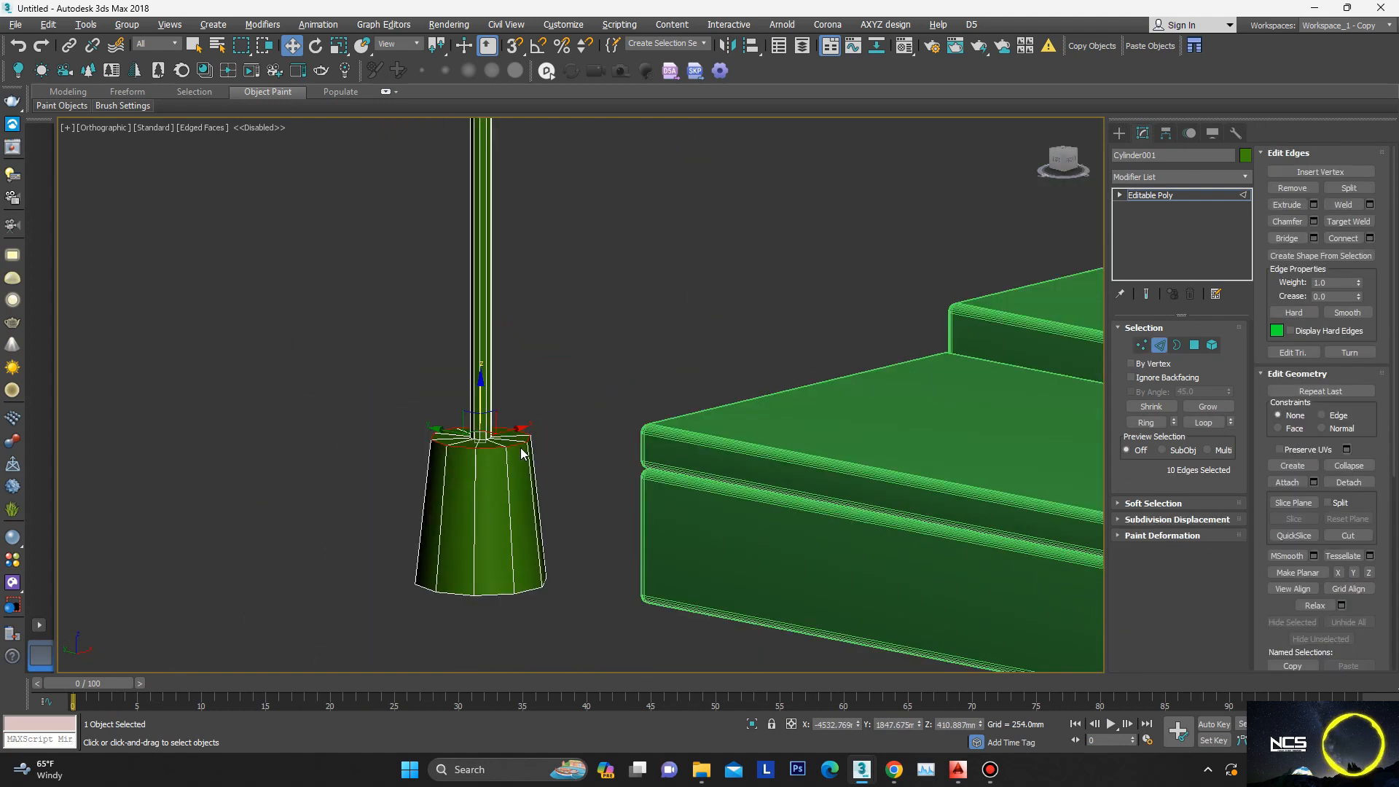
scroll(521, 453, up, 3)
alt+middle_drag(500, 458, 611, 365)
right_click(611, 366)
click(605, 446)
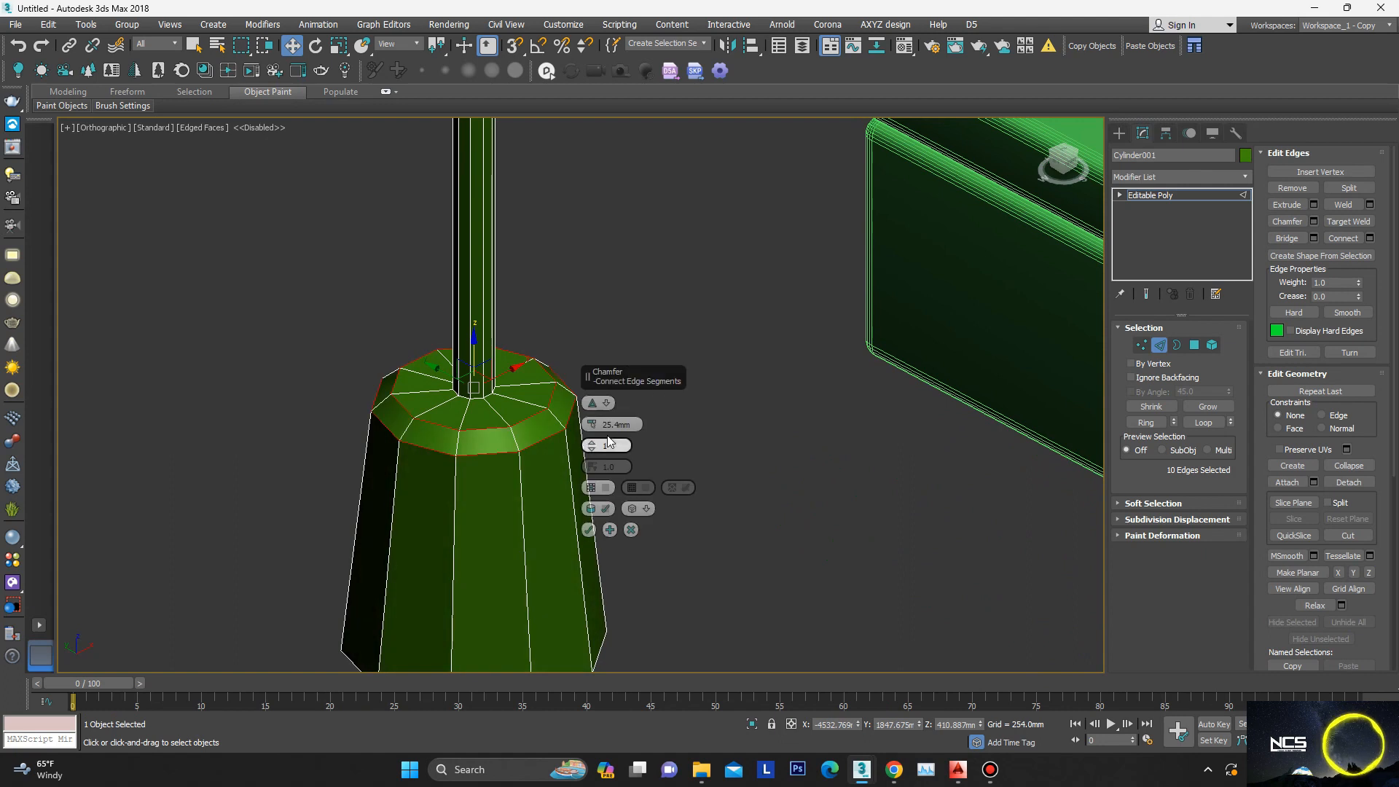
drag(591, 447, 592, 443)
scroll(431, 504, down, 5)
mouse_move(429, 506)
alt+middle_down()
mouse_move(418, 478)
mouse_move(416, 496)
alt+middle_up()
scroll(415, 503, down, 2)
click(590, 530)
Step: Open the underside of the lamp's base and extend its bottom border outward and down into a thin flange
alt+middle_drag(524, 528, 420, 490)
scroll(495, 453, up, 4)
key(4)
click(458, 439)
scroll(457, 437, up, 3)
key(3)
click(459, 468)
key(r)
alt+middle_drag(412, 422, 461, 437)
key(w)
Step: Cap the open border at the bottom of the lamp's base
right_click(718, 368)
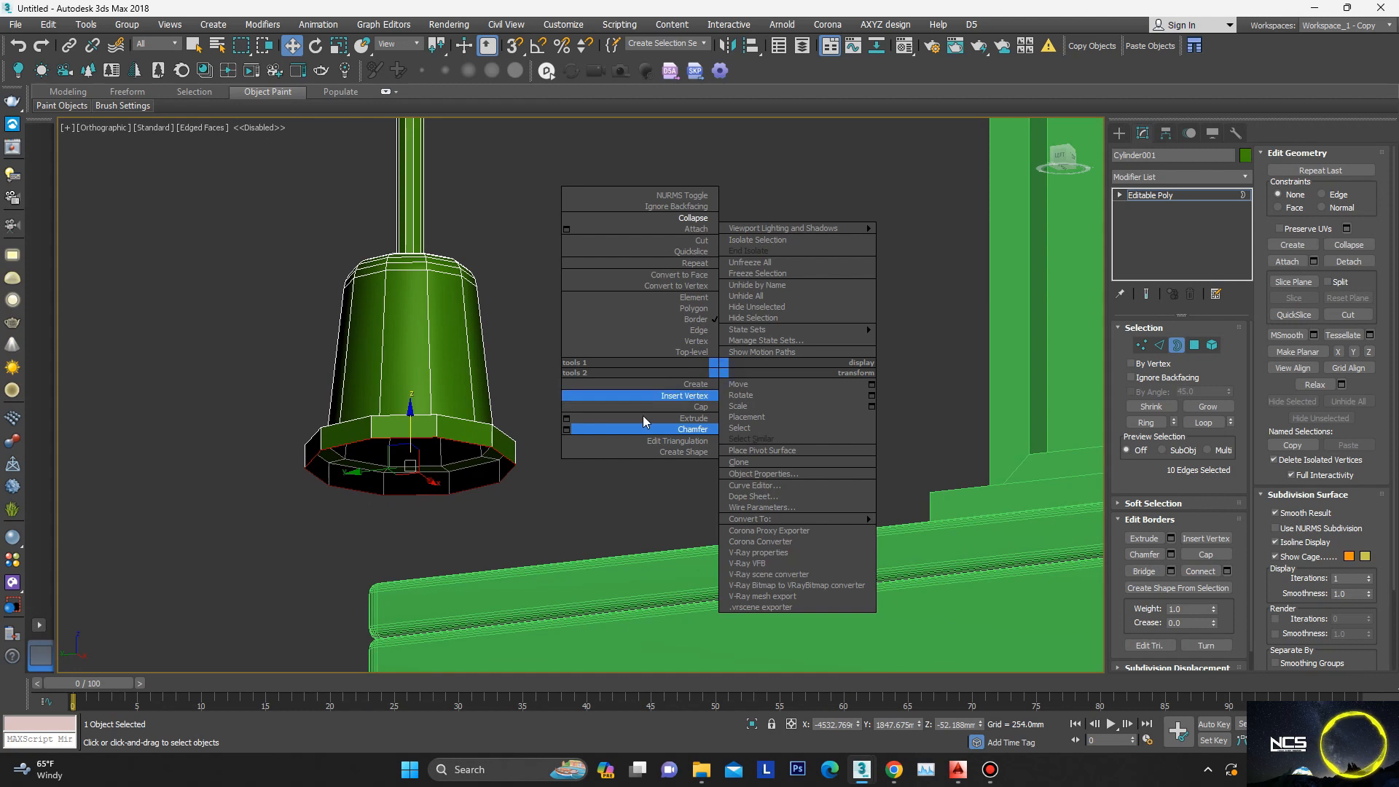
click(567, 418)
click(636, 446)
alt+middle_drag(625, 350, 644, 366)
right_click(642, 363)
click(613, 402)
Step: Inset the new cap polygon under the lamp's base and collapse the inner polygon to a single point
alt+middle_drag(508, 453, 464, 433)
scroll(464, 433, up, 2)
middle_drag(464, 433, 491, 387)
key(4)
click(468, 402)
right_click(603, 360)
click(453, 435)
click(587, 444)
alt+middle_drag(583, 419, 563, 522)
right_click(646, 334)
click(630, 243)
scroll(558, 376, down, 4)
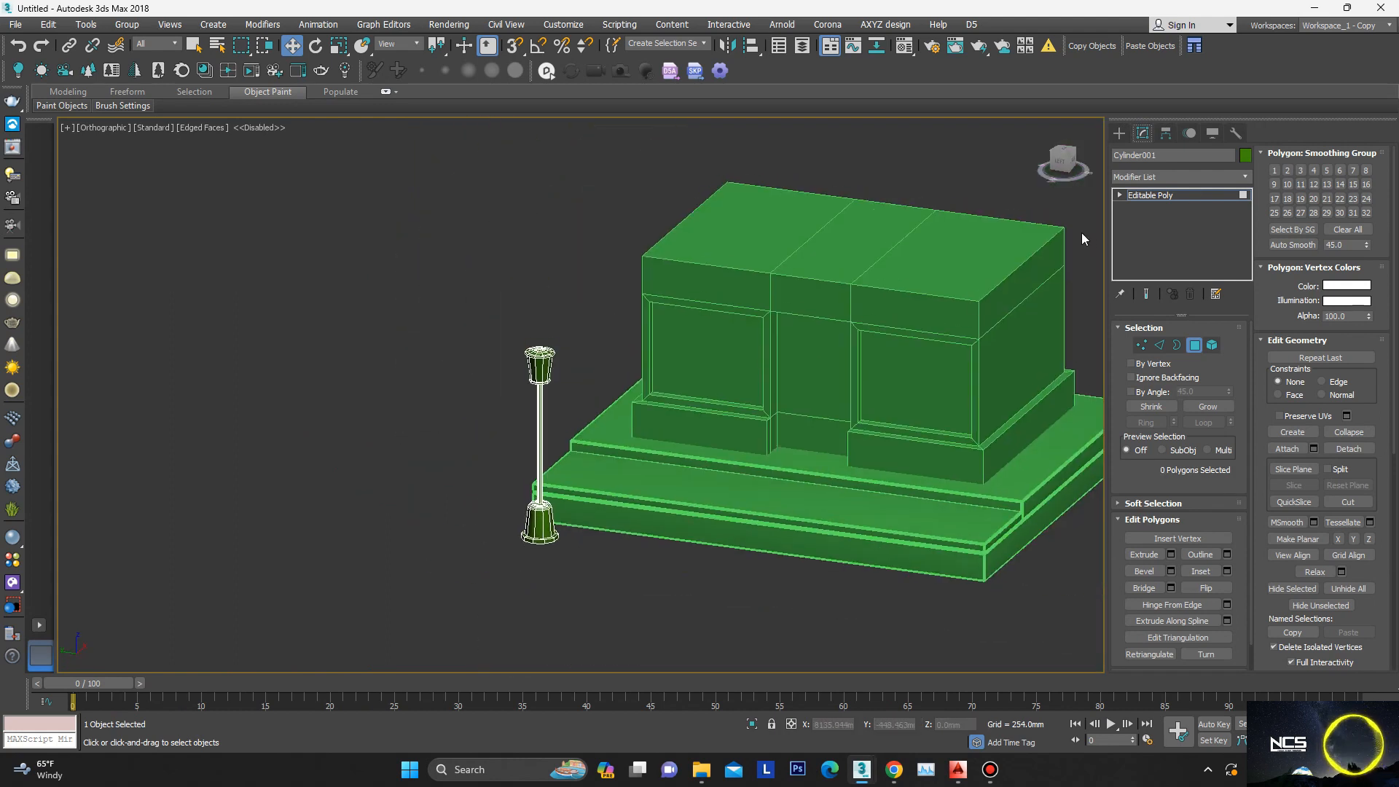
click(1182, 196)
Step: Select the lamp body's side polygons, invert the selection, and set the remaining lamp polygons to material ID 2
scroll(565, 391, up, 4)
middle_drag(565, 390, 580, 355)
key(4)
scroll(539, 286, up, 5)
drag(626, 271, 325, 290)
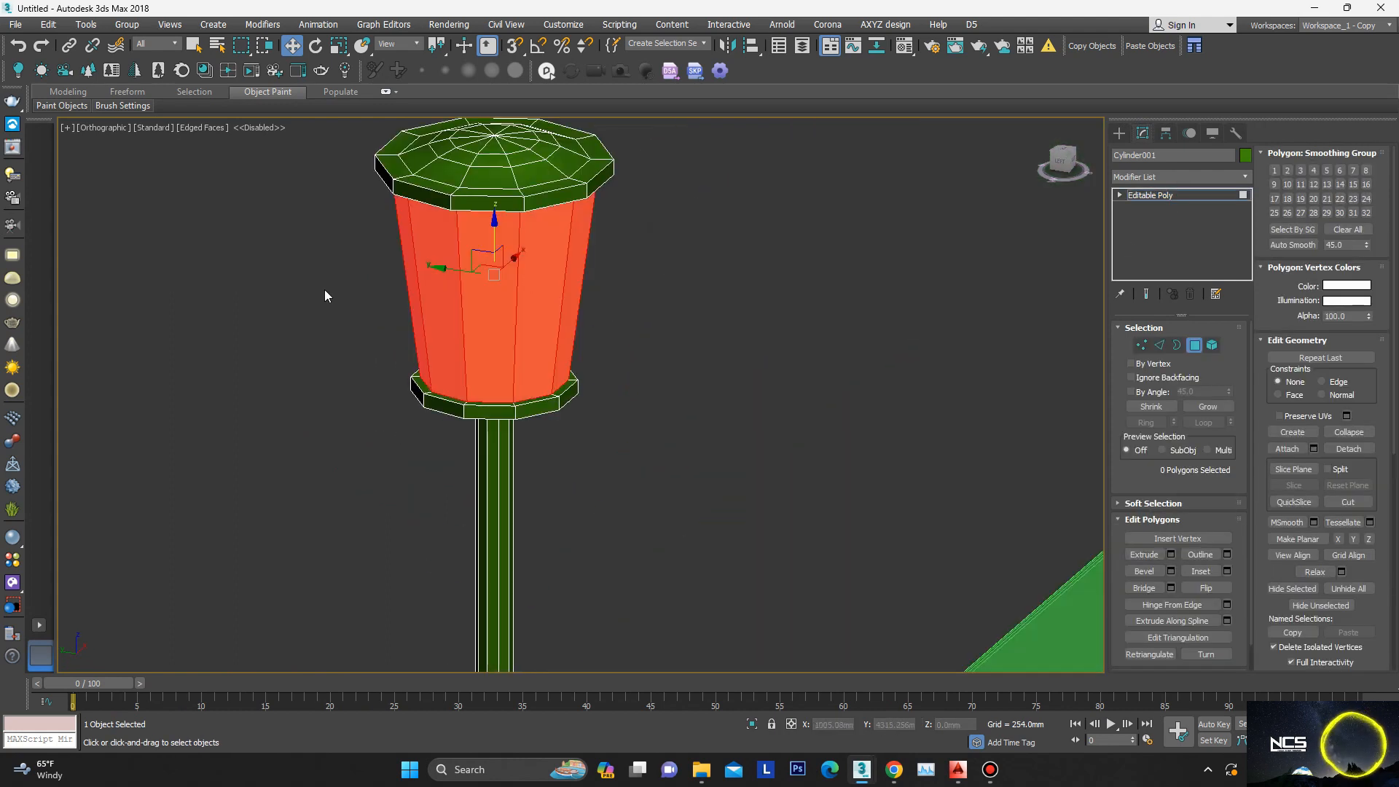
scroll(466, 327, down, 2)
scroll(1267, 526, down, 6)
scroll(1266, 547, down, 2)
scroll(497, 318, down, 4)
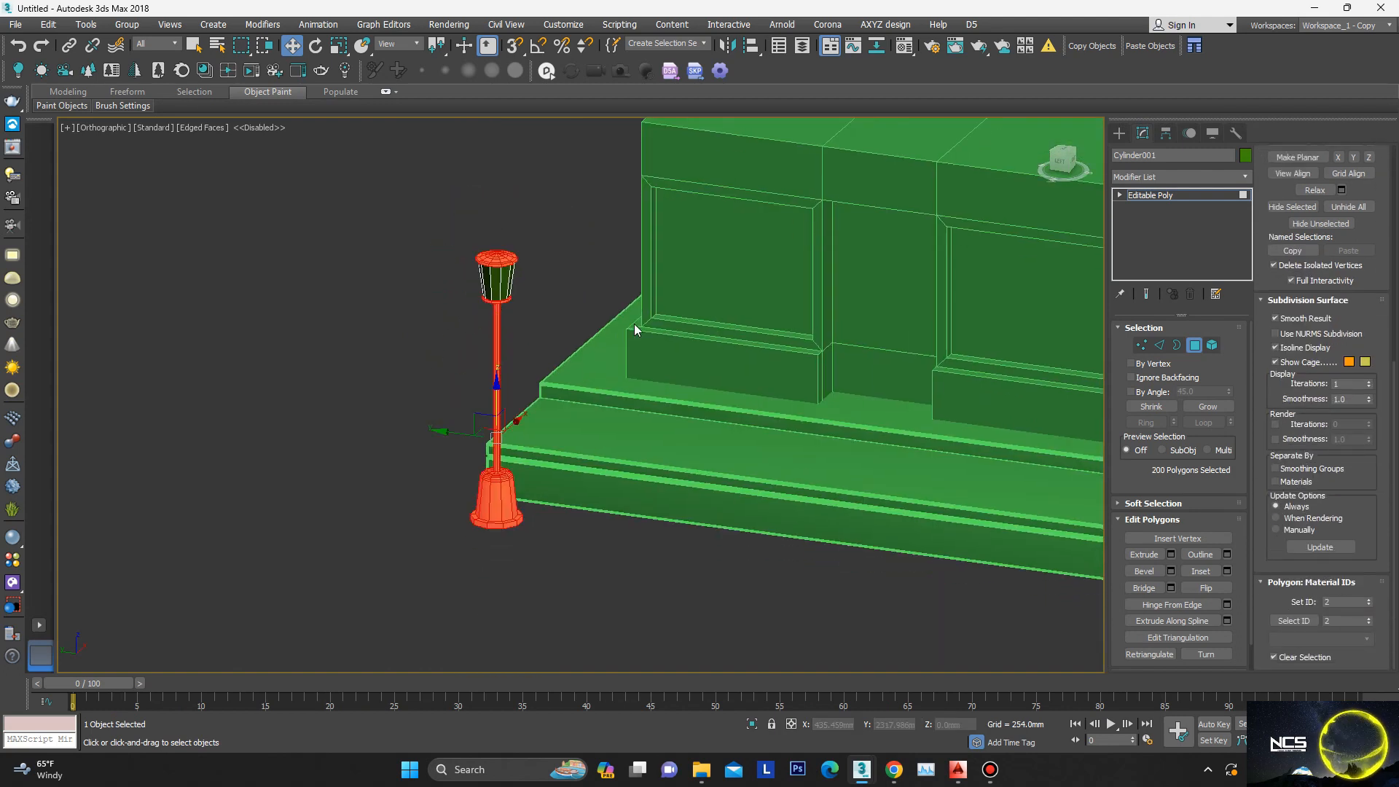
scroll(634, 325, down, 4)
click(1186, 196)
Step: Move the street lamp onto the platform's lower step, near its front corner
alt+middle_drag(729, 310, 653, 334)
key(l)
scroll(652, 308, down, 5)
key(f)
scroll(649, 312, up, 4)
key(g)
middle_drag(665, 284, 554, 334)
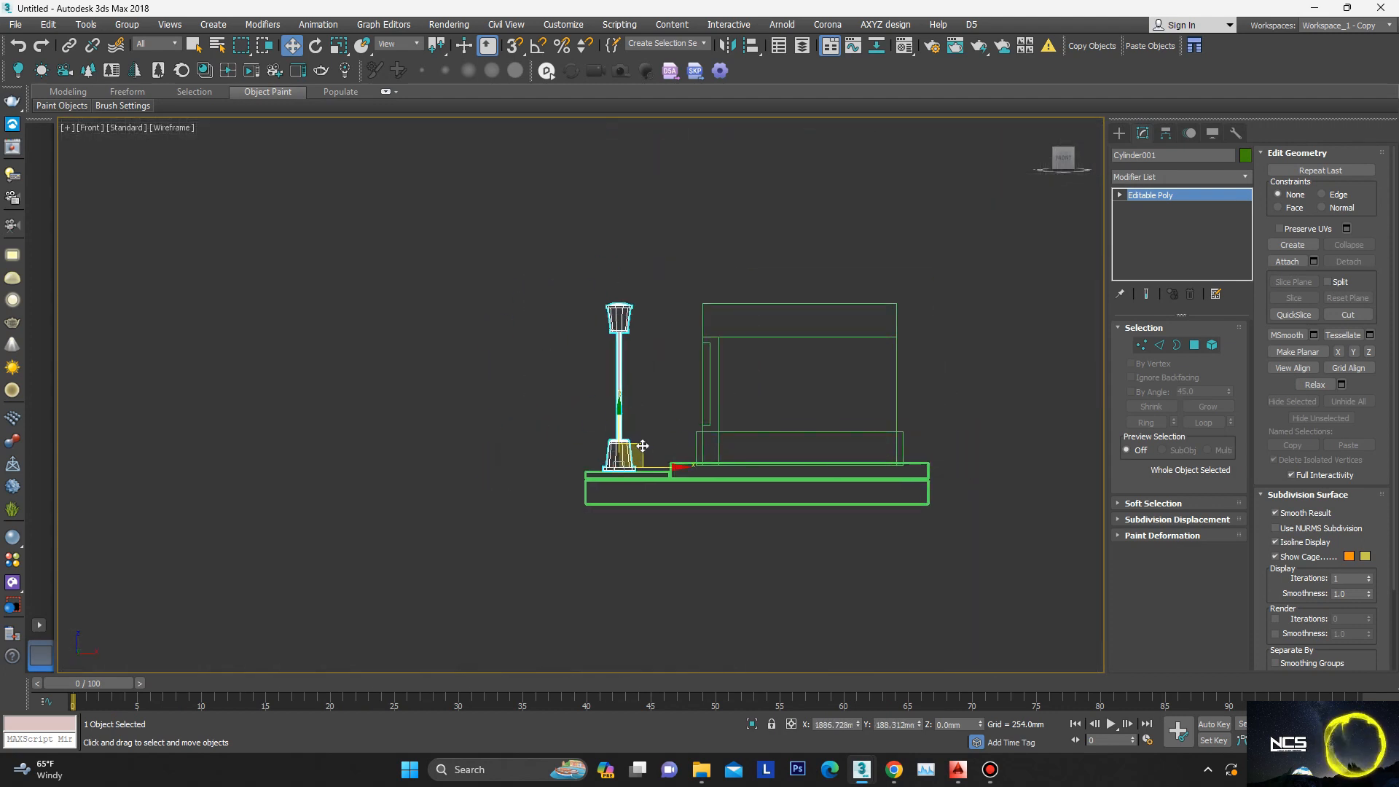
scroll(641, 446, up, 5)
key(F3)
alt+middle_drag(659, 427, 655, 410)
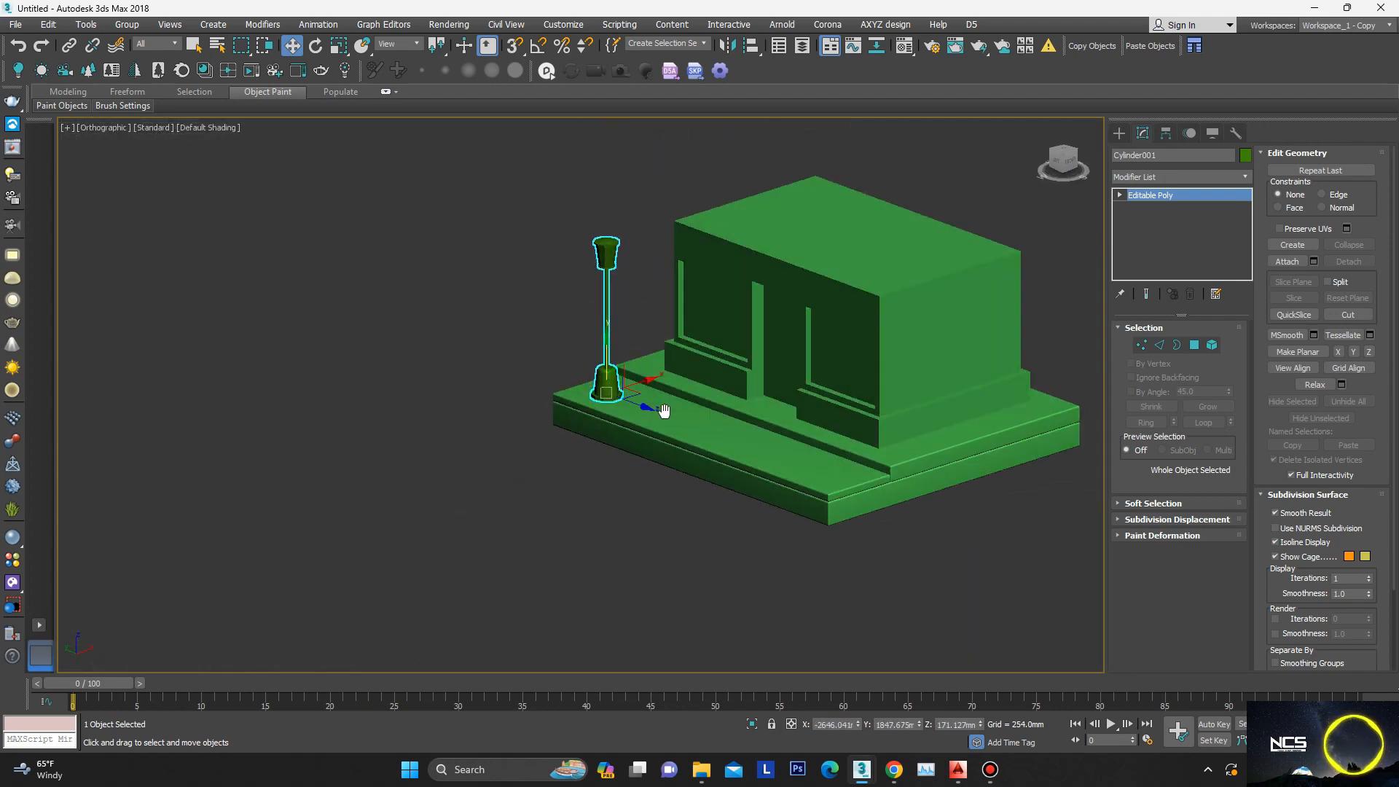
scroll(641, 397, up, 5)
scroll(583, 404, down, 6)
Step: Inset the two window panel polygons on the building's front wall by 51.683 mm
mouse_move(571, 400)
alt+middle_down()
mouse_move(575, 325)
mouse_move(599, 350)
mouse_move(690, 360)
alt+middle_up()
scroll(670, 344, up, 4)
middle_drag(582, 227, 640, 371)
click(642, 369)
key(F4)
mouse_move(685, 354)
alt+middle_down()
mouse_move(660, 365)
mouse_move(690, 363)
alt+middle_up()
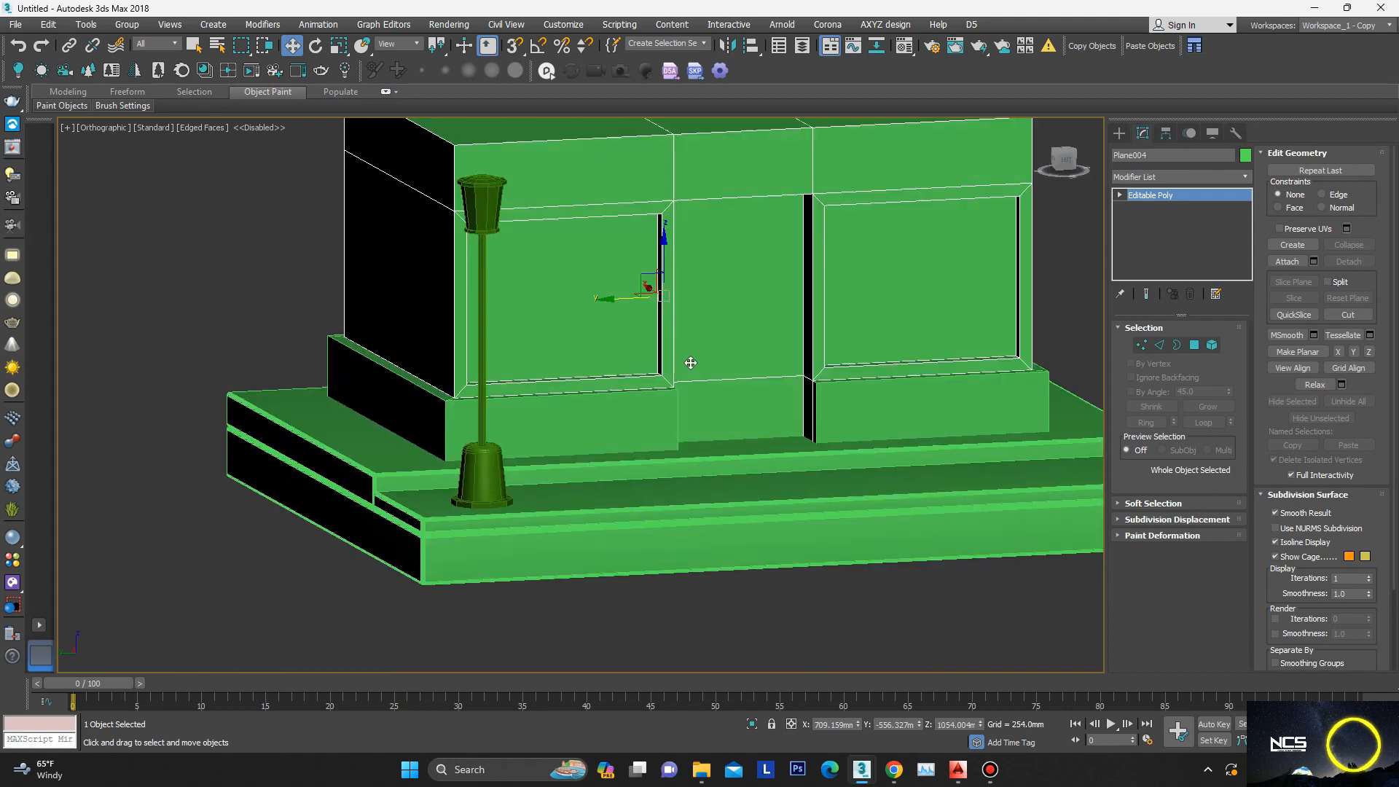
scroll(690, 362, up, 3)
click(1195, 346)
scroll(906, 370, up, 4)
right_click(906, 368)
click(764, 443)
scroll(763, 440, down, 2)
drag(591, 424, 598, 438)
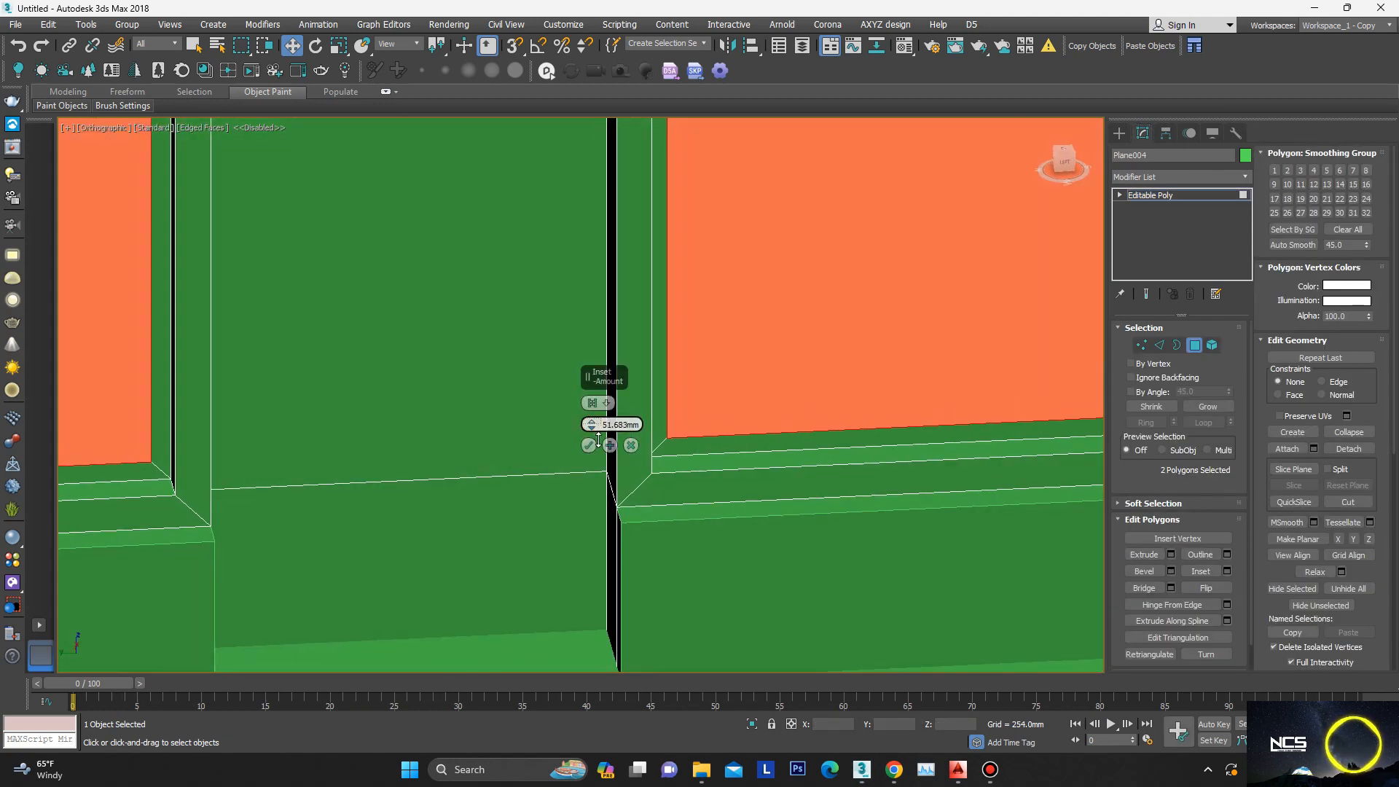
click(589, 445)
Step: Extrude the two inset window polygons inward to form recessed panes
scroll(724, 412, down, 4)
alt+middle_drag(728, 414, 786, 412)
right_click(785, 410)
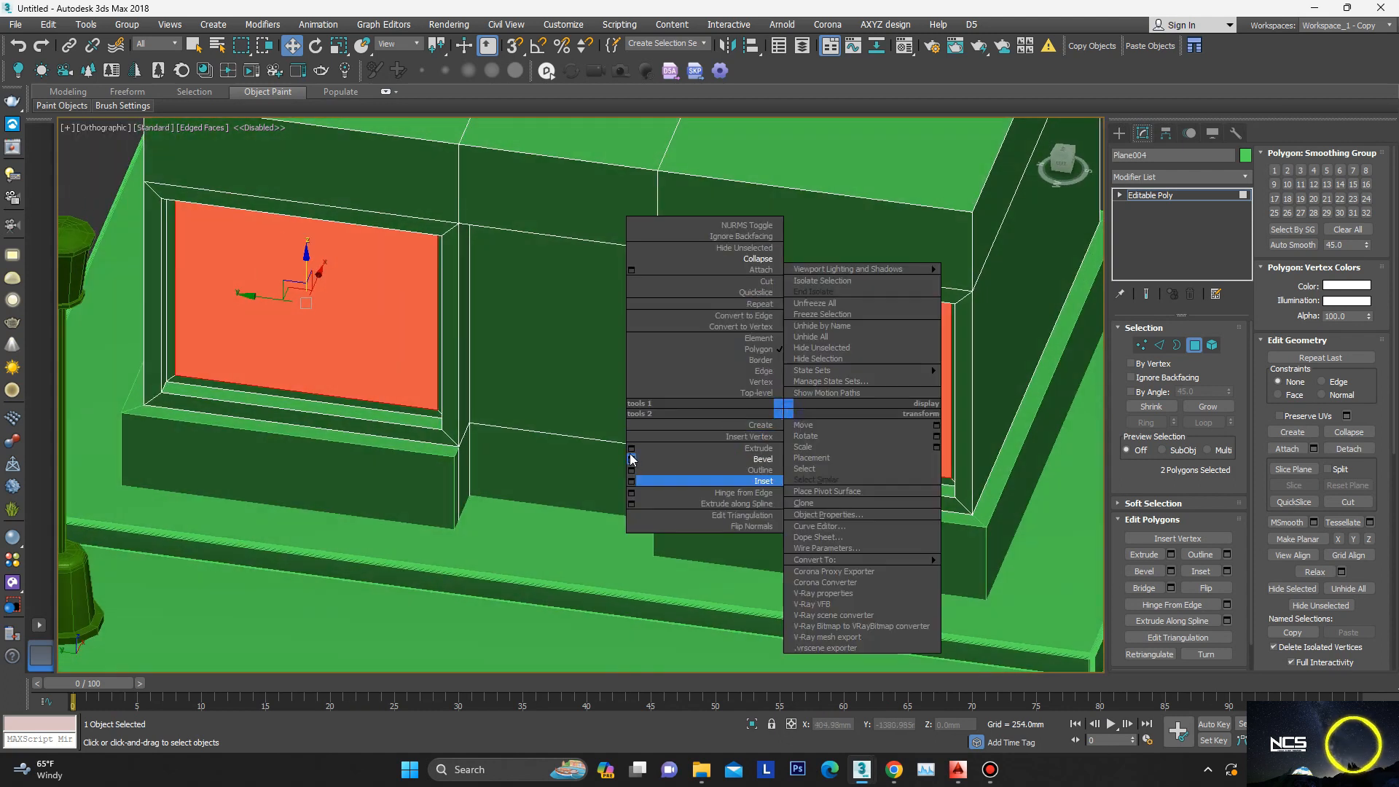
click(631, 451)
click(590, 445)
Step: Grow the selection from the two window panes and exclude the panes, leaving only their frame polygons selected
alt+middle_drag(604, 443, 743, 437)
scroll(1282, 526, down, 8)
scroll(1290, 518, down, 1)
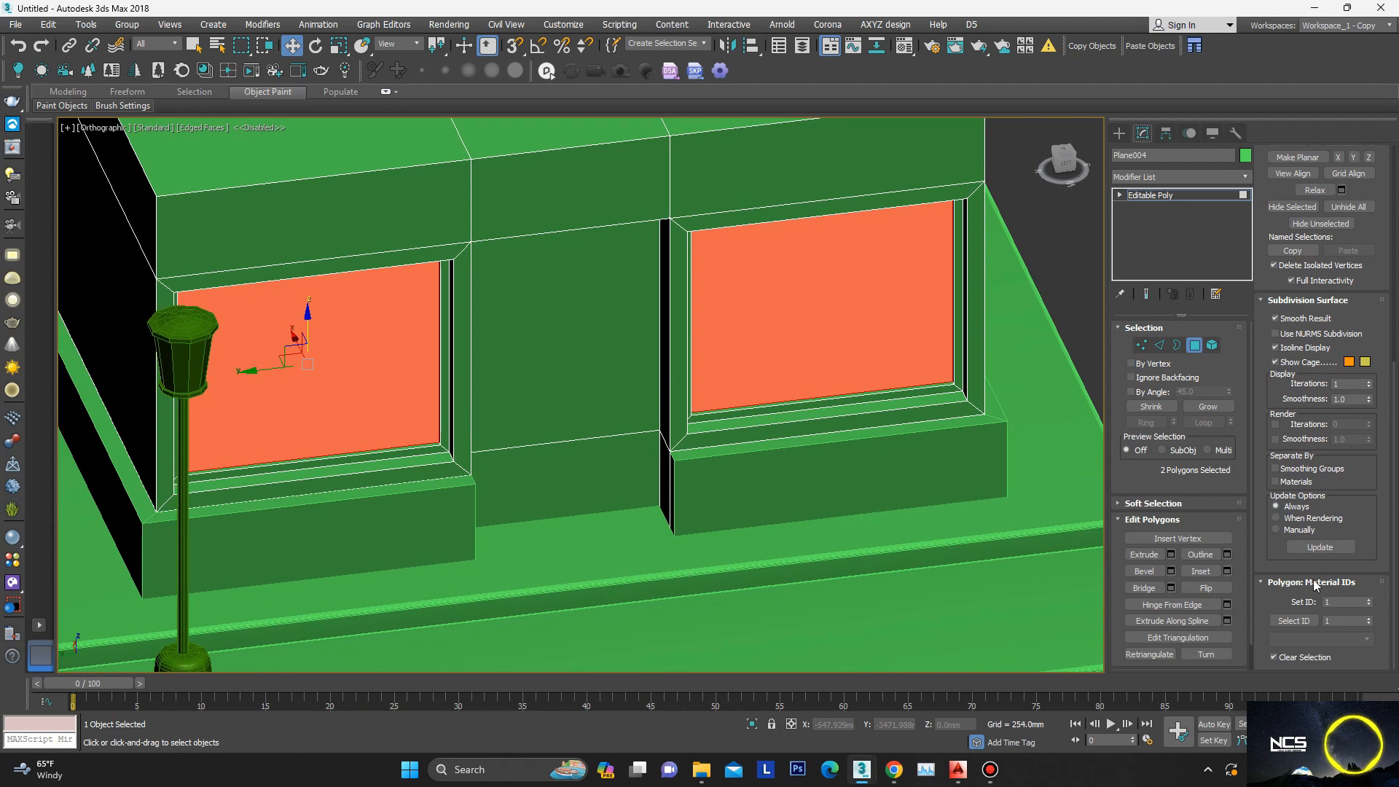
alt+middle_drag(502, 437, 473, 386)
scroll(401, 403, up, 3)
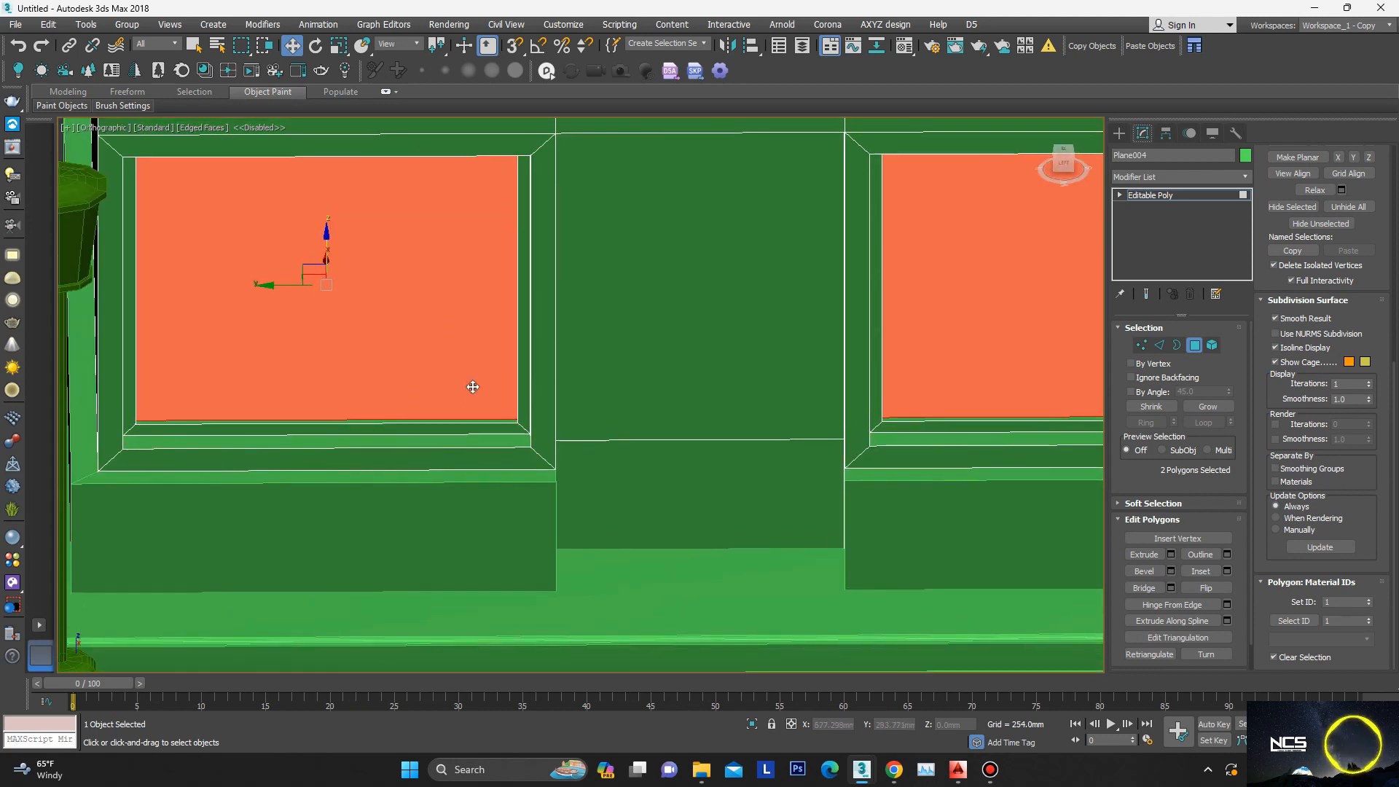
click(1211, 411)
scroll(758, 342, down, 3)
alt+middle_drag(772, 320, 780, 372)
alt+click(823, 380)
alt+click(572, 346)
Step: Inset the upper and lower door polygons individually by 47.807 mm
alt+middle_drag(572, 346, 670, 339)
mouse_move(693, 419)
alt+middle_down()
mouse_move(637, 359)
mouse_move(677, 397)
alt+middle_up()
click(692, 411)
alt+middle_drag(729, 473, 705, 435)
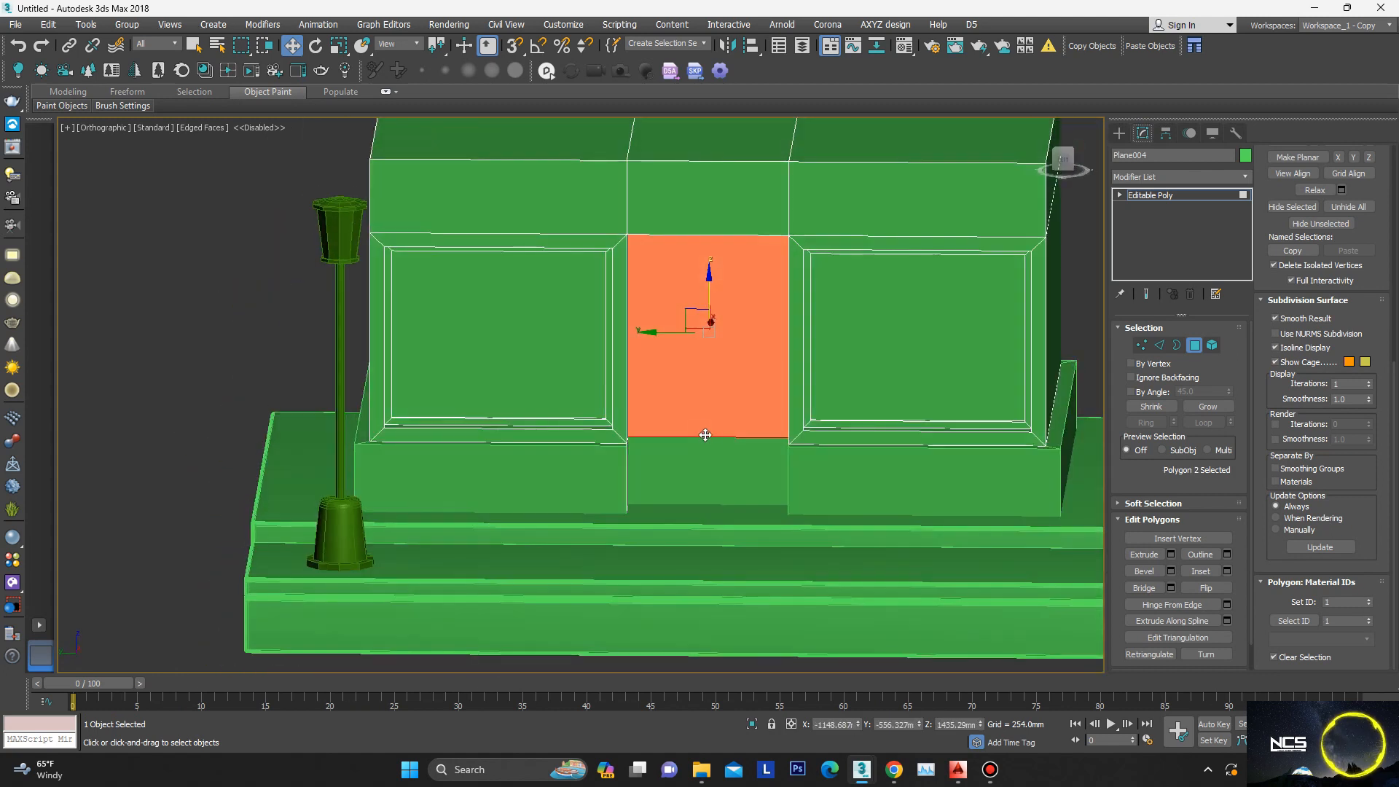
ctrl+click(705, 442)
scroll(705, 443, up, 3)
right_click(772, 389)
click(623, 455)
alt+middle_drag(618, 459, 713, 430)
scroll(713, 429, down, 5)
scroll(721, 437, up, 8)
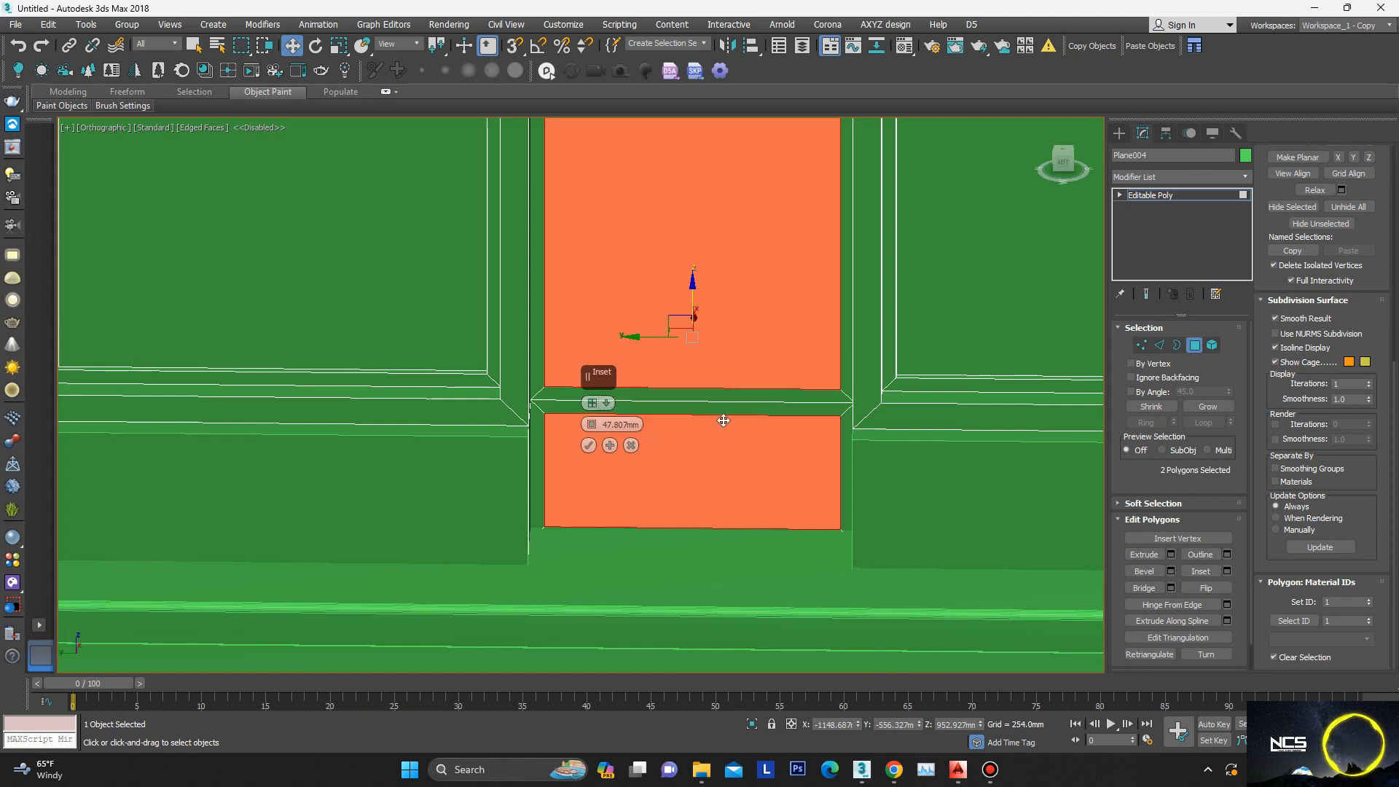
alt+middle_drag(723, 421, 705, 422)
scroll(705, 422, down, 2)
click(589, 446)
Step: Extrude the two inset door polygons inward to recess the door panels
middle_drag(590, 446, 794, 419)
scroll(794, 415, up, 2)
right_click(790, 383)
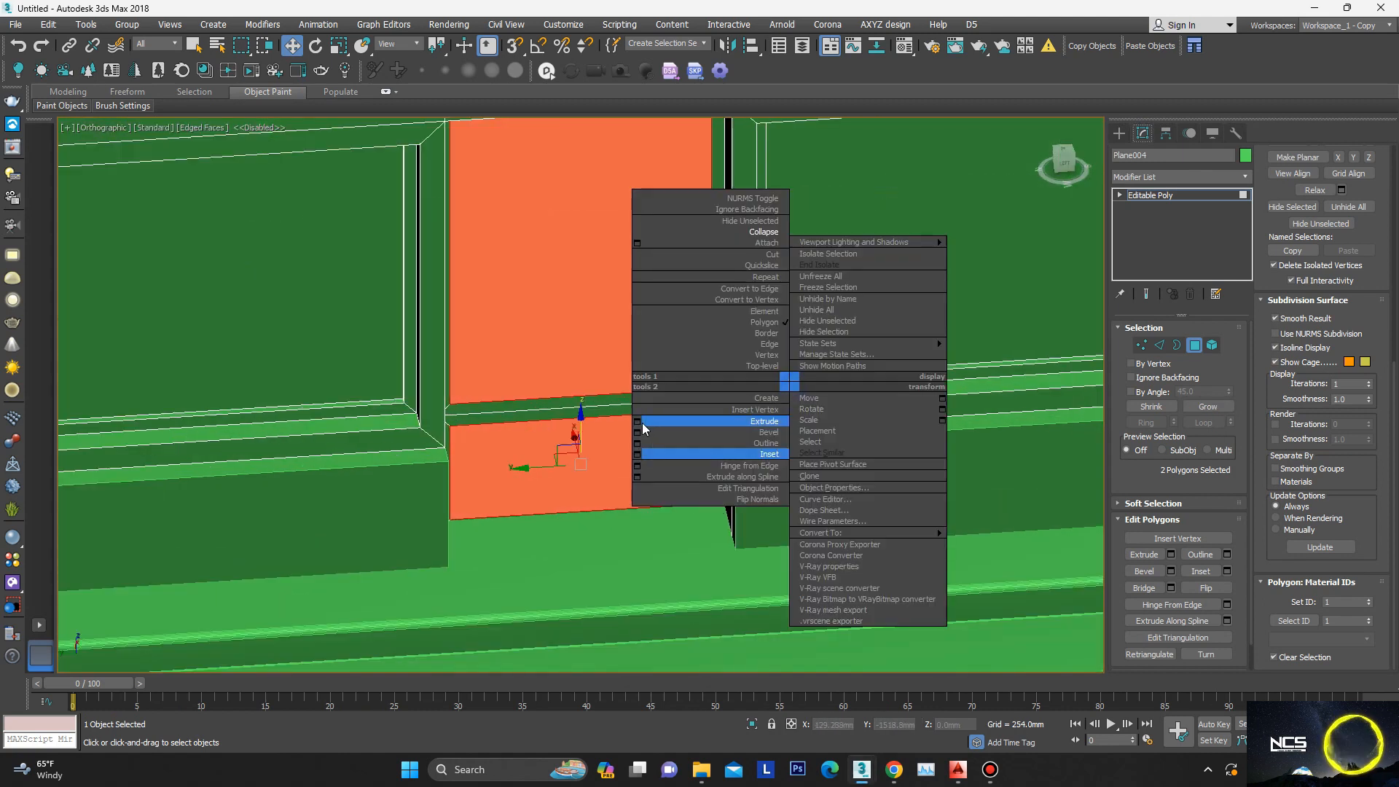
click(645, 421)
click(594, 445)
alt+middle_drag(595, 446, 657, 459)
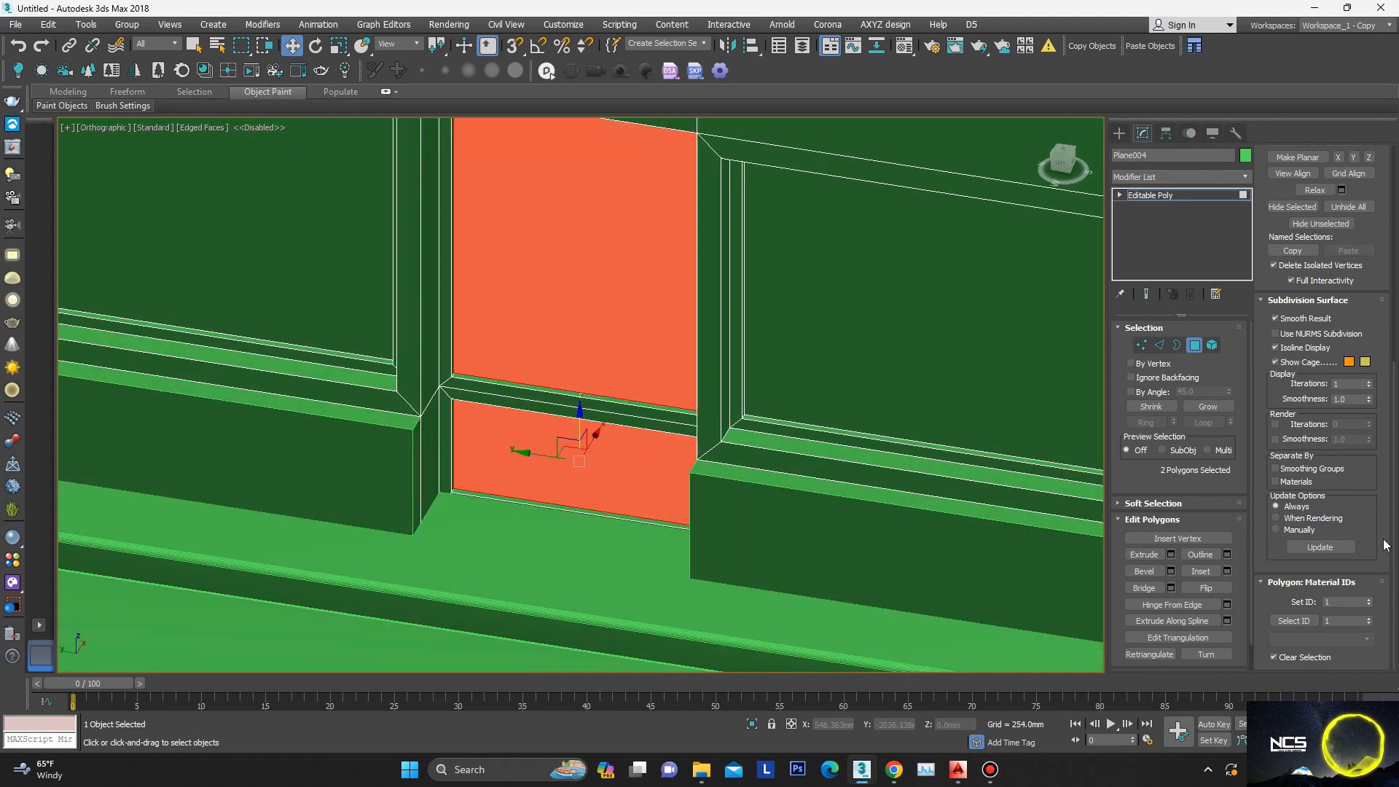
Step: Grow the selection from the door panels, exclude the two panels, and set the door frame polygons to material ID 2
click(1208, 409)
click(1209, 411)
alt+click(573, 457)
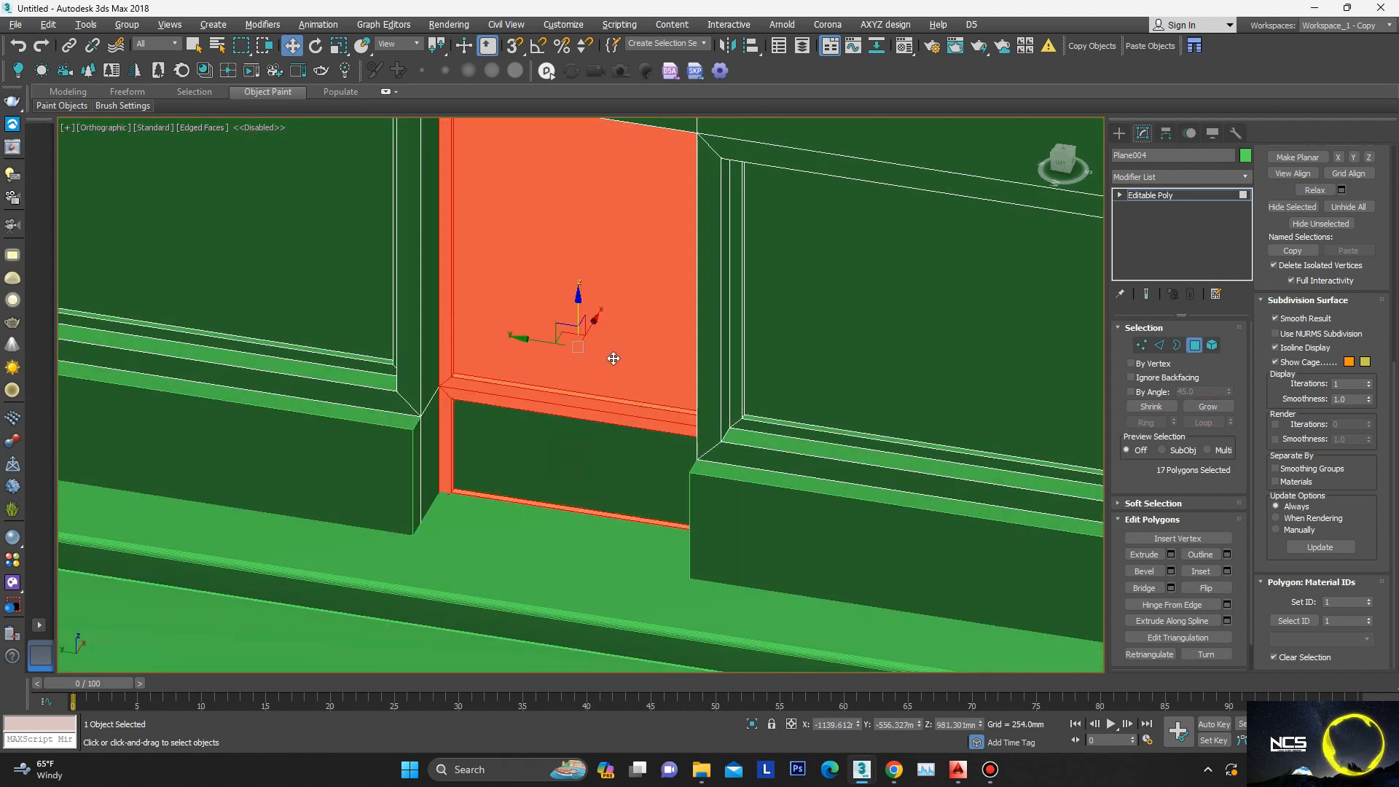
alt+click(612, 358)
click(1369, 599)
scroll(656, 438, down, 5)
alt+middle_drag(655, 437, 694, 456)
Step: Isolate the building and delete the unneeded polygons on its underside
click(734, 459)
key(alt+q)
scroll(605, 387, down, 4)
alt+middle_drag(604, 387, 646, 396)
scroll(567, 422, up, 6)
click(534, 392)
alt+middle_drag(565, 422, 574, 306)
scroll(522, 384, down, 3)
click(548, 420)
click(576, 306)
ctrl+click(354, 284)
alt+middle_drag(397, 288, 417, 430)
key(Delete)
Step: Select the window and door panels with their frames, invert the selection, and set the remaining wall polygons to material ID 3
scroll(468, 323, down, 3)
scroll(479, 346, up, 5)
click(530, 344)
ctrl+click(702, 338)
ctrl+click(309, 368)
ctrl+click(485, 474)
scroll(484, 475, down, 2)
click(1204, 410)
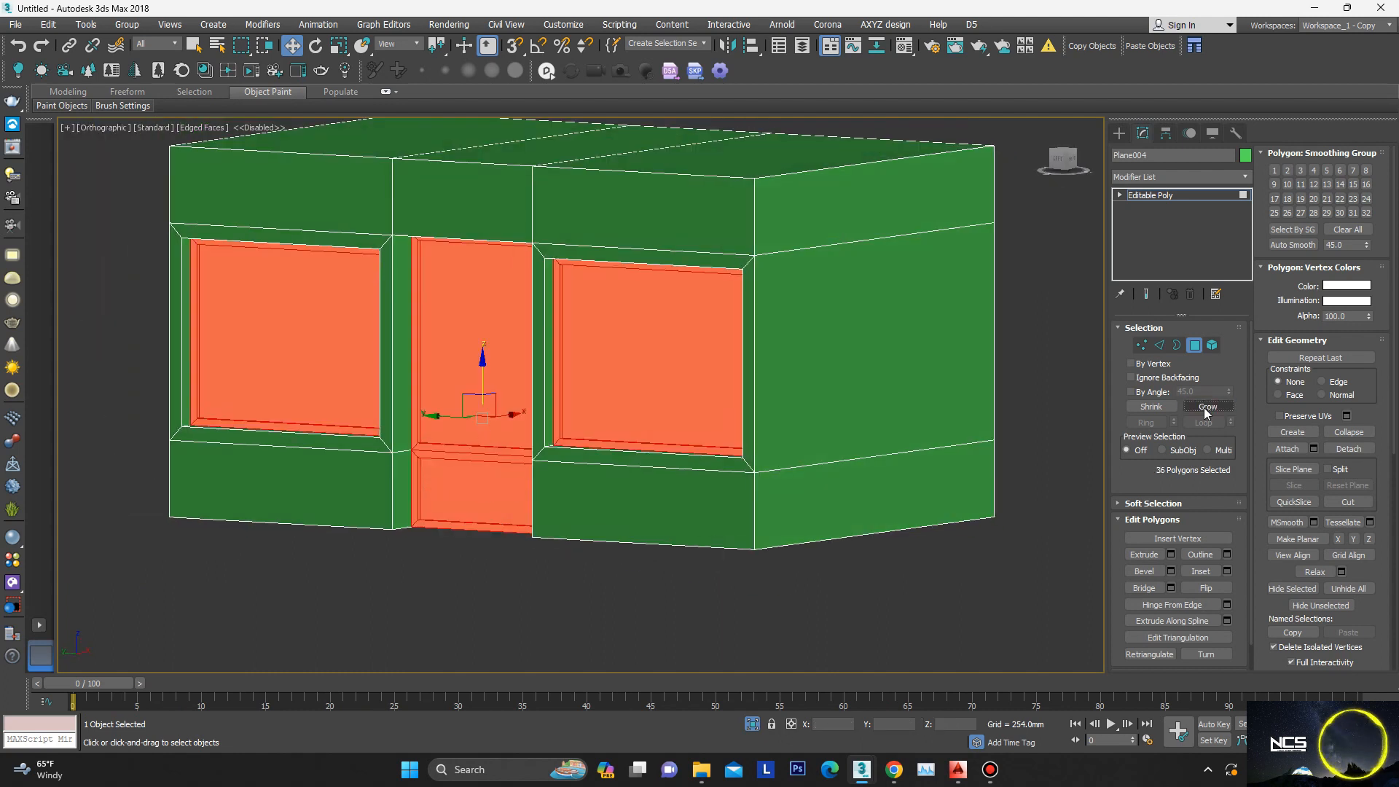
alt+middle_drag(554, 408, 685, 431)
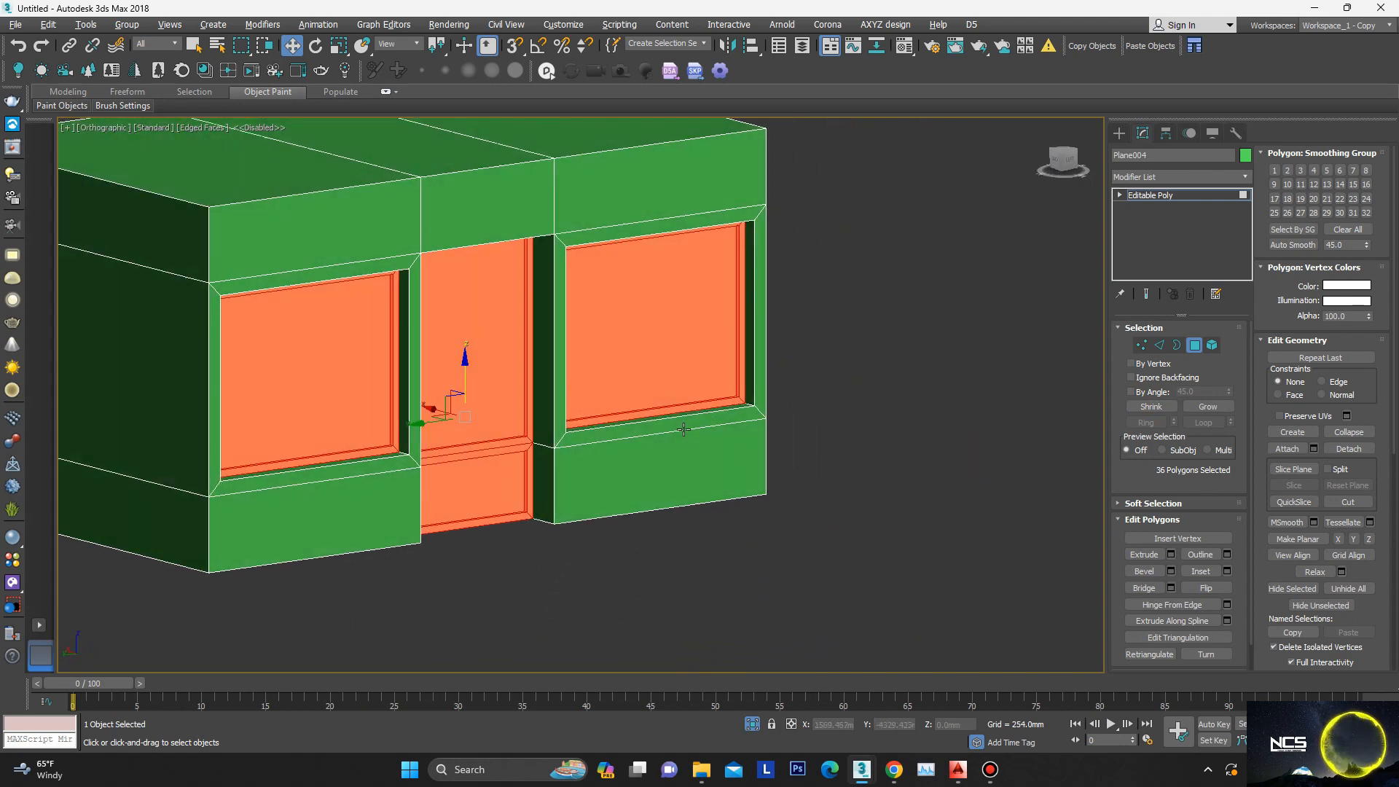
key(ctrl+i)
scroll(1347, 583, down, 10)
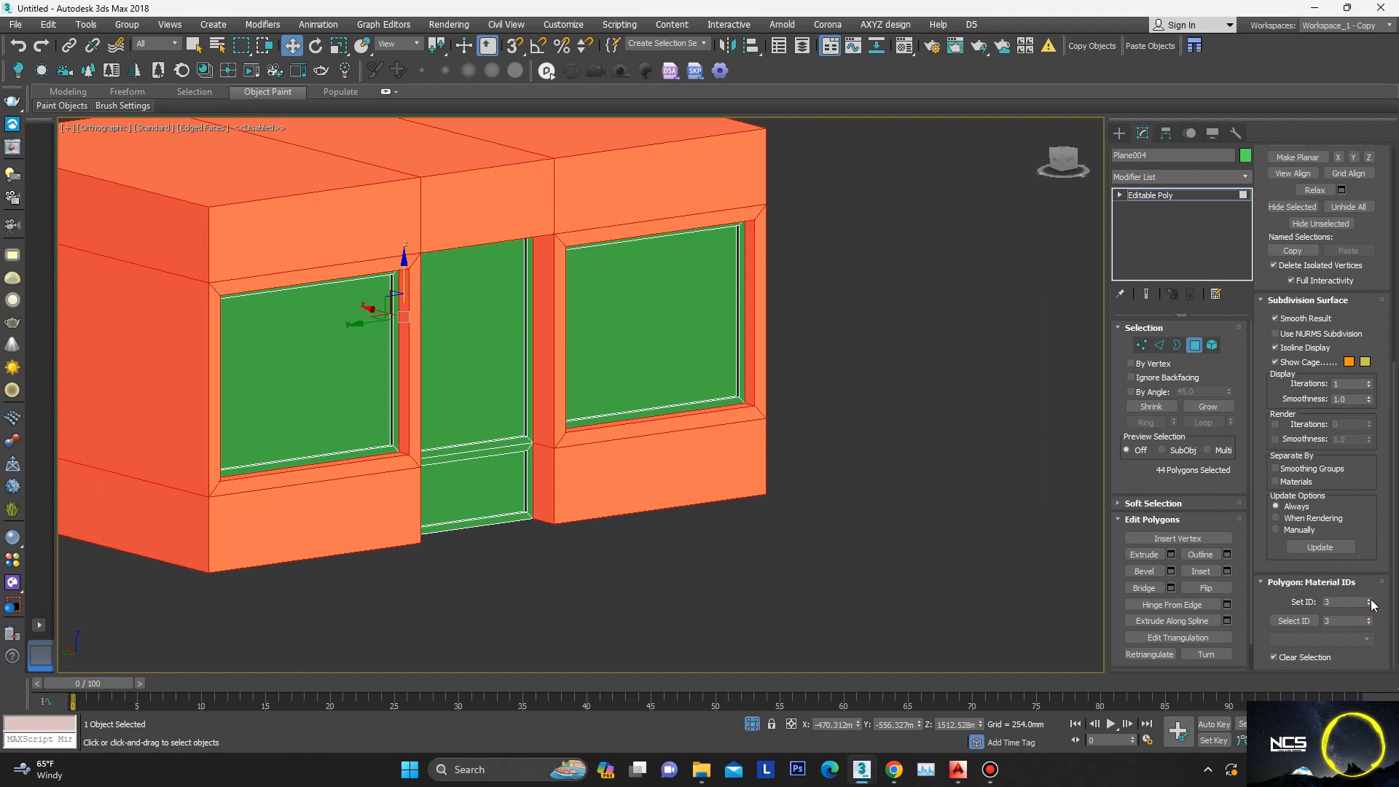
scroll(699, 379, down, 5)
alt+middle_drag(699, 379, 624, 399)
scroll(623, 398, up, 3)
click(1184, 196)
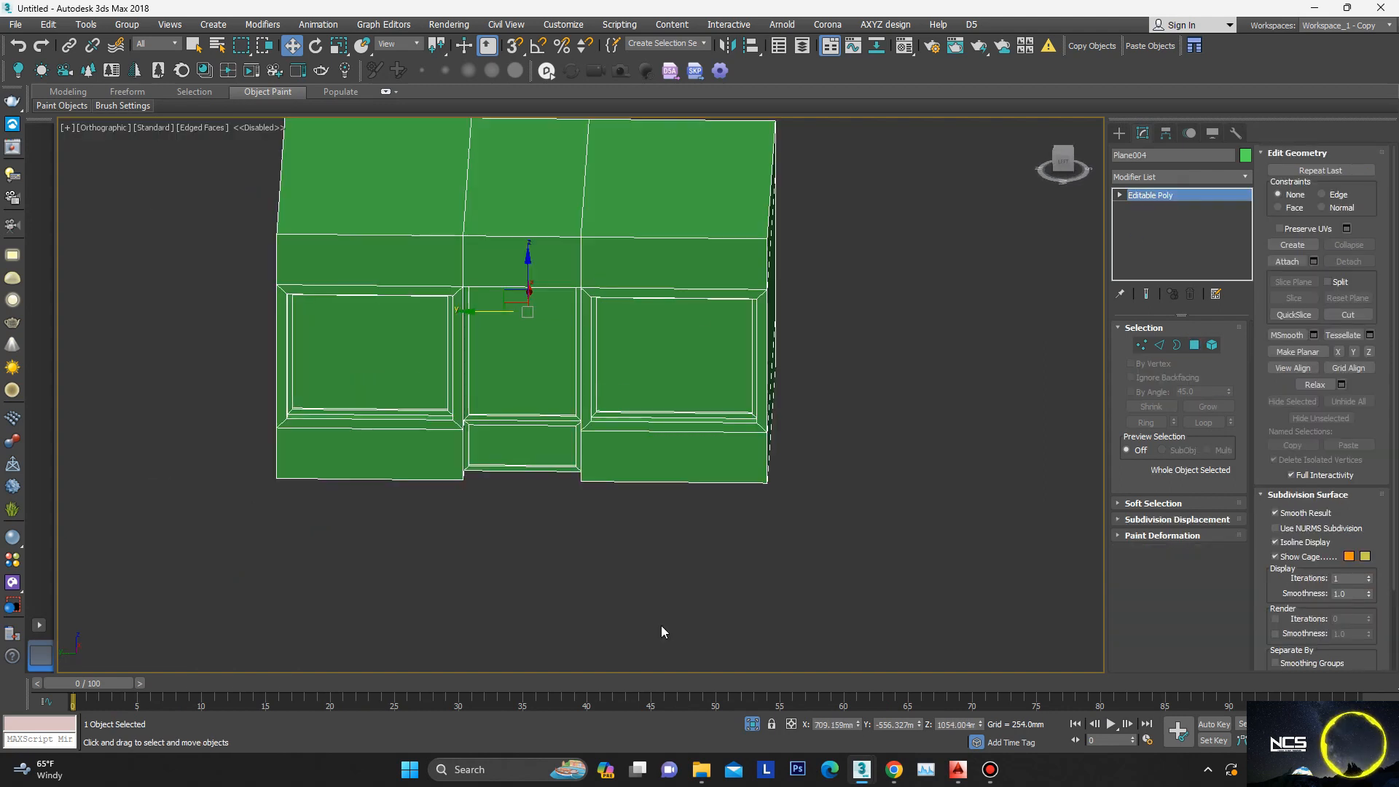
Step: End the building's isolation and show the whole scene as a wireframe in the front view
click(751, 723)
scroll(558, 460, down, 1)
key(f)
key(F3)
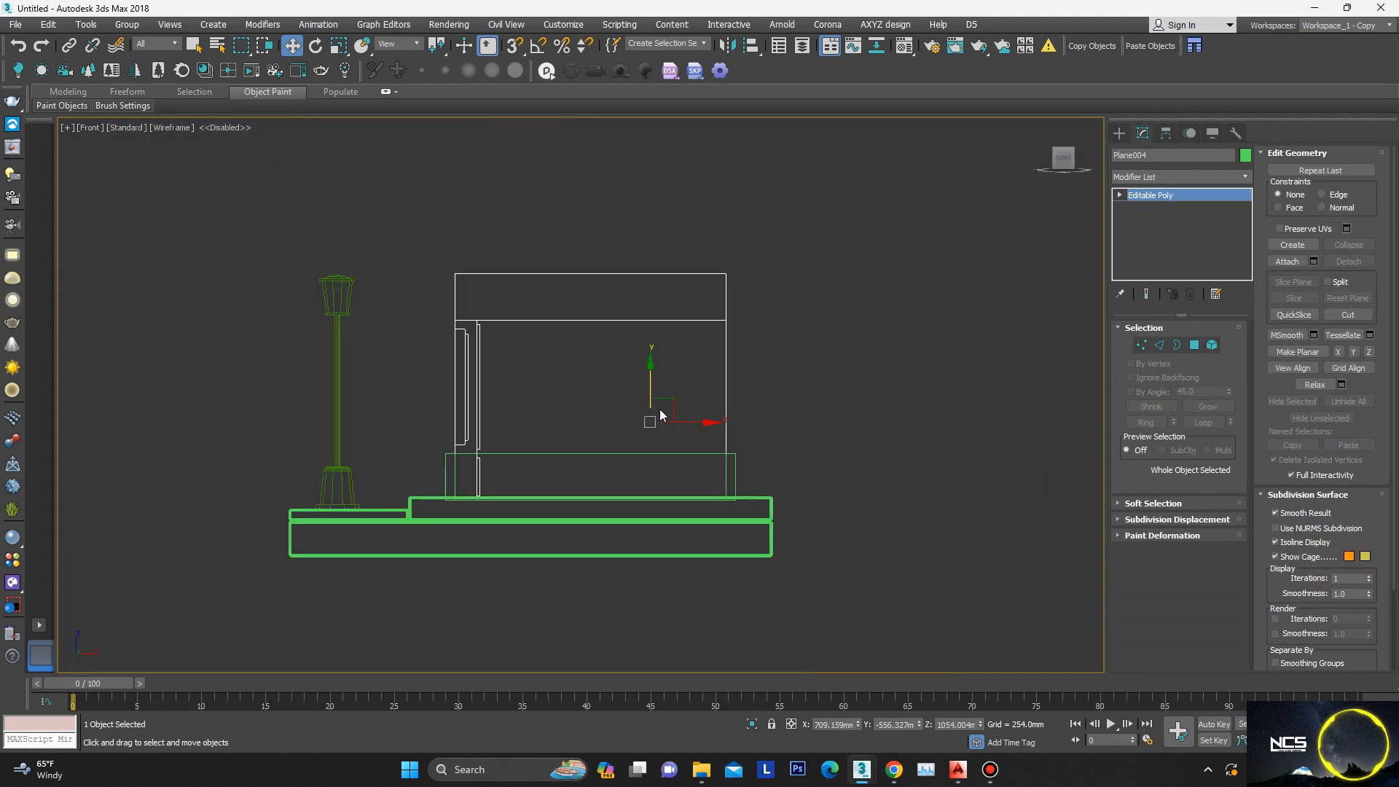
Step: Add the base skirting to the building selection and snap both vertically onto the upper platform's top surface
ctrl+click(735, 462)
scroll(448, 477, up, 5)
drag(590, 394, 482, 472)
key(s)
key(space)
key(s)
key(space)
scroll(484, 470, down, 6)
alt+middle_drag(510, 408, 656, 392)
key(F3)
scroll(605, 415, up, 3)
scroll(718, 437, down, 3)
Step: Examine how the base skirting and building meet the platform, from the front and from an angle
click(722, 439)
scroll(722, 440, up, 4)
key(f)
scroll(666, 420, up, 2)
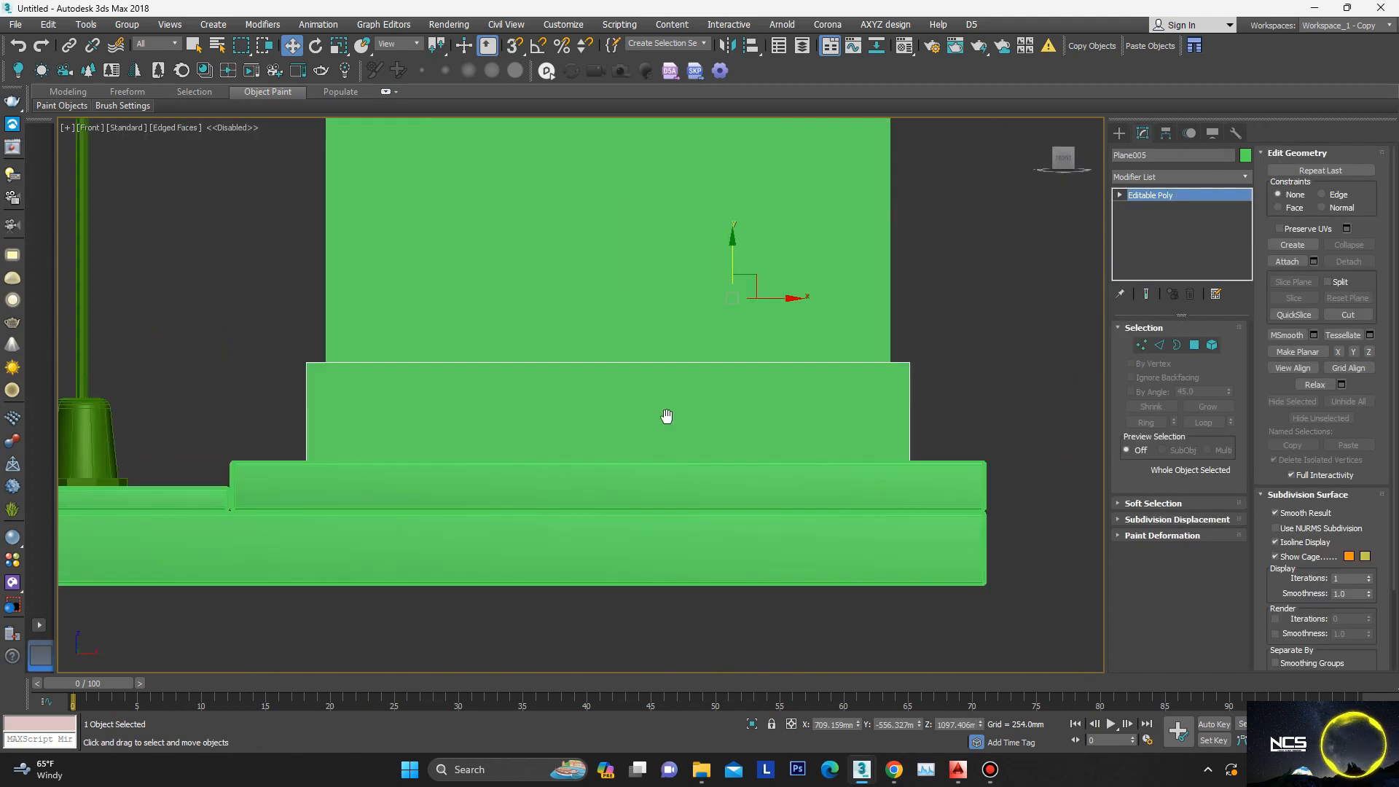
scroll(667, 419, down, 4)
key(1)
alt+middle_drag(592, 393, 652, 408)
scroll(653, 408, up, 4)
middle_drag(653, 407, 734, 364)
scroll(635, 365, down, 5)
key(1)
scroll(769, 353, down, 4)
Step: Isolate the building and trace its roof outline with a snapped rectangle in the top view
key(alt+q)
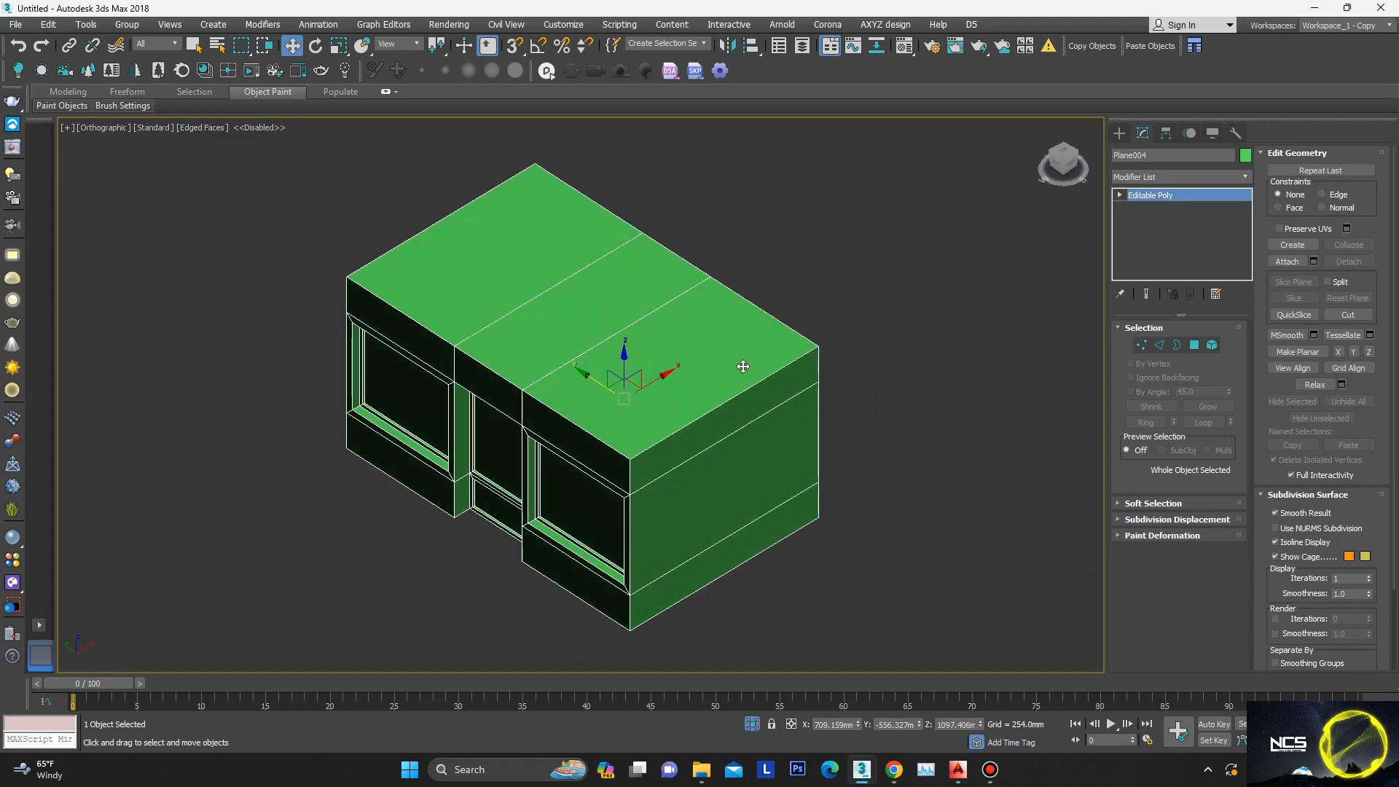
key(t)
scroll(705, 351, down, 2)
click(1119, 133)
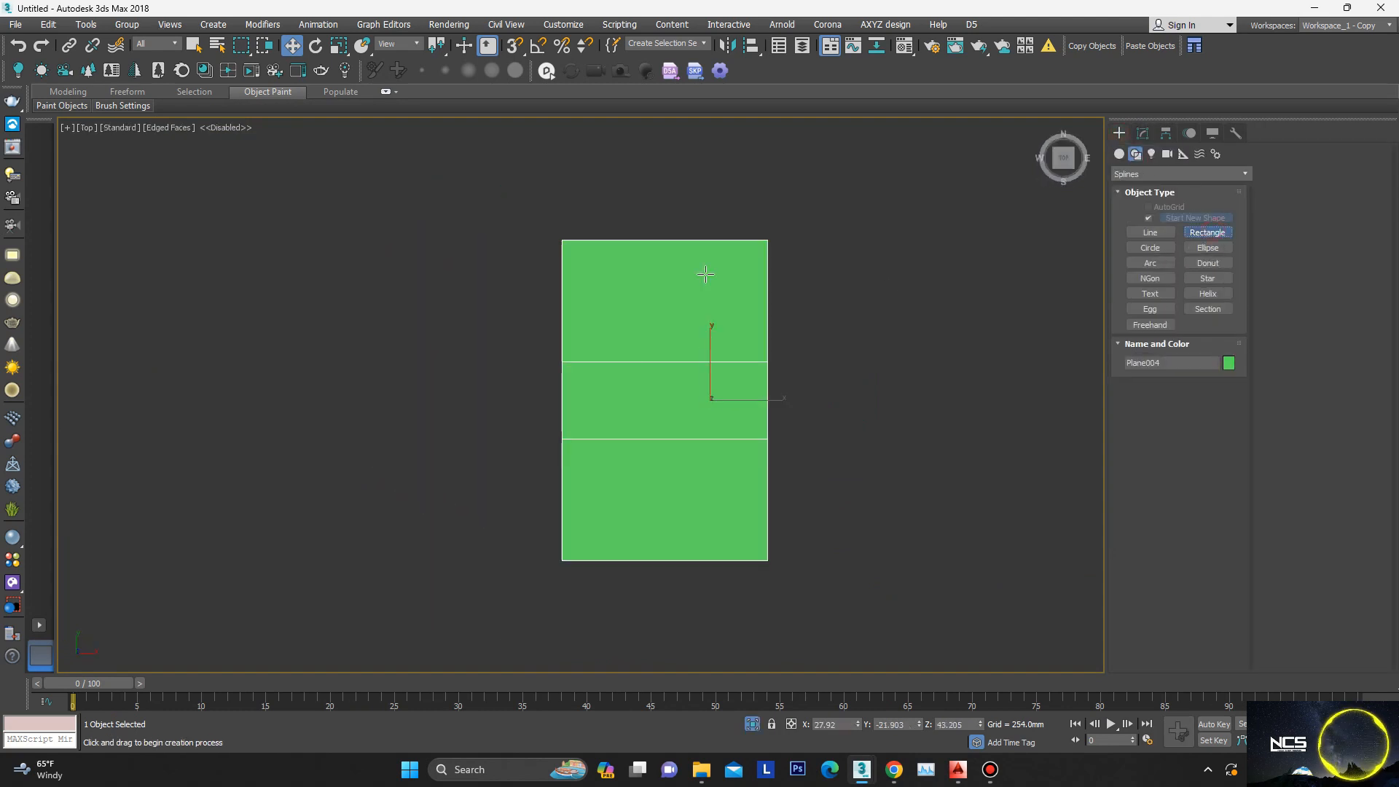
middle_drag(705, 274, 657, 249)
key(s)
Step: Convert the roof rectangle to an editable spline
right_click(774, 197)
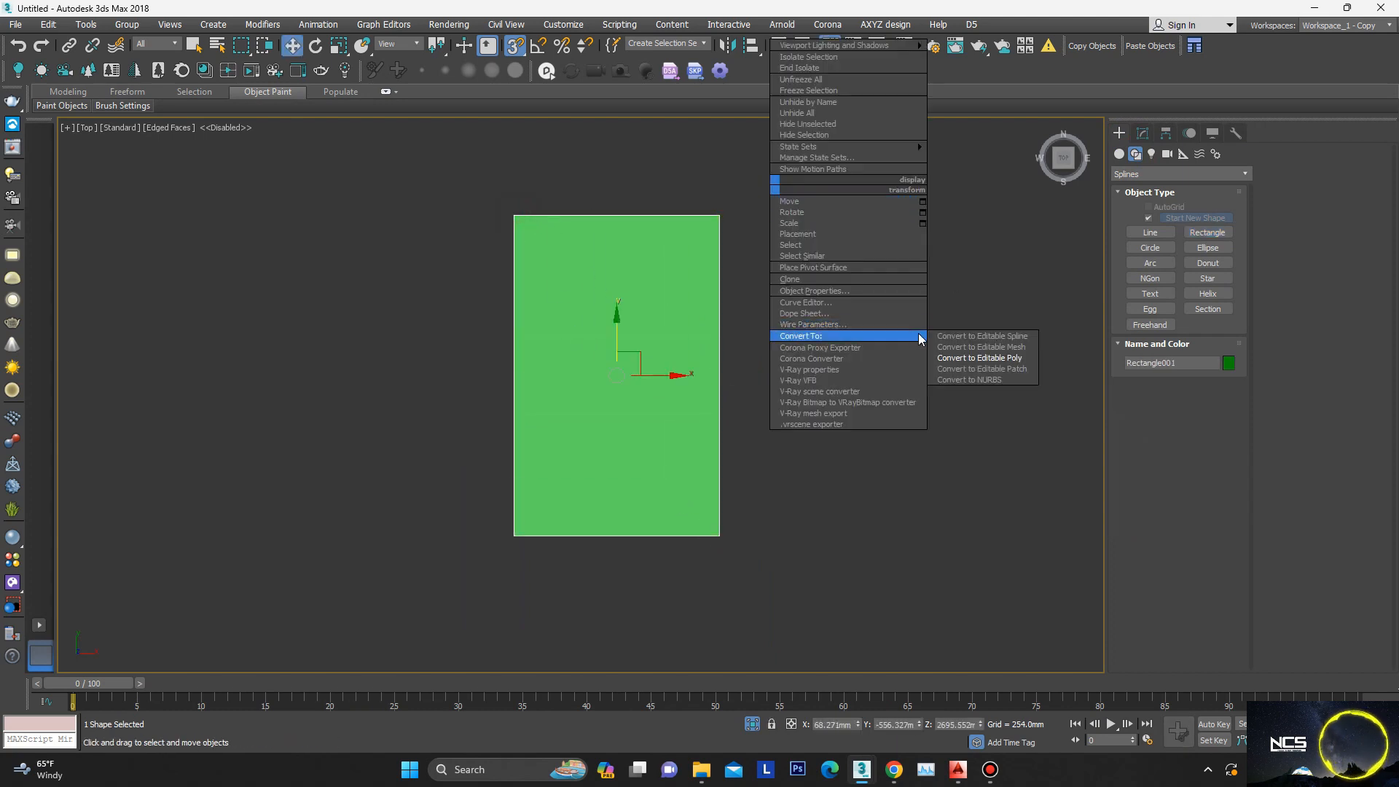
click(976, 334)
right_click(813, 281)
click(781, 199)
key(s)
Step: Try a Sweep modifier on the roof rectangle
middle_drag(596, 271, 602, 280)
text(xswe)
click(664, 314)
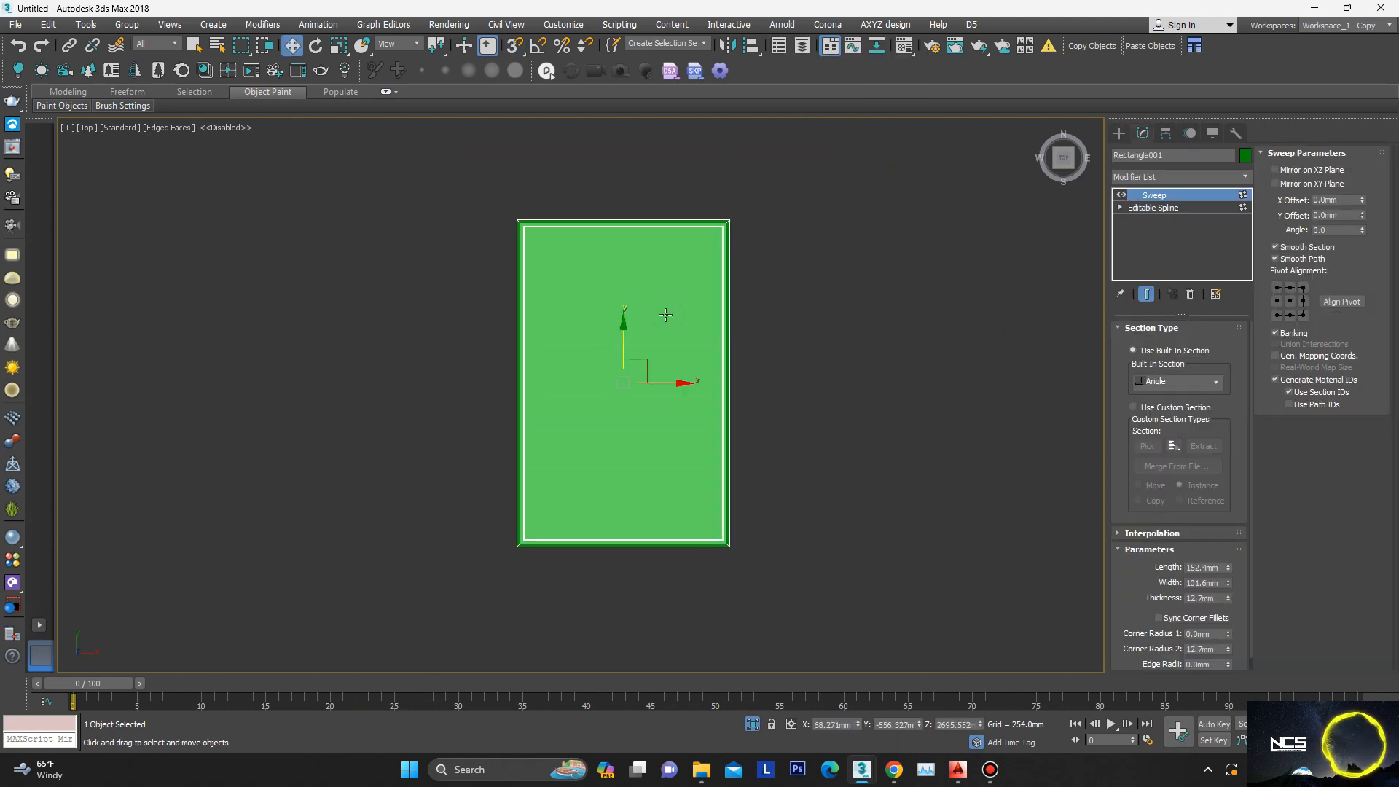
click(1190, 295)
Step: Outline the rectangle's spline outward, keep only the larger outline, and apply an Extrude modifier to it
key(3)
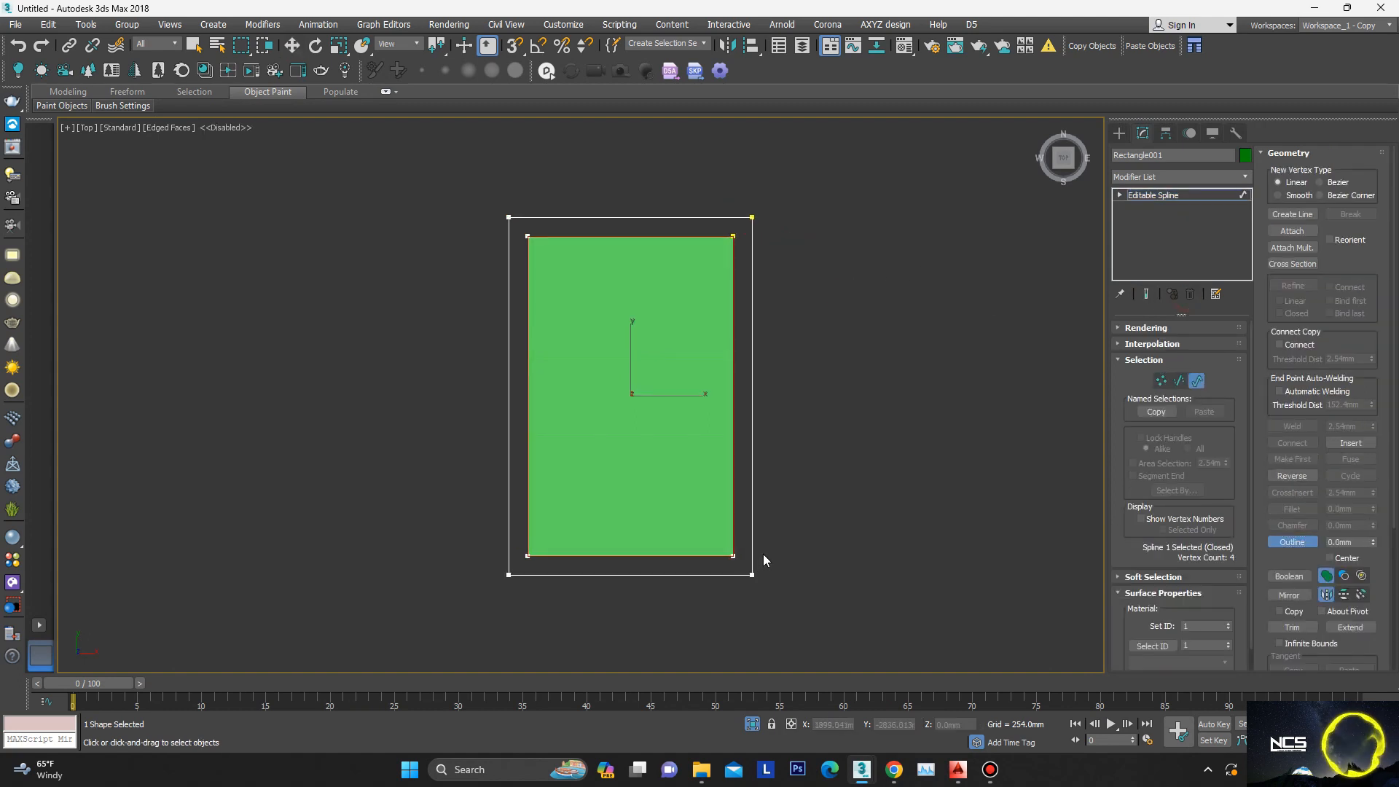
click(1159, 196)
text(xextru)
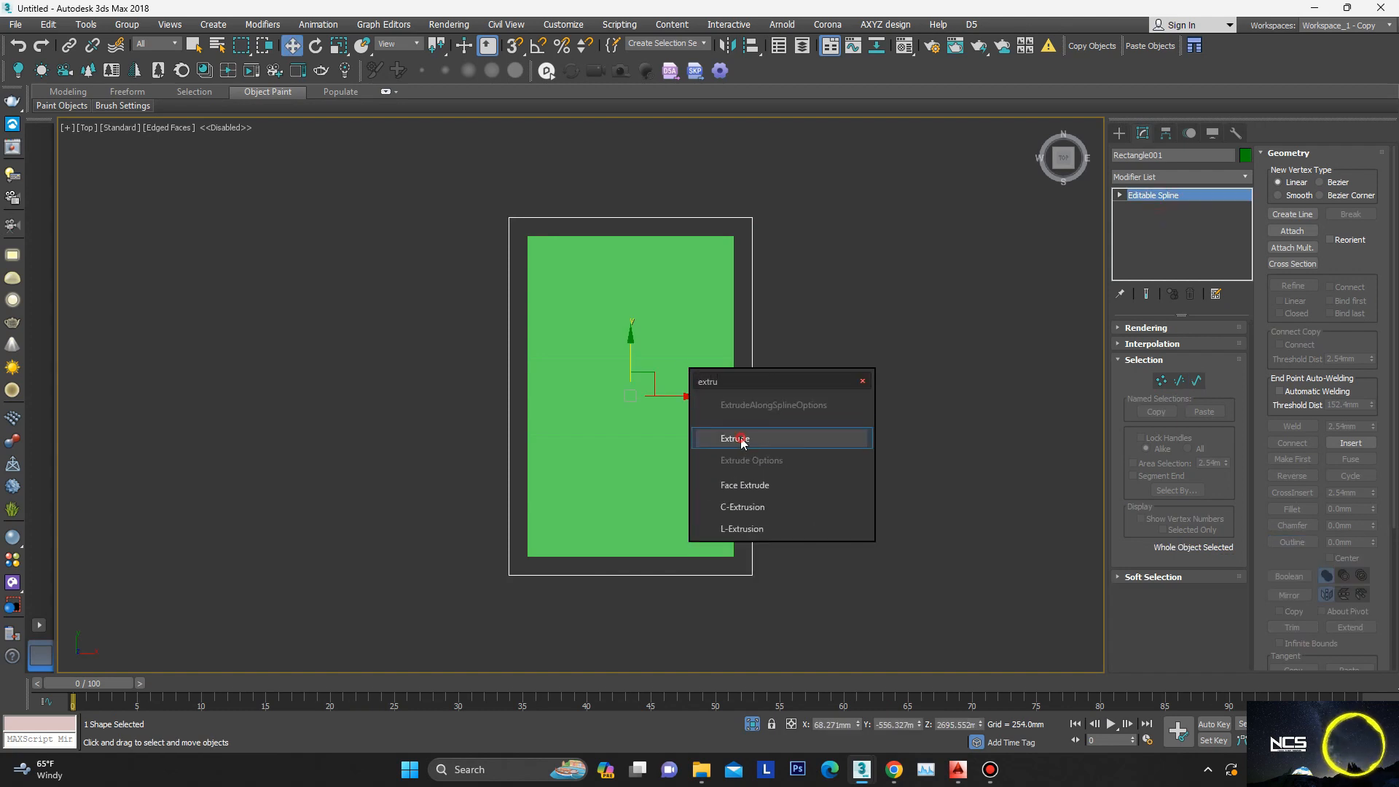
click(740, 438)
Step: Snap the roof slab onto the top of the walls and set its extrusion amount to 152.4 mm
alt+middle_drag(728, 437, 604, 354)
key(f)
key(s)
scroll(655, 382, down, 3)
scroll(780, 457, up, 3)
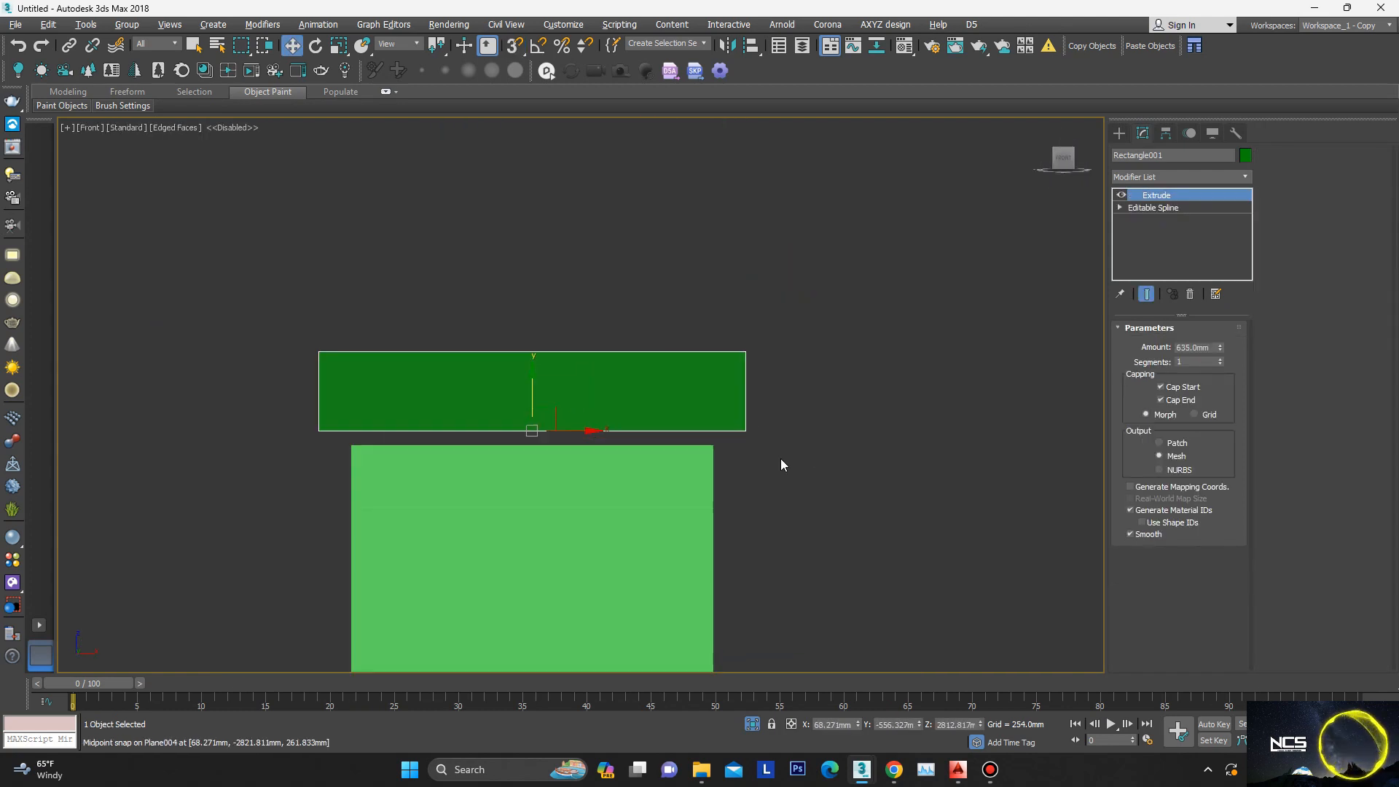
text(152.4)
key(Return)
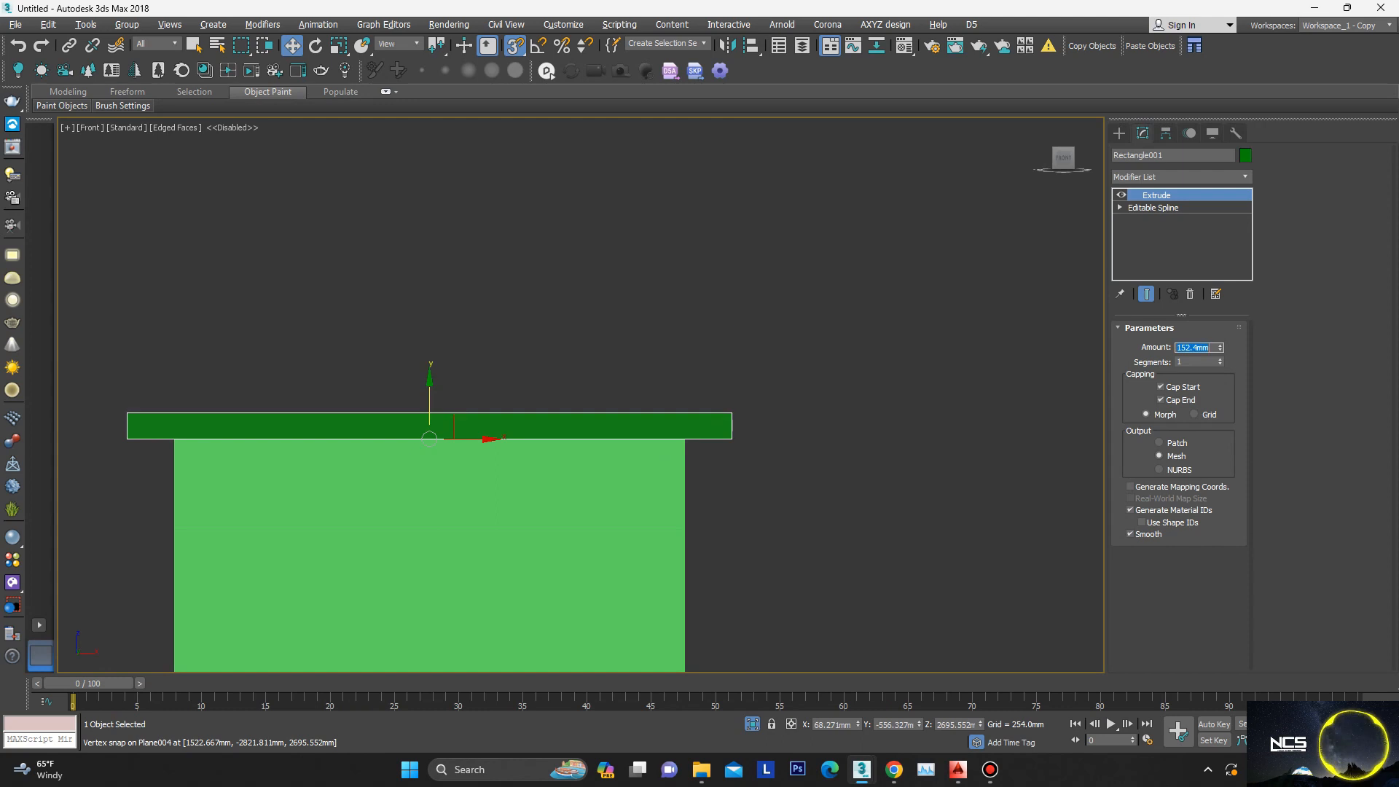
Step: End the building's isolation and isolate the roof slab together with the upper platform slab
scroll(528, 161, down, 4)
alt+middle_drag(528, 164, 586, 305)
scroll(545, 280, up, 3)
key(s)
click(750, 725)
alt+middle_drag(660, 512, 807, 448)
scroll(757, 430, up, 4)
ctrl+click(771, 440)
key(alt+q)
Step: Copy the Chamfer modifier from the platform slab, paste it onto the roof slab, and end the isolation
click(810, 462)
right_click(1164, 194)
click(1198, 262)
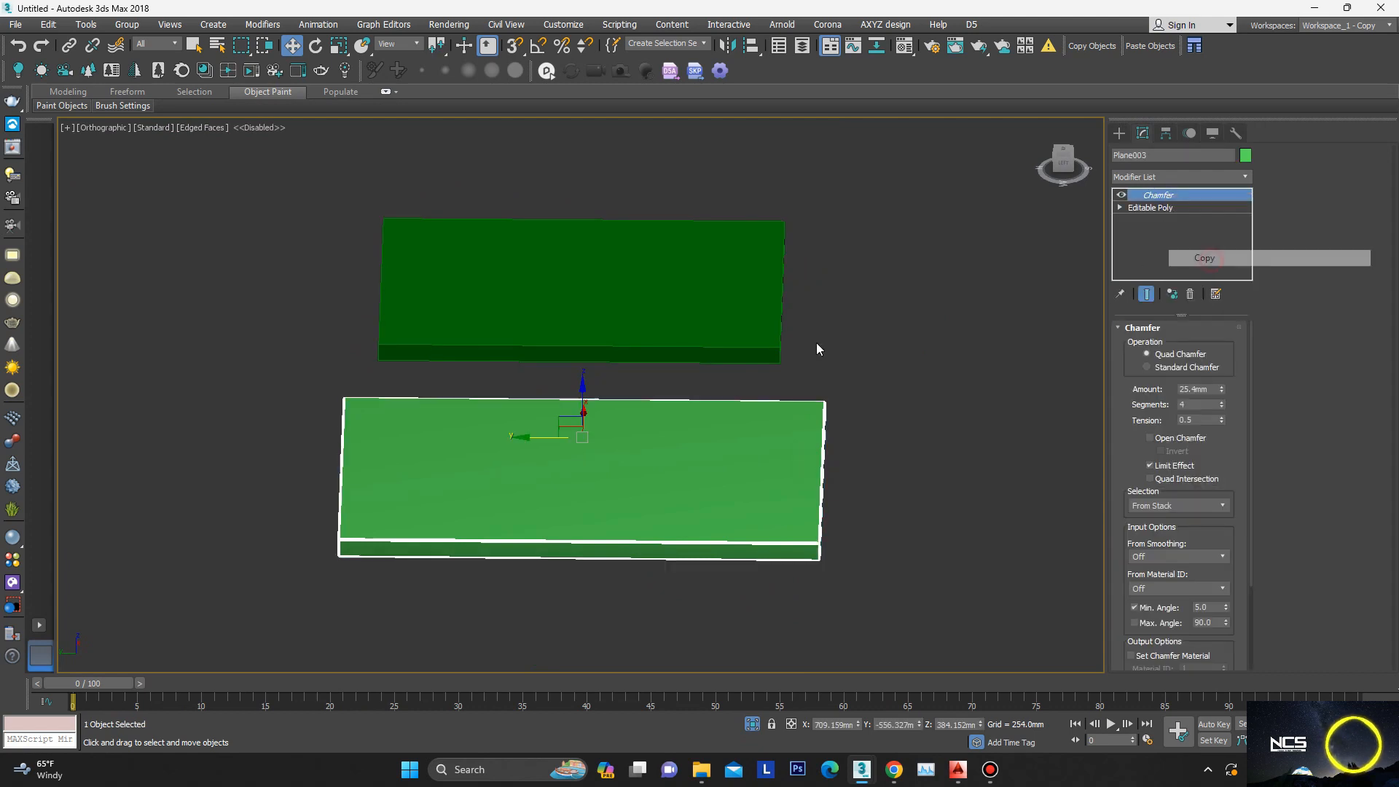
click(776, 326)
right_click(1159, 198)
click(1203, 295)
scroll(780, 373, up, 5)
scroll(786, 335, down, 5)
key(alt+q)
Step: Clone the roof slab in place and replace the clone's spline with a smaller outline offset inward
alt+middle_drag(817, 457, 656, 466)
scroll(748, 510, down, 2)
middle_drag(656, 467, 736, 364)
scroll(708, 369, down, 3)
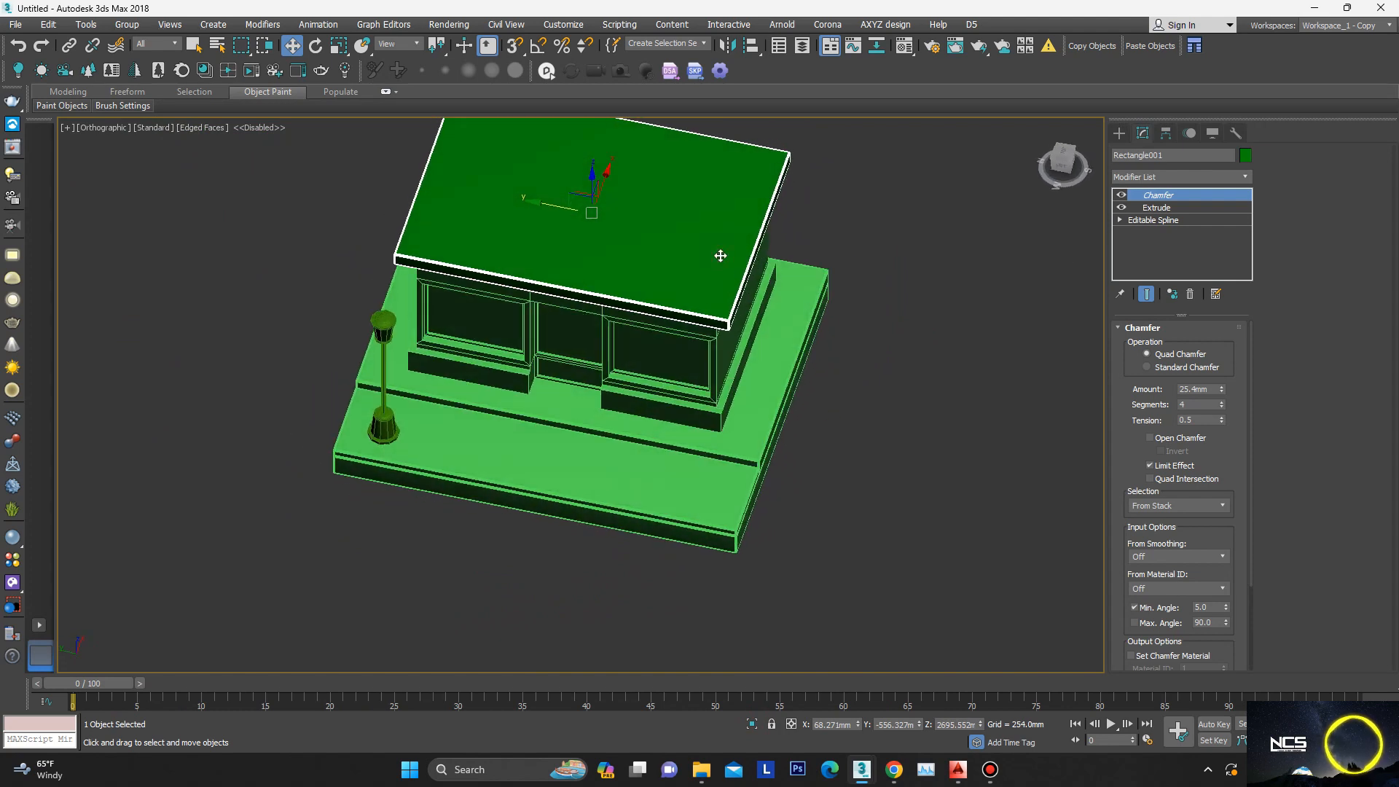
key(ctrl+v)
key(Return)
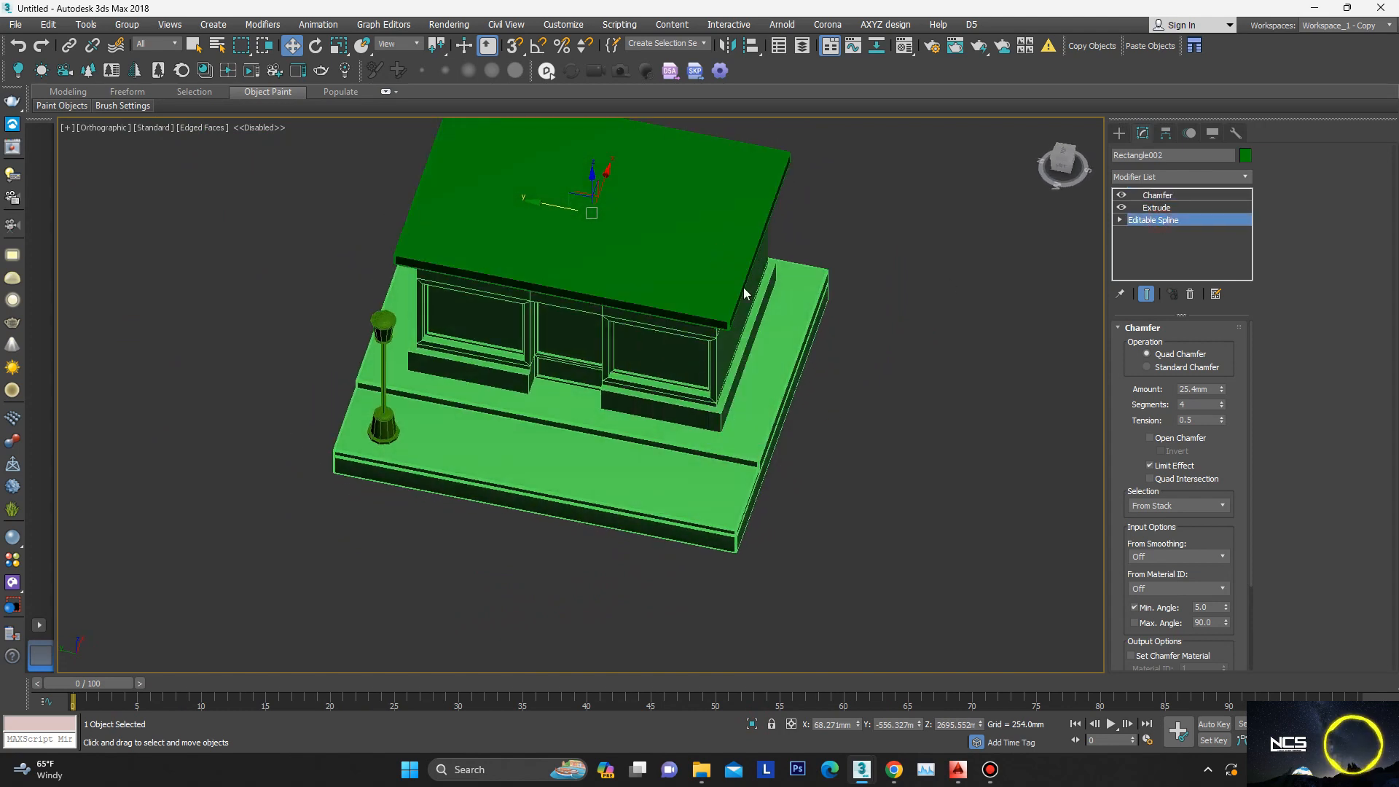
key(3)
alt+middle_drag(684, 287, 753, 304)
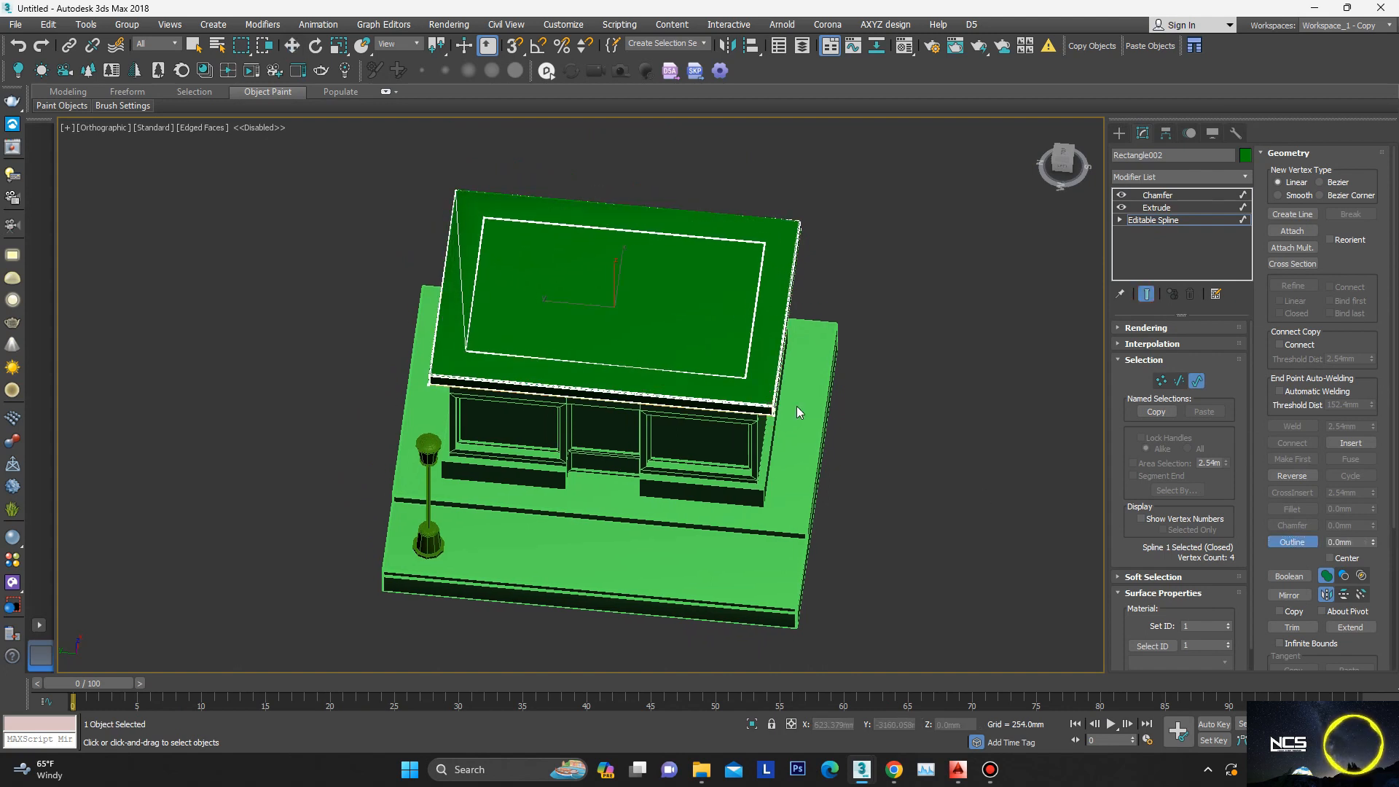
click(750, 422)
scroll(741, 375, up, 4)
middle_drag(713, 300, 758, 320)
scroll(724, 344, down, 2)
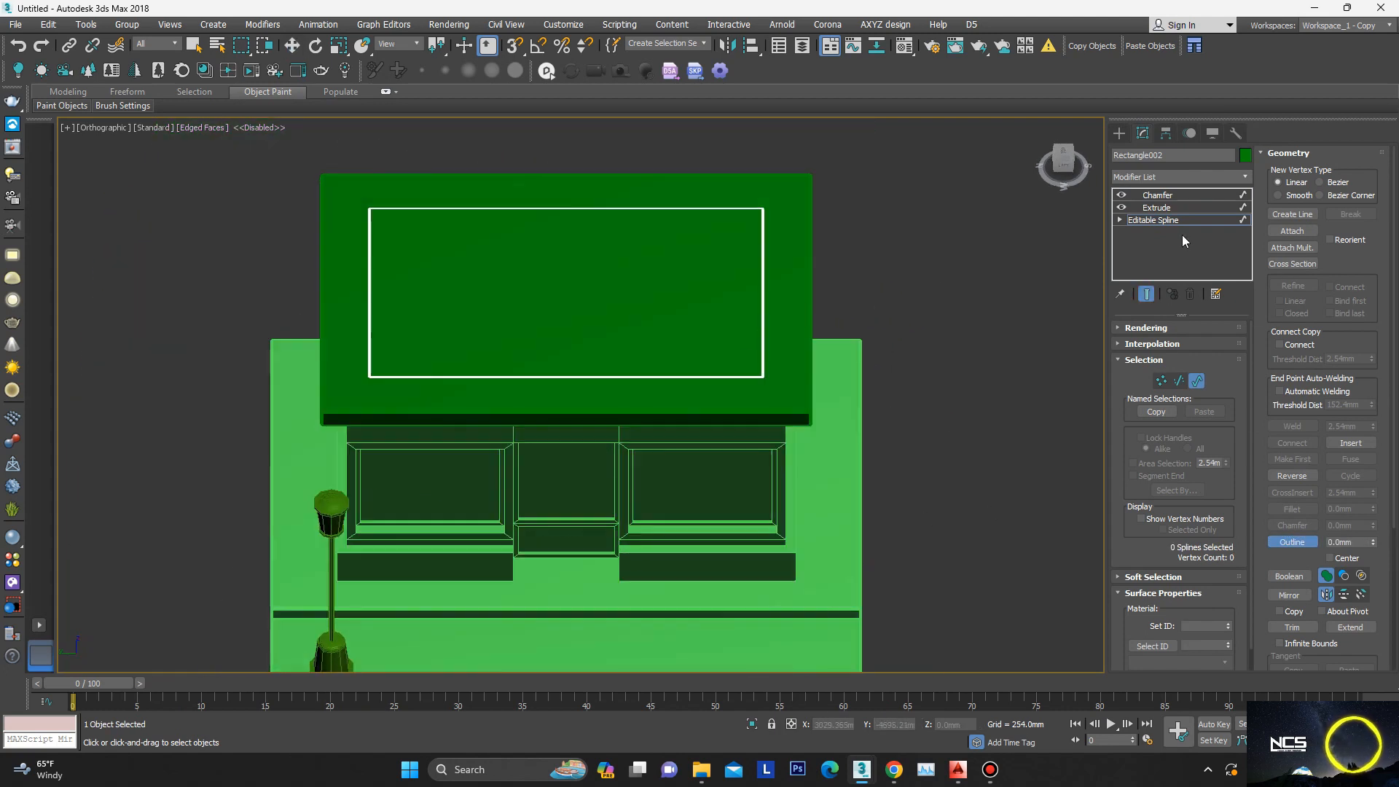
Step: Remove the Chamfer and Extrude modifiers from the cloned roof outline and raise it above the roof slab
click(1181, 196)
click(1191, 293)
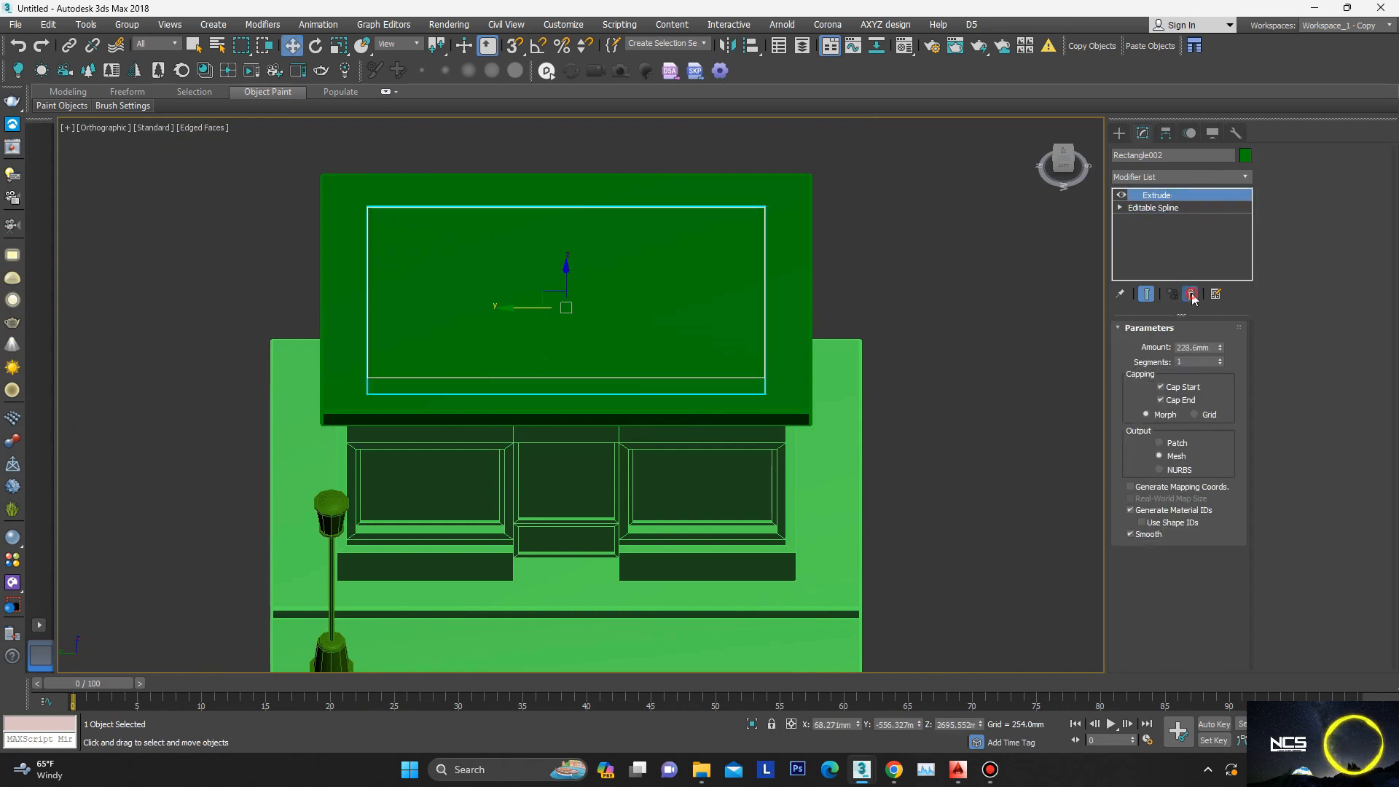
click(1191, 293)
alt+middle_drag(845, 266, 787, 291)
key(alt+w)
right_click(641, 337)
key(alt+w)
click(619, 355)
key(ctrl+z)
drag(604, 367, 605, 277)
key(F3)
alt+middle_drag(605, 277, 634, 303)
Step: Apply a Sweep to the raised outline with a Bar section, section and path smoothing off, and upper-left pivot alignment
key(x)
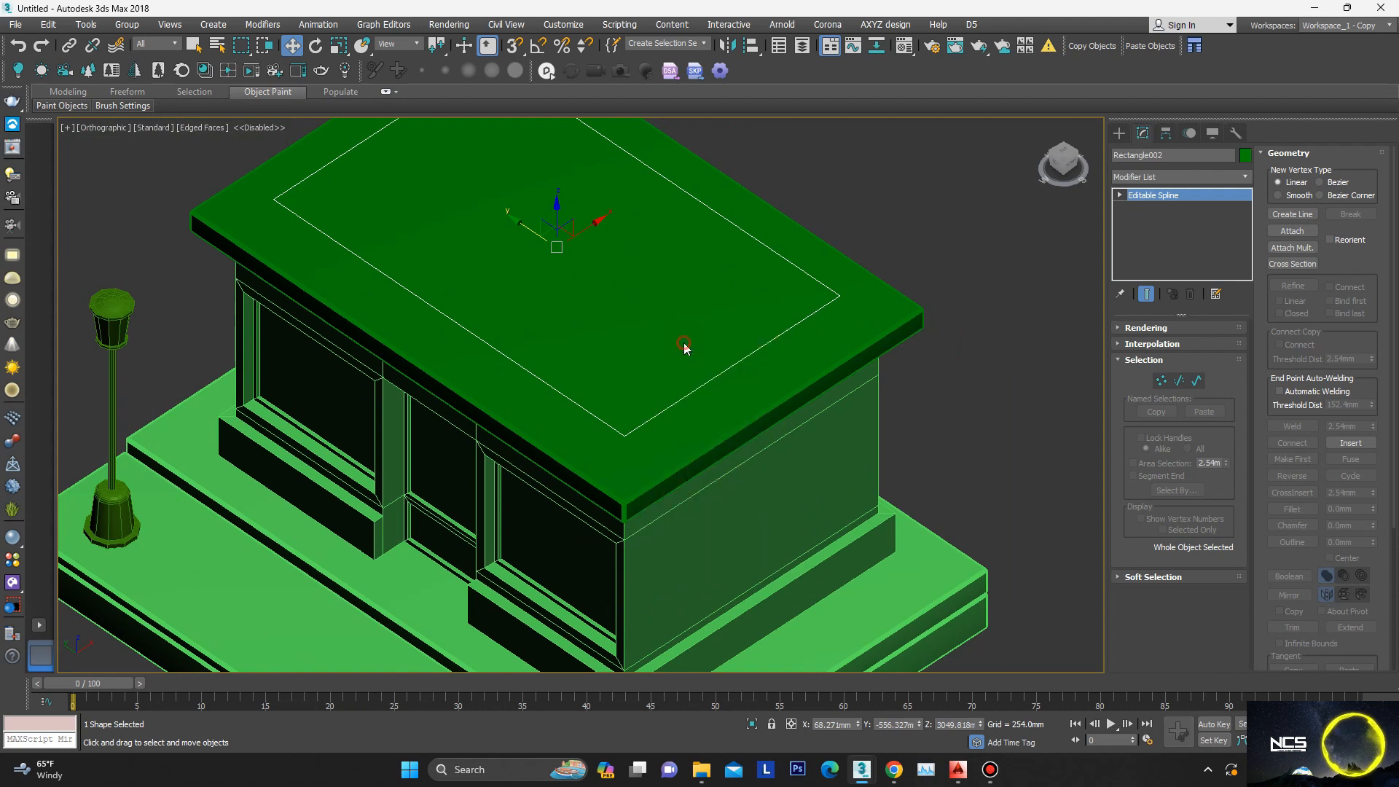
click(683, 344)
alt+middle_drag(684, 344, 672, 344)
click(1303, 286)
alt+middle_drag(977, 357, 1004, 358)
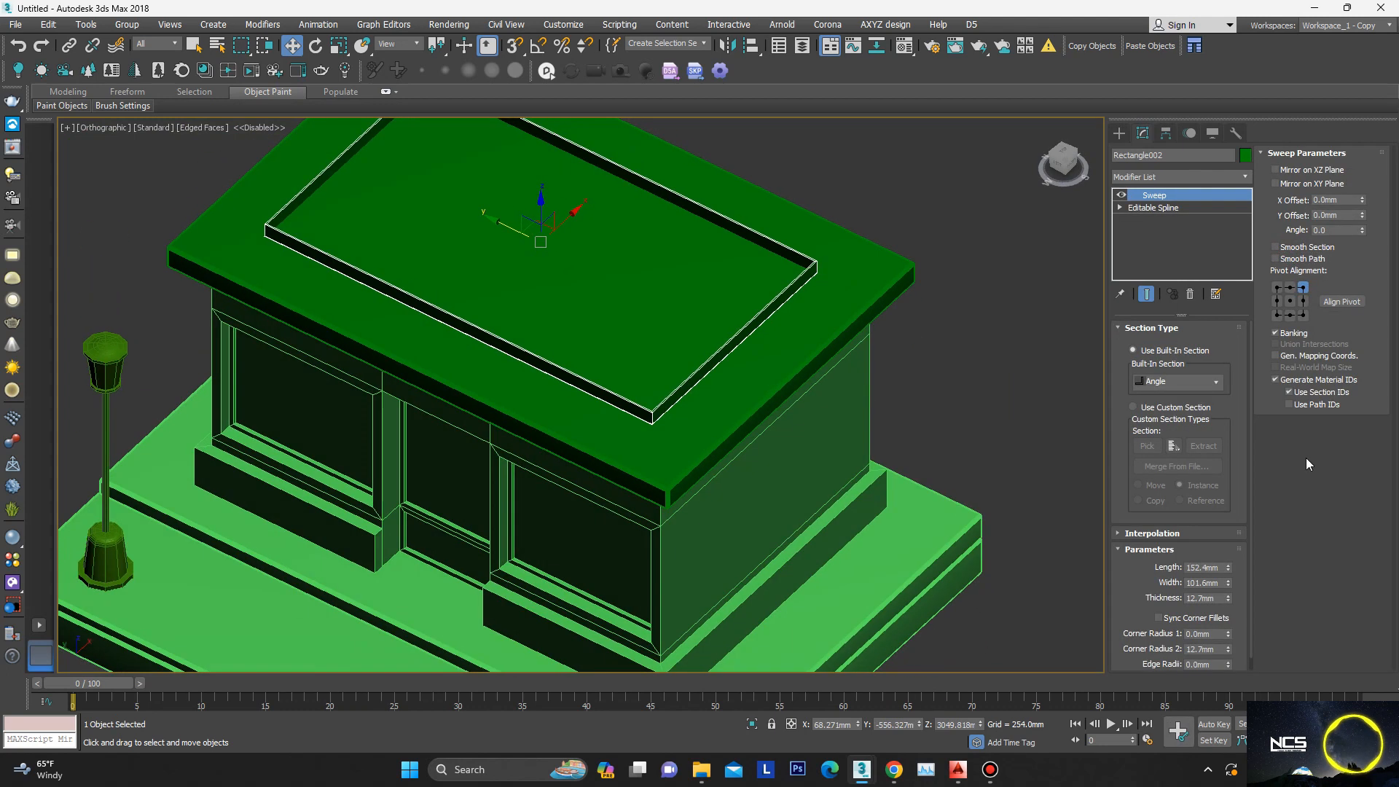
click(1155, 392)
click(1276, 287)
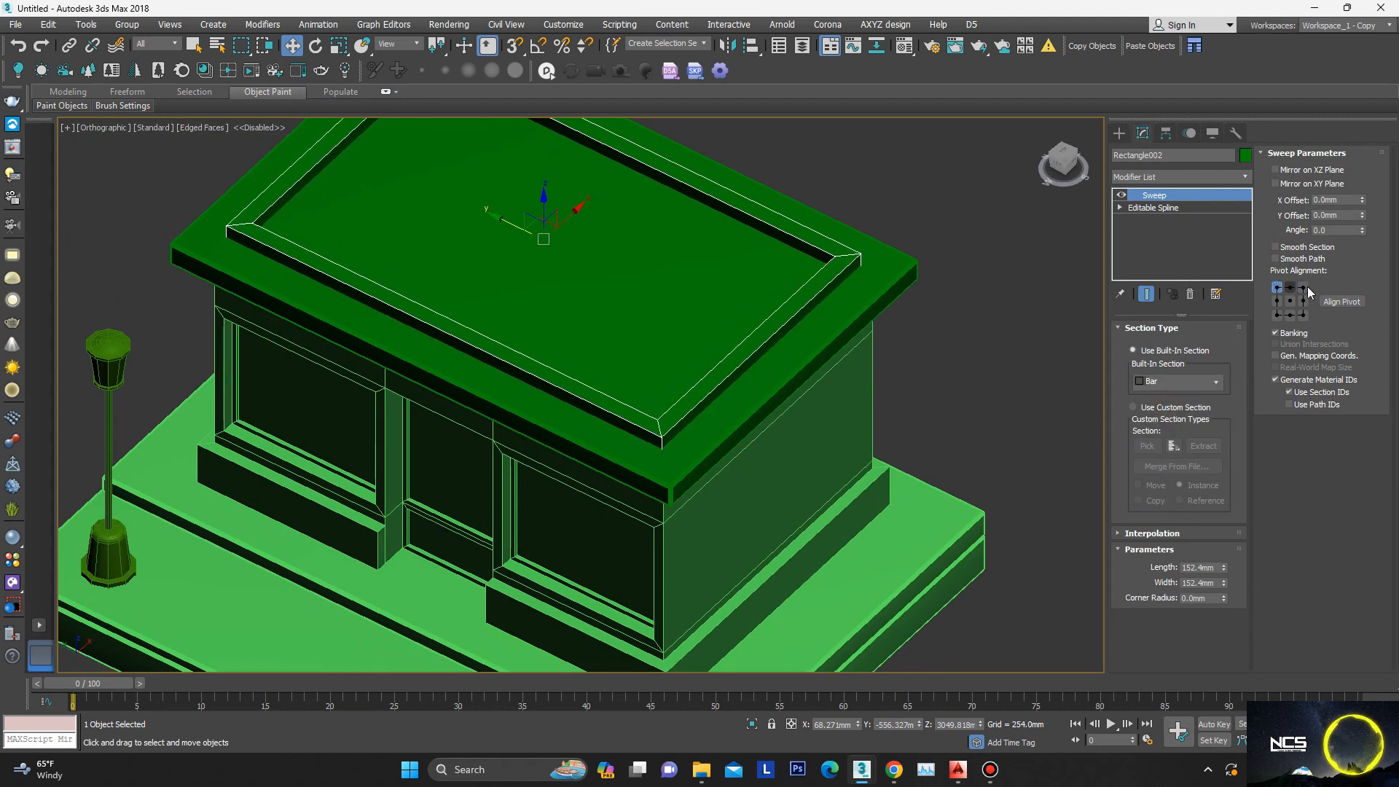
Step: Set the swept bar's width to 228.6 mm and its corner radius to 25 mm
text(228.6)
key(Return)
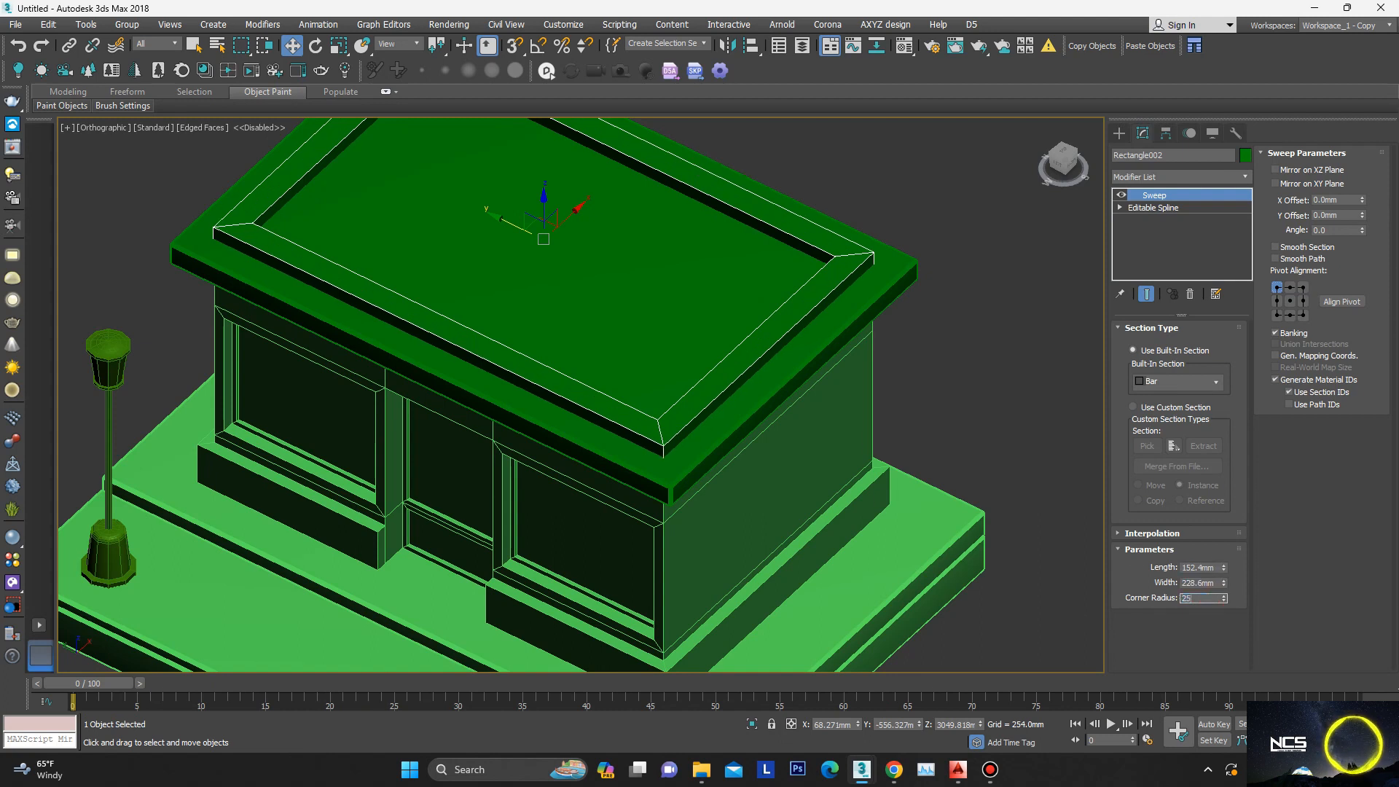
text(25)
key(Return)
Step: Set the roof trim's corner radius to 15 mm and lower the trim onto the roof slab
key(f)
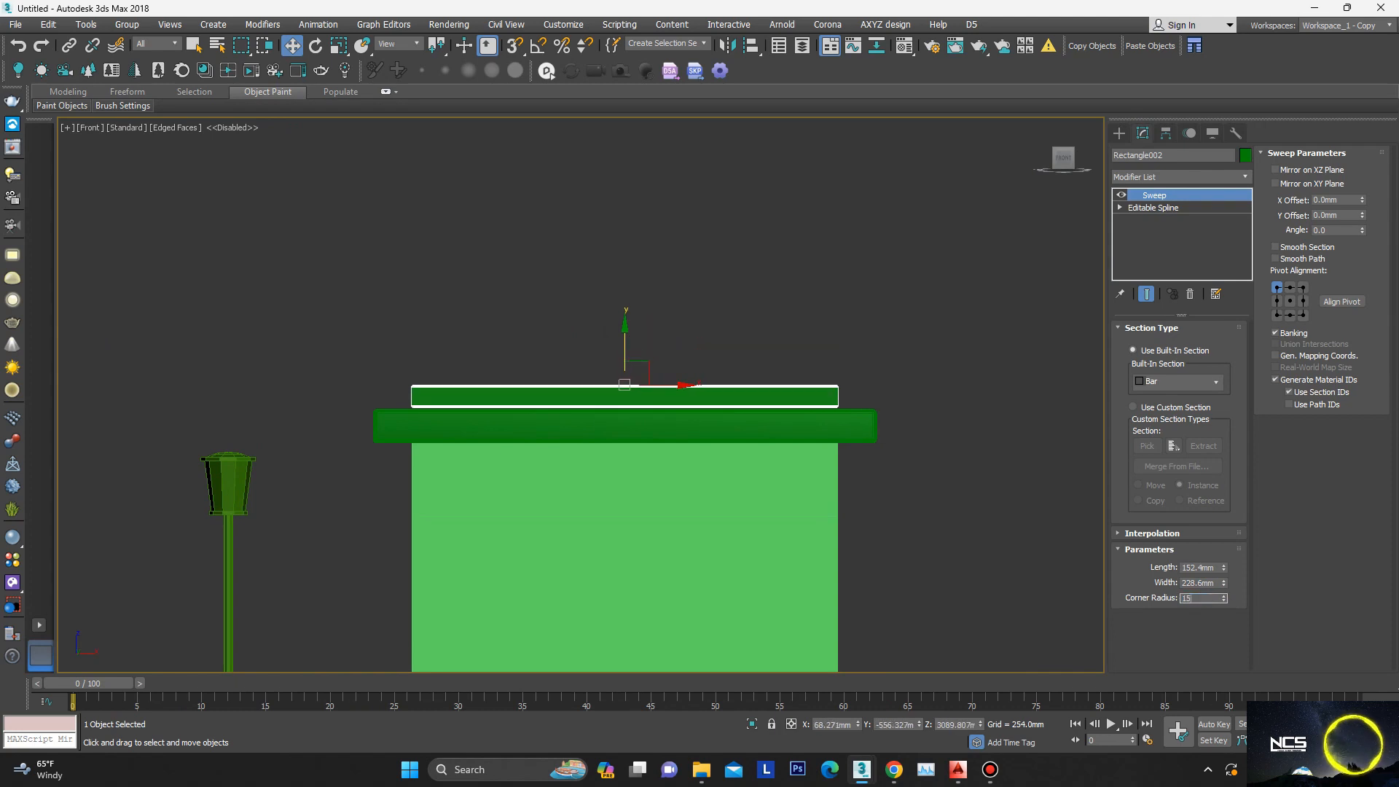
alt+middle_drag(787, 437, 718, 422)
scroll(687, 459, up, 5)
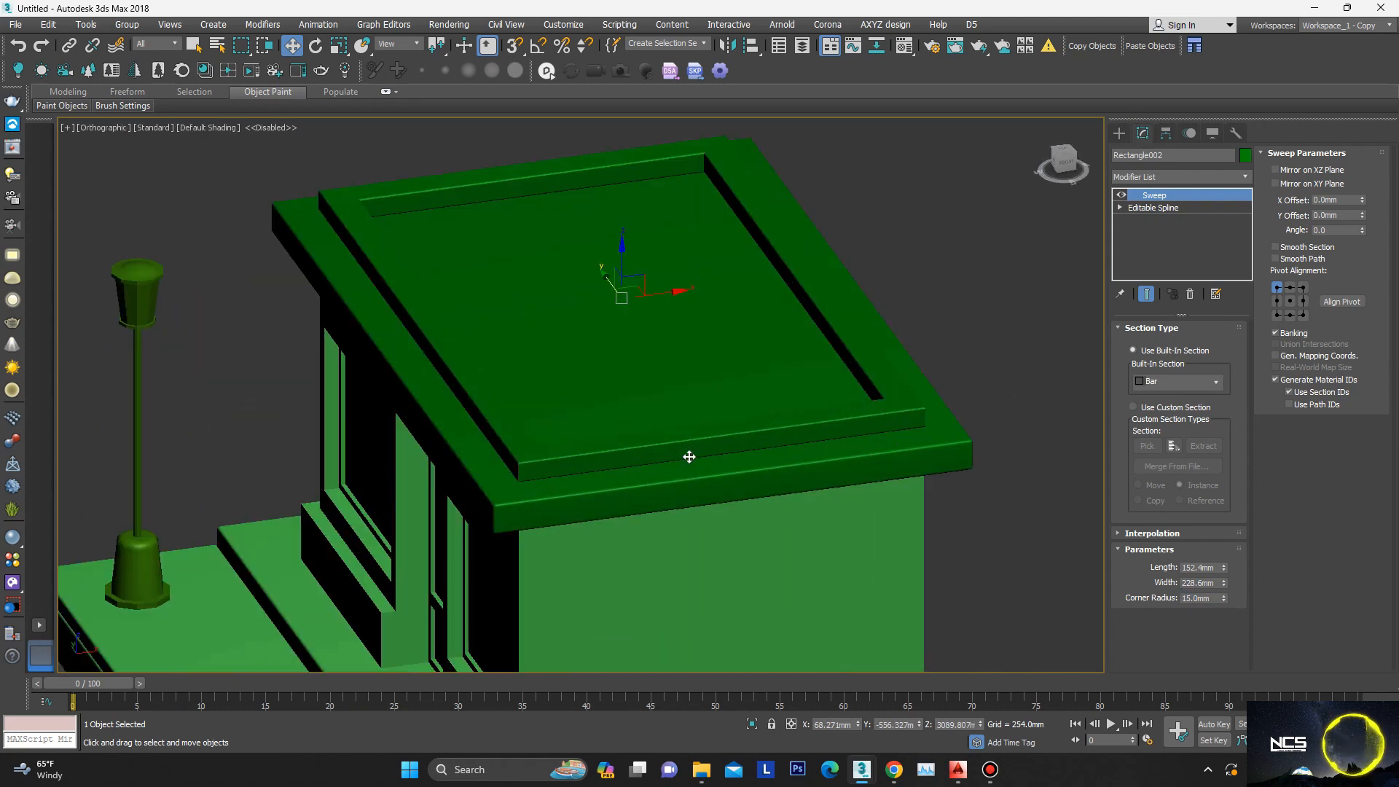
drag(597, 190, 599, 193)
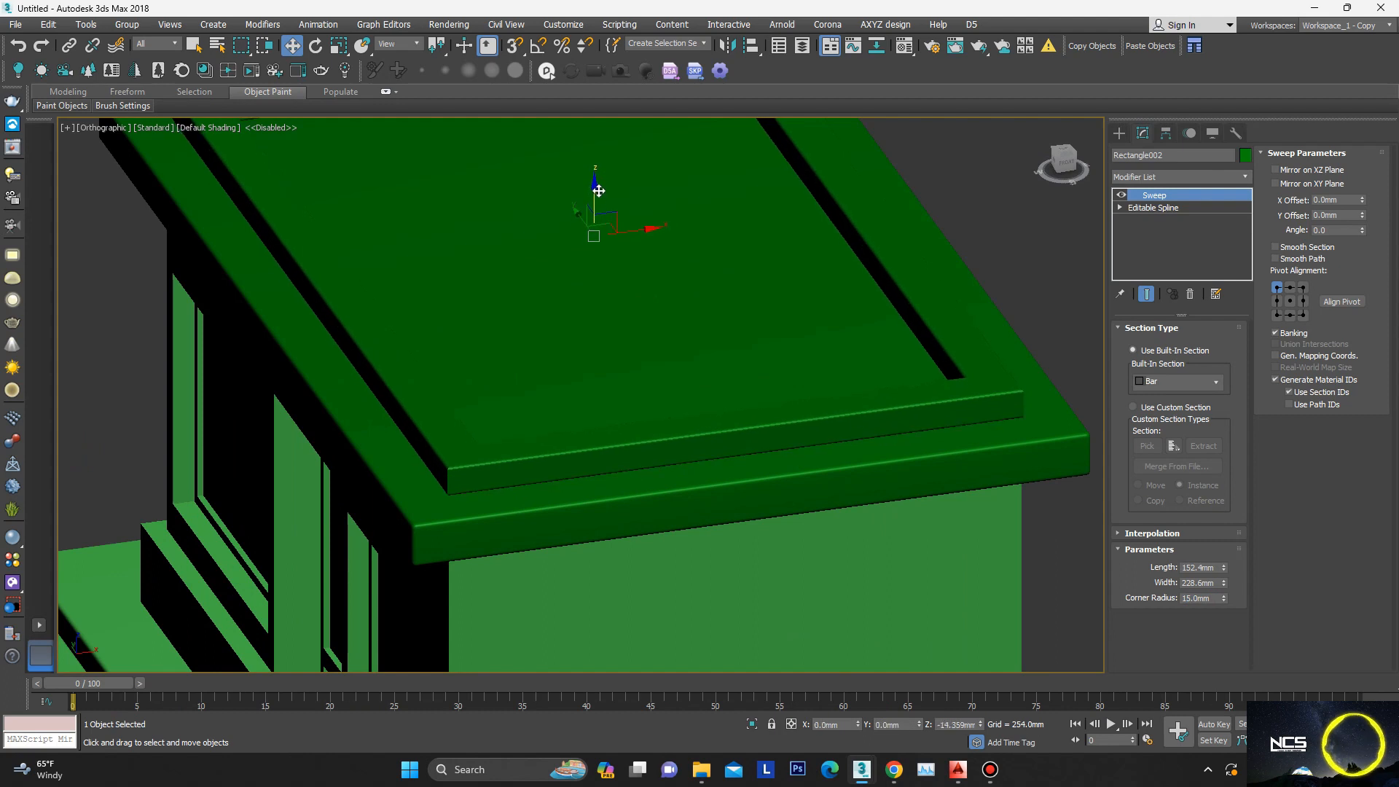
scroll(599, 192, down, 5)
alt+middle_drag(606, 231, 758, 143)
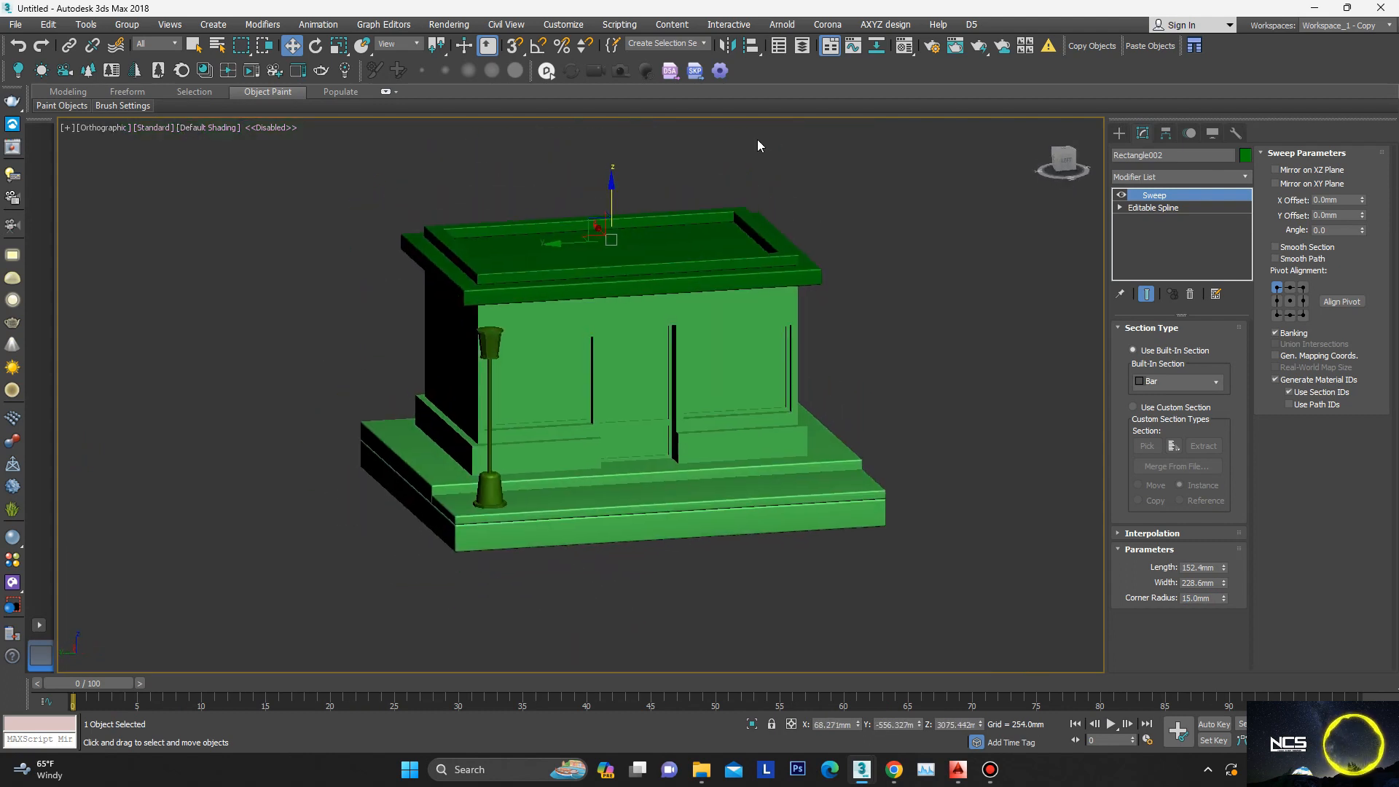
Step: Draw a plane about 4575 mm wide and 1061 mm high above the roof in the left view
key(l)
middle_drag(645, 277, 569, 320)
click(1119, 133)
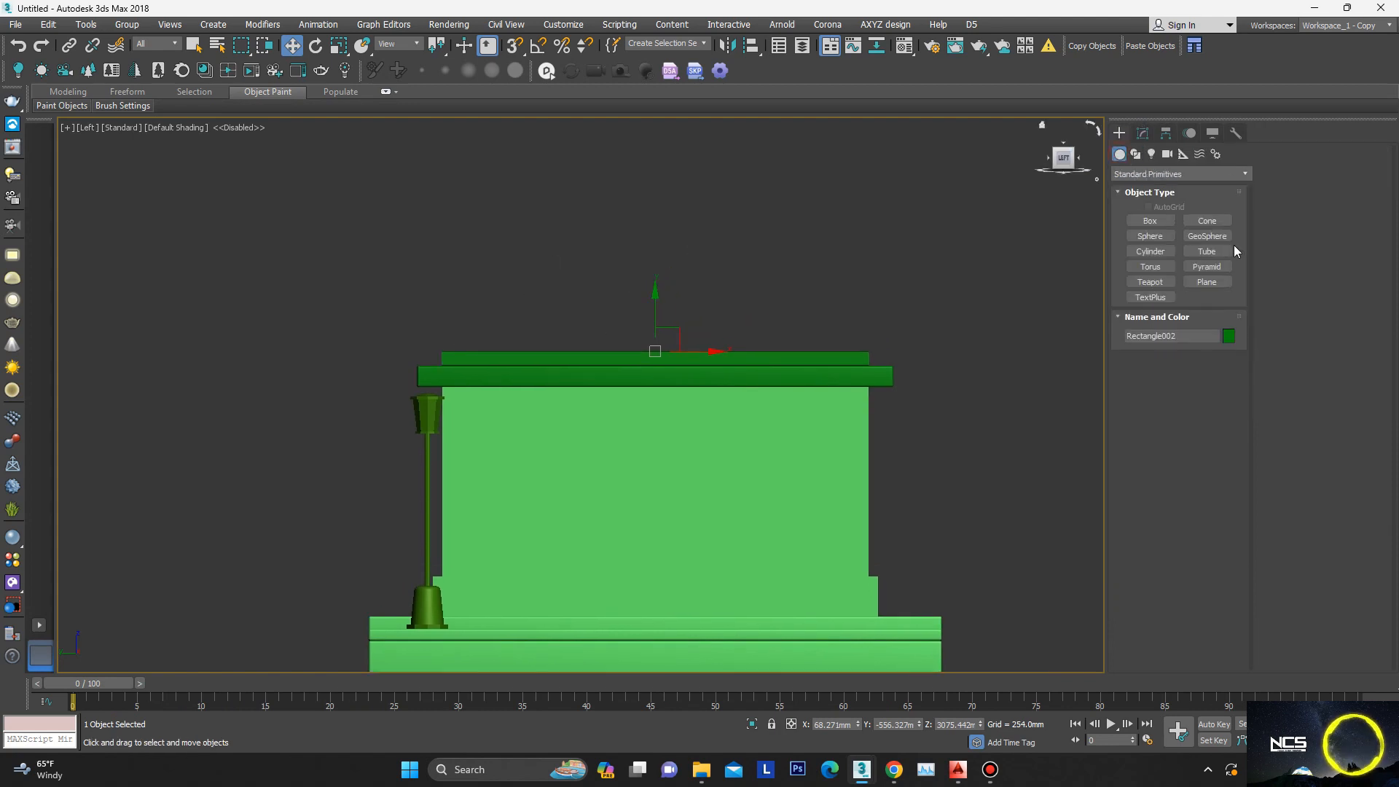
click(1206, 282)
drag(481, 287, 853, 378)
key(w)
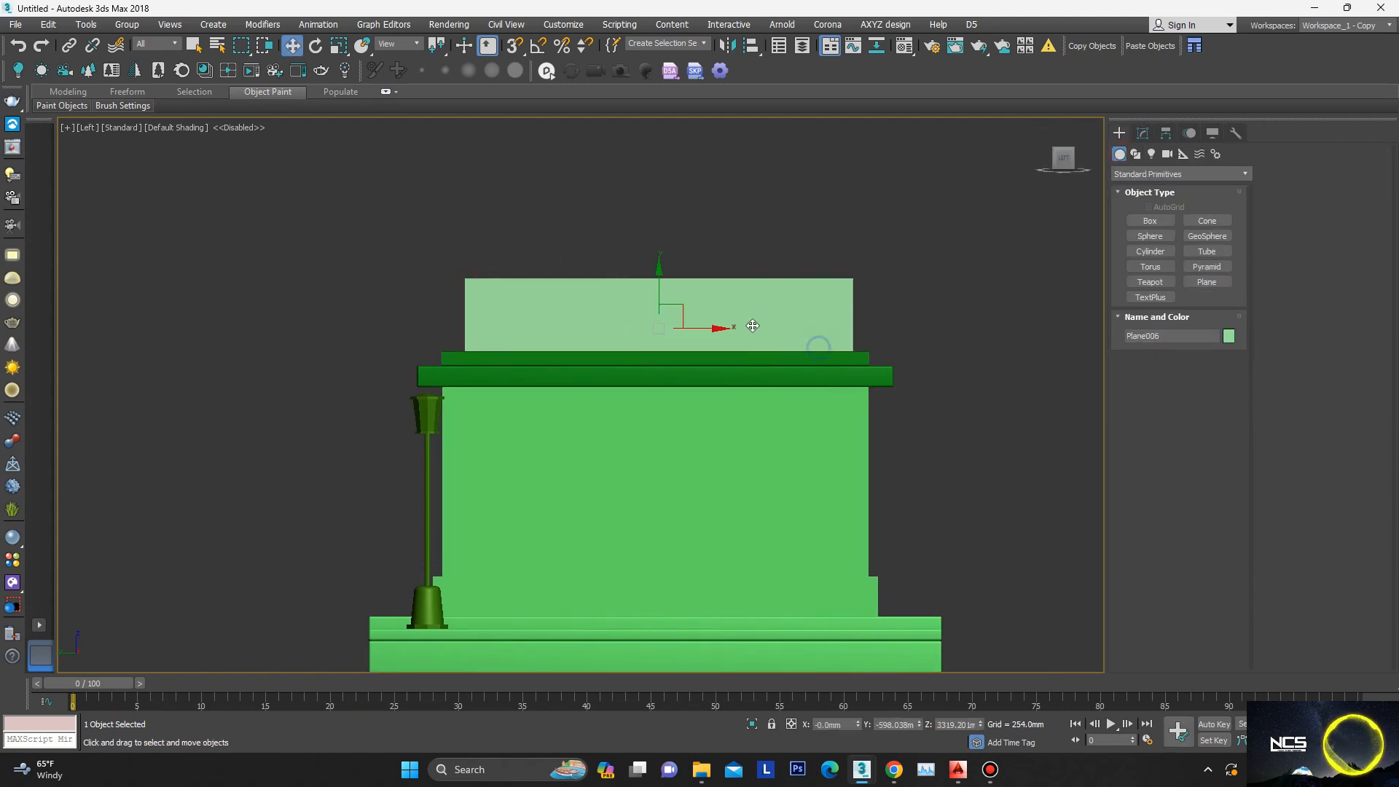
Step: Move the plane to the roof's front edge and centre it on the building using snaps
key(u)
alt+middle_drag(775, 322, 718, 347)
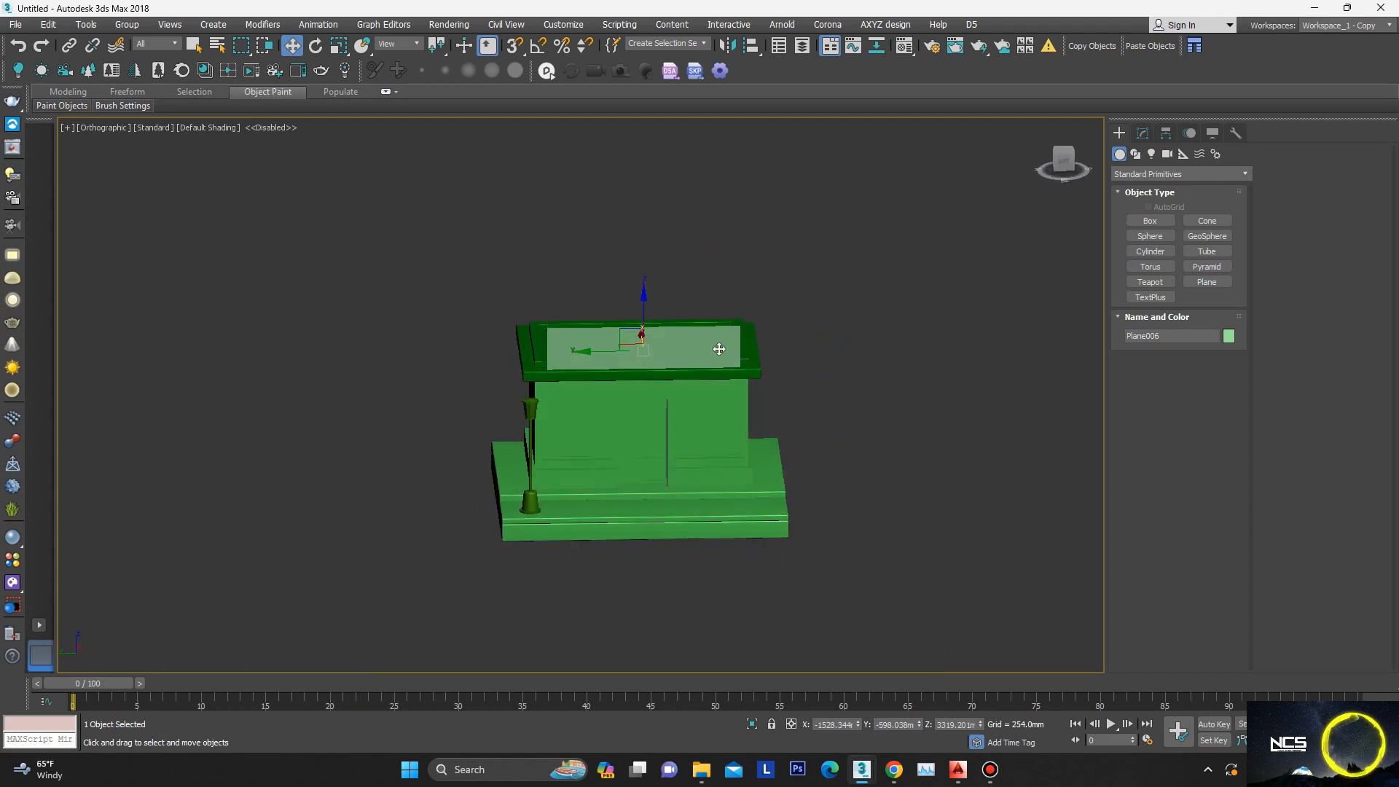
scroll(668, 340, up, 2)
key(s)
scroll(619, 370, up, 2)
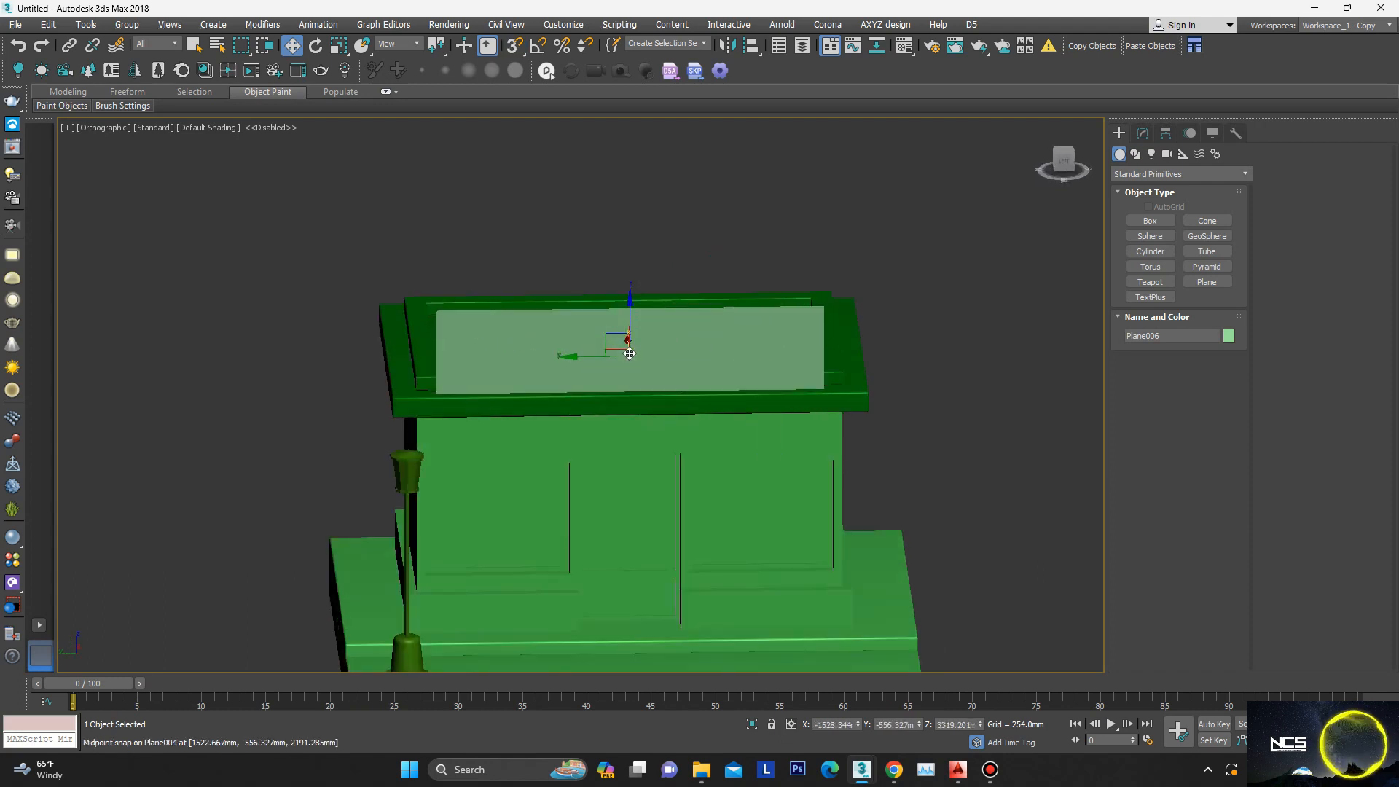
Step: Give the plane 1 length segment and 6 width segments, and reduce its length to about 658 mm
click(1146, 137)
key(F4)
middle_drag(740, 422, 866, 485)
scroll(866, 484, up, 2)
mouse_move(1224, 347)
mouse_down()
mouse_move(1220, 335)
mouse_move(1224, 353)
mouse_up()
key(ctrl+z)
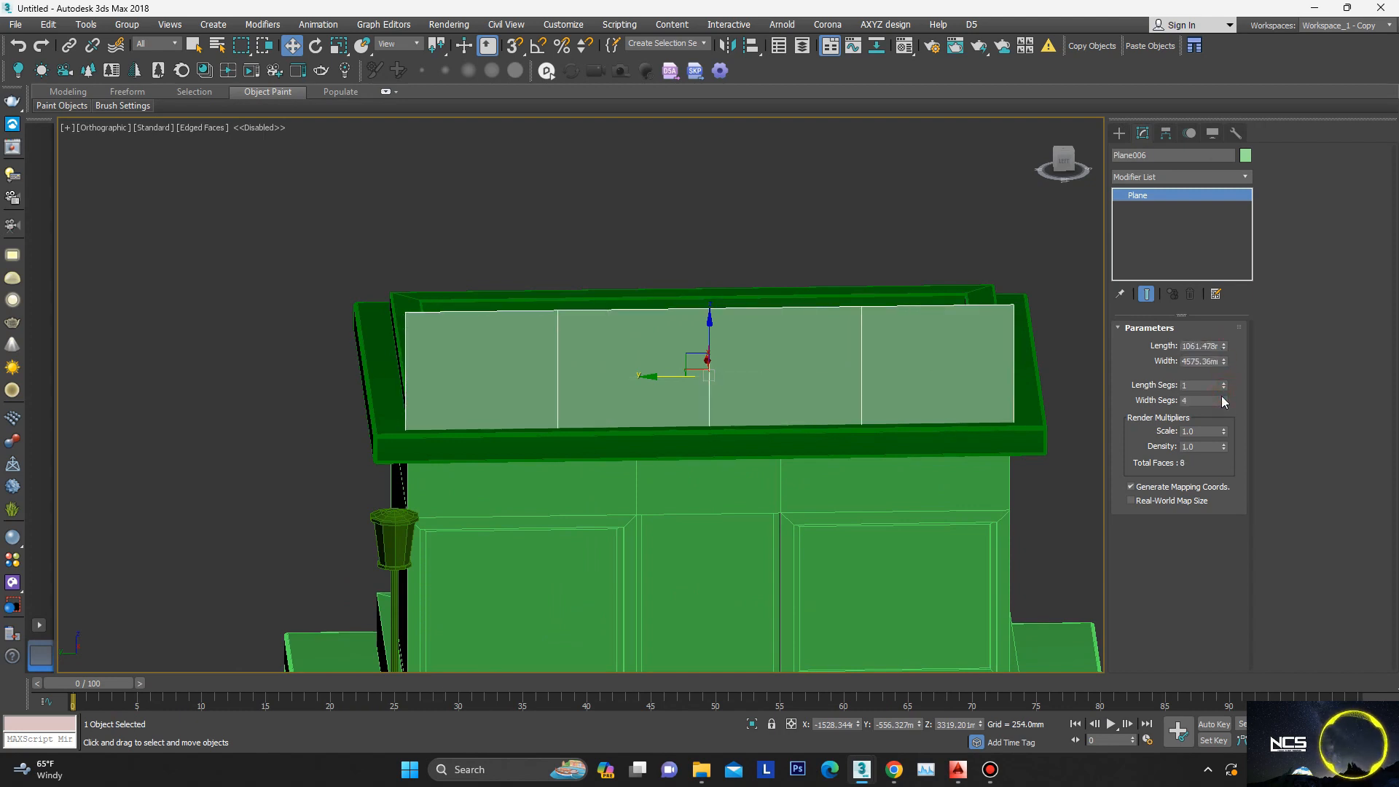
click(1223, 397)
drag(1224, 346, 1229, 372)
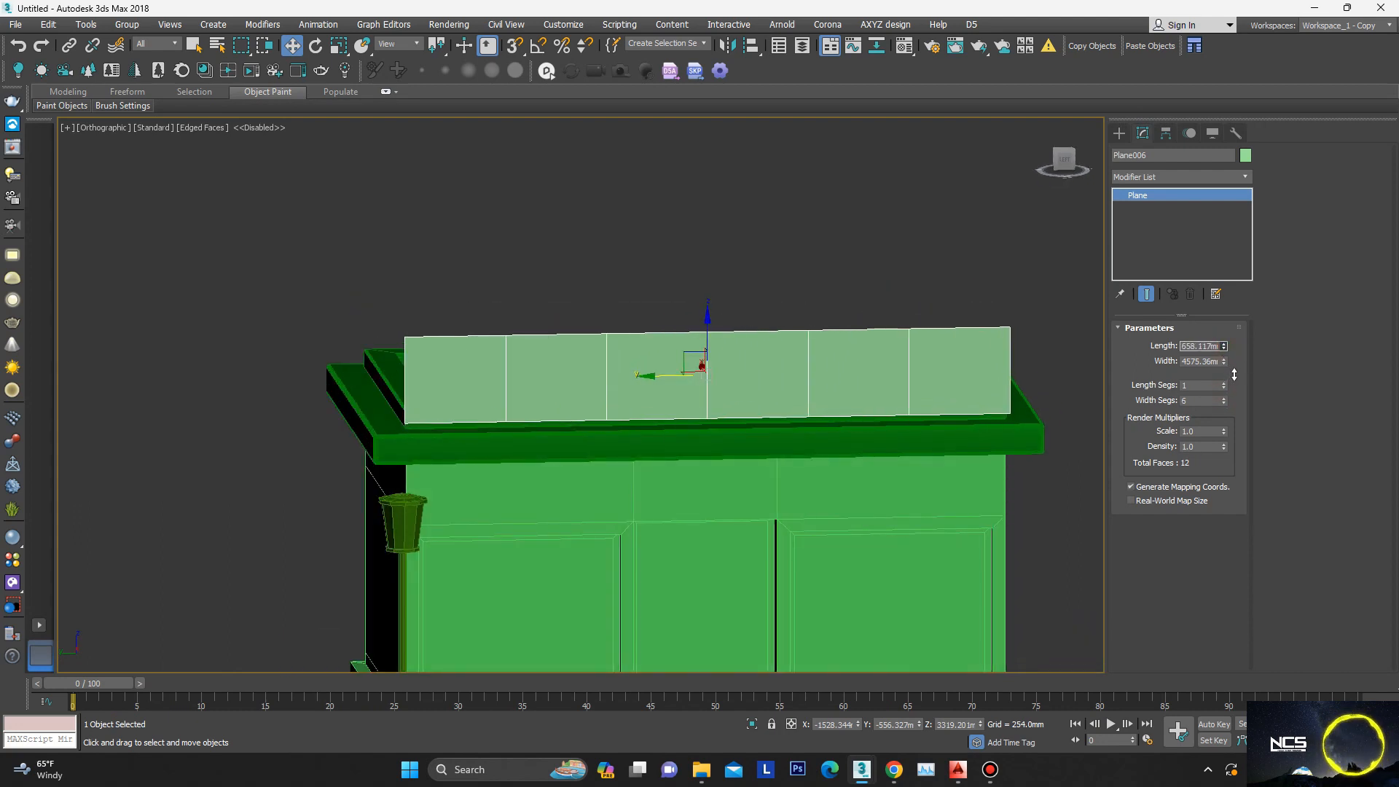
Step: Convert the sign plane above the roof to an editable poly
scroll(678, 326, up, 2)
right_click(738, 268)
mouse_move(838, 411)
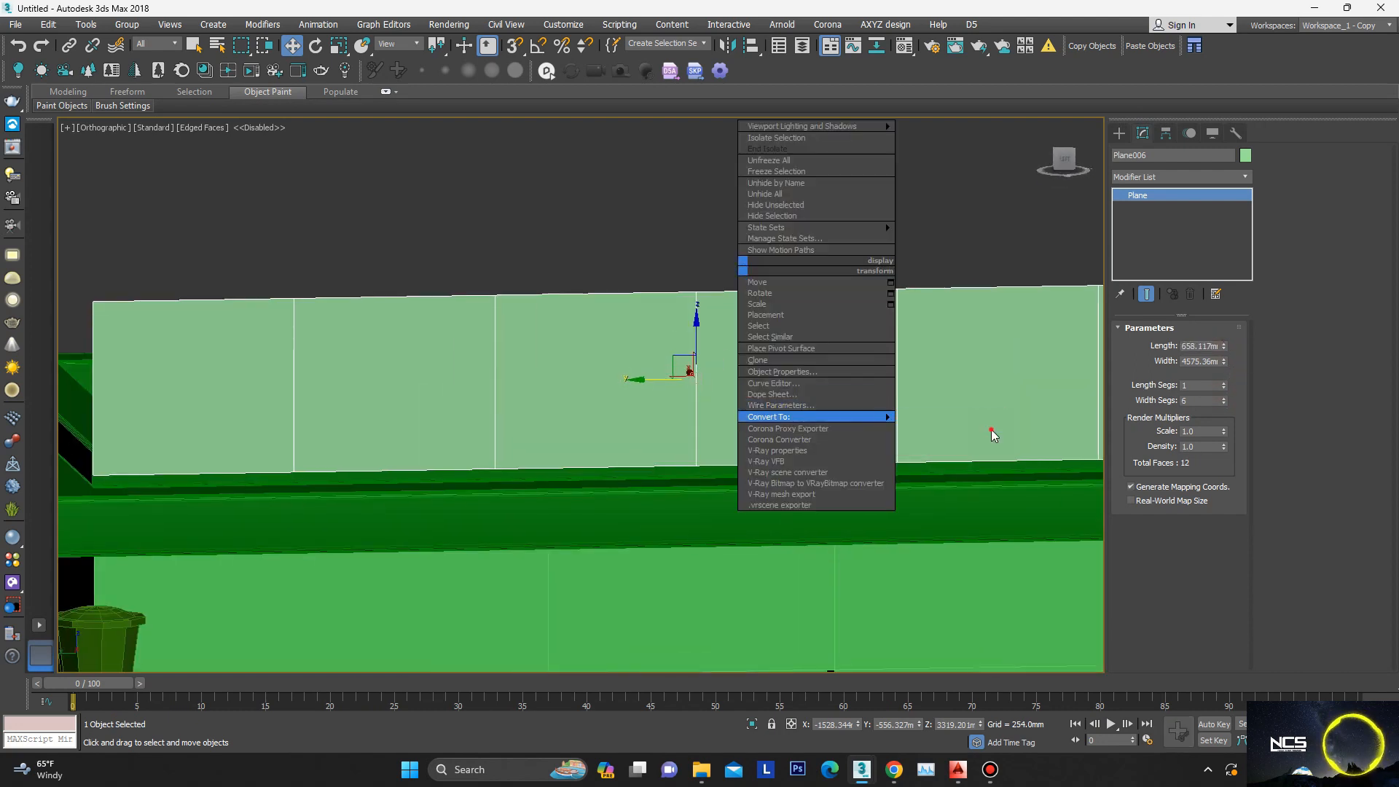
click(940, 423)
scroll(806, 339, down, 4)
Step: Select the plane's seven vertical edges and apply an open chamfer with 1 segment to separate the panels
key(2)
scroll(865, 348, up, 2)
scroll(551, 364, up, 2)
right_click(683, 291)
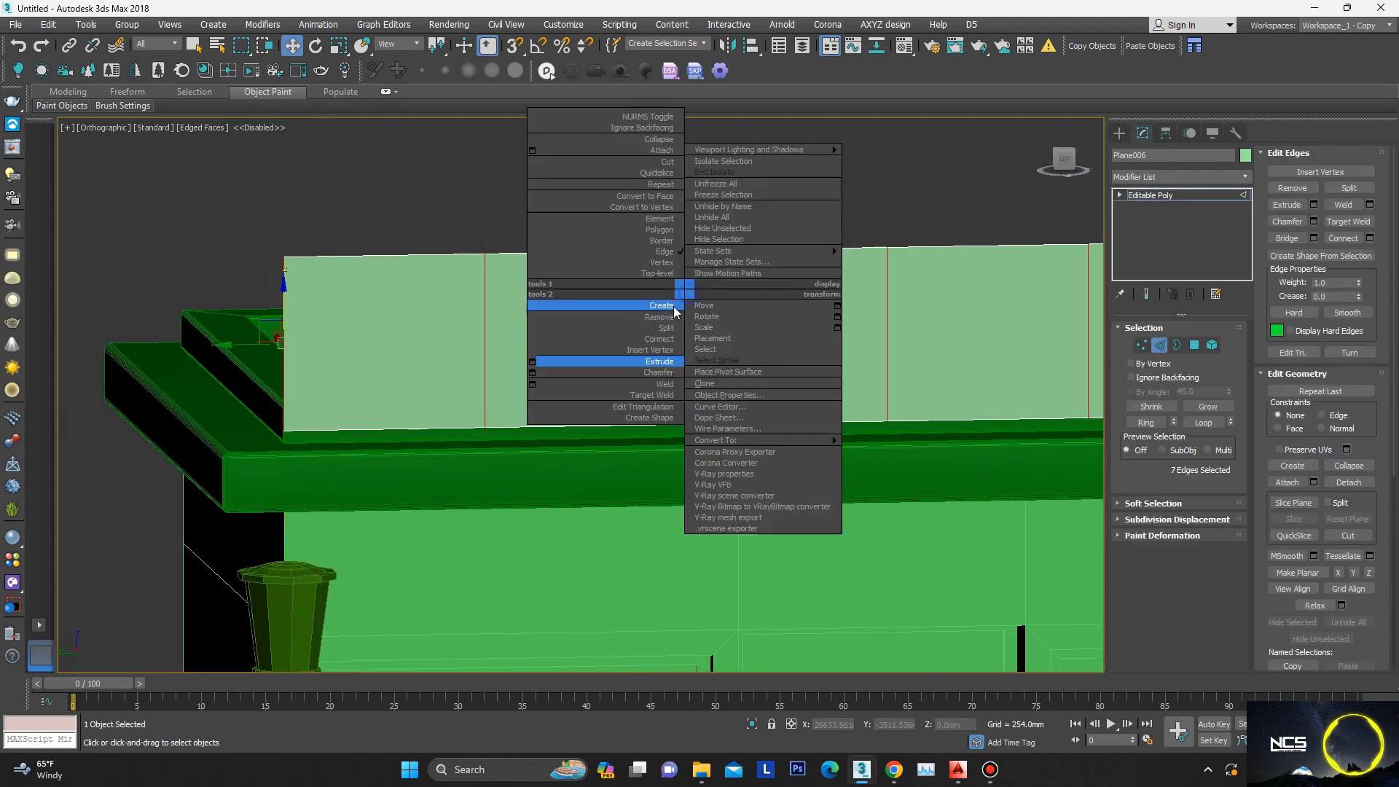
click(534, 369)
scroll(538, 371, up, 1)
click(593, 488)
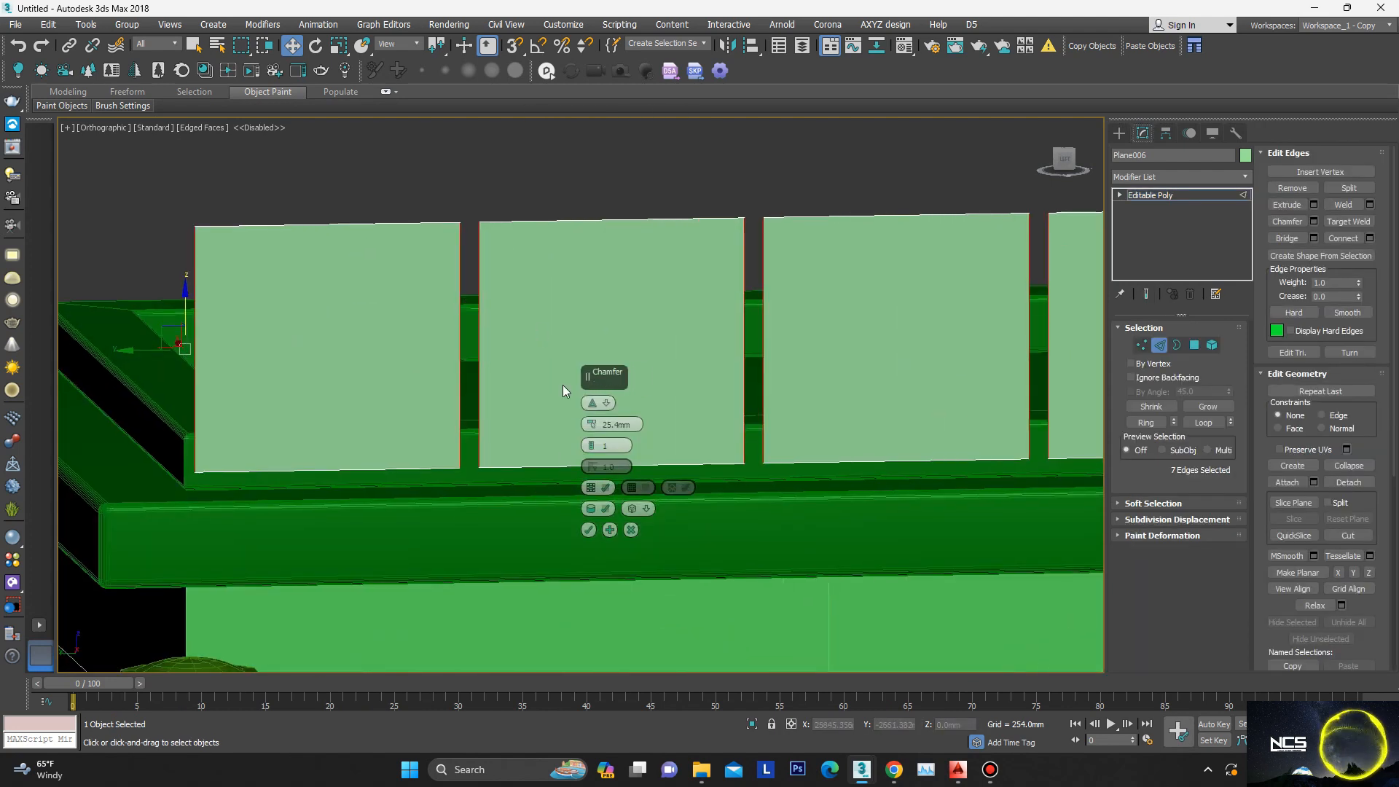
drag(594, 426, 594, 433)
click(589, 530)
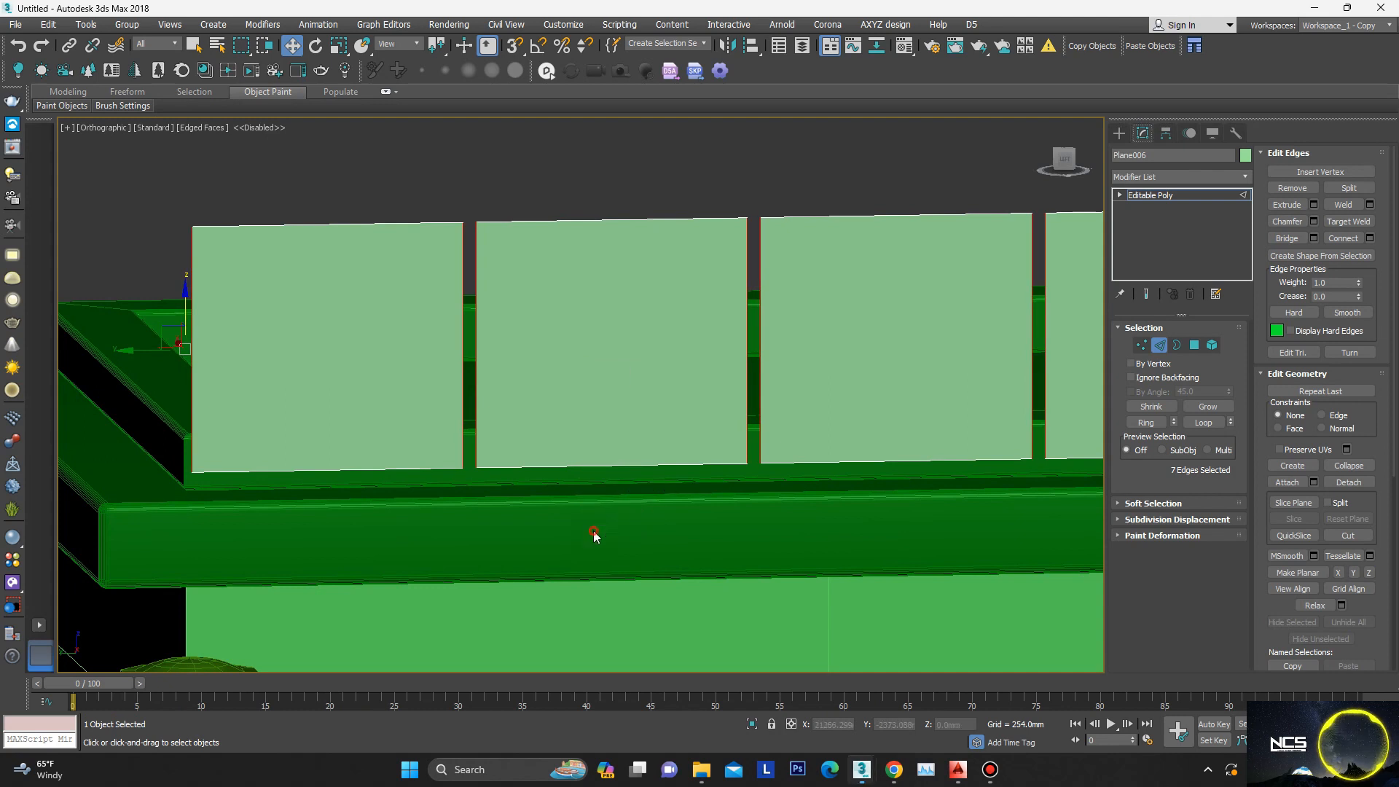
Step: Select all six polygons of the sign plane and inset them to form a frame around each panel
scroll(416, 423, down, 3)
click(1194, 346)
scroll(705, 430, down, 3)
middle_drag(711, 427, 688, 425)
key(ctrl+a)
scroll(500, 428, up, 3)
scroll(455, 392, up, 3)
middle_drag(454, 392, 544, 479)
right_click(662, 326)
click(510, 401)
drag(591, 425, 595, 489)
click(589, 445)
Step: Extrude the six inset panel faces inward by about 28.8 mm
scroll(597, 459, down, 2)
right_click(740, 322)
click(588, 359)
alt+middle_drag(902, 450, 960, 487)
scroll(691, 408, down, 5)
scroll(689, 424, up, 8)
drag(591, 427, 591, 428)
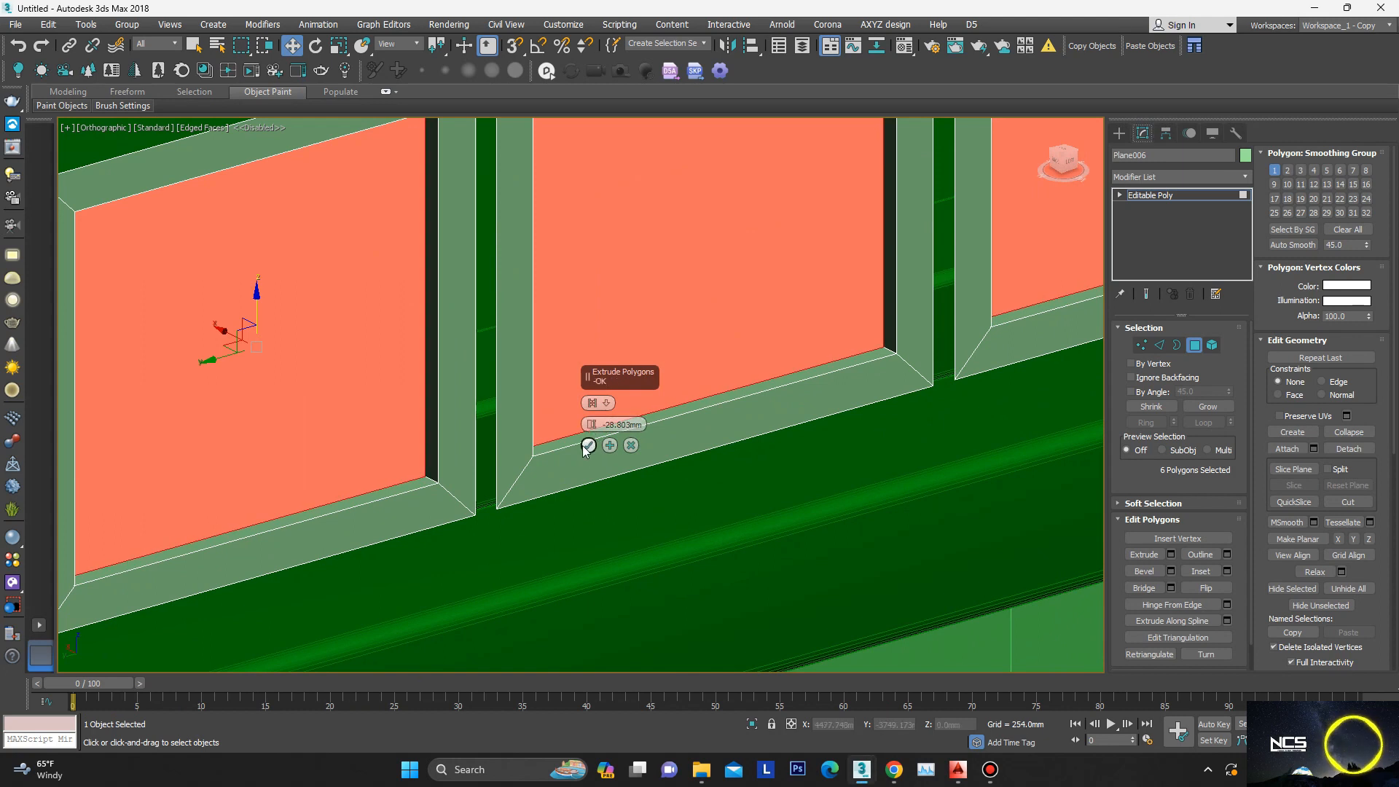
click(588, 445)
Step: Inset the six recessed panel faces again by about 15.5 mm
right_click(838, 270)
click(686, 345)
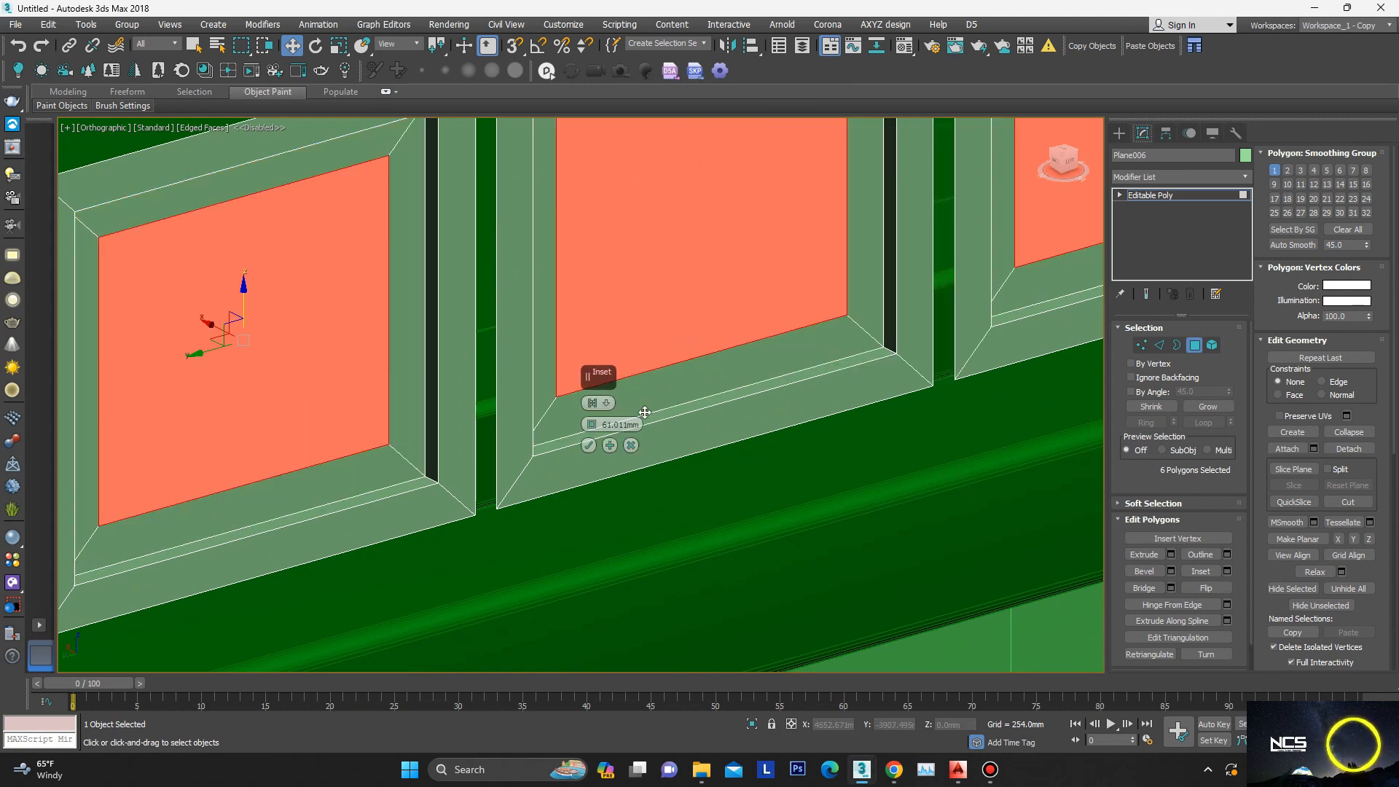
drag(619, 424, 618, 457)
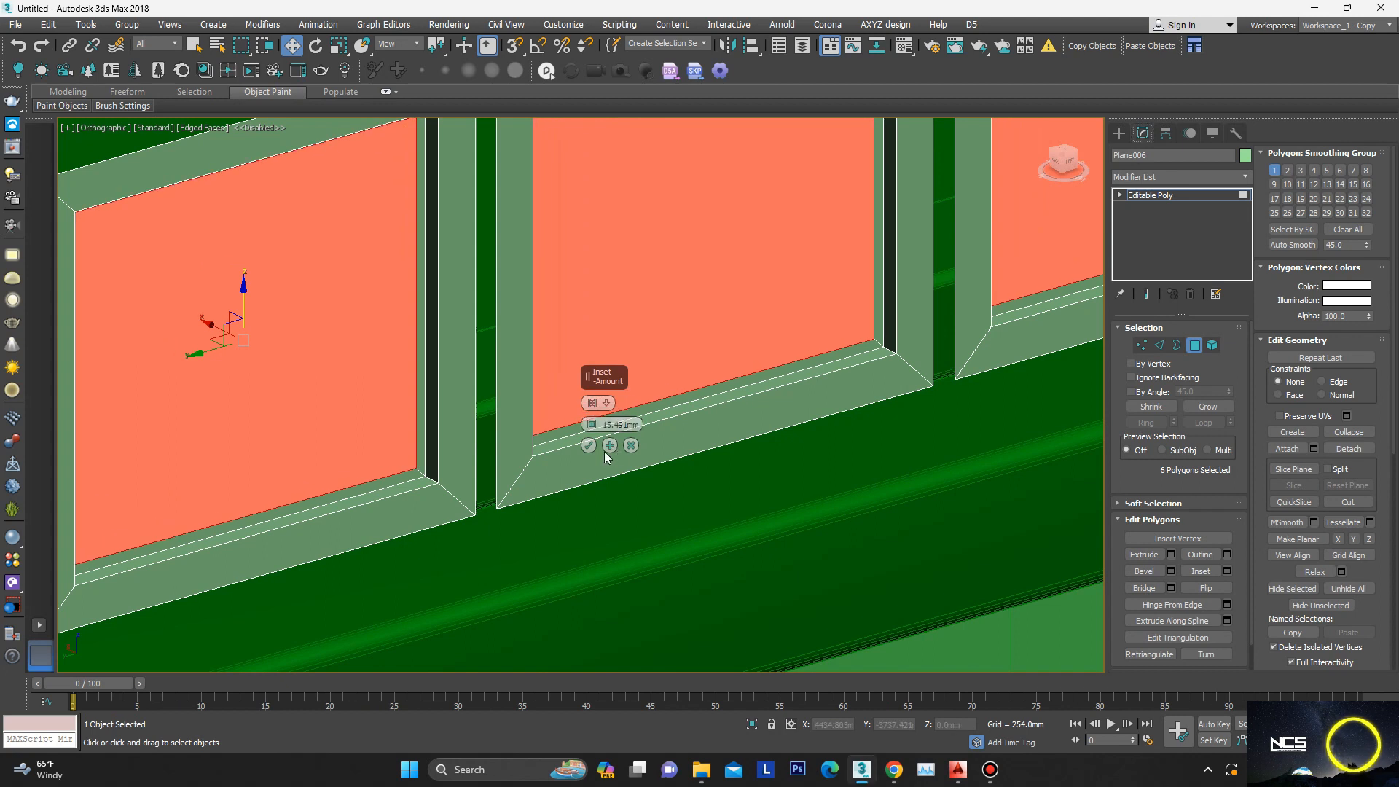
click(588, 445)
Step: Extrude the inner faces of the six panels inward by about 56 mm
right_click(917, 373)
click(766, 408)
scroll(809, 304, down, 5)
drag(593, 424, 593, 430)
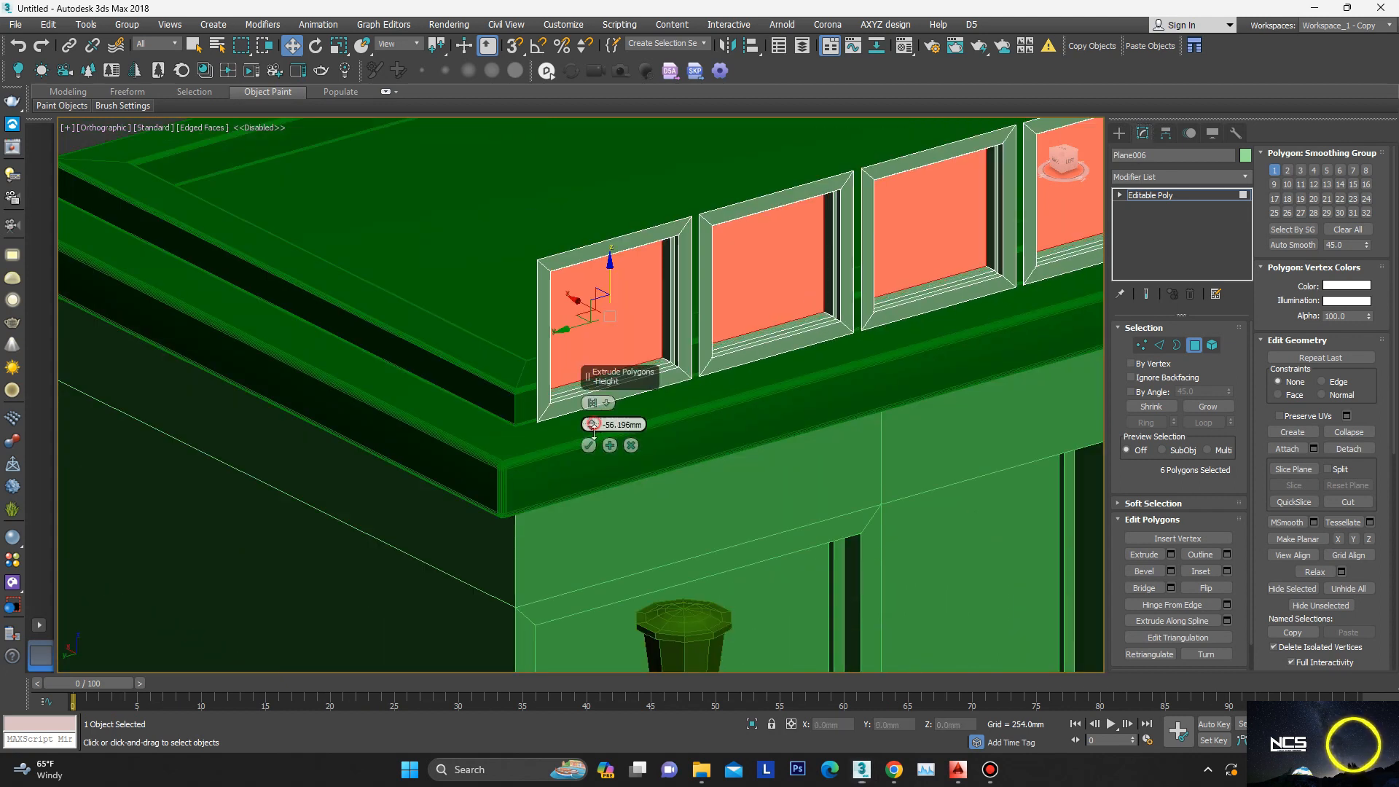
click(587, 445)
Step: Select the outer borders of all six sign panels and extrude them backward to give the panels depth
scroll(594, 438, down, 6)
click(1175, 345)
drag(842, 221, 380, 453)
alt+middle_drag(408, 434, 463, 450)
scroll(565, 361, up, 5)
shift+drag(520, 392, 480, 366)
right_click(823, 300)
click(815, 344)
Step: Leave sub-object editing and reposition the whole row of sign panels at the roof's front edge
alt+middle_drag(810, 331, 1093, 330)
key(f)
key(z)
scroll(698, 296, down, 3)
click(1180, 195)
scroll(481, 486, up, 3)
drag(666, 283, 617, 307)
scroll(620, 307, down, 3)
alt+middle_drag(621, 307, 854, 299)
Step: Isolate the sign panels and show them in the Left view
key(alt+q)
key(l)
scroll(450, 375, up, 3)
middle_drag(450, 374, 474, 339)
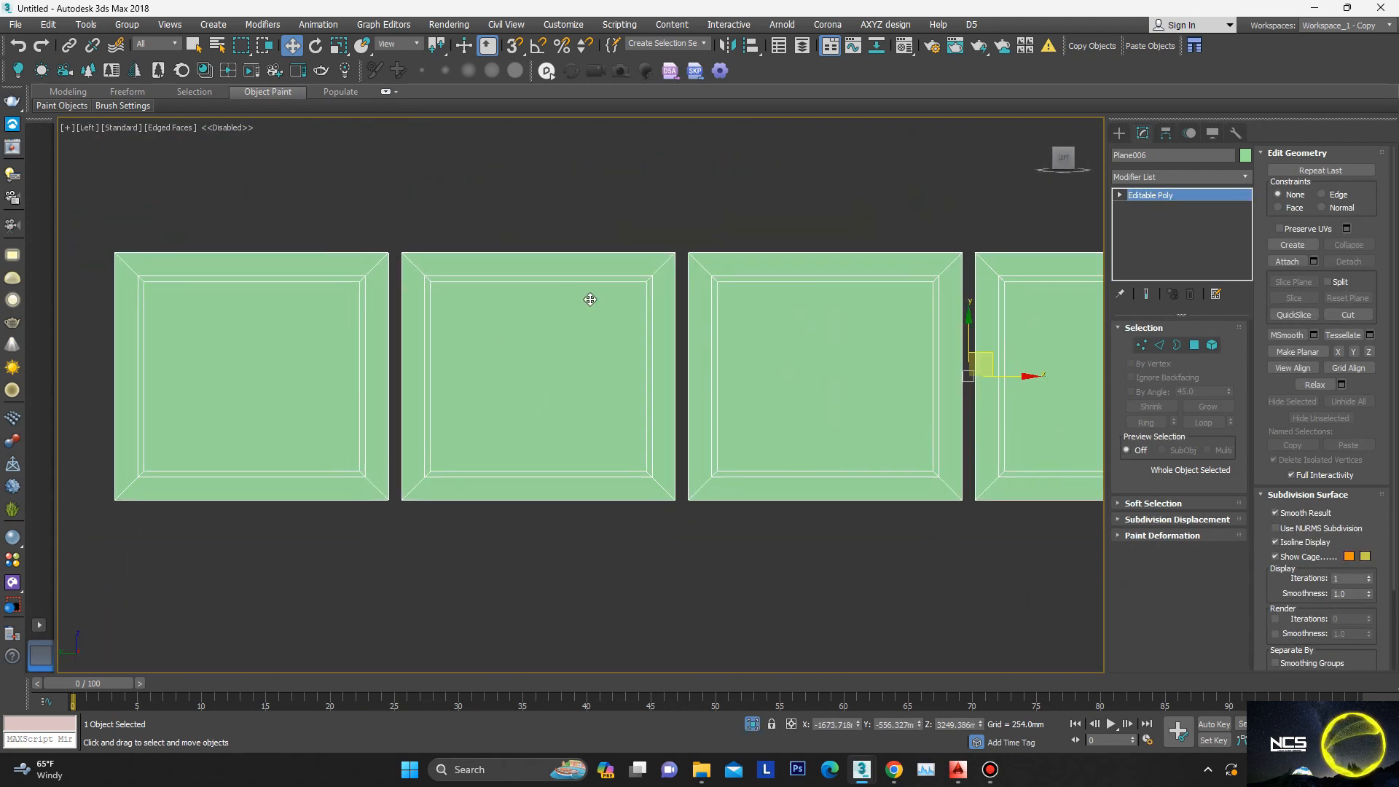
scroll(646, 288, down, 4)
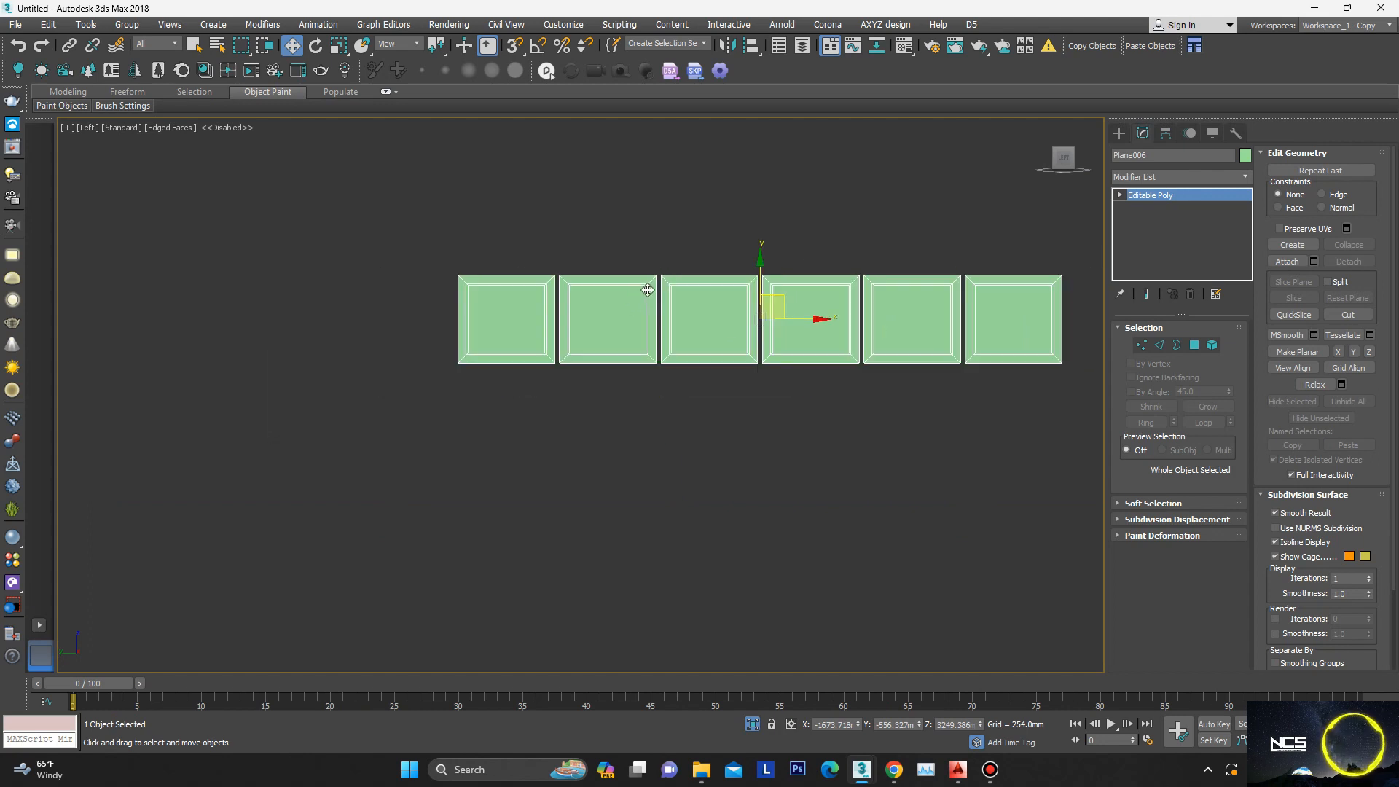
scroll(600, 375, up, 3)
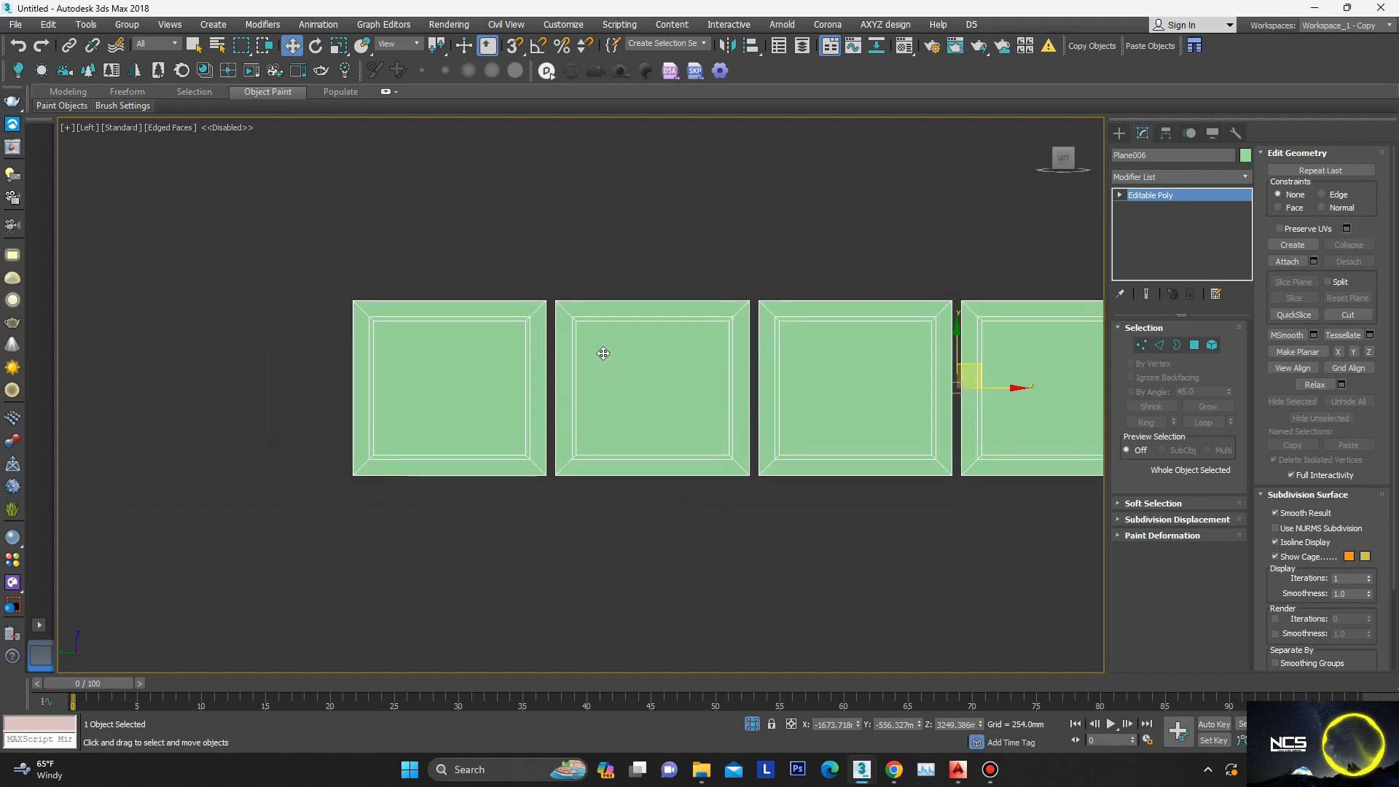
scroll(611, 352, down, 3)
scroll(583, 378, up, 3)
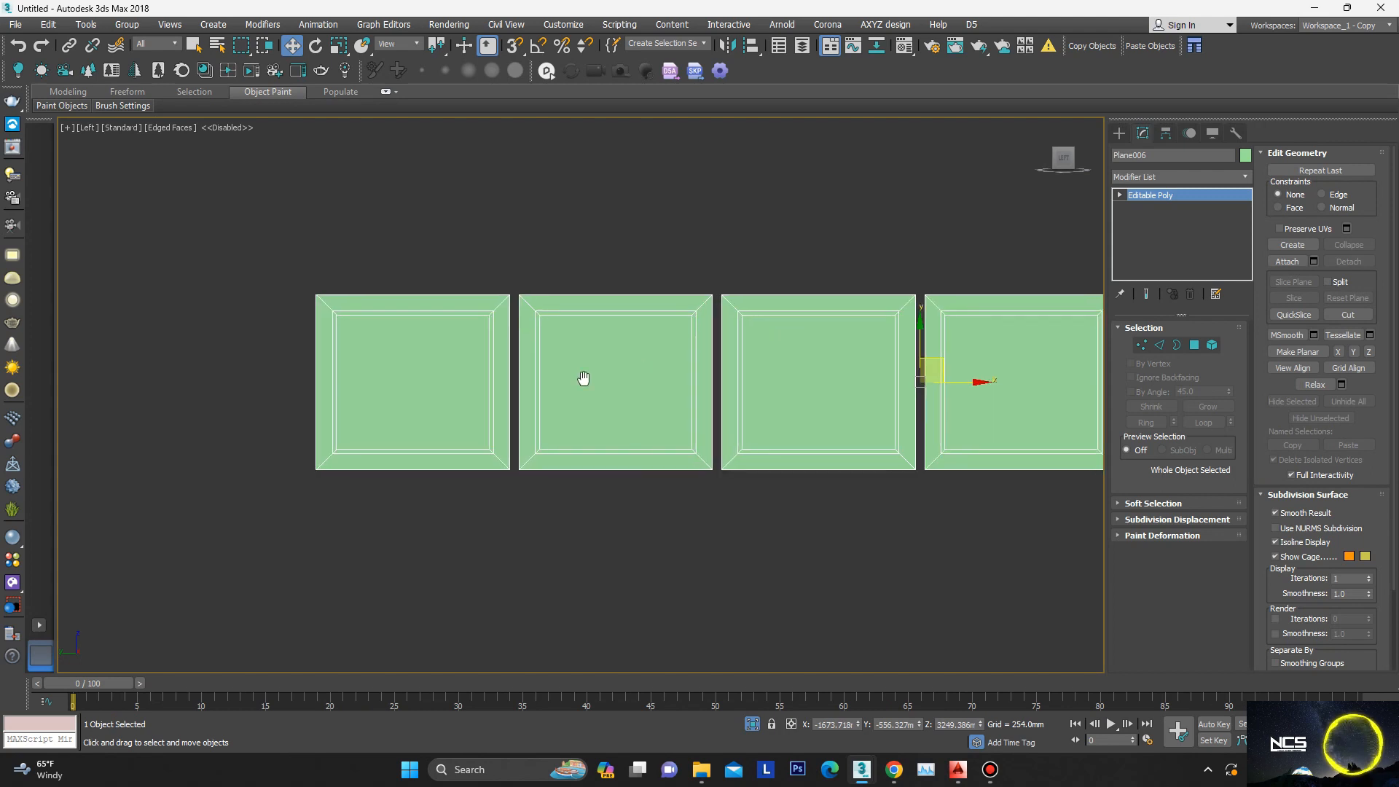
scroll(584, 378, down, 1)
scroll(621, 381, up, 1)
Step: Create a text spline over the first sign panel and set its text to "C"
click(1119, 132)
click(1135, 154)
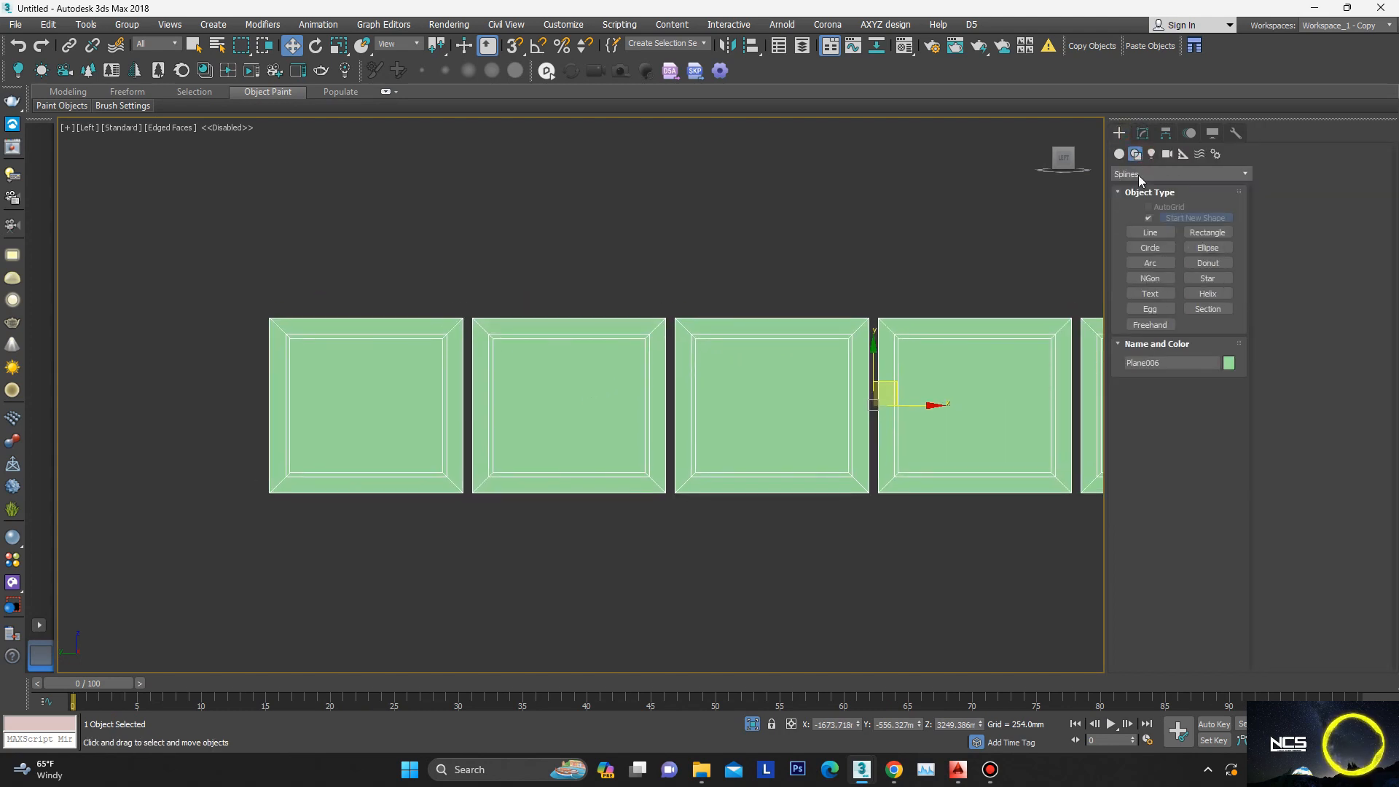
click(1149, 293)
middle_drag(488, 334, 754, 307)
click(621, 378)
key(w)
scroll(638, 411, down, 5)
click(1142, 133)
drag(1174, 470, 1086, 477)
text(C)
Step: Scale the letter C down uniformly and move it so that it fits inside the first sign panel
scroll(706, 425, up, 2)
middle_drag(706, 414, 743, 412)
scroll(634, 353, up, 2)
key(r)
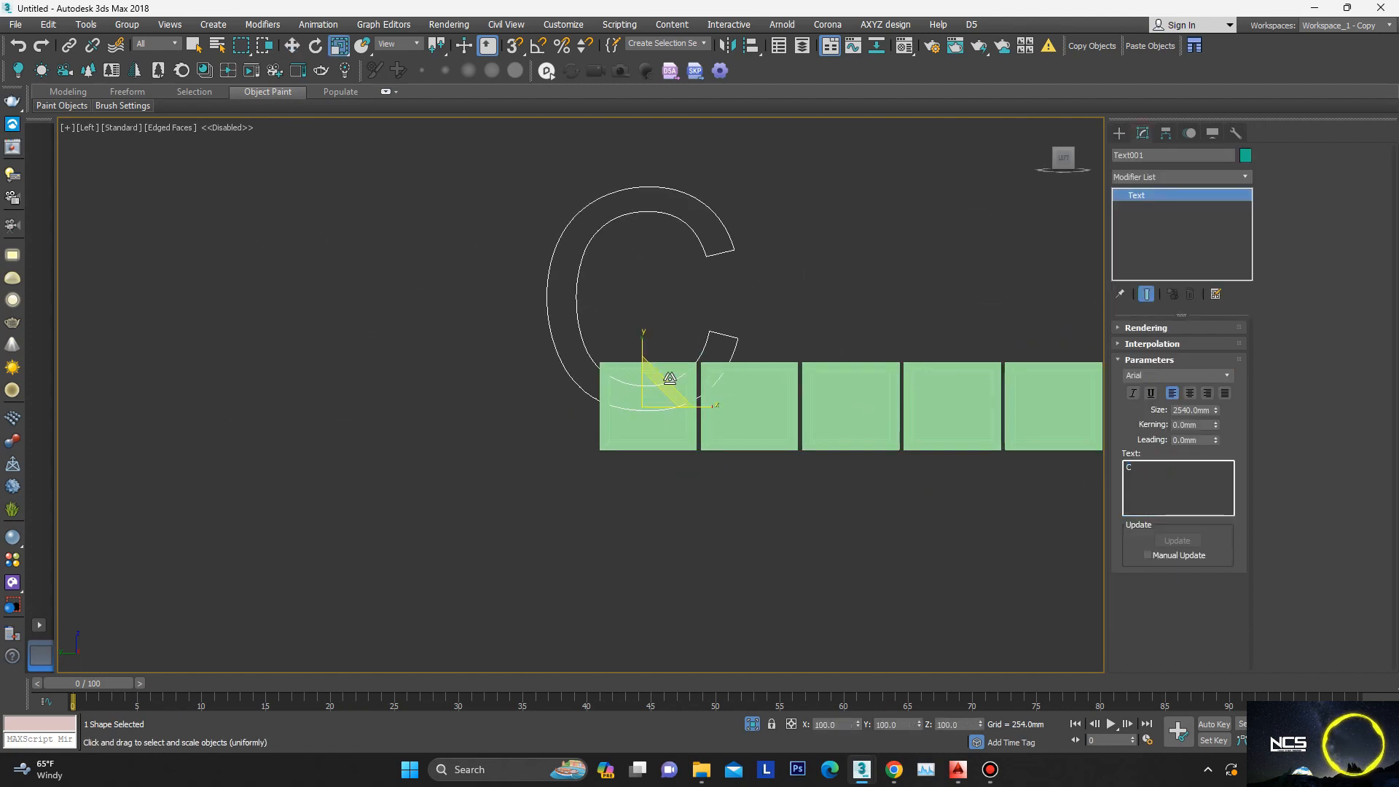
scroll(641, 393, up, 2)
key(w)
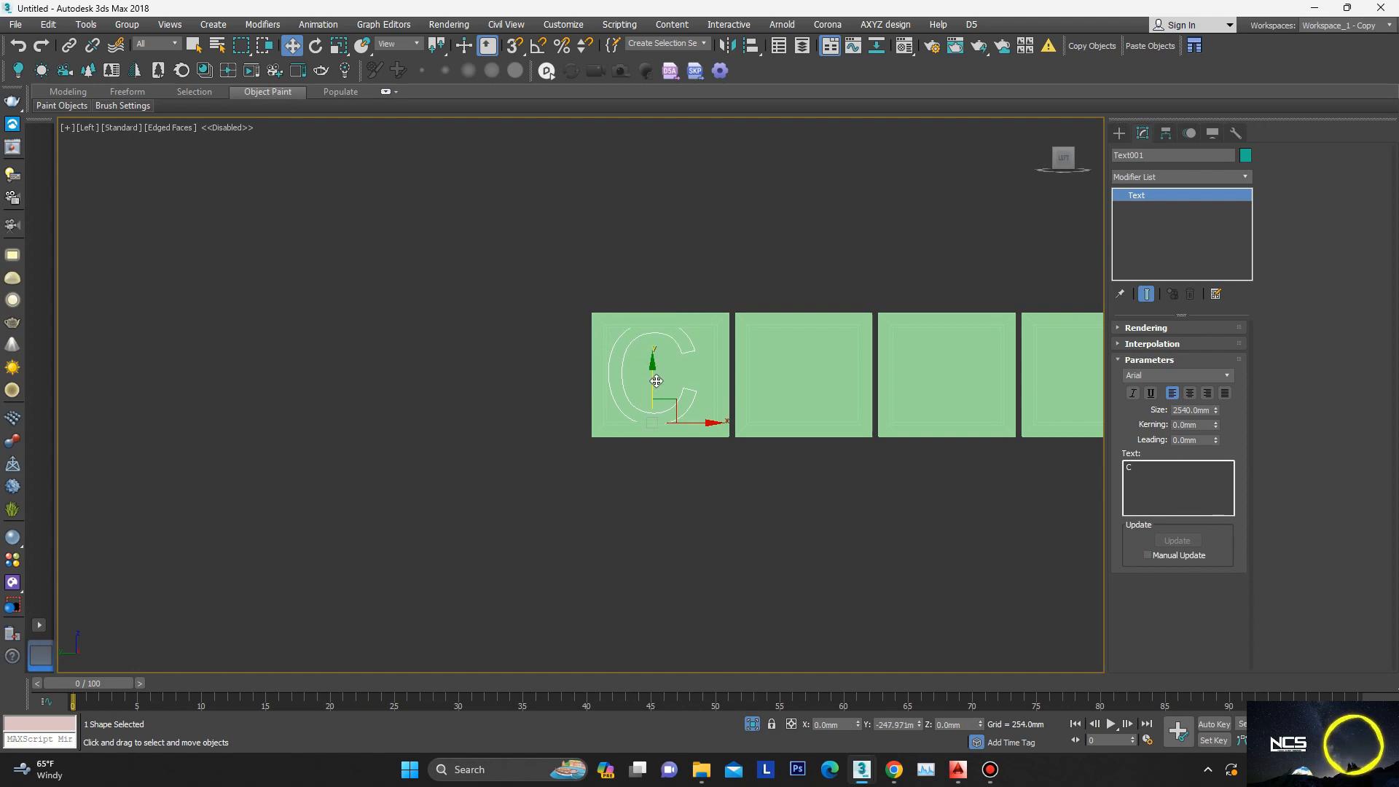
scroll(657, 382, up, 2)
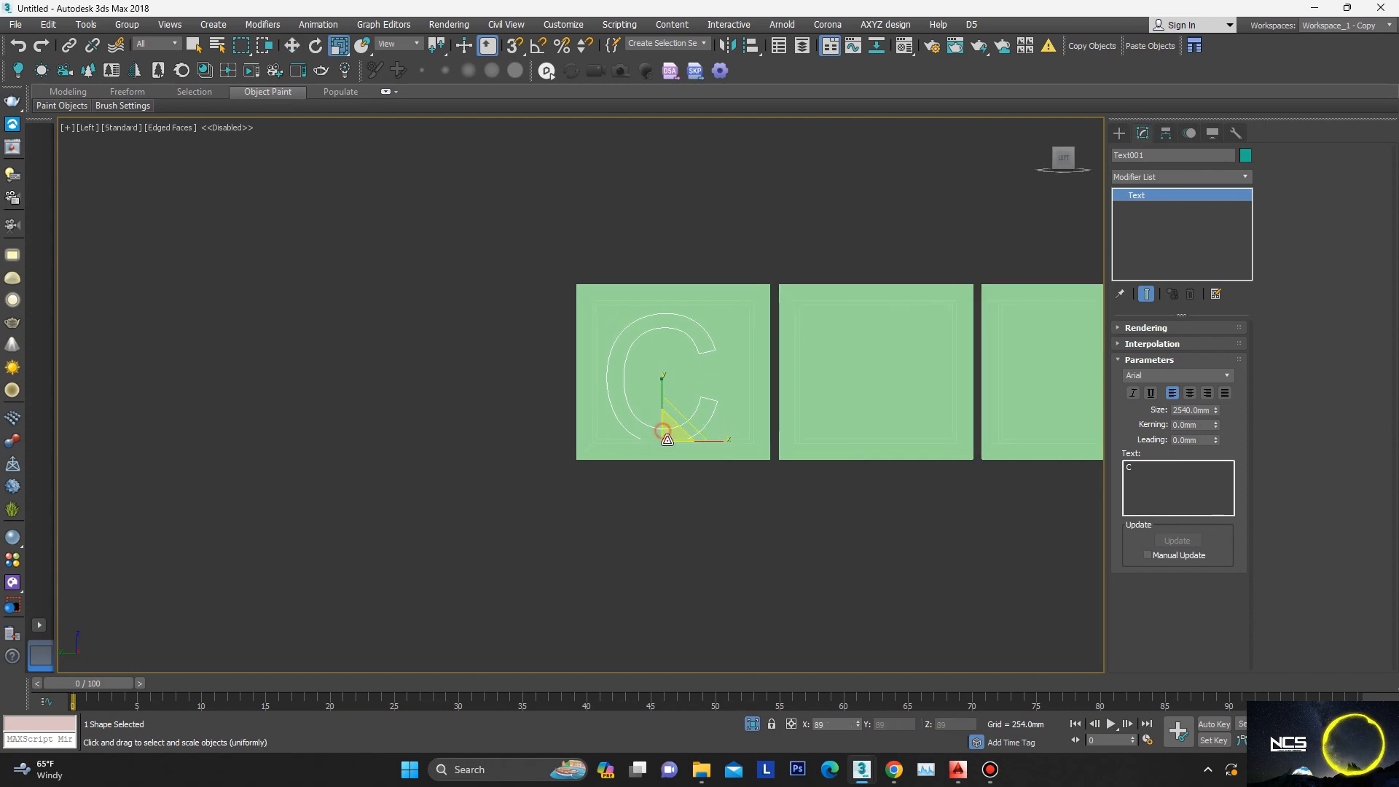
Step: Add an Extrude modifier to the letter C with an amount of 228.6 mm
middle_drag(661, 400, 609, 413)
click(1247, 178)
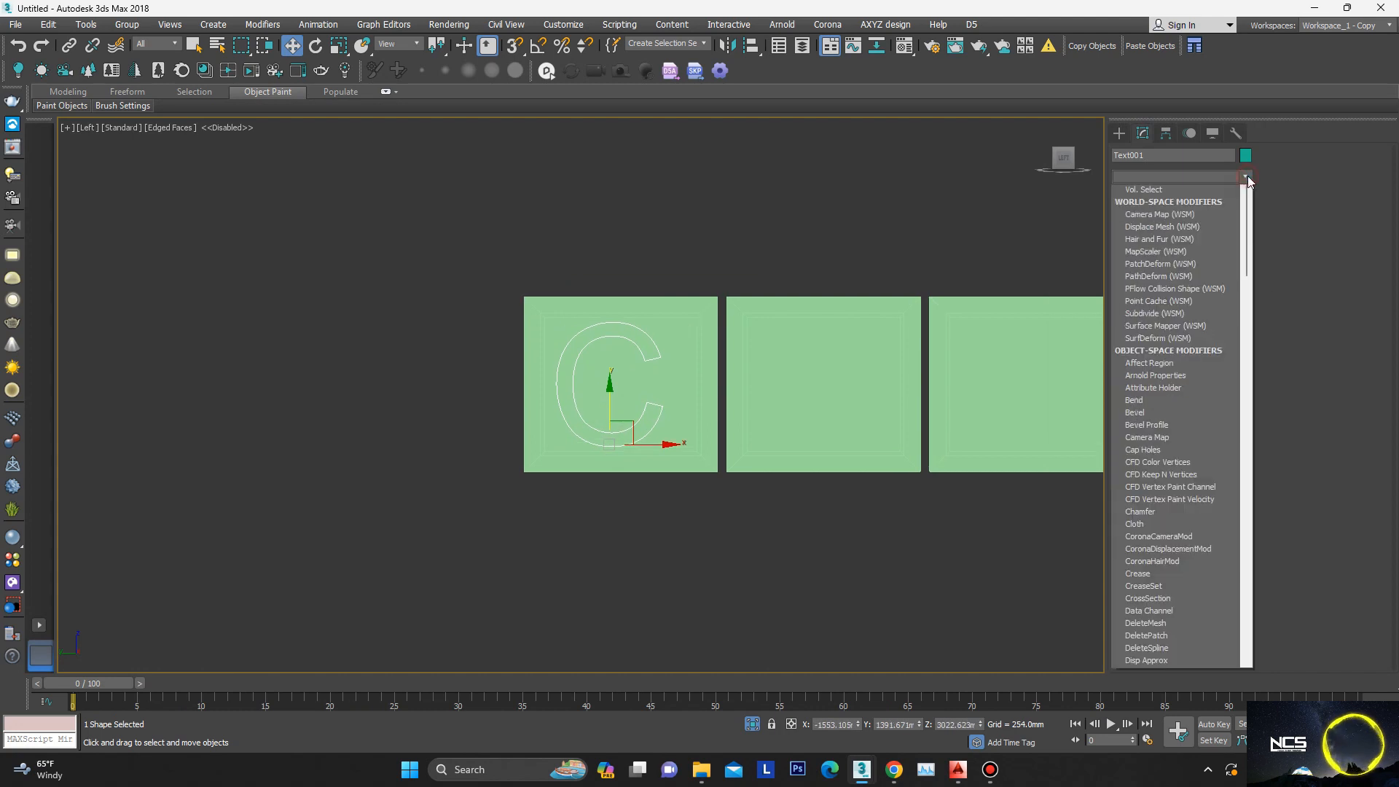
text(ex)
click(1140, 192)
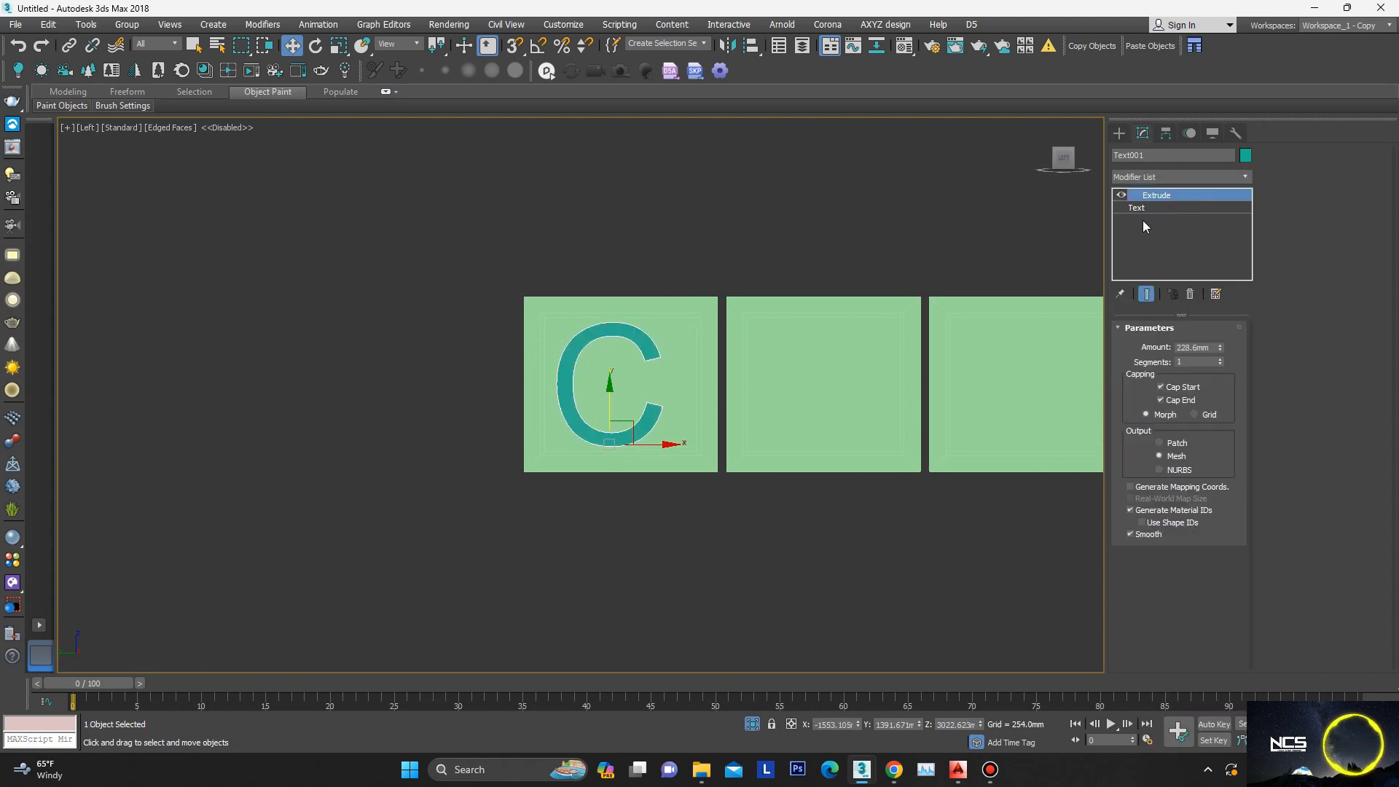
alt+middle_drag(1000, 354, 760, 381)
Step: Change the font of the letter C to Arial Bold
click(1138, 208)
click(1226, 376)
click(1143, 449)
Step: Centre the letter C horizontally on the first sign panel using the midpoint snap
alt+middle_drag(767, 292, 736, 306)
key(f)
key(l)
scroll(747, 304, down, 5)
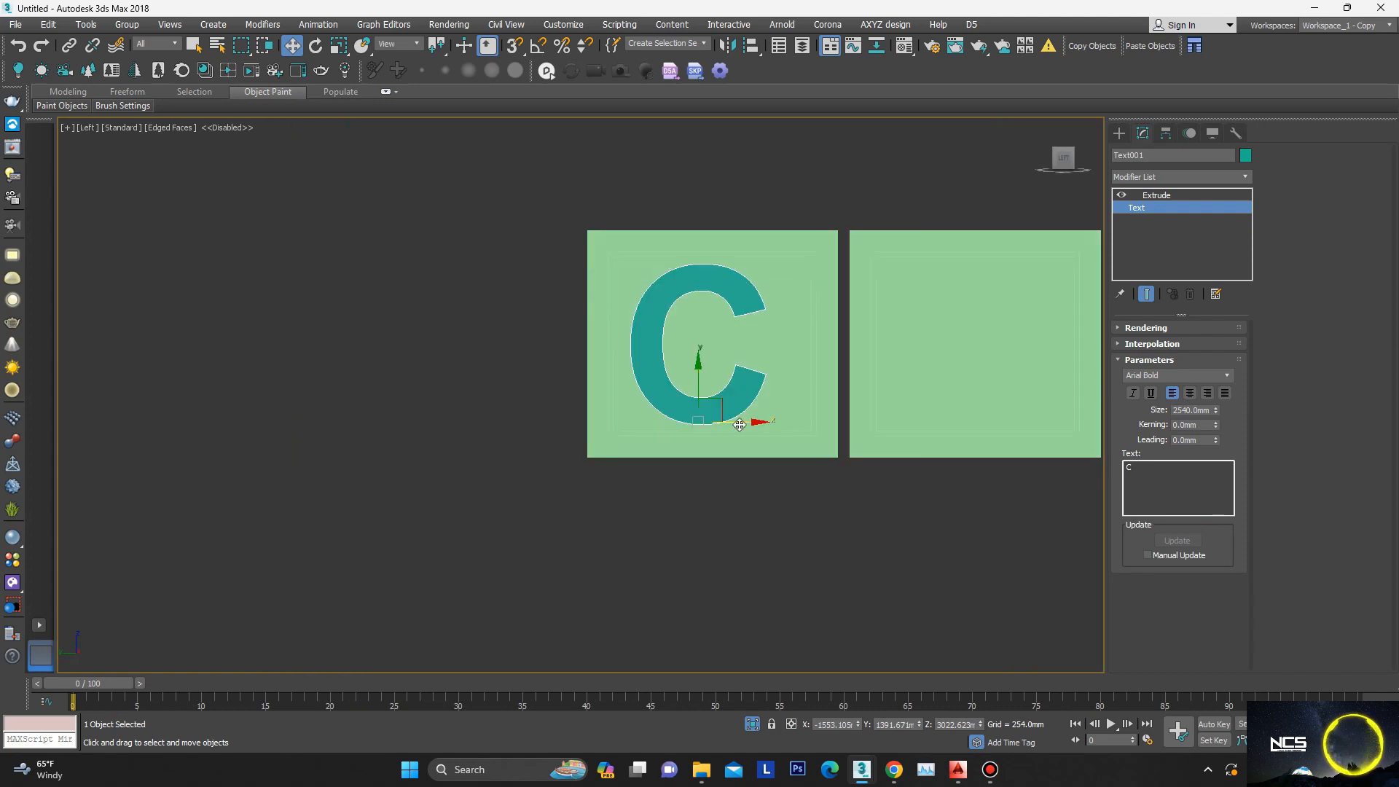
alt+middle_drag(718, 437, 796, 391)
scroll(743, 400, up, 5)
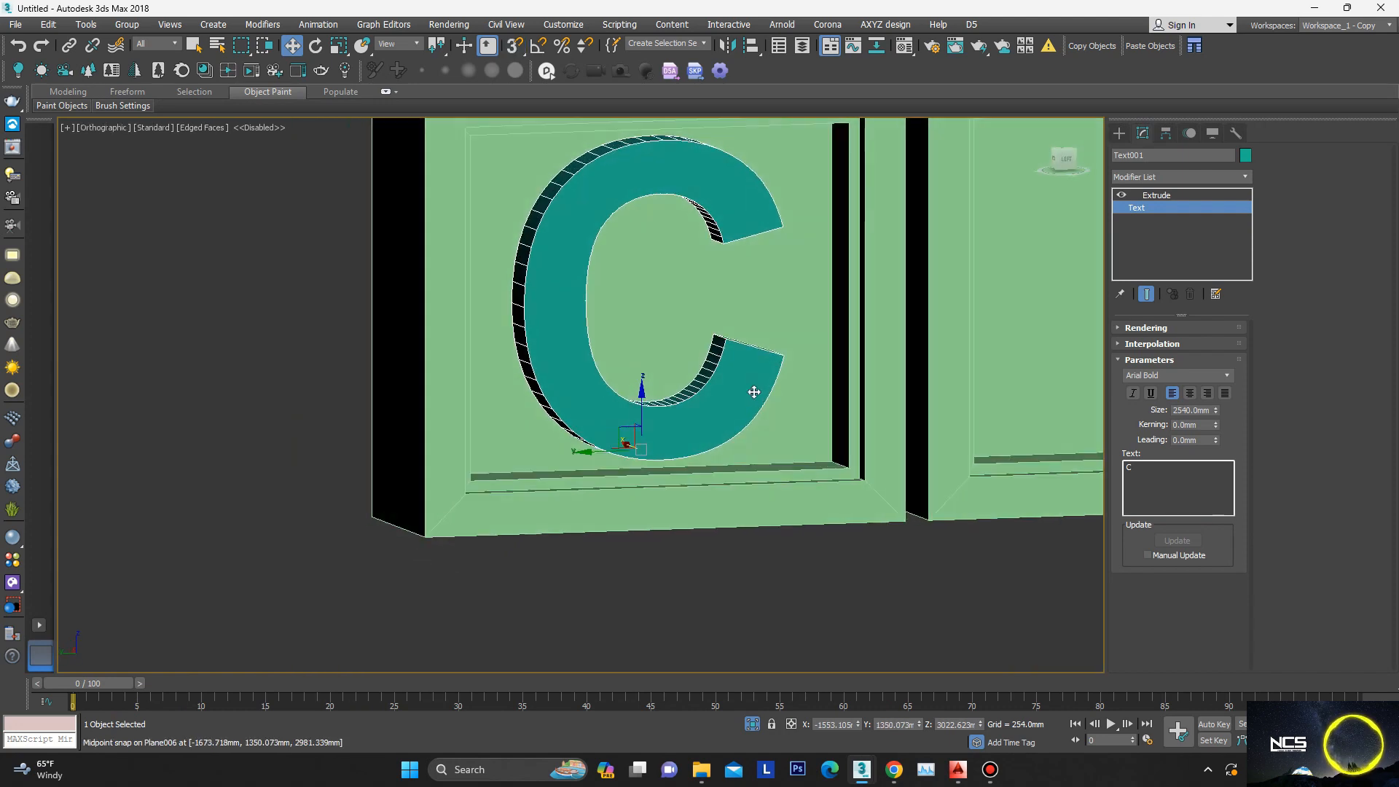
key(l)
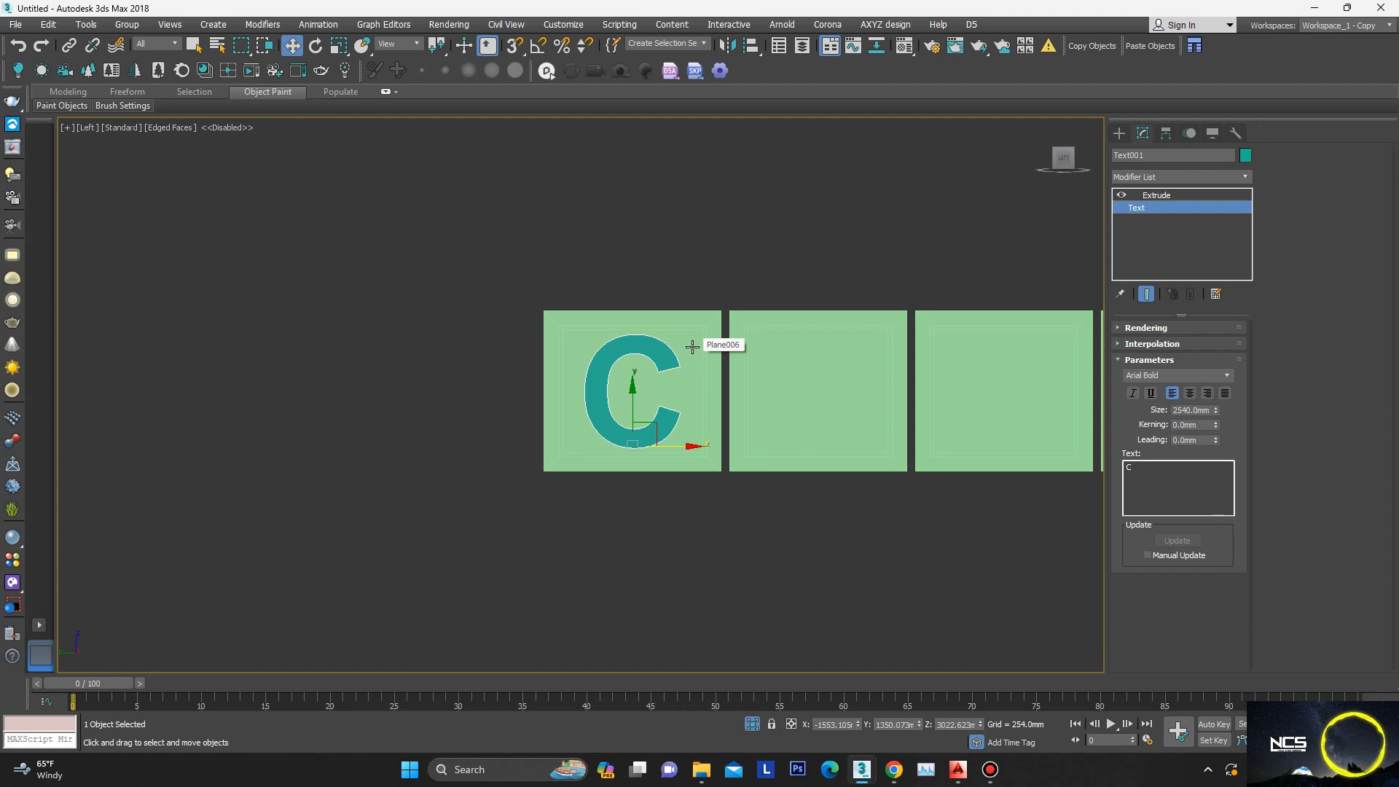
Step: Clone the letter C with snapping from panel to panel as 5 copies, one for each remaining panel
middle_drag(687, 388, 617, 393)
key(s)
shift+drag(606, 452, 748, 332)
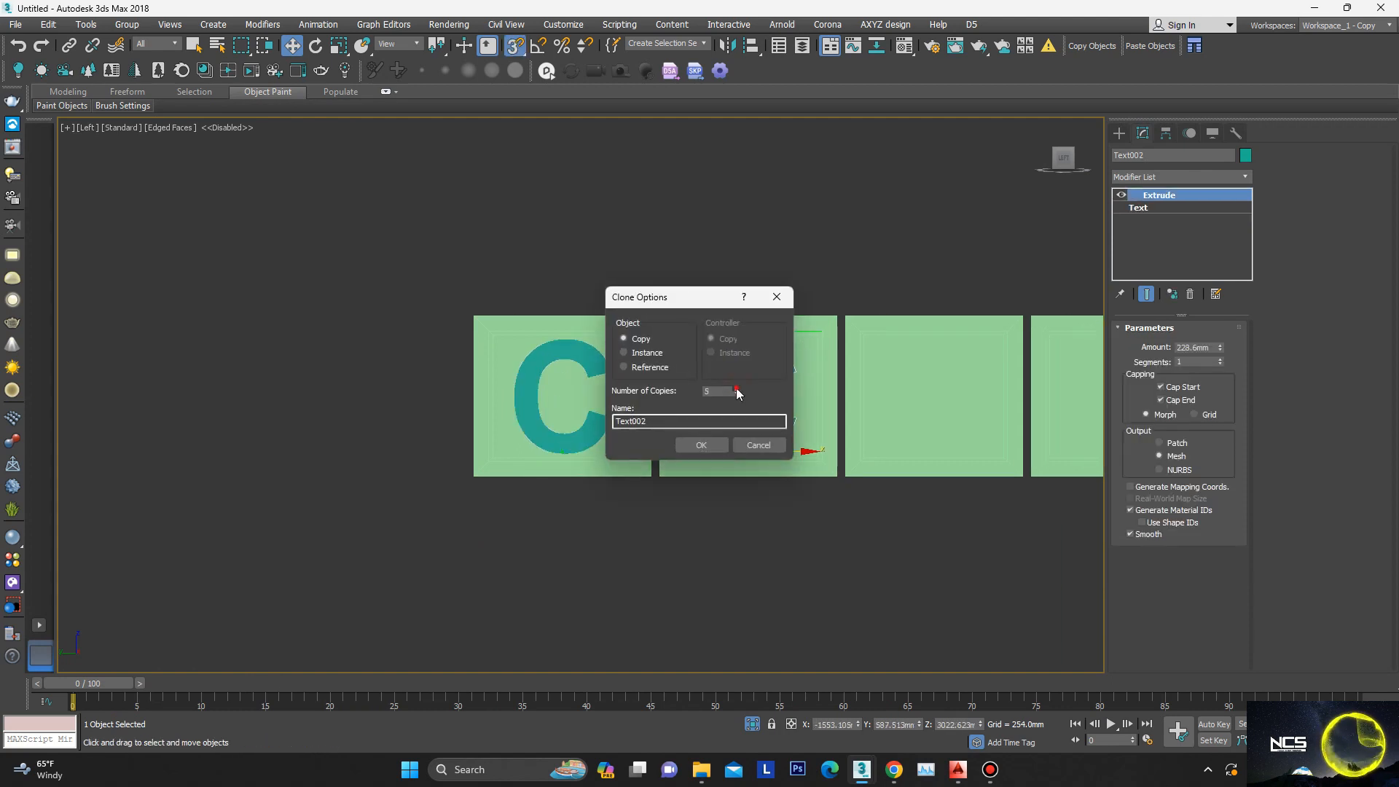
click(701, 444)
Step: Turn snapping off and change the second panel's letter to "O"
scroll(896, 409, down, 2)
mouse_move(897, 408)
middle_down()
mouse_move(596, 392)
mouse_move(635, 382)
mouse_move(789, 414)
middle_up()
key(s)
scroll(644, 431, up, 2)
click(645, 431)
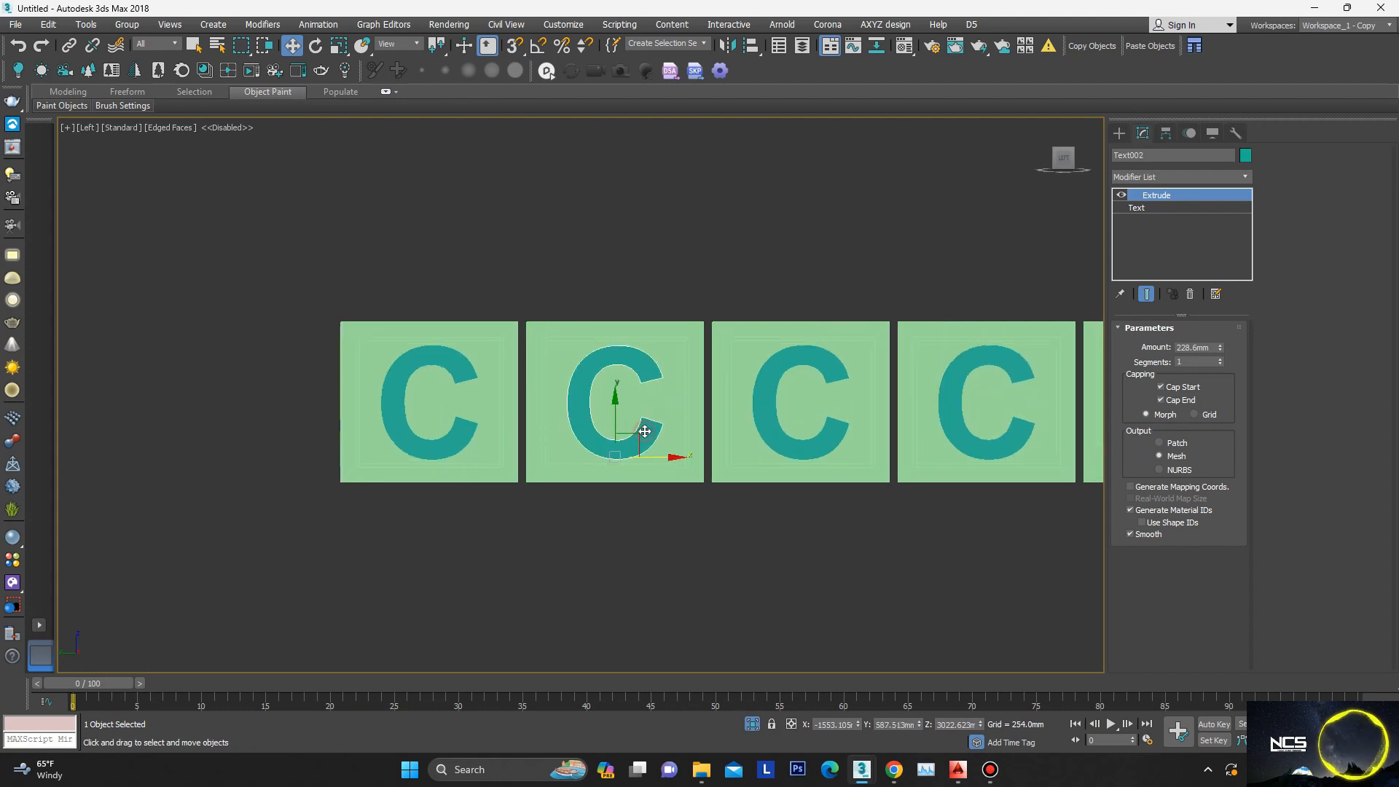
click(1156, 208)
text(o)
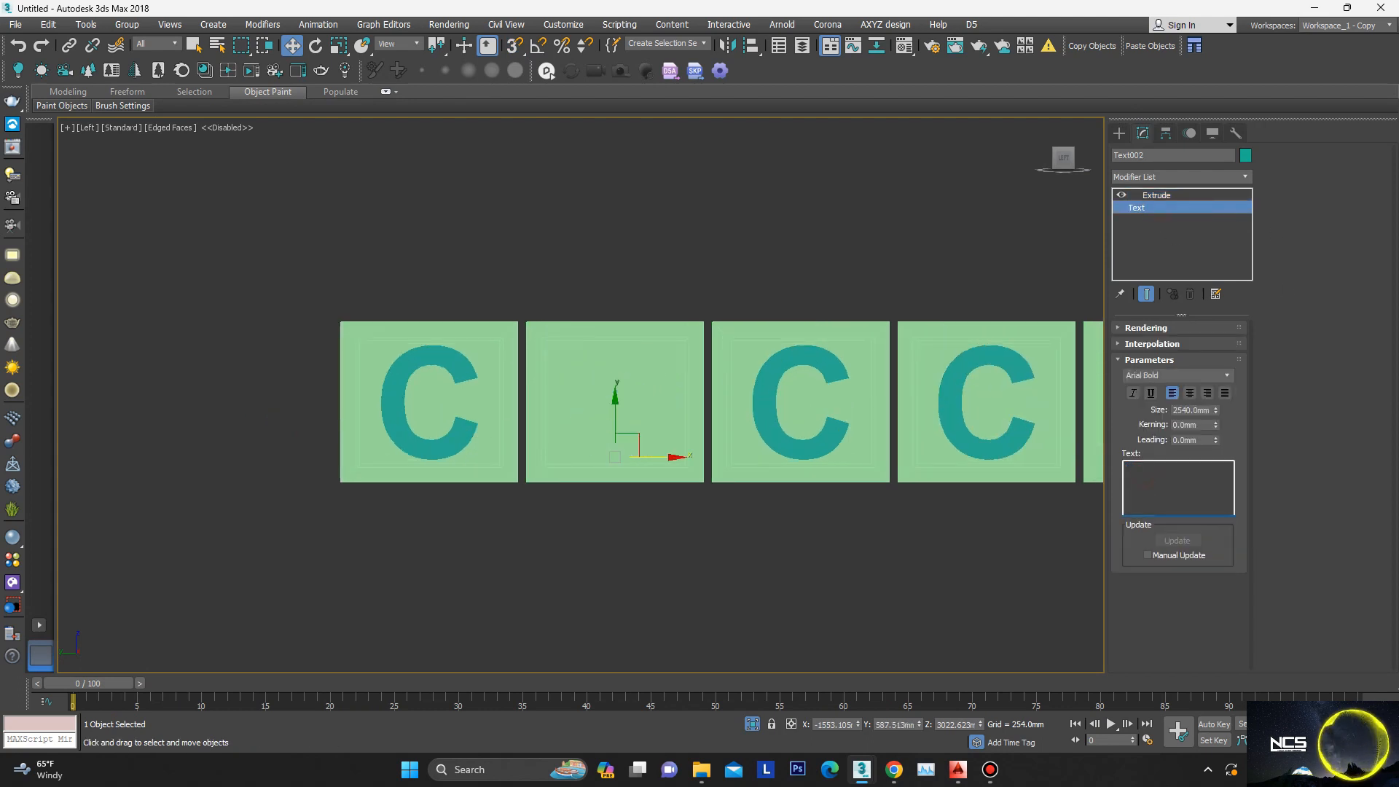
text(O)
Step: Change the third panel's letter to a capital "F"
middle_drag(833, 400, 717, 398)
click(720, 425)
click(1155, 208)
double_click(1145, 472)
text(f)
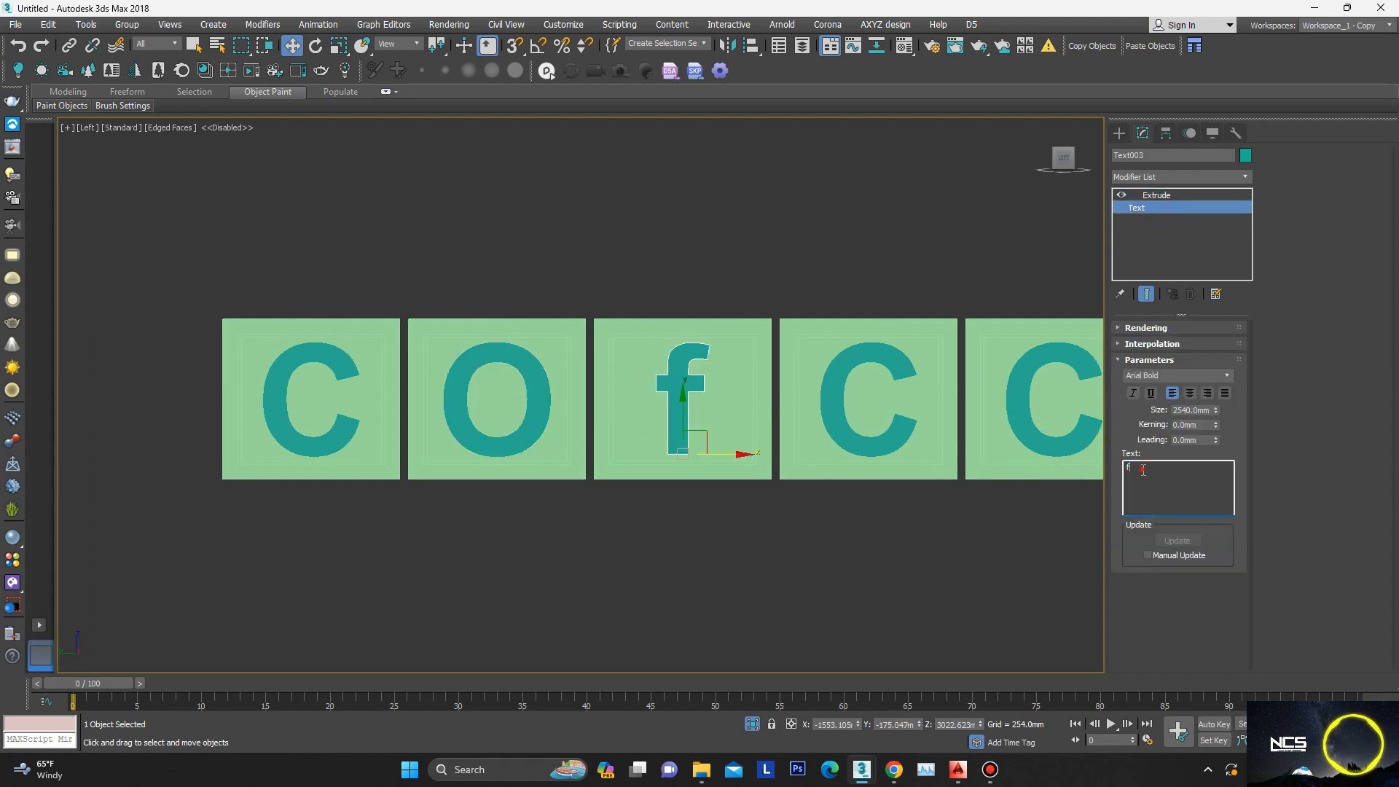
key(BackSpace)
text(F)
Step: Change the fourth panel's letter to "F"
middle_drag(856, 467, 791, 456)
click(837, 420)
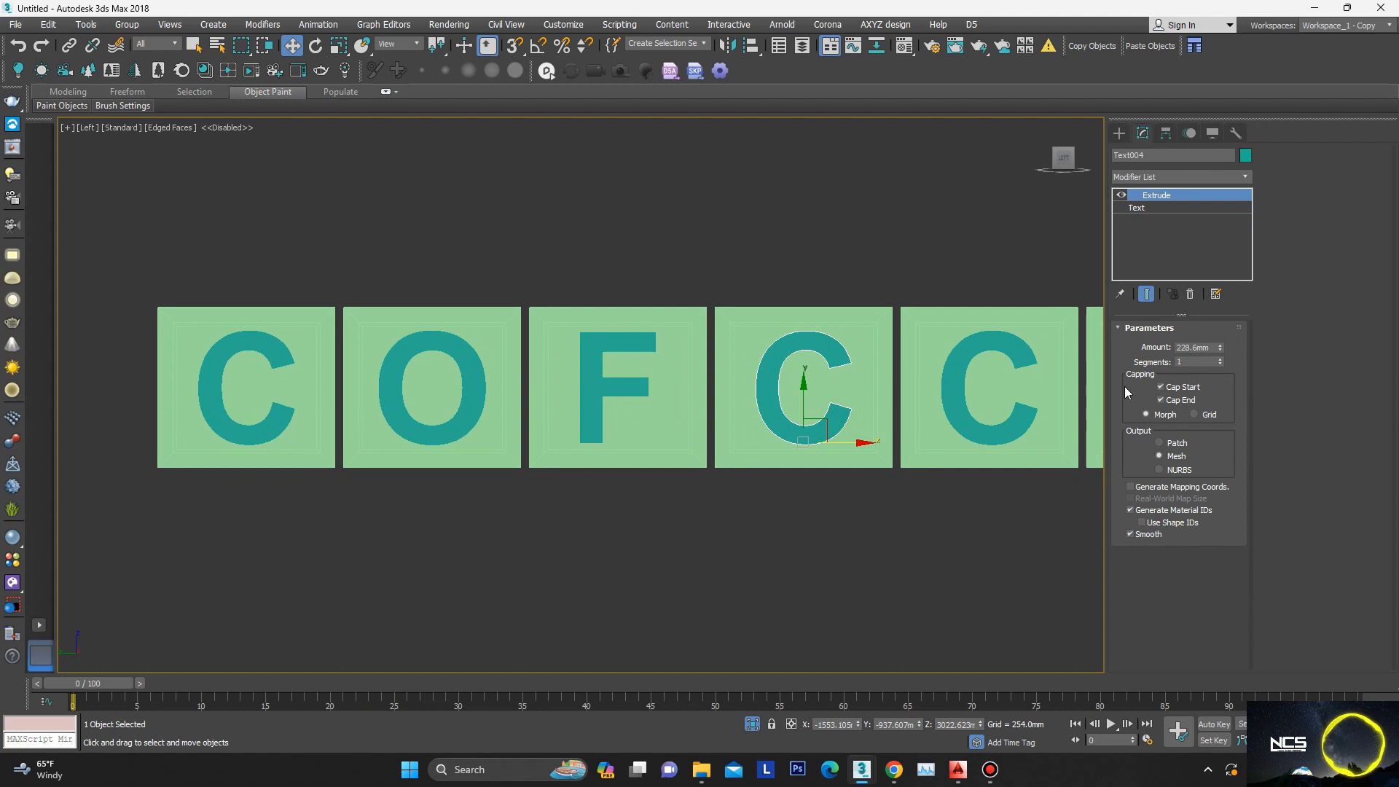
click(1168, 208)
text(F)
Step: Change the fifth panel's letter to "E"
middle_drag(762, 408, 578, 372)
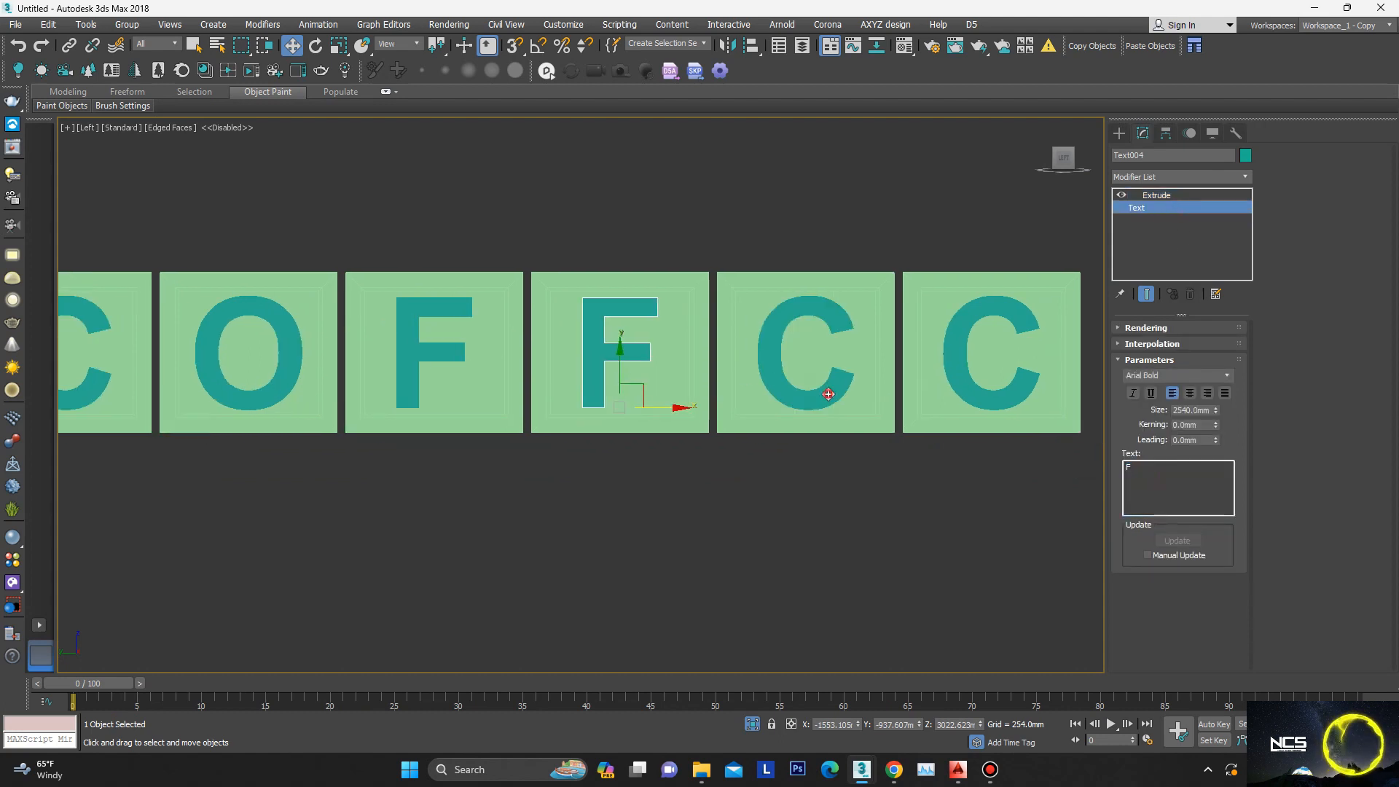
click(828, 394)
click(1170, 208)
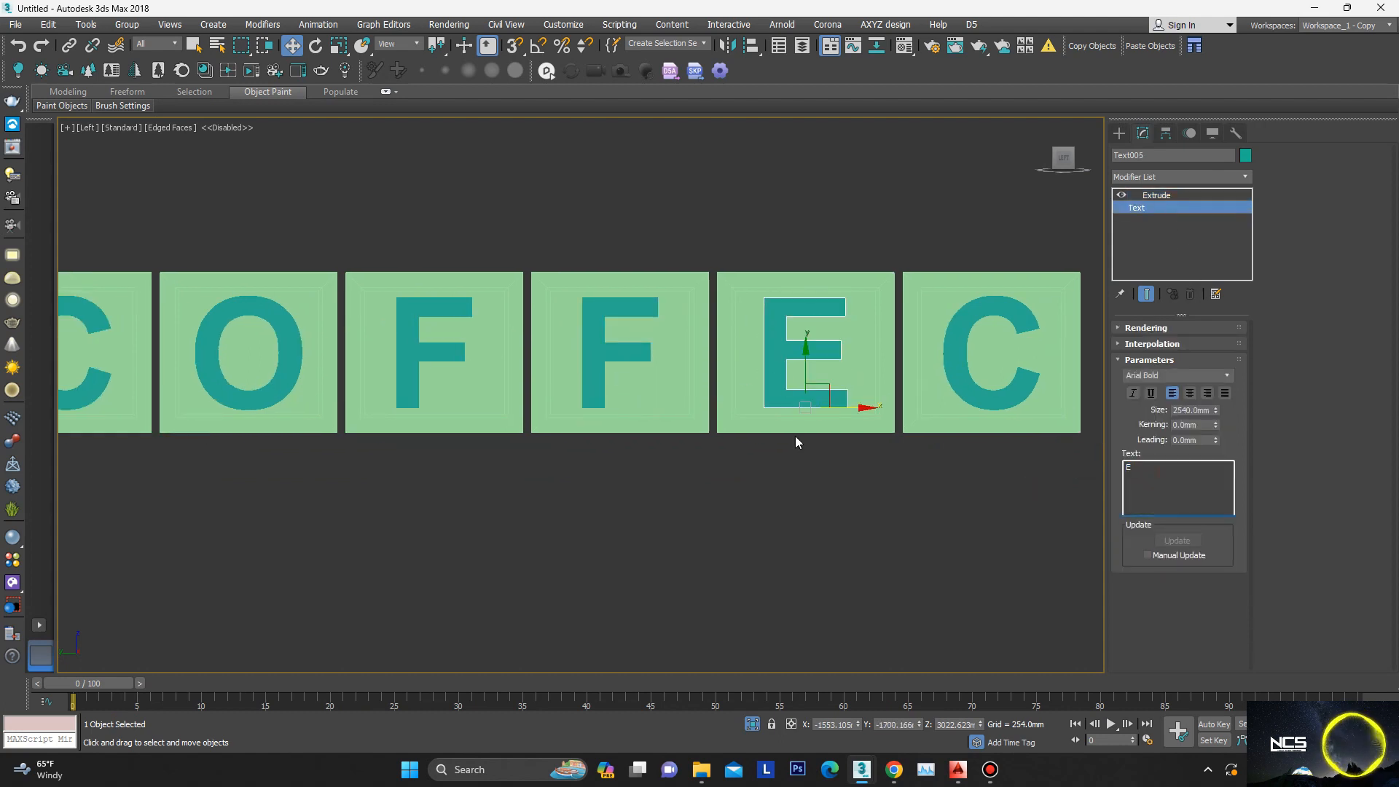
Step: Copy the letter E onto the sixth panel and delete the leftover C there
middle_drag(796, 441, 679, 462)
shift+drag(683, 384, 869, 384)
key(Return)
scroll(870, 384, up, 2)
click(928, 415)
key(Delete)
Step: Exit isolation to bring back the whole building together with the lettered sign
middle_drag(849, 403, 688, 376)
scroll(732, 357, down, 4)
middle_drag(633, 331, 717, 298)
middle_drag(714, 280, 697, 382)
alt+middle_drag(697, 382, 703, 408)
click(751, 723)
scroll(714, 334, down, 4)
alt+middle_drag(715, 334, 935, 397)
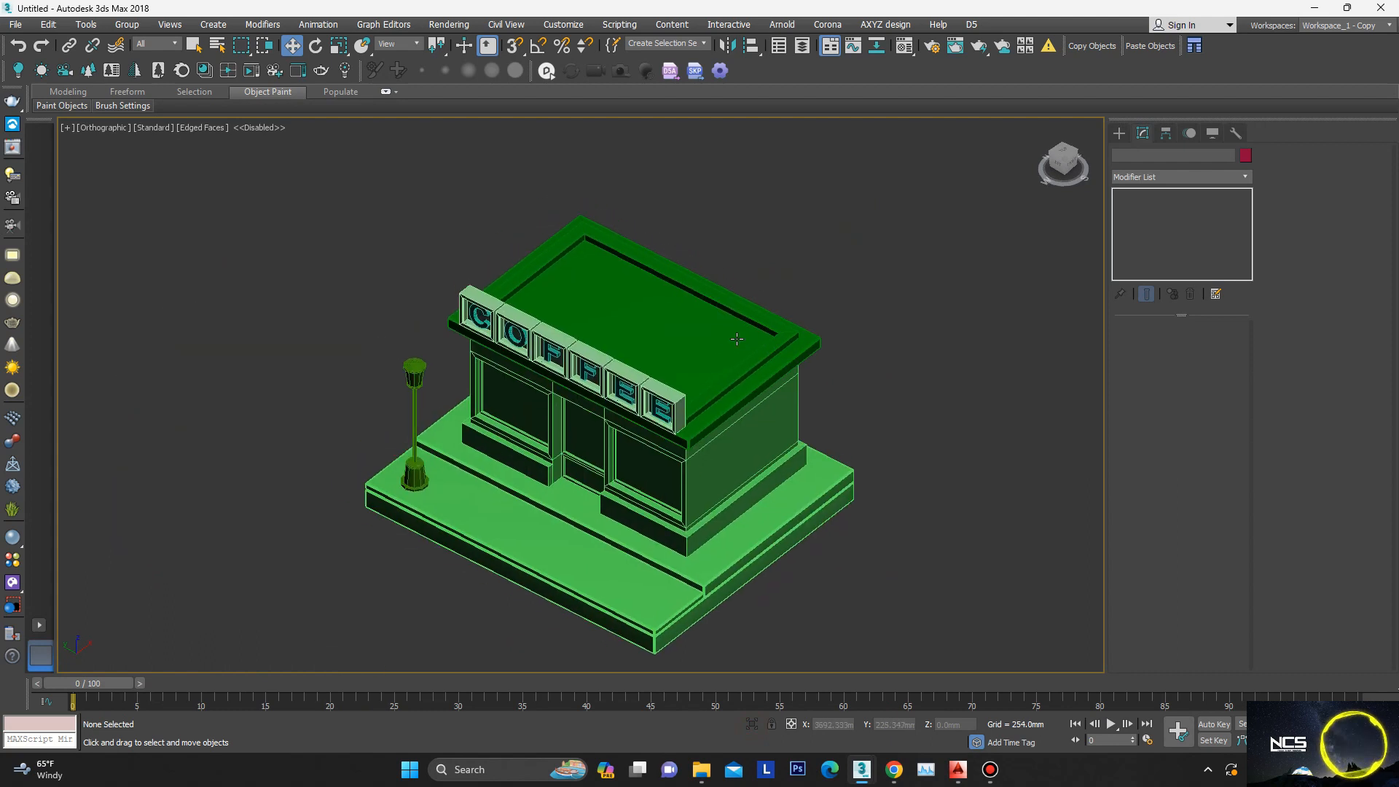
scroll(718, 375, down, 2)
Step: Create a large, low cylinder on the ground behind the building
click(1122, 133)
click(1118, 154)
click(1149, 251)
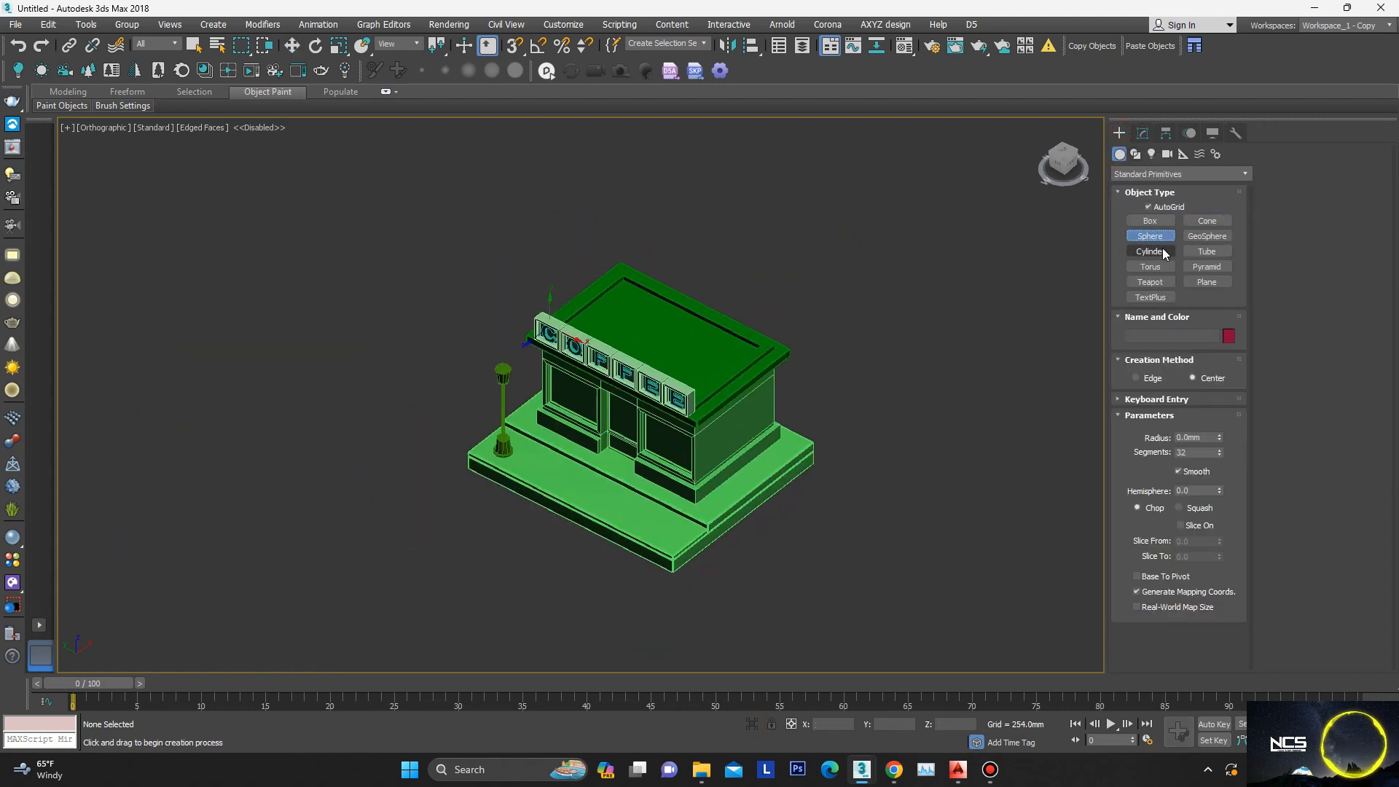
alt+middle_drag(806, 250, 705, 405)
drag(764, 372, 727, 399)
click(743, 372)
key(w)
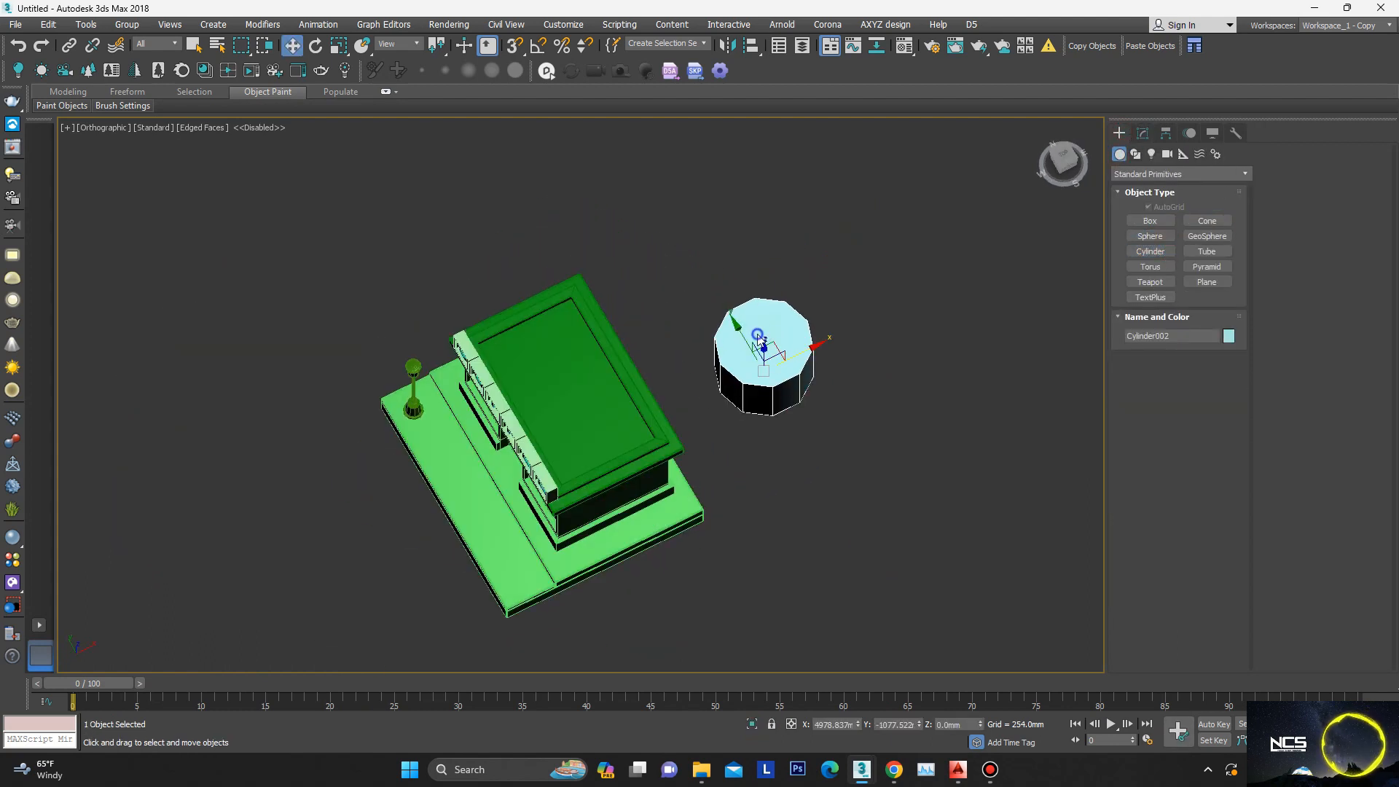
Step: Move the cylinder in the Front view so that it stands on top of the building's roof
key(f)
scroll(740, 282, down, 4)
middle_drag(740, 283, 773, 358)
key(F3)
drag(774, 357, 612, 235)
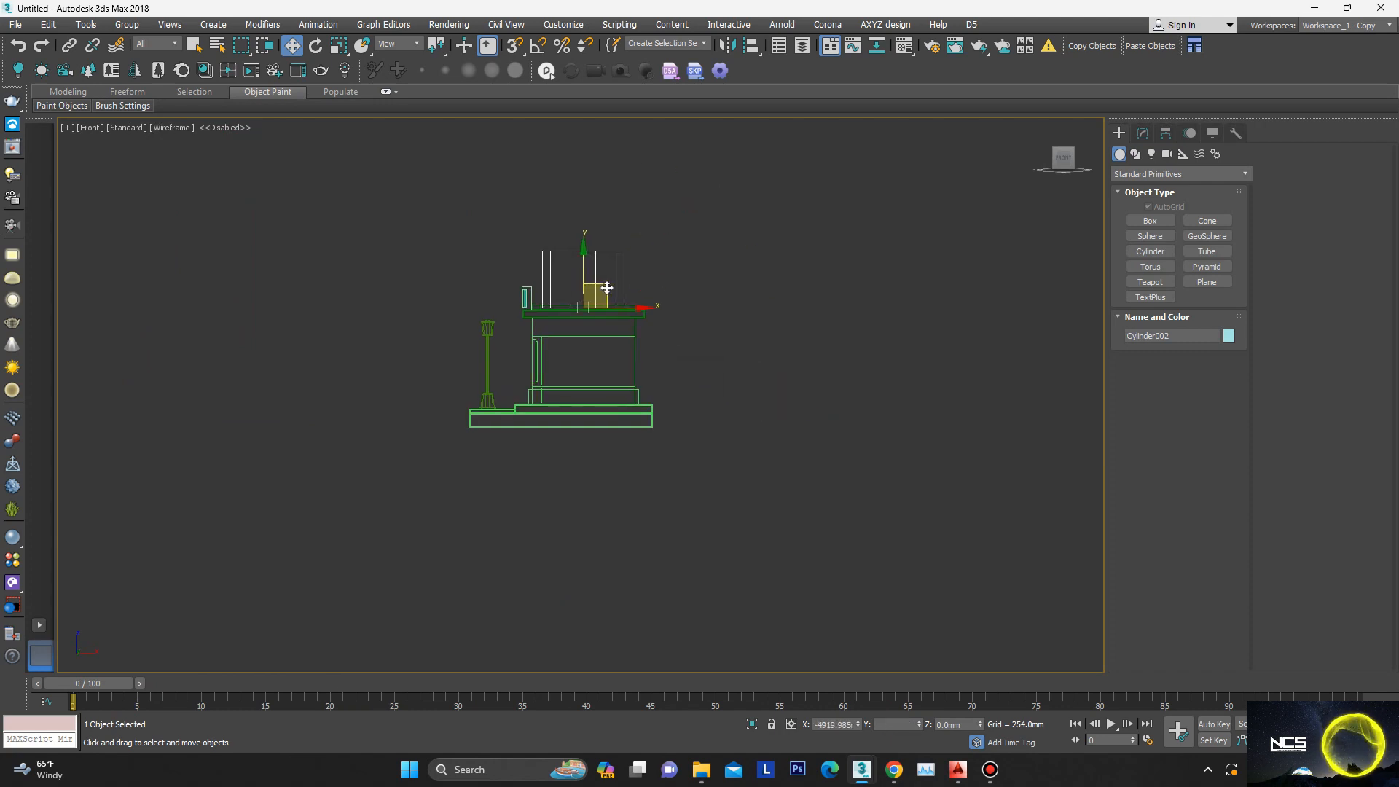
Step: Convert the rooftop cylinder to Editable Poly and delete its top polygon to open it
scroll(534, 291, up, 5)
scroll(694, 291, down, 7)
mouse_move(694, 284)
alt+middle_down()
mouse_move(664, 330)
mouse_move(735, 349)
alt+middle_up()
key(F3)
right_click(962, 401)
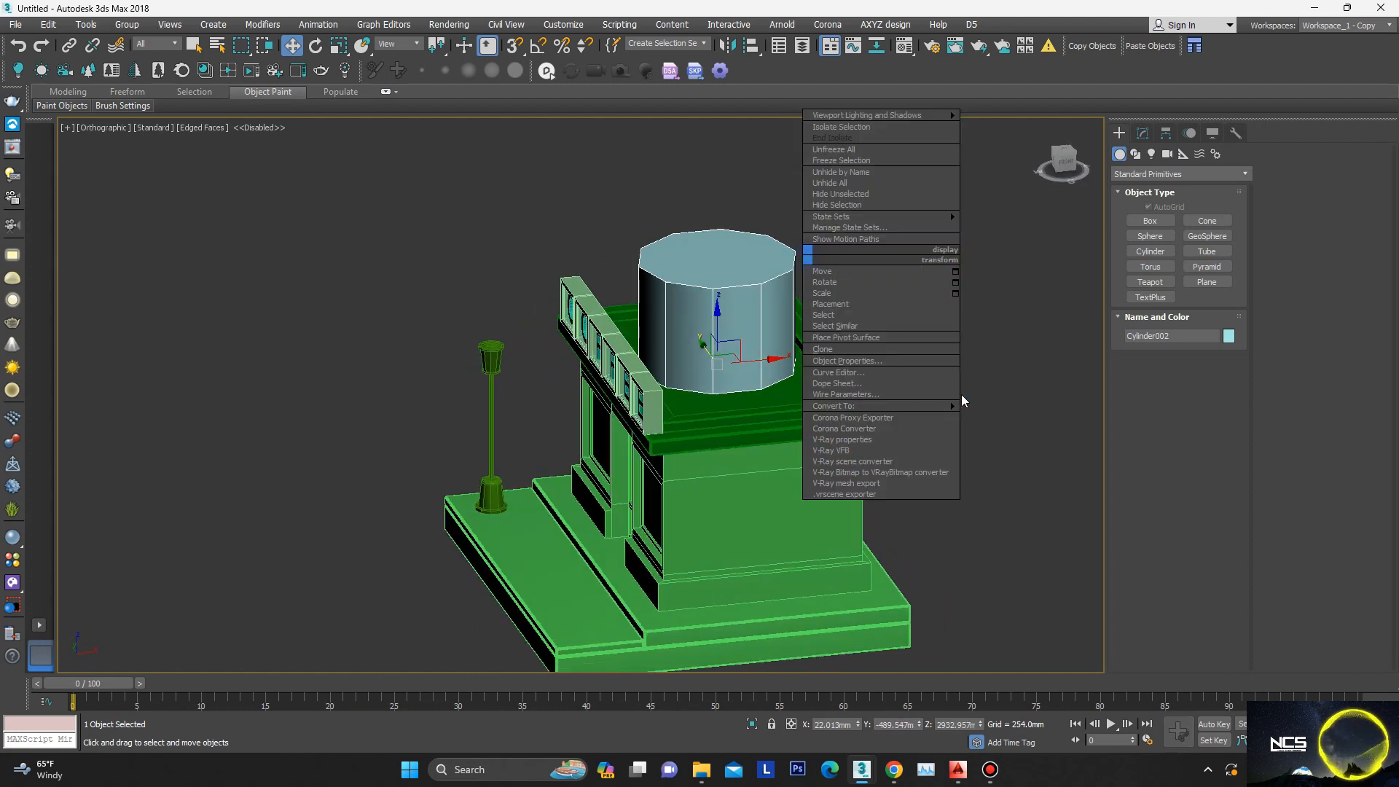
mouse_move(962, 401)
click(1017, 416)
key(4)
click(712, 227)
key(Delete)
Step: Scale the cylinder's bottom ring of vertices inward so that the wall tapers toward the roof
alt+middle_drag(758, 284, 833, 357)
click(724, 315)
key(1)
drag(869, 310, 589, 453)
alt+middle_drag(588, 453, 671, 365)
drag(712, 362, 767, 405)
alt+middle_drag(767, 405, 836, 312)
Step: Connect the ring of vertical side edges with a middle edge loop and scale it outward to give the cup a bulge
scroll(835, 312, up, 4)
key(2)
click(849, 294)
key(alt+r)
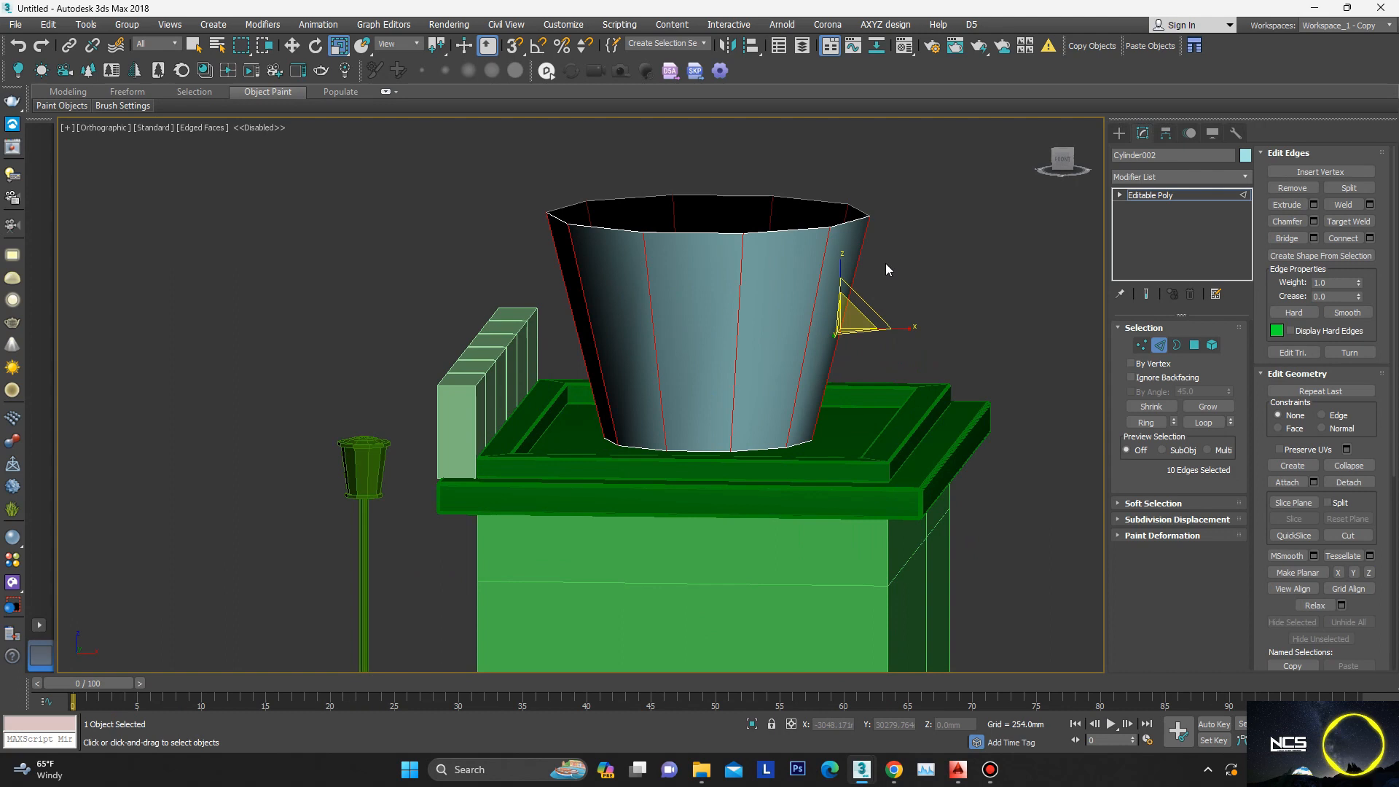
right_click(885, 266)
click(859, 307)
scroll(719, 322, down, 3)
alt+middle_drag(719, 322, 743, 373)
Step: Inset the cup's bottom polygon by about 247 mm and collapse the inner polygon to its centre
key(w)
scroll(730, 352, up, 3)
key(4)
right_click(759, 340)
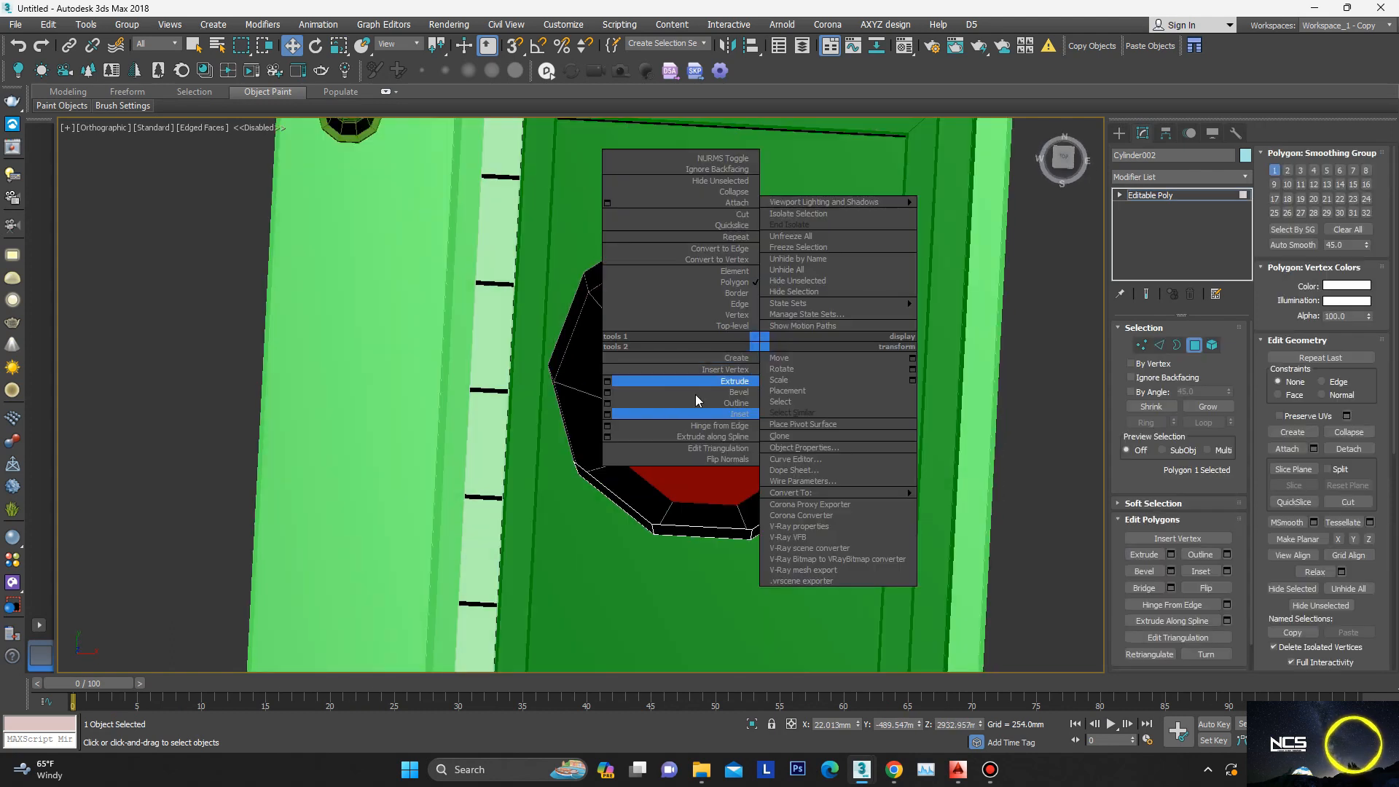
click(611, 415)
drag(589, 426, 600, 396)
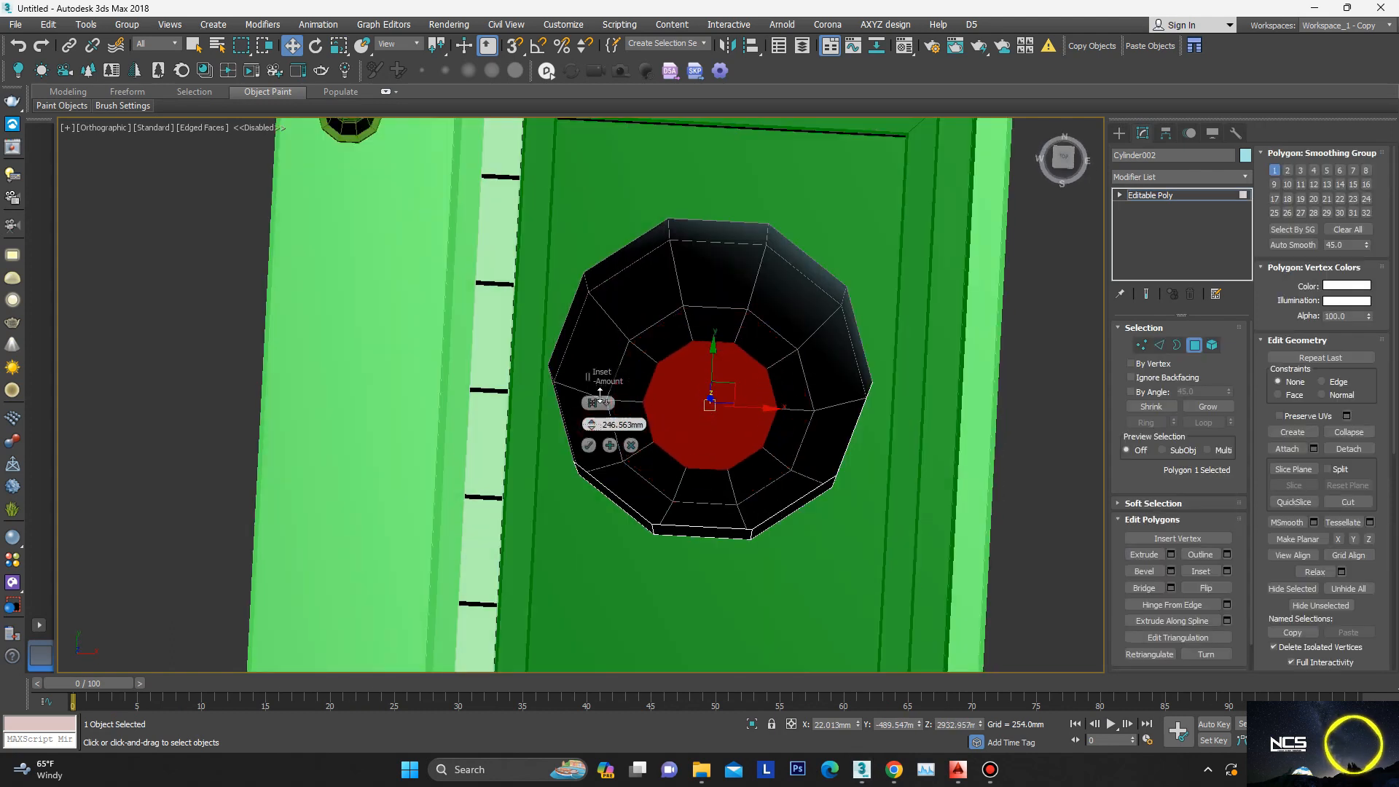
click(606, 445)
click(588, 446)
right_click(778, 380)
click(761, 231)
scroll(743, 379, down, 4)
alt+middle_drag(737, 415, 719, 339)
Step: Scale the whole cup uniformly to about 109 percent
click(1186, 196)
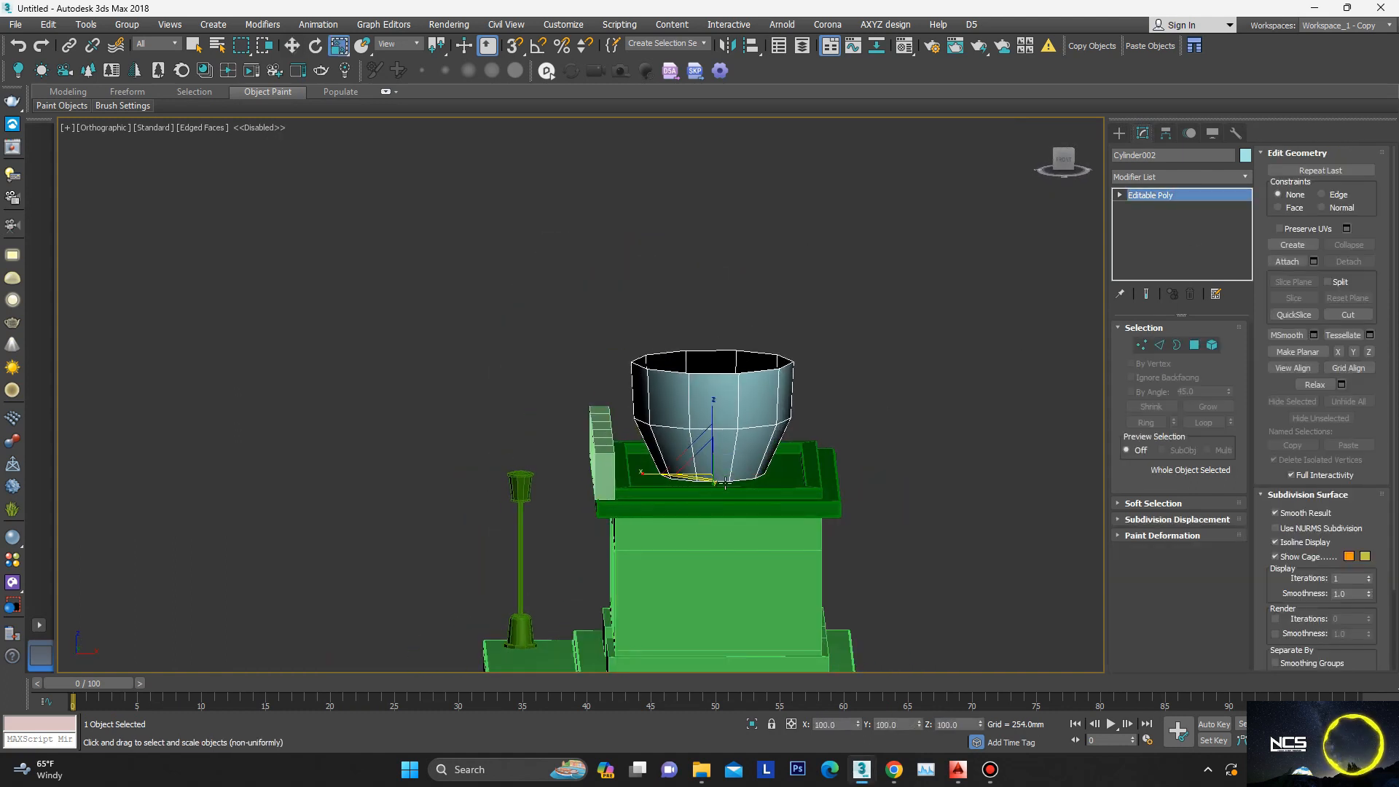
key(r)
mouse_move(772, 474)
alt+middle_down()
mouse_move(787, 464)
mouse_move(770, 484)
alt+middle_up()
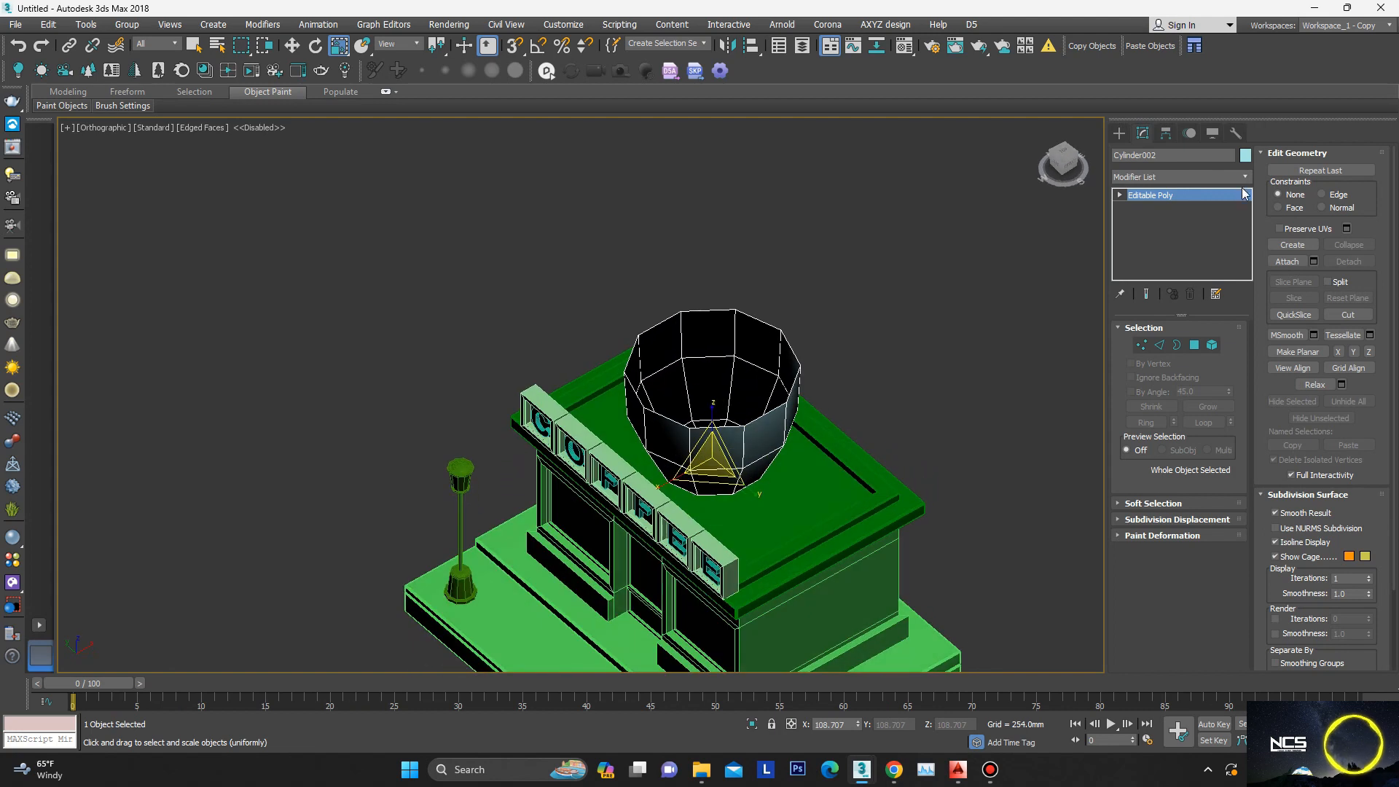
Step: Add a Shell modifier to the cup with an outer amount of about 138 mm
click(1243, 178)
click(911, 327)
text(xshe)
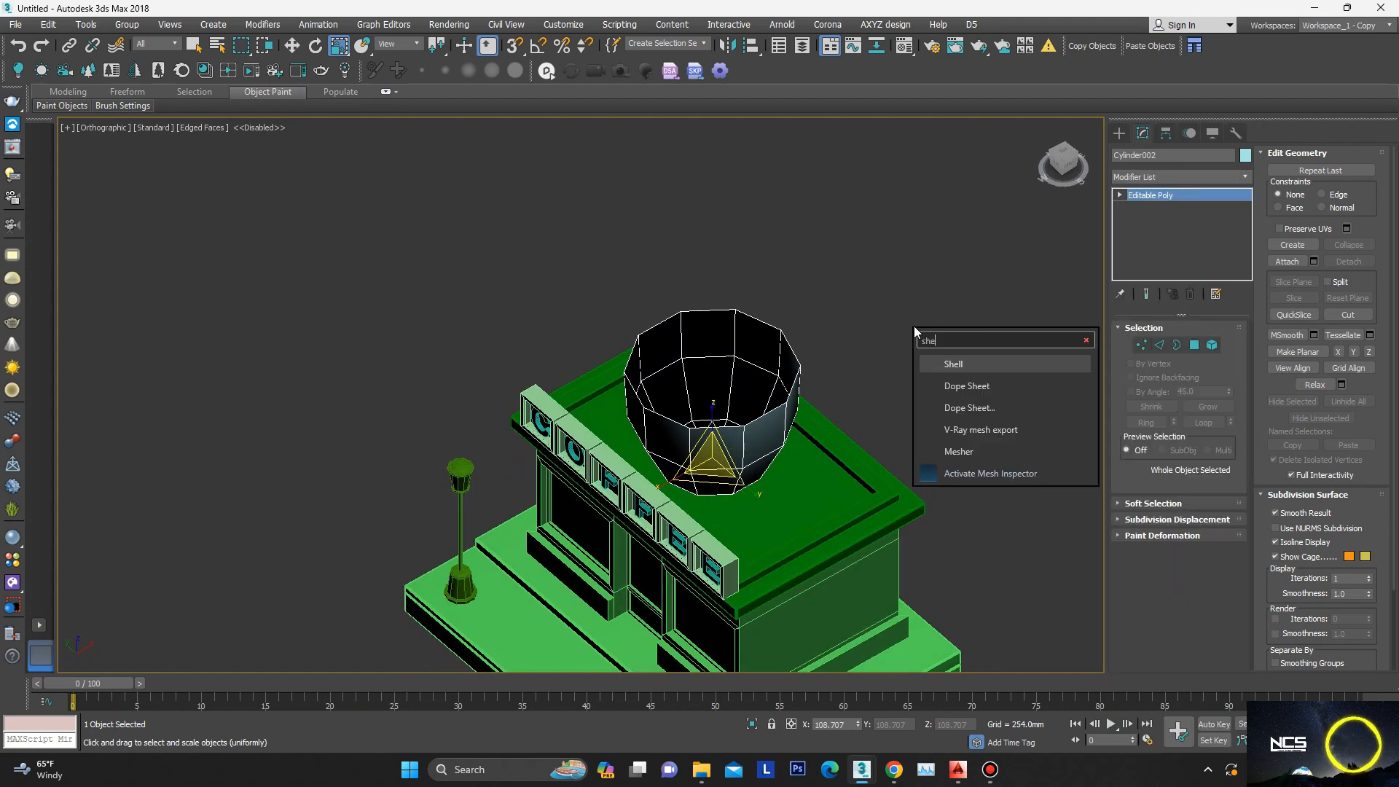
click(968, 363)
scroll(742, 454, up, 4)
drag(1226, 365, 1194, 48)
scroll(1042, 208, down, 3)
alt+middle_drag(1020, 247, 885, 310)
scroll(880, 313, up, 1)
Step: Add a TurboSmooth modifier to the cup and turn off the display of edged faces
text(xtu)
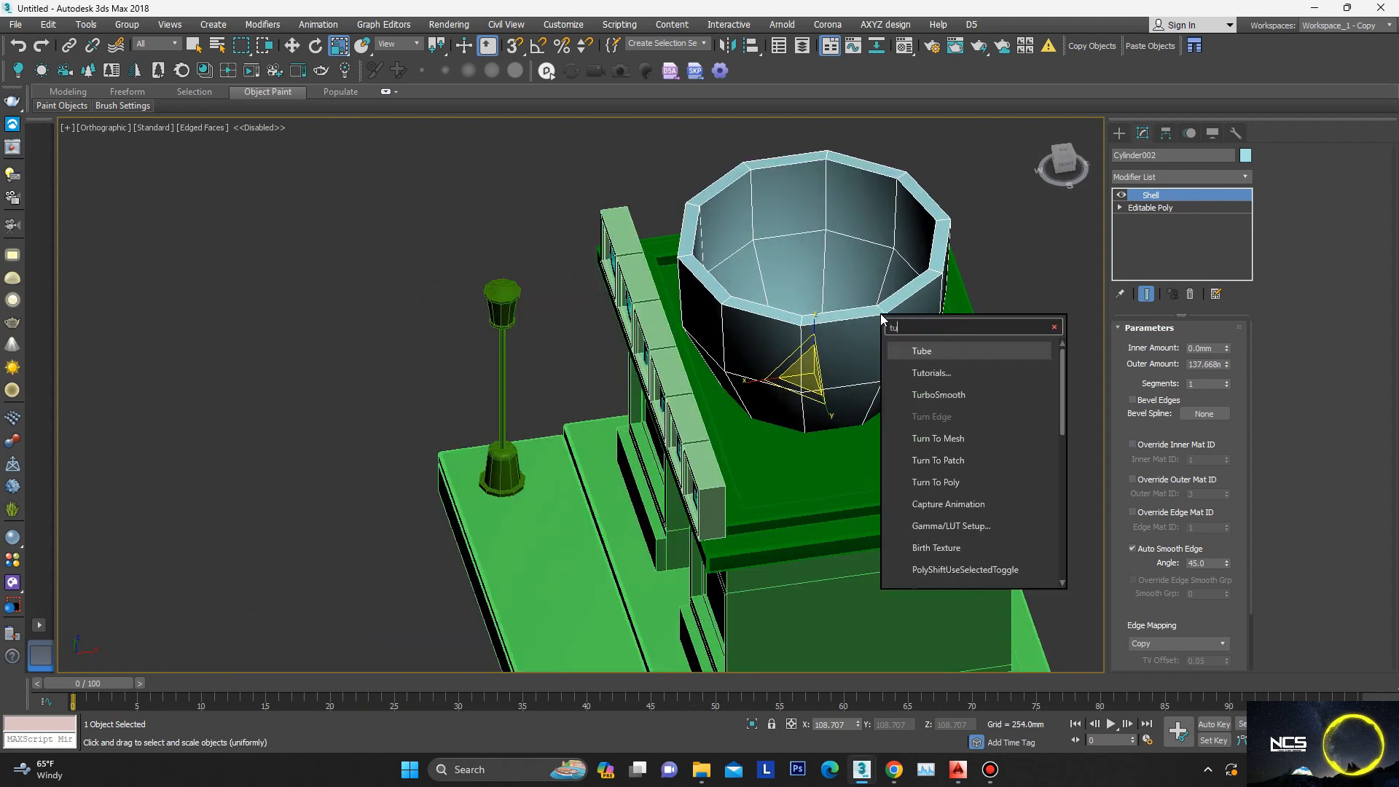
click(939, 397)
scroll(928, 393, down, 2)
alt+middle_drag(925, 394, 883, 360)
key(F4)
alt+middle_drag(747, 366, 837, 381)
Step: Select the cup's whole element at the Editable Poly level, enlarge it slightly and squash its height to about 64 percent
click(1164, 221)
alt+middle_drag(775, 339, 739, 368)
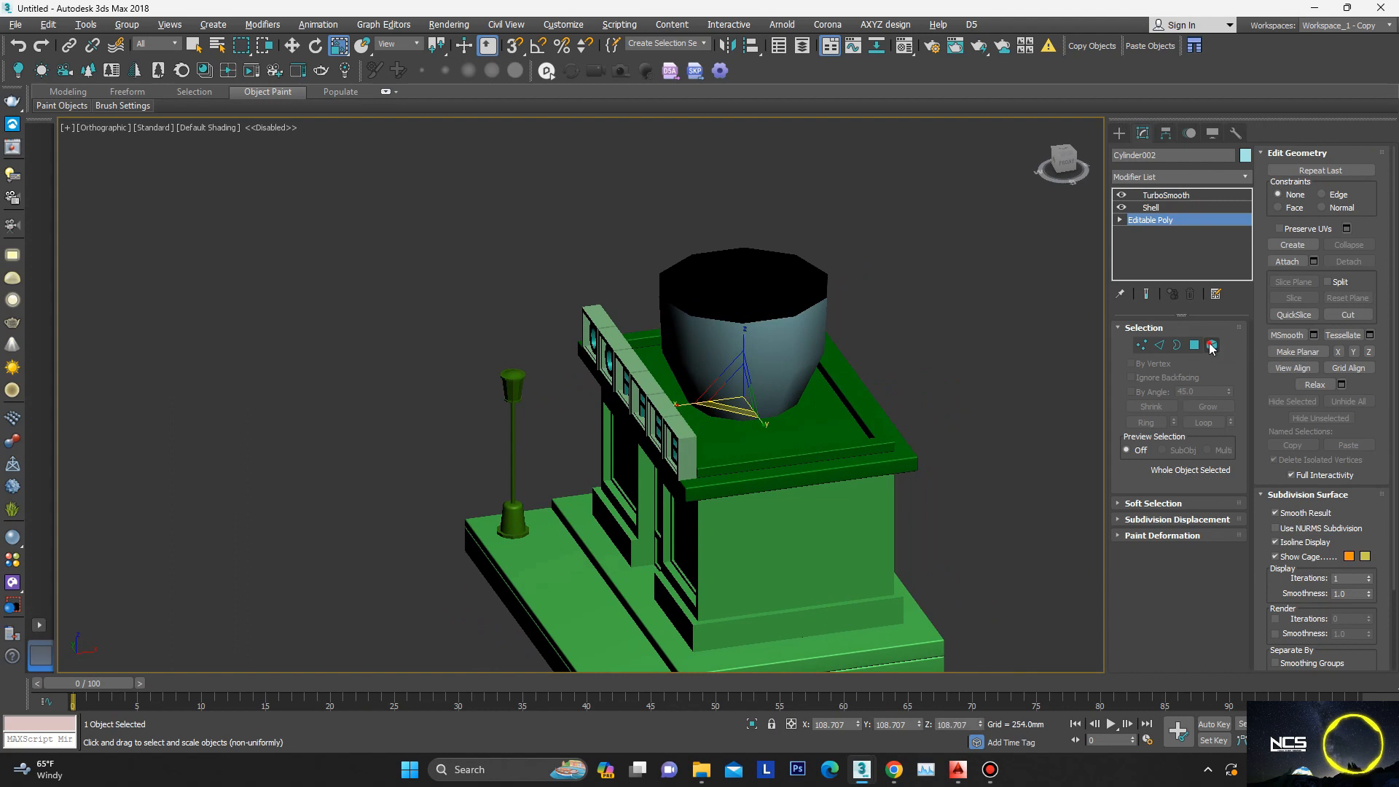
key(5)
click(745, 378)
alt+middle_drag(814, 329, 805, 321)
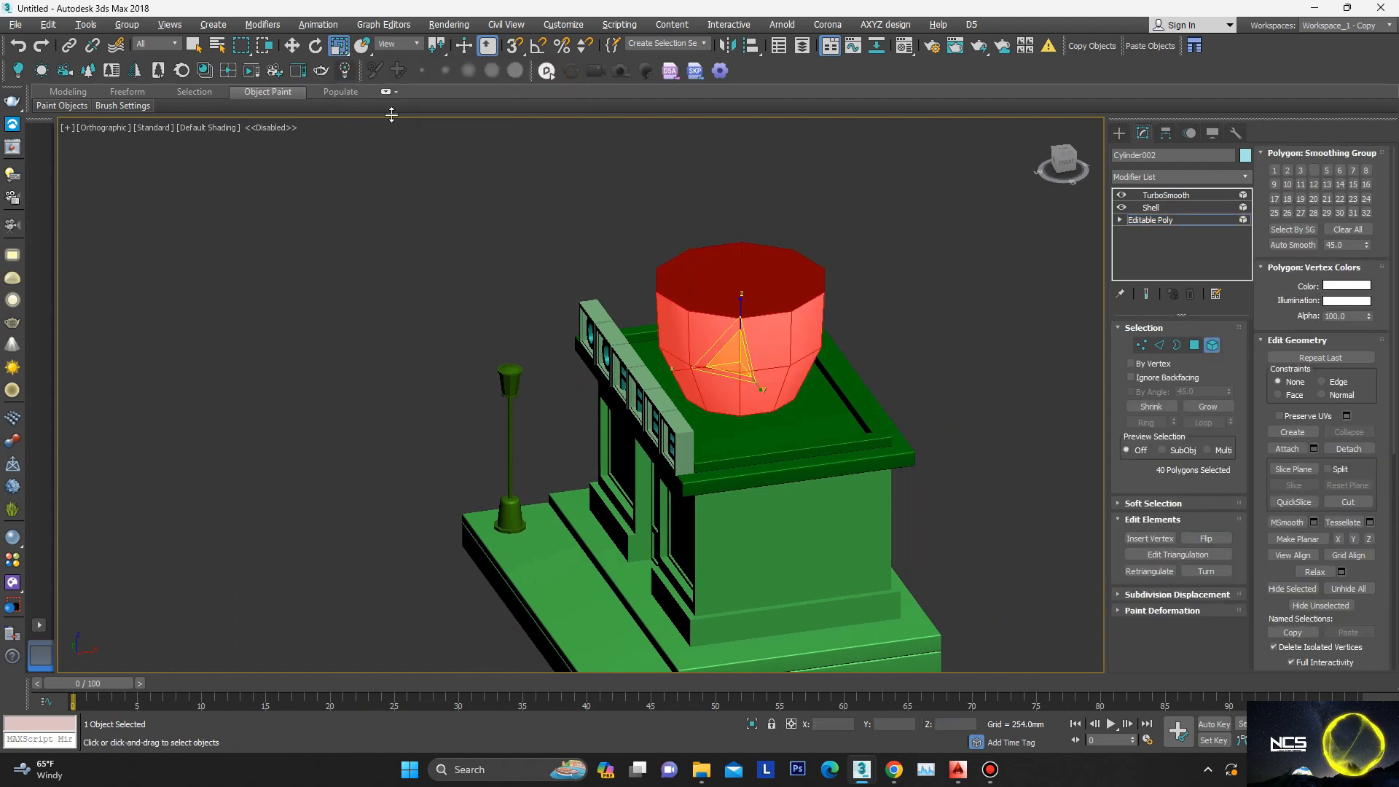
scroll(762, 338, up, 3)
drag(710, 374, 716, 364)
drag(721, 318, 725, 344)
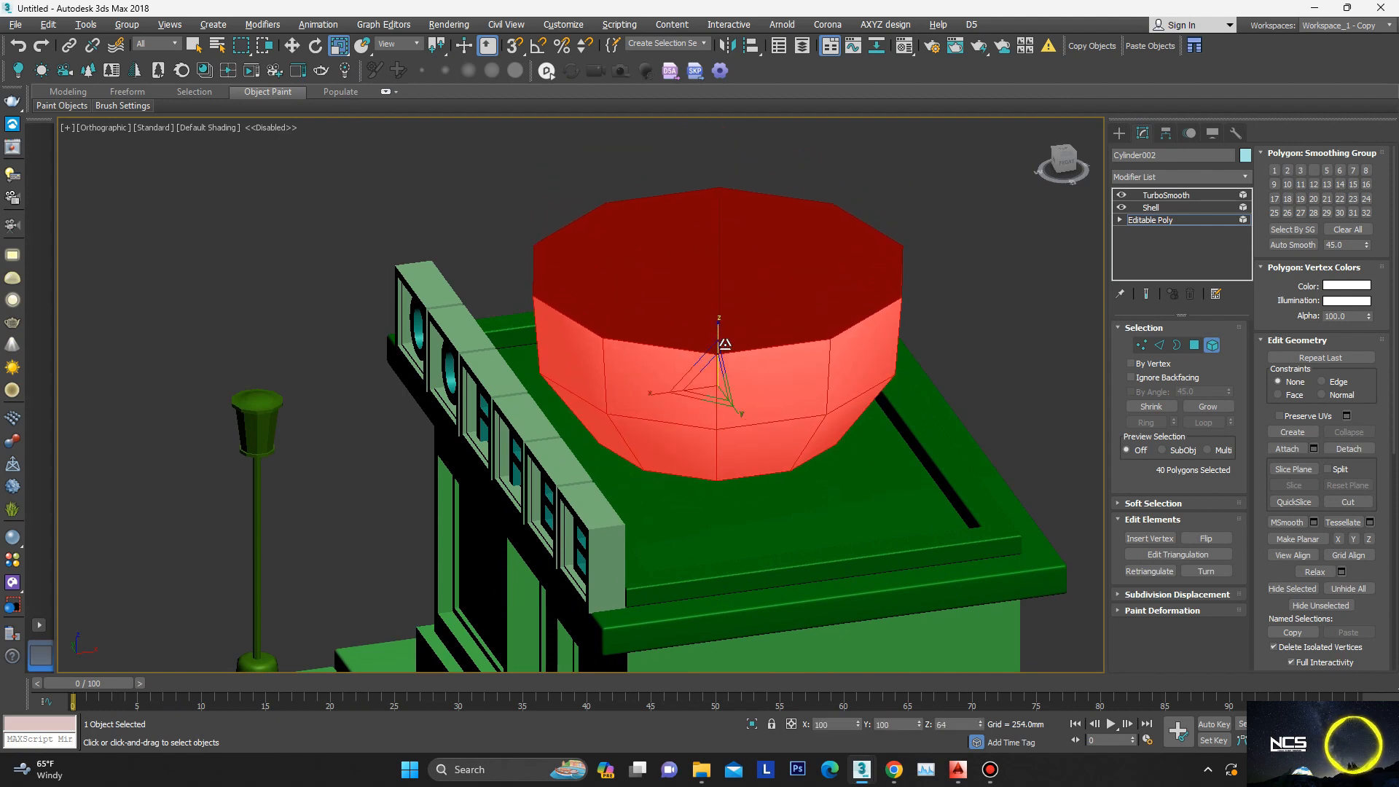
scroll(725, 343, down, 4)
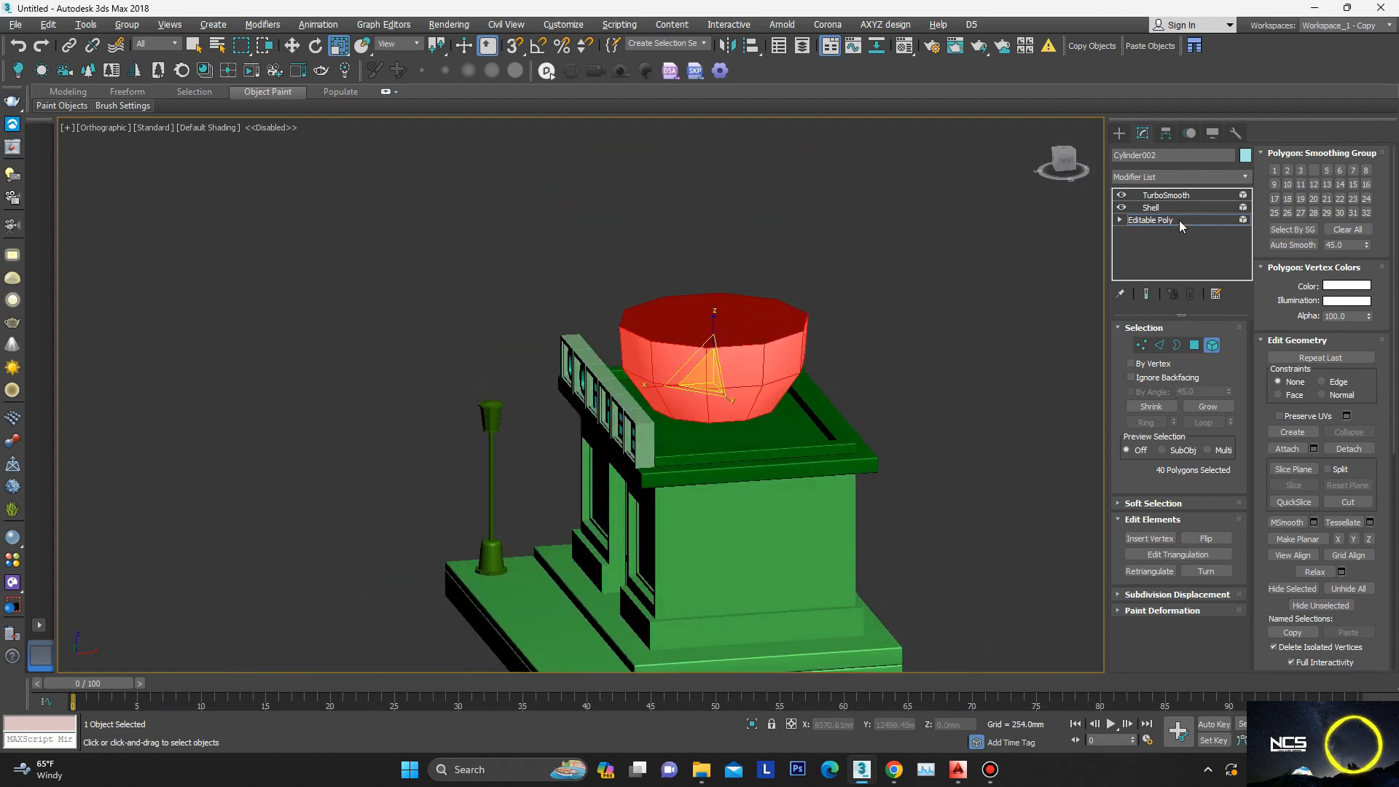
Step: Return to the cup's TurboSmooth modifier and set its iterations to 2
click(1178, 208)
click(1177, 198)
alt+middle_drag(703, 392, 785, 417)
middle_drag(786, 417, 773, 345)
mouse_move(990, 768)
click(1004, 693)
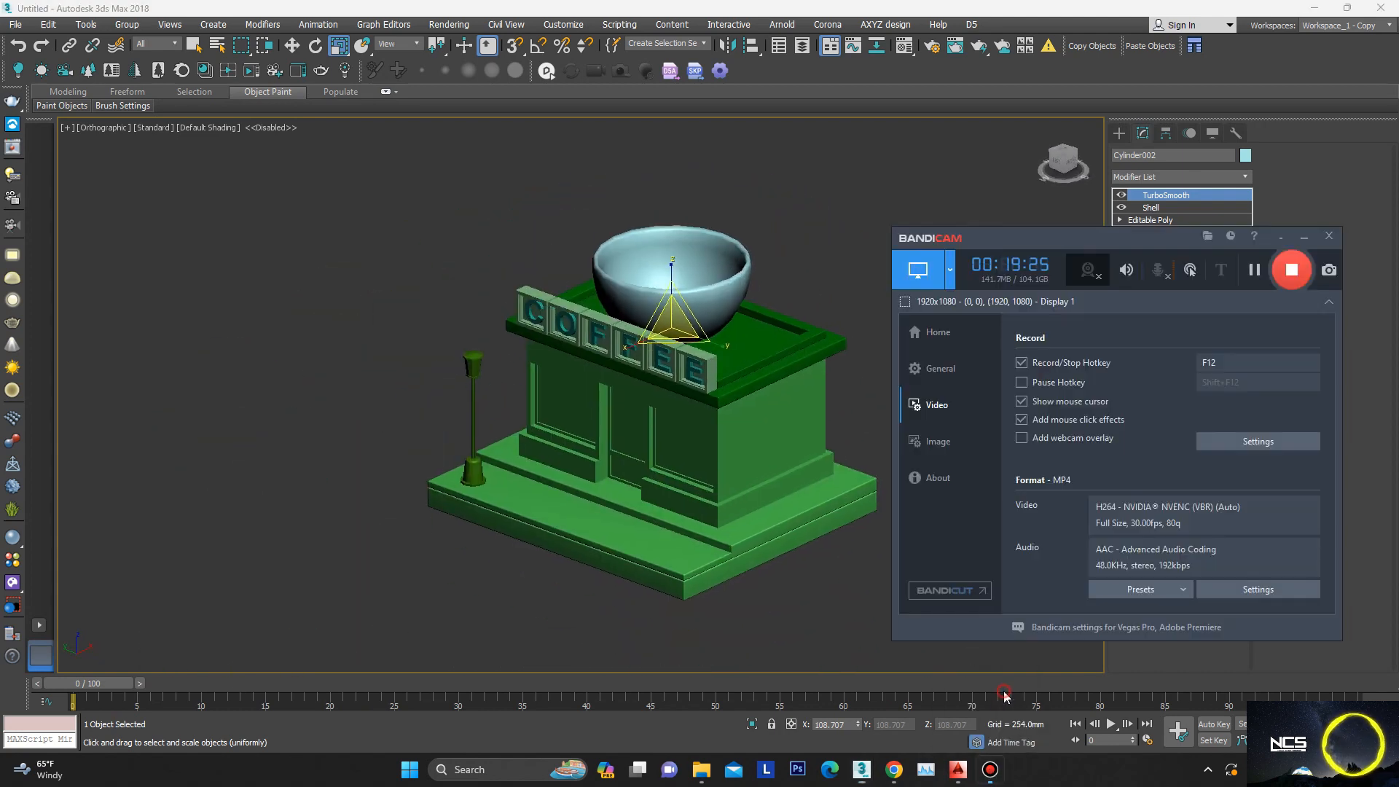
scroll(687, 283, up, 3)
scroll(687, 283, down, 1)
alt+middle_drag(687, 282, 671, 290)
scroll(665, 294, up, 1)
click(1226, 350)
mouse_move(749, 333)
alt+middle_down()
mouse_move(759, 256)
mouse_move(768, 330)
alt+middle_up()
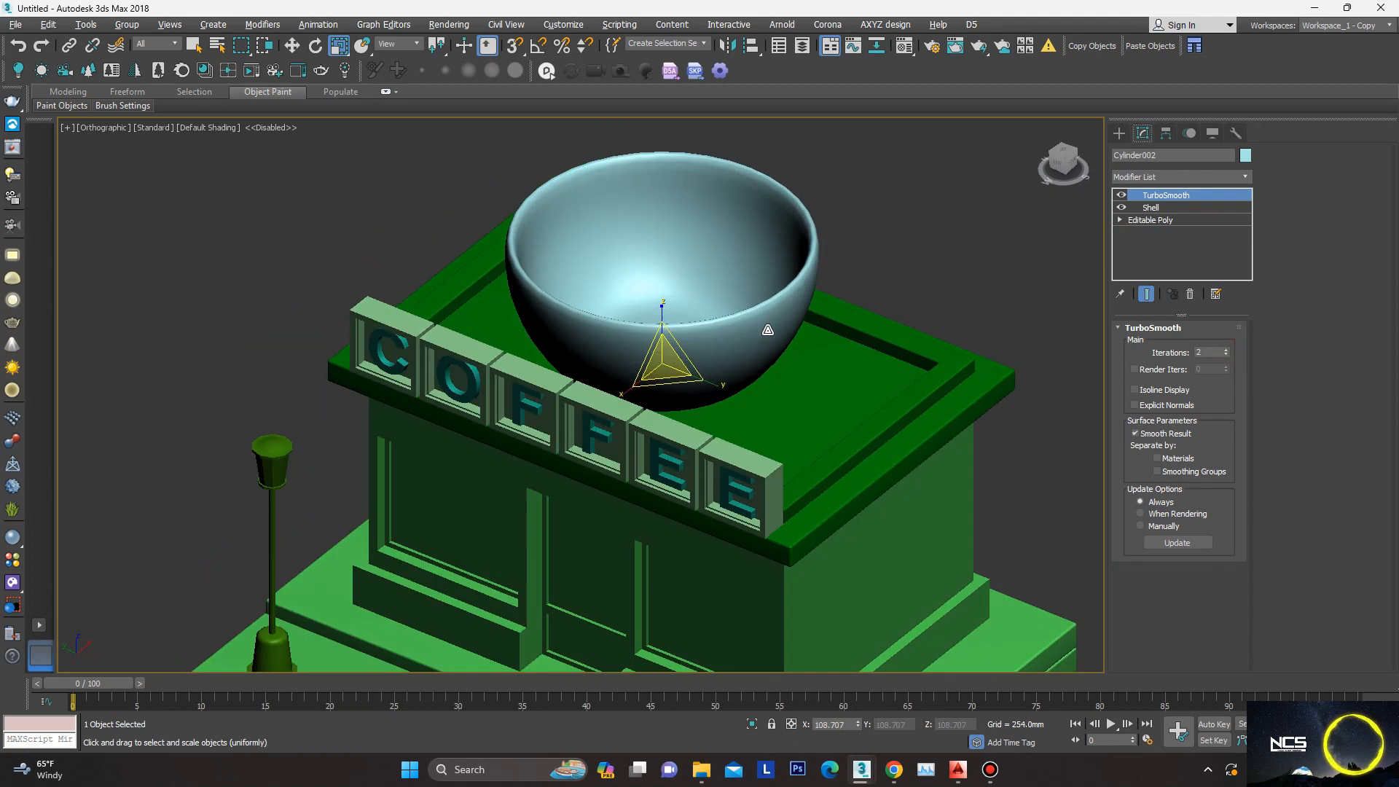
Step: Clone the cup and select an edge on the wall of the copy at its Editable Poly level
shift+drag(680, 284, 661, 356)
click(660, 438)
click(1158, 220)
scroll(796, 292, up, 3)
click(1193, 345)
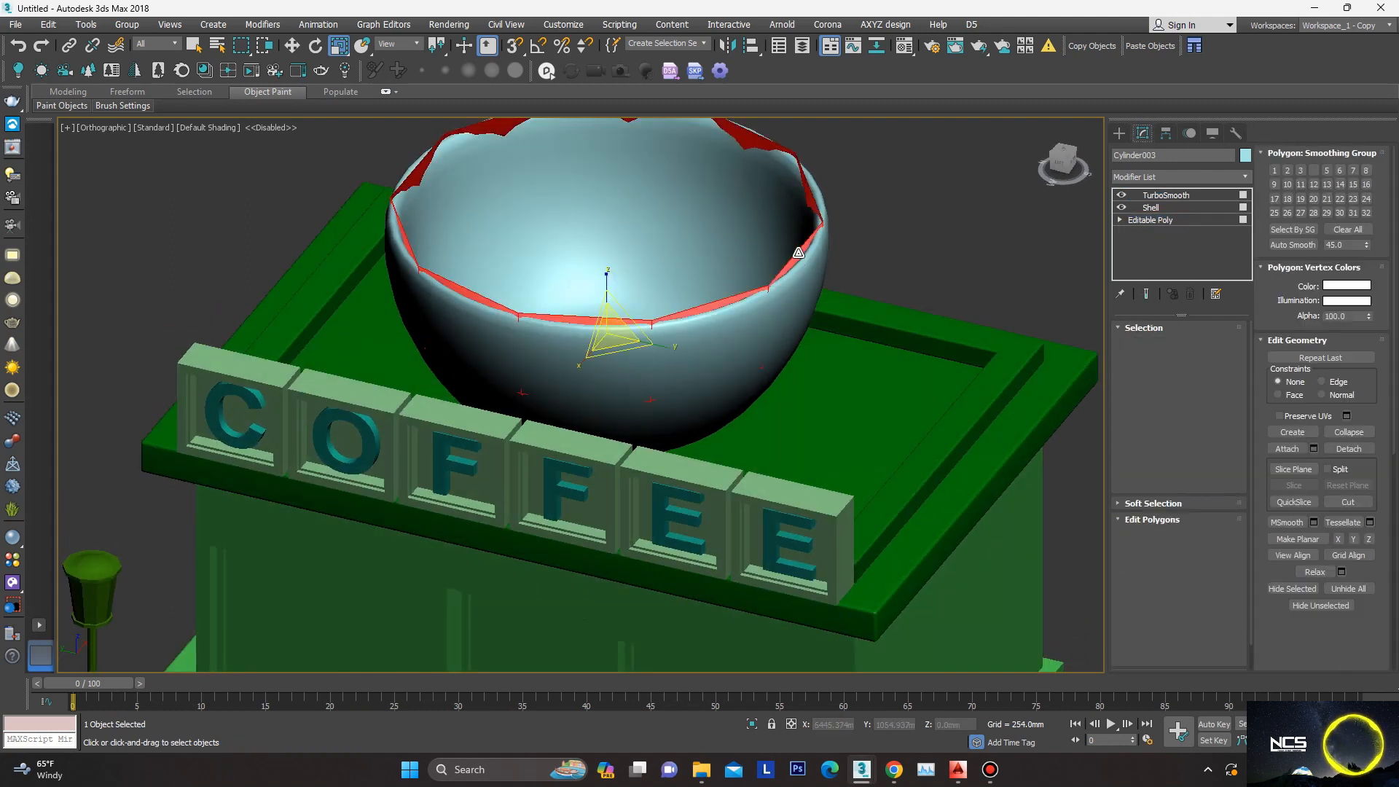
click(1159, 344)
click(792, 261)
Step: Extend the selected edge repeatedly in the Left view into a curved handle outline that loops back to the cup's lower wall
alt+middle_drag(795, 276, 852, 262)
key(w)
shift+drag(769, 250, 837, 256)
alt+middle_drag(838, 254, 855, 222)
key(l)
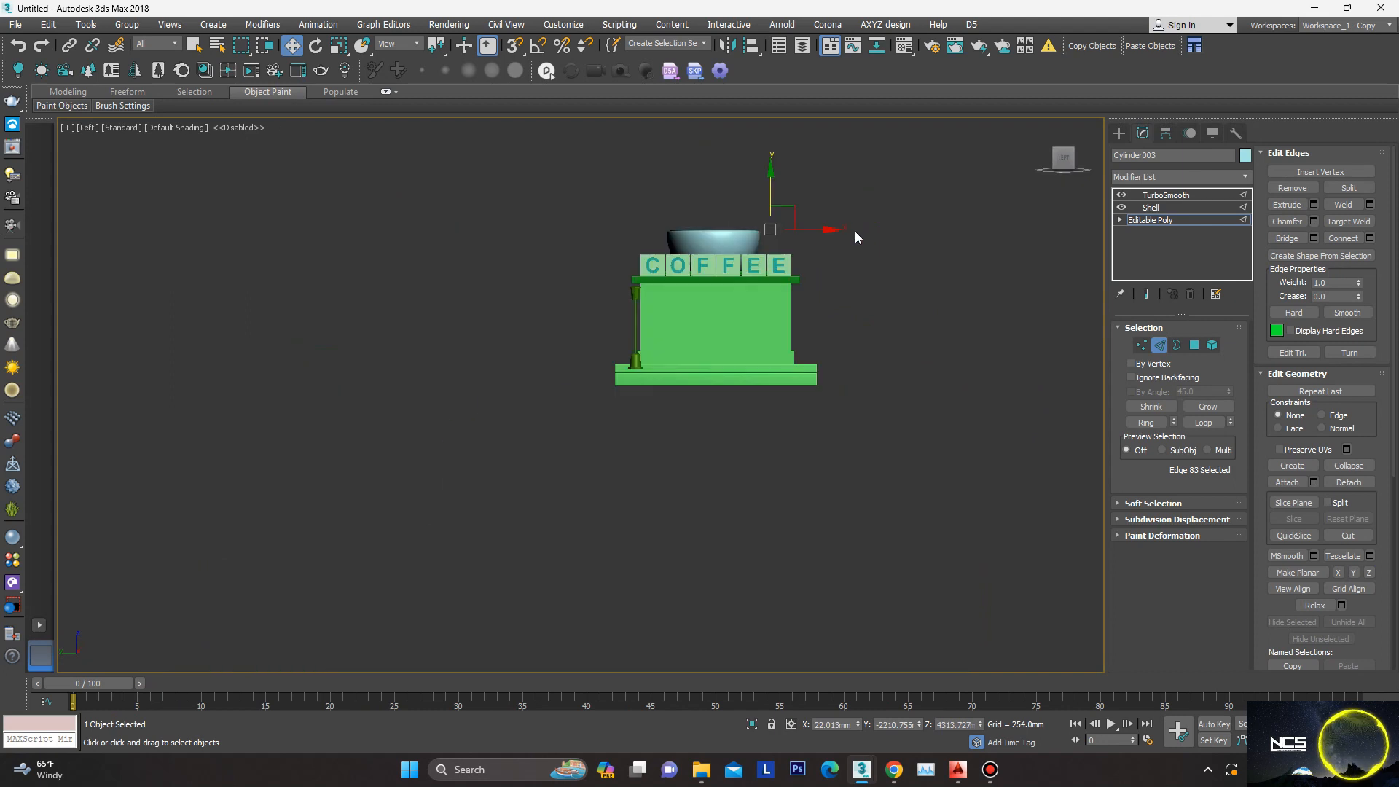
scroll(669, 334, up, 6)
key(F3)
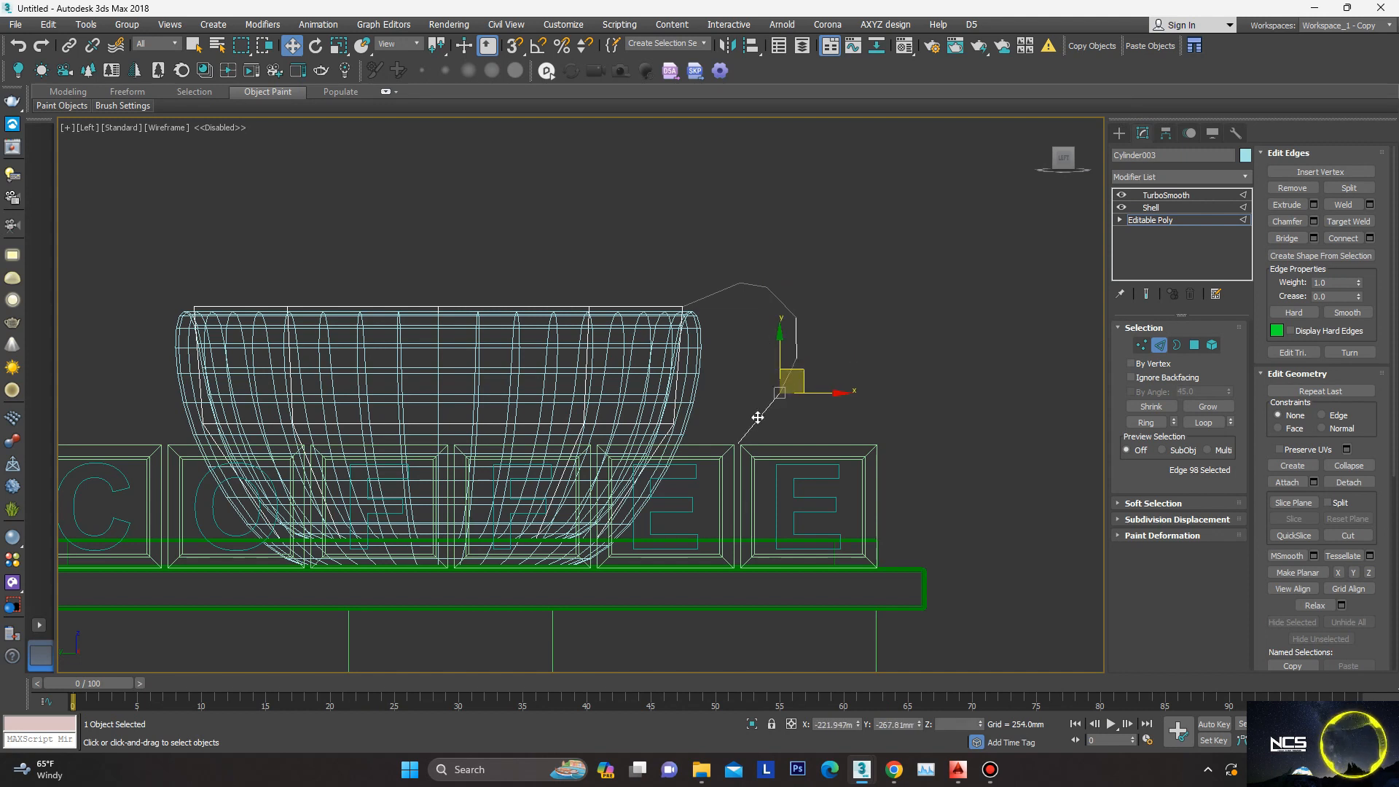
middle_drag(757, 417, 802, 390)
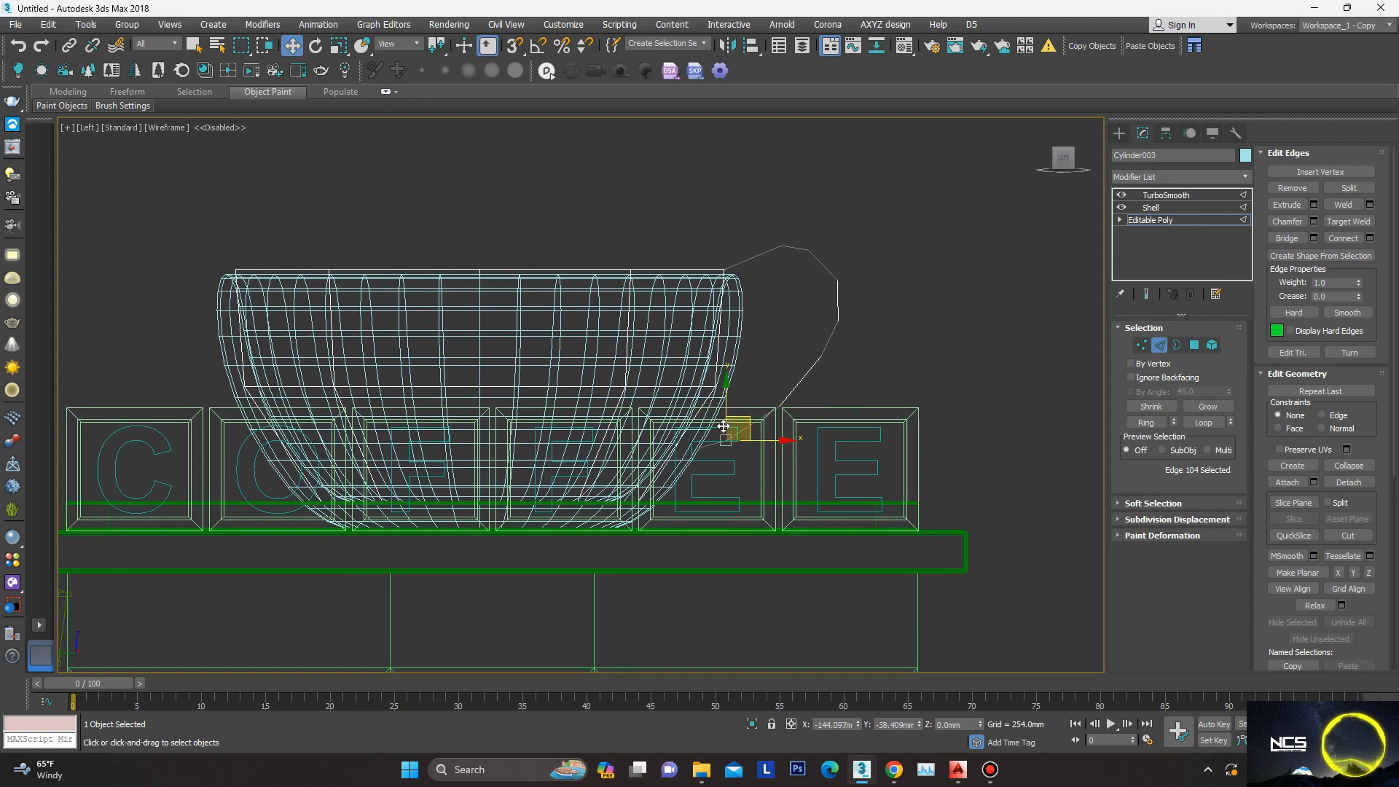
scroll(724, 426, up, 5)
Step: Reposition the handle's vertex pairs so that its outline follows a smoother, rounder curve
key(1)
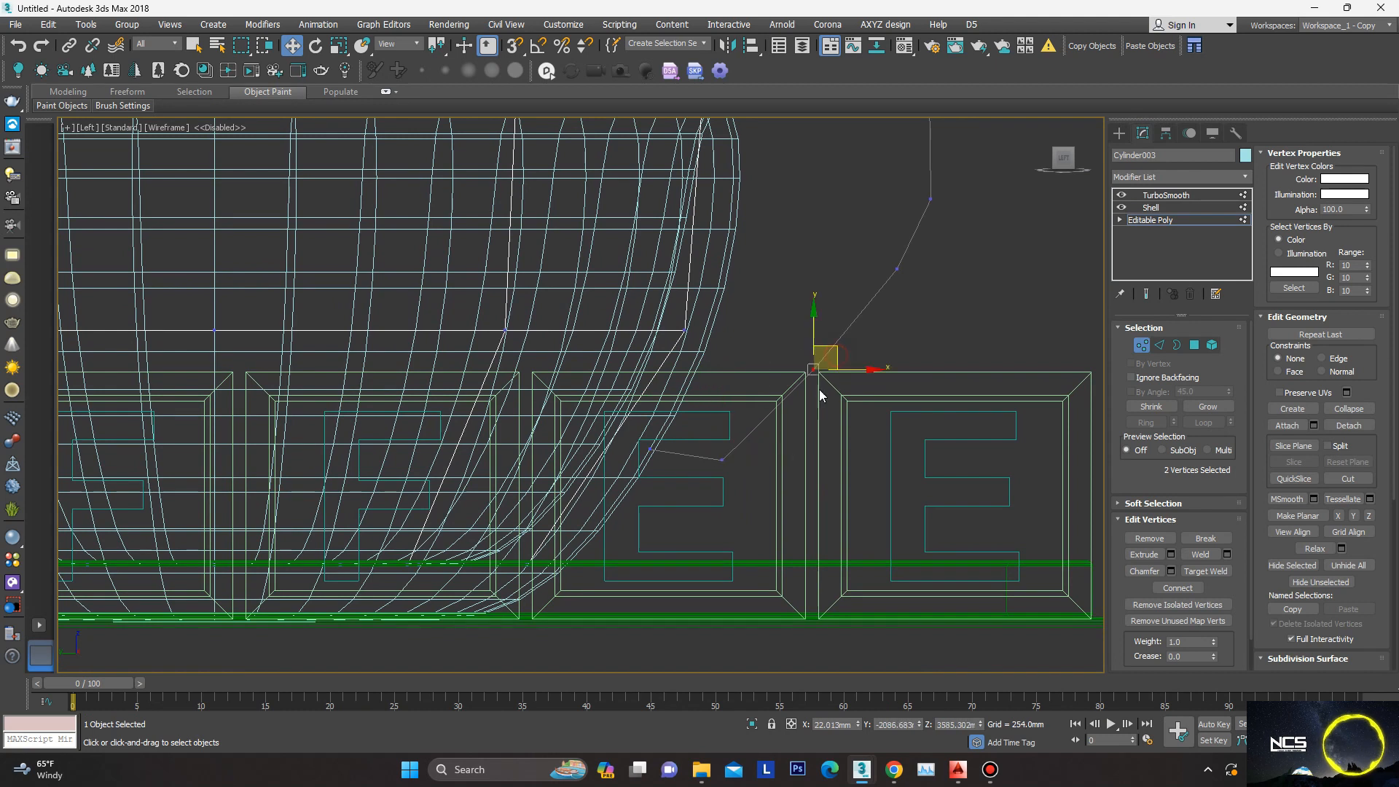
middle_drag(820, 396, 818, 413)
middle_drag(859, 352, 794, 458)
drag(804, 421, 851, 383)
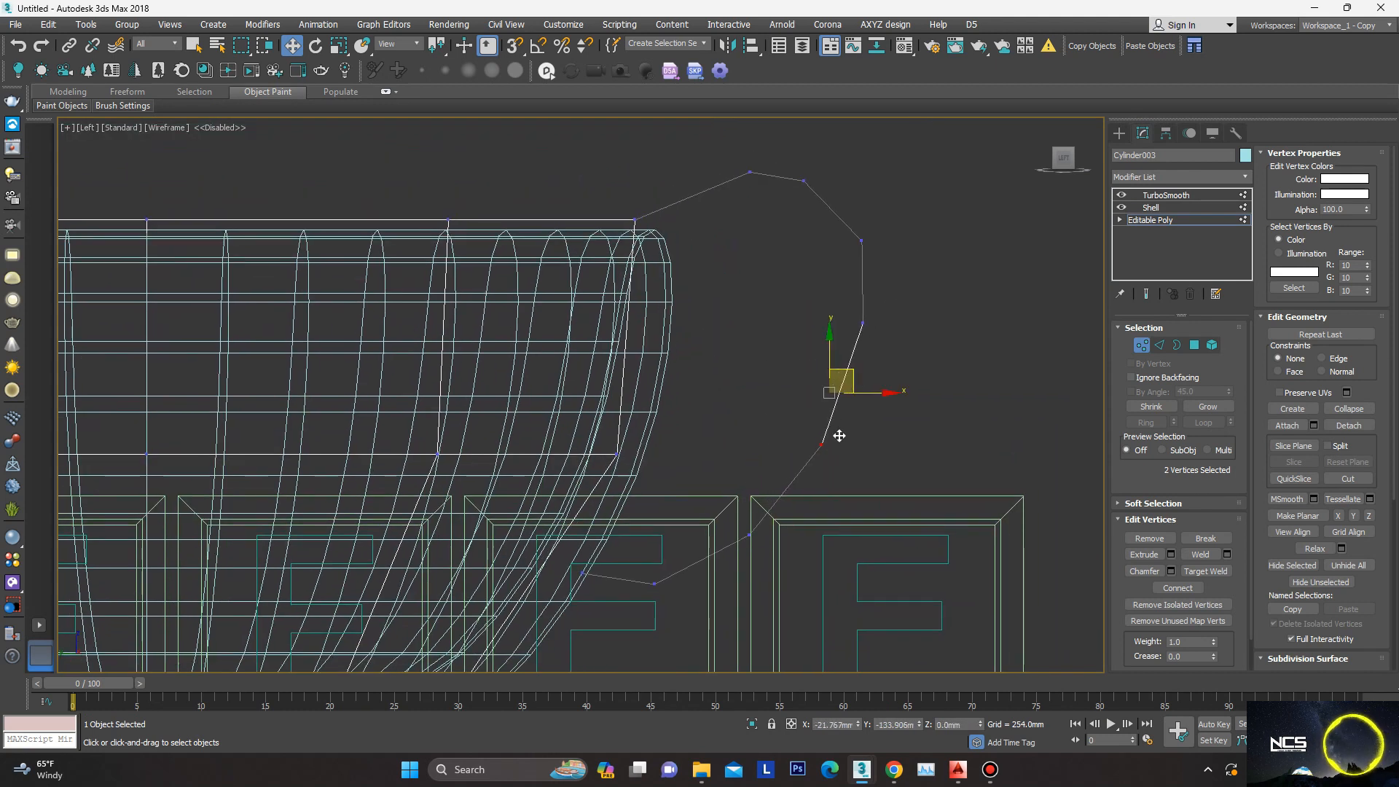
scroll(842, 395, down, 2)
middle_drag(842, 395, 827, 424)
drag(826, 355, 853, 397)
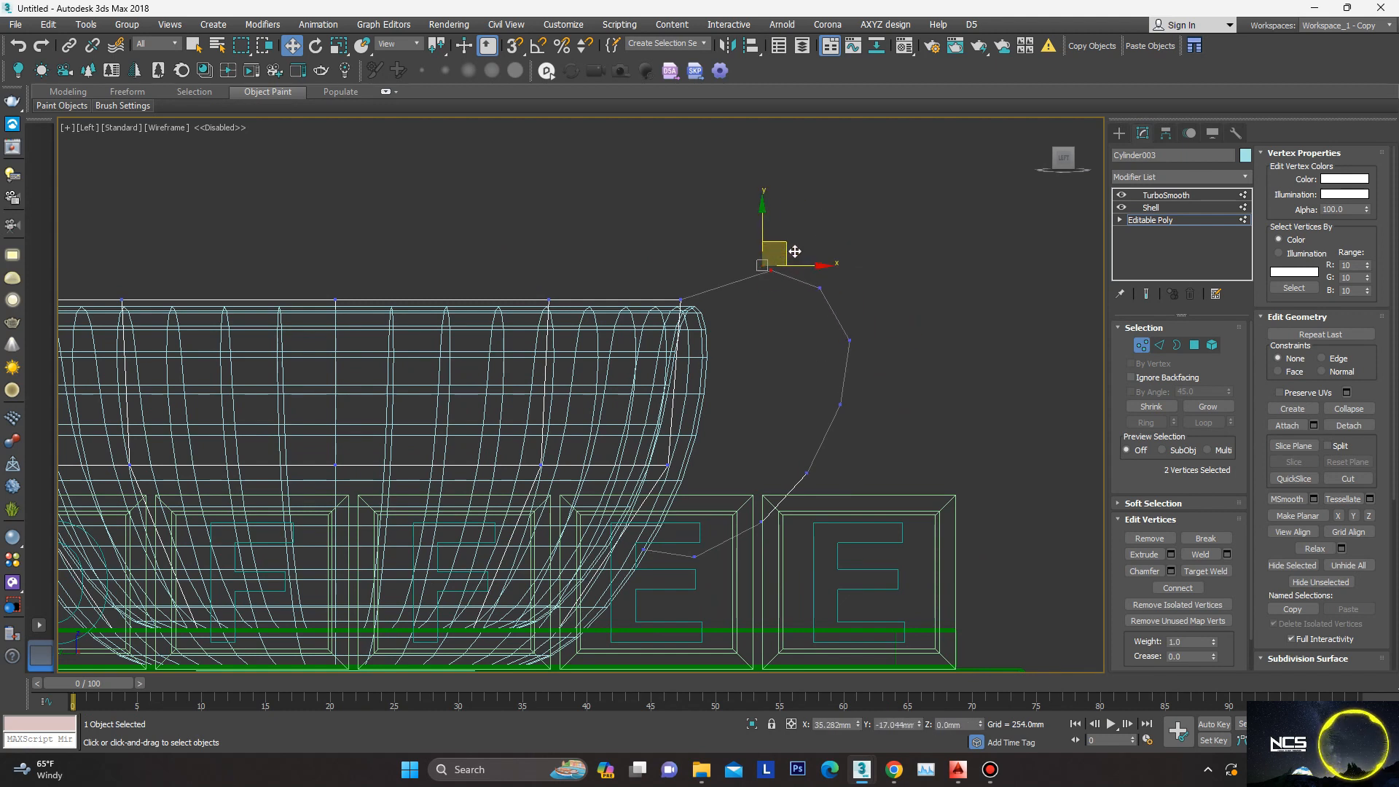
Step: Connect the edges of the handle's uppermost segment next to the rim and raise the new edge to round the curve
key(2)
click(732, 282)
right_click(835, 206)
click(819, 261)
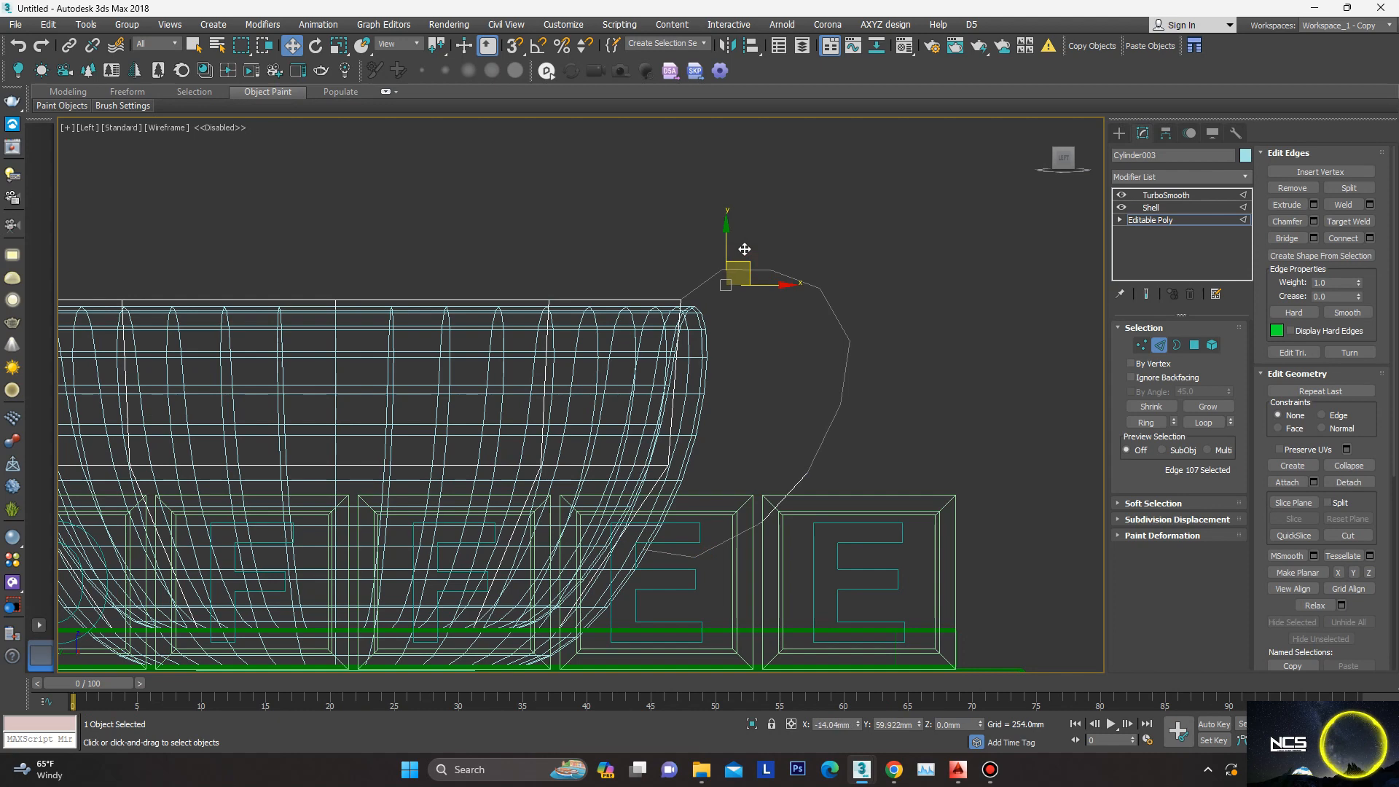
drag(744, 249, 742, 249)
Step: Remove the bowl polygons from the cloned cup so that only the handle strip is left
key(4)
scroll(764, 273, down, 3)
mouse_move(764, 273)
alt+middle_down()
mouse_move(696, 319)
mouse_move(701, 363)
mouse_move(796, 334)
mouse_move(690, 391)
mouse_move(743, 409)
mouse_move(787, 339)
mouse_move(872, 401)
alt+middle_up()
click(770, 343)
Step: Set the outer amount of the handle's Shell modifier to about 165 mm in shaded view
click(1169, 222)
click(1168, 208)
key(F3)
click(1171, 197)
click(1164, 209)
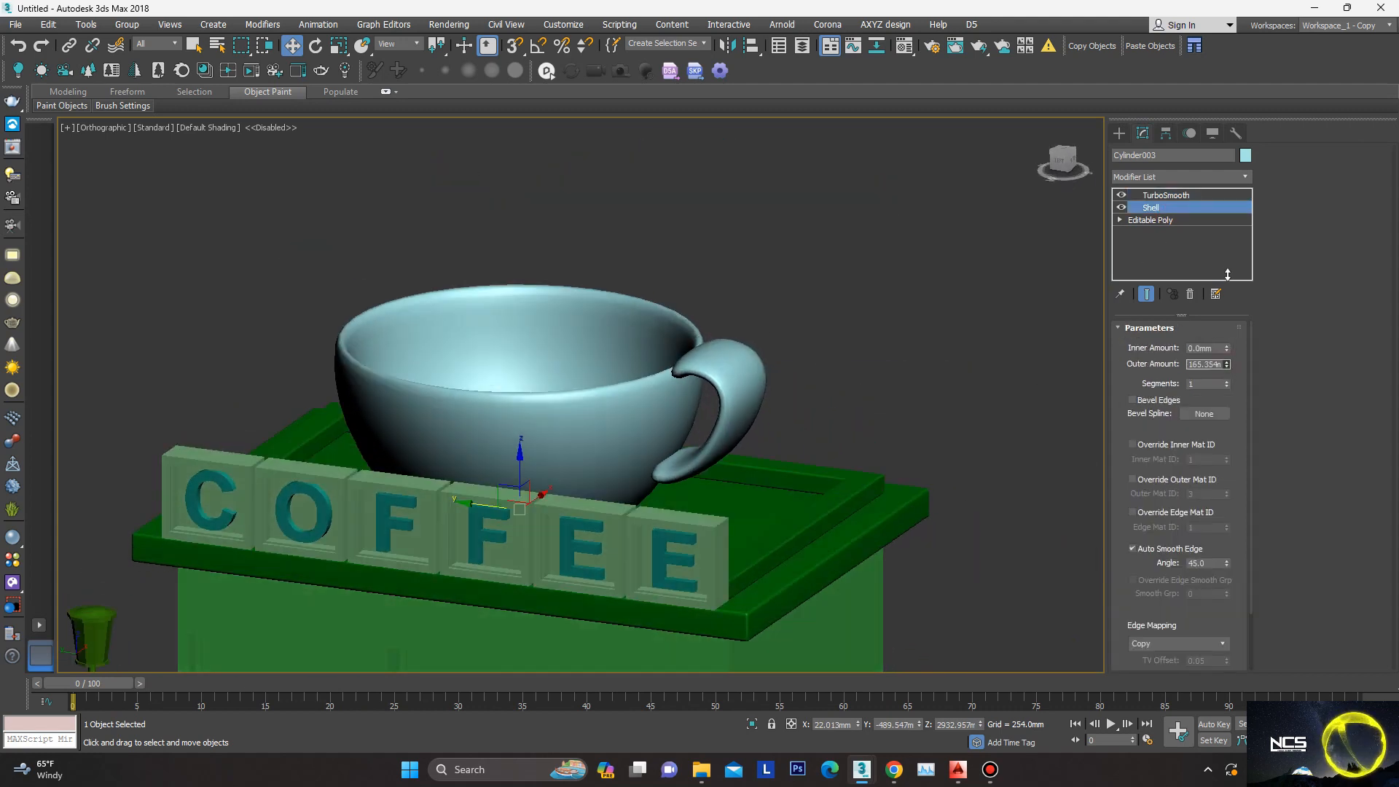
alt+middle_drag(729, 394, 649, 410)
Step: Centre the pivot on the handle and scale the handle narrower
click(1165, 133)
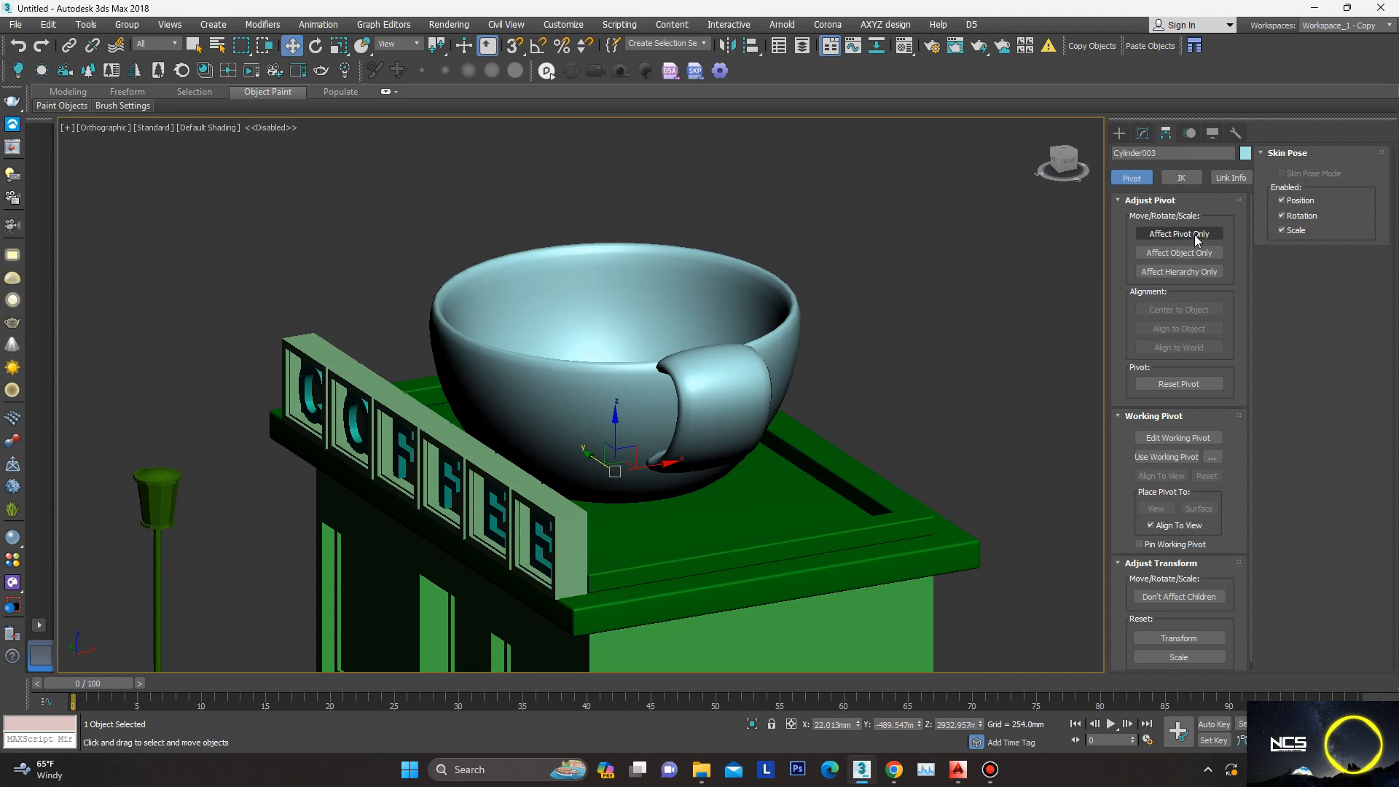
click(1207, 239)
scroll(757, 411, up, 4)
alt+middle_drag(758, 411, 728, 452)
key(r)
drag(609, 428, 647, 445)
alt+middle_drag(650, 447, 745, 408)
Step: Move the handle inward and slightly down so that both of its ends sit in the cup's wall
key(w)
drag(641, 422, 632, 423)
alt+middle_drag(643, 428, 657, 430)
drag(655, 376, 656, 395)
scroll(663, 411, down, 3)
mouse_move(663, 412)
alt+middle_down()
mouse_move(655, 435)
mouse_move(641, 391)
mouse_move(678, 410)
alt+middle_up()
scroll(641, 390, down, 4)
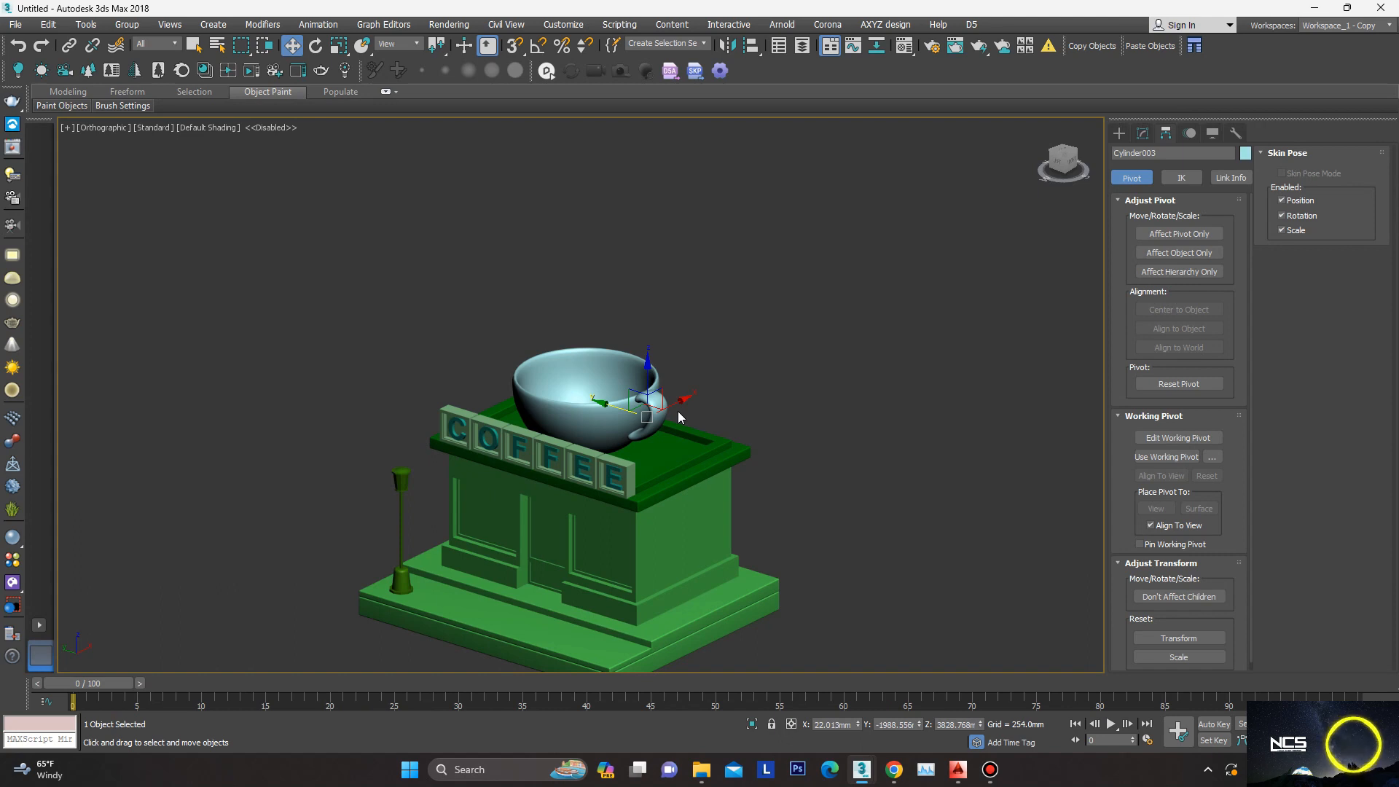
alt+middle_drag(722, 430, 626, 394)
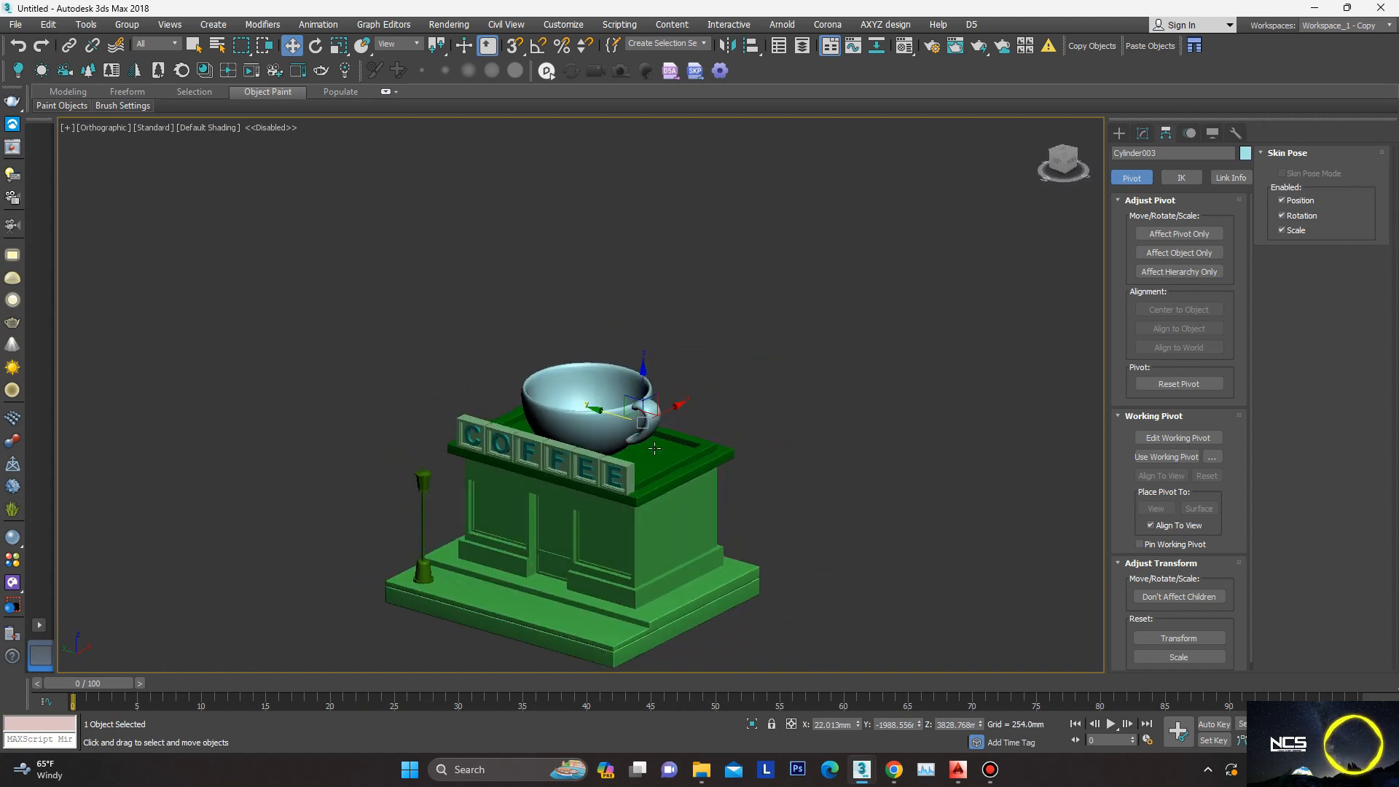
Step: Clone the bowl in place as an independent copy and go to its Editable Poly level
scroll(627, 393, up, 5)
click(602, 376)
key(ctrl+v)
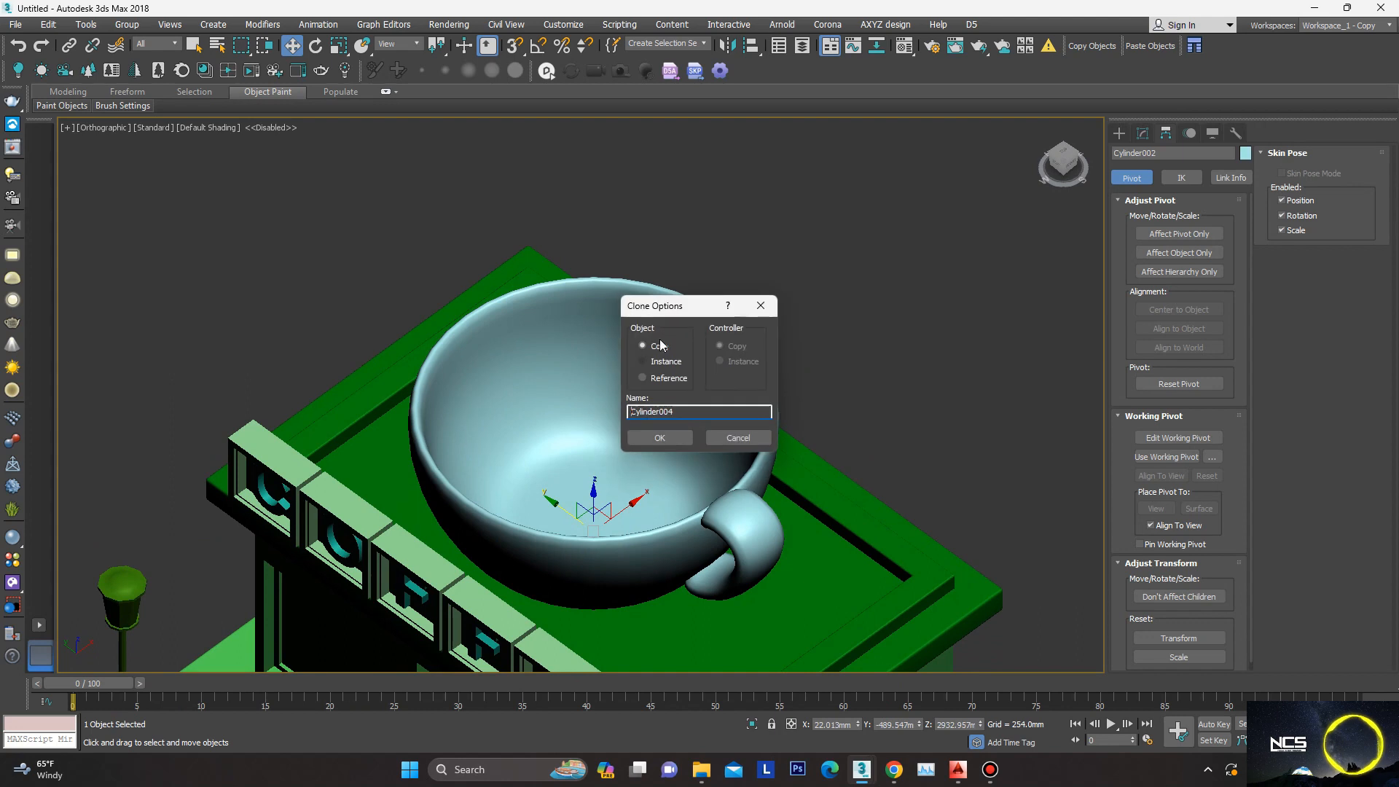
click(660, 437)
click(1142, 132)
alt+middle_drag(795, 360, 829, 336)
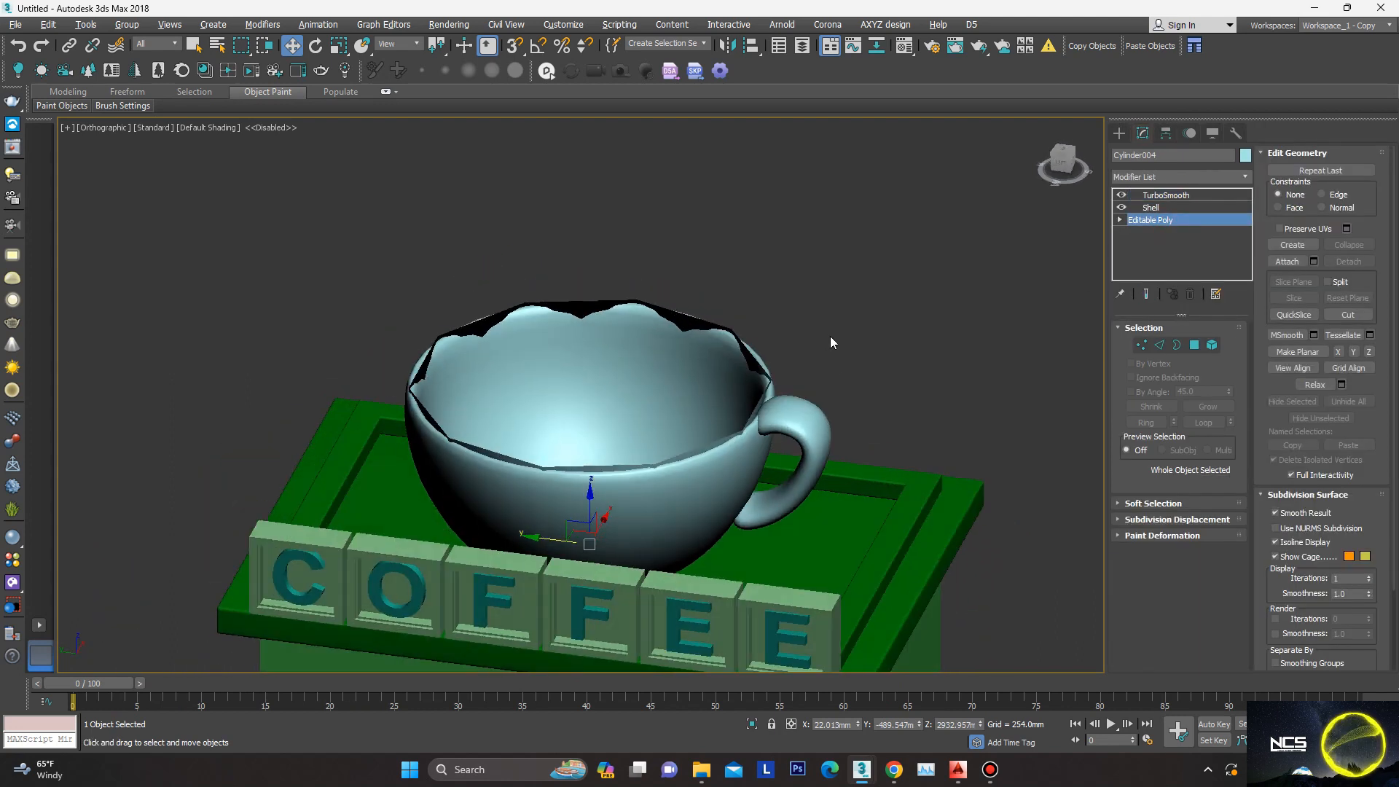
Step: Delete the upper rim vertices of the copied bowl to lower its open edge
alt+middle_drag(757, 447, 842, 290)
key(1)
alt+middle_drag(371, 412, 859, 434)
Step: Isolate the copied bowl and cap its open top border
key(3)
key(alt+q)
alt+middle_drag(692, 429, 865, 362)
right_click(865, 362)
click(841, 399)
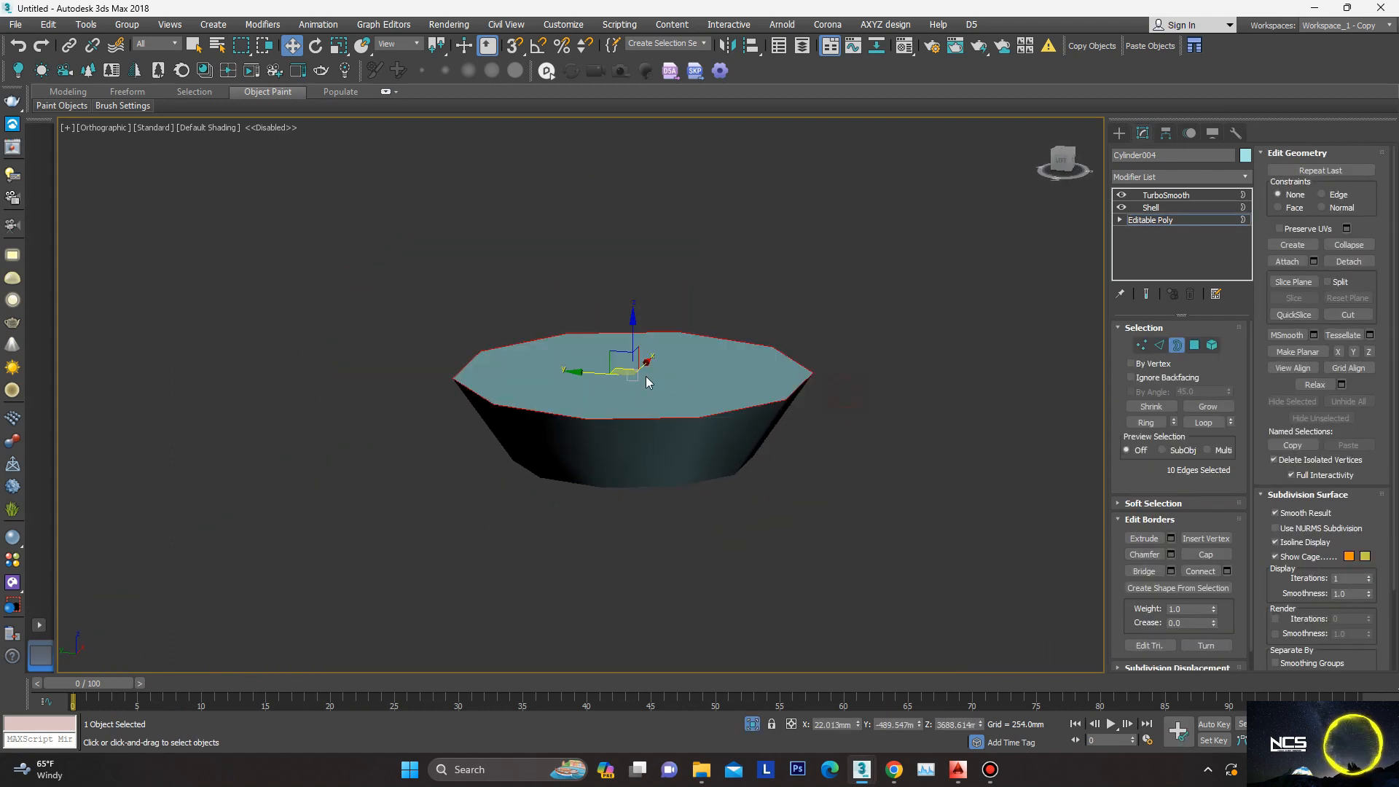
alt+middle_drag(647, 382, 660, 411)
Step: Inset the capped top polygon and raise the inner polygon by about 39 mm
scroll(665, 408, up, 2)
key(4)
click(711, 377)
scroll(728, 397, down, 2)
right_click(861, 337)
click(715, 411)
drag(590, 424, 586, 408)
click(589, 446)
alt+middle_drag(624, 430, 629, 392)
drag(670, 357, 668, 352)
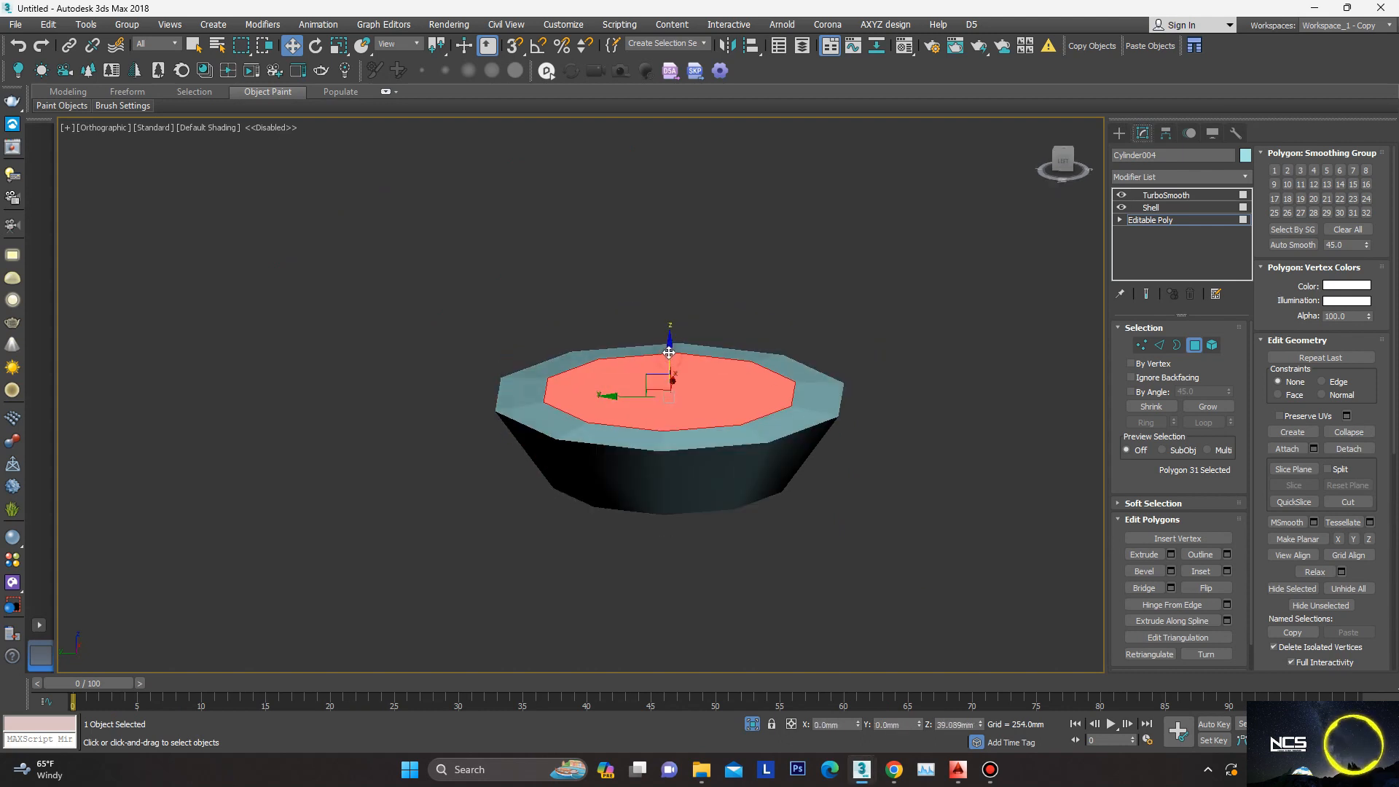
Step: Collapse the raised inner polygon of the coffee surface to a single centre vertex and raise it by about 90 mm
right_click(716, 376)
click(565, 445)
click(590, 446)
right_click(777, 346)
click(742, 192)
alt+middle_drag(733, 278, 740, 279)
key(1)
click(674, 391)
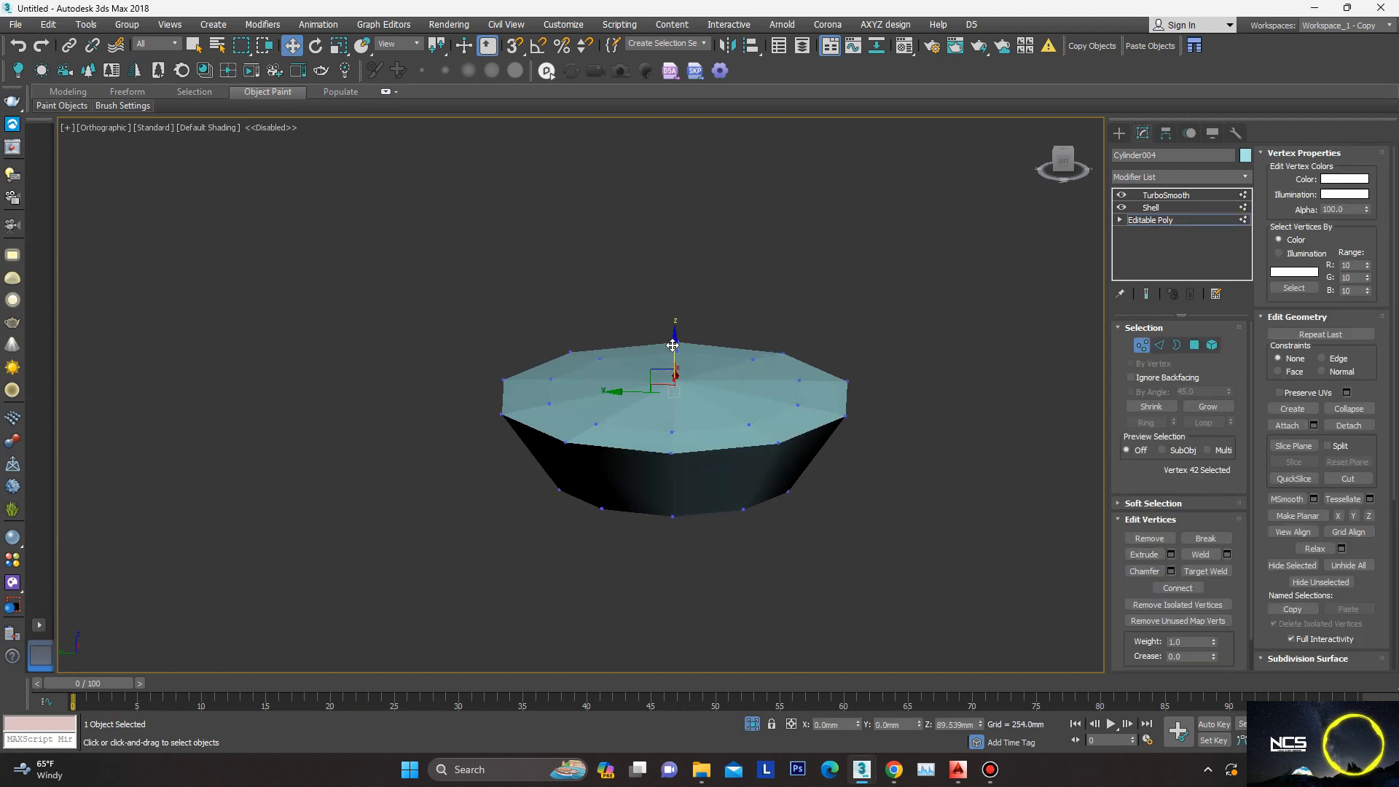
Step: Return the coffee surface to its TurboSmooth level and end the isolation to bring back the whole shop
click(1158, 221)
click(1157, 208)
click(1162, 197)
alt+middle_drag(919, 467, 910, 525)
click(752, 724)
alt+middle_drag(678, 528, 717, 528)
scroll(717, 528, down, 2)
scroll(730, 458, up, 5)
Step: Lower the cup's handle on the cup's side by about 28 mm
click(748, 442)
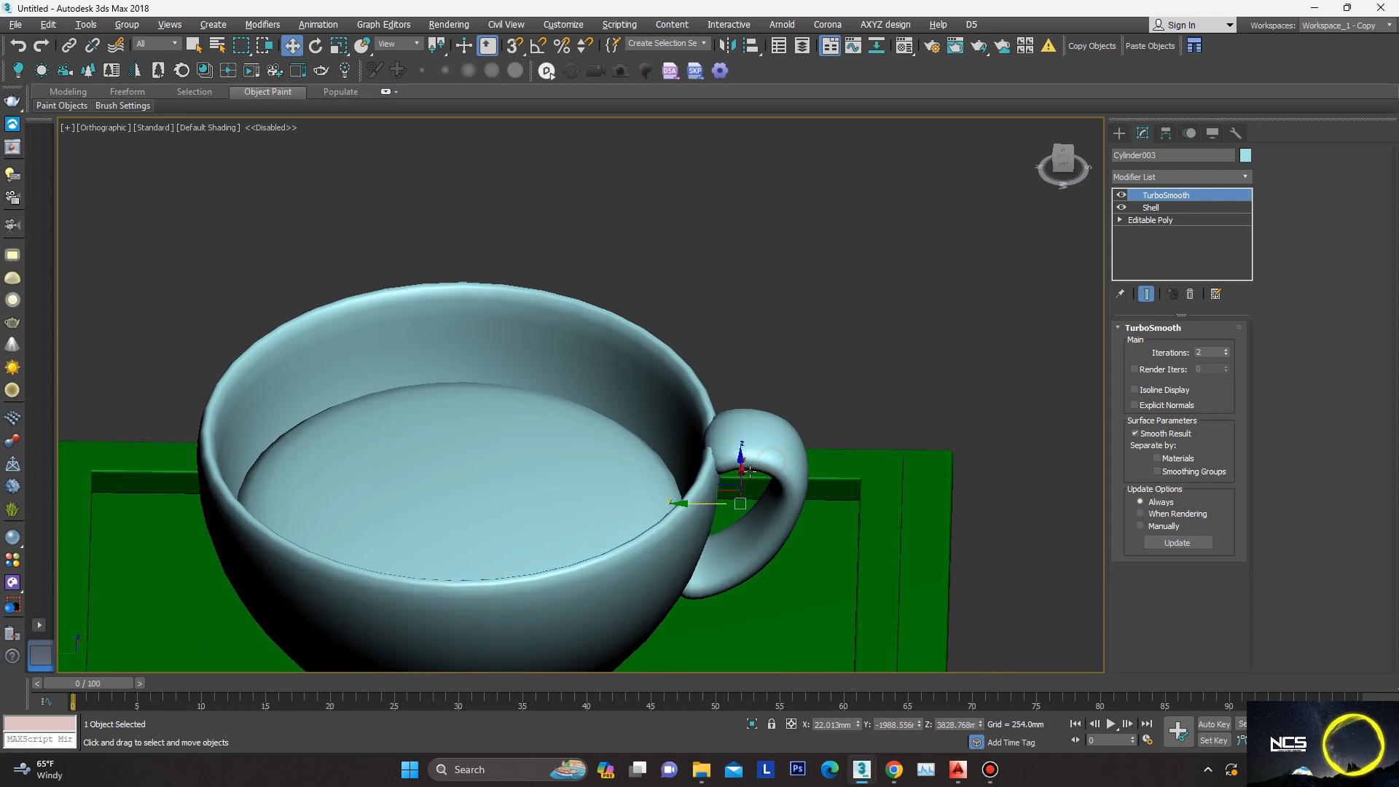
alt+middle_drag(751, 470, 746, 450)
drag(743, 467, 744, 473)
mouse_move(744, 475)
alt+middle_down()
mouse_move(769, 441)
mouse_move(761, 470)
alt+middle_up()
Step: Move the two vertices at the handle's lower end about 36 mm along Y and about 38 mm up, and return to TurboSmooth
click(1154, 221)
alt+middle_drag(754, 582, 692, 596)
key(1)
drag(691, 577, 647, 629)
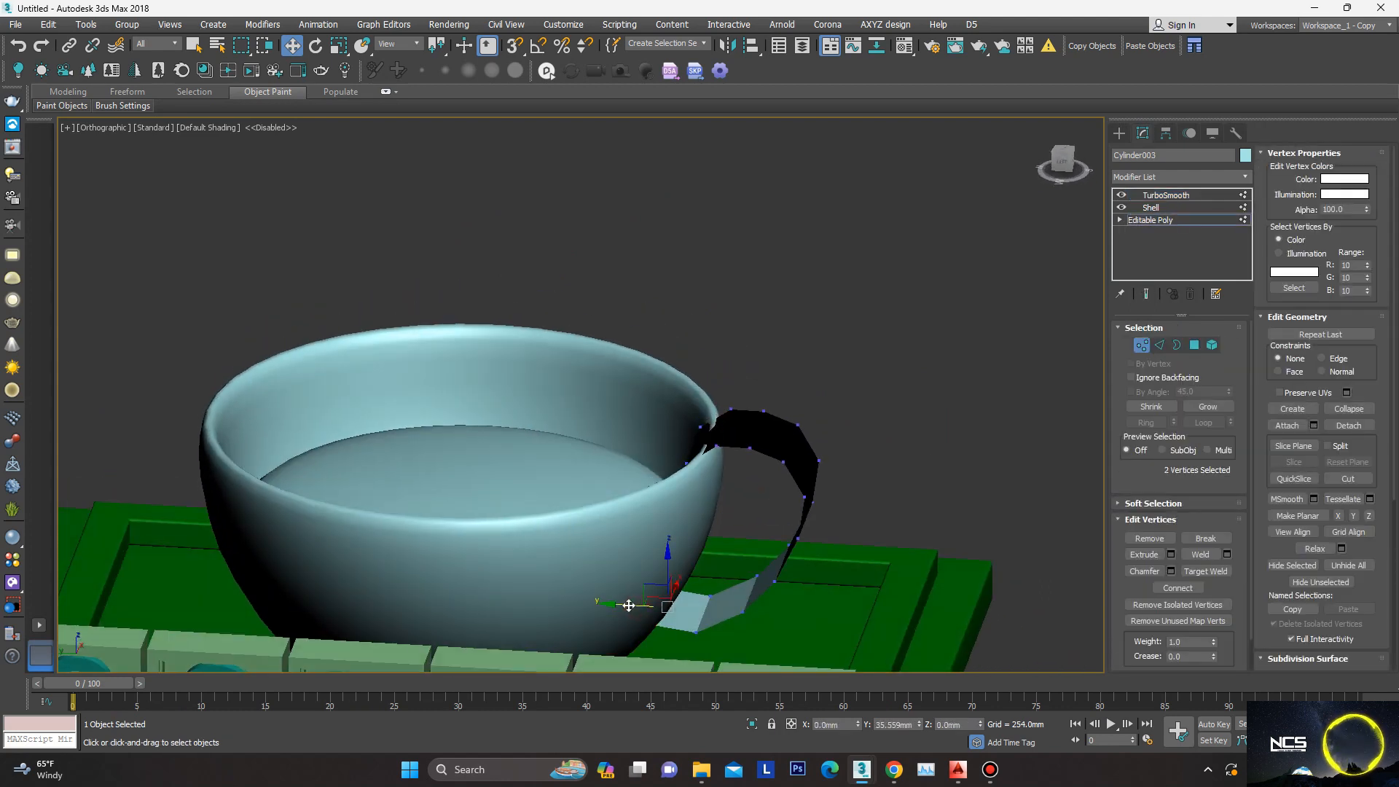
alt+middle_drag(709, 623, 706, 609)
drag(703, 577, 703, 573)
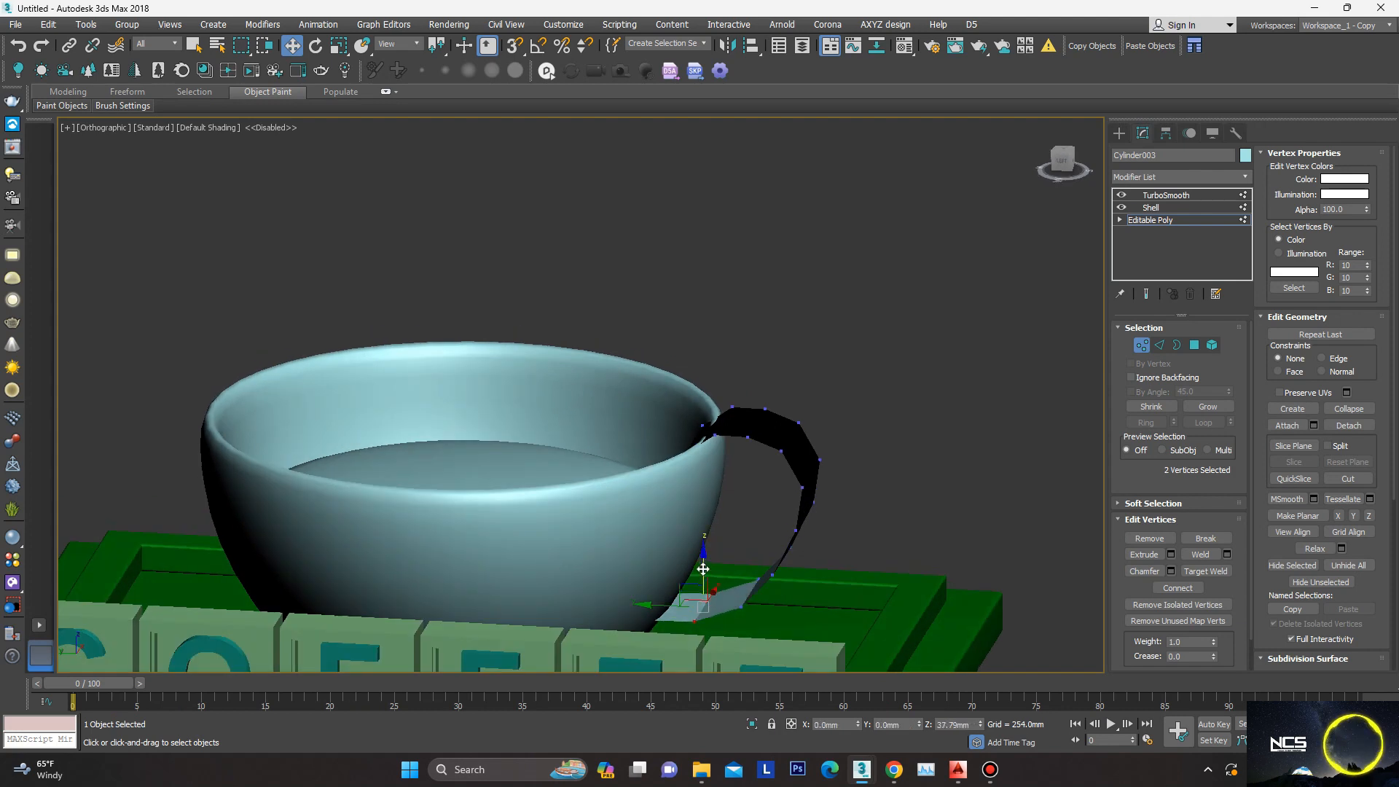
click(1159, 209)
click(1164, 198)
Step: Draw a rectangle spline about 5630 mm long around the shop building in the top view with AutoGrid off
alt+middle_drag(827, 432, 842, 481)
scroll(784, 468, down, 6)
scroll(847, 478, up, 6)
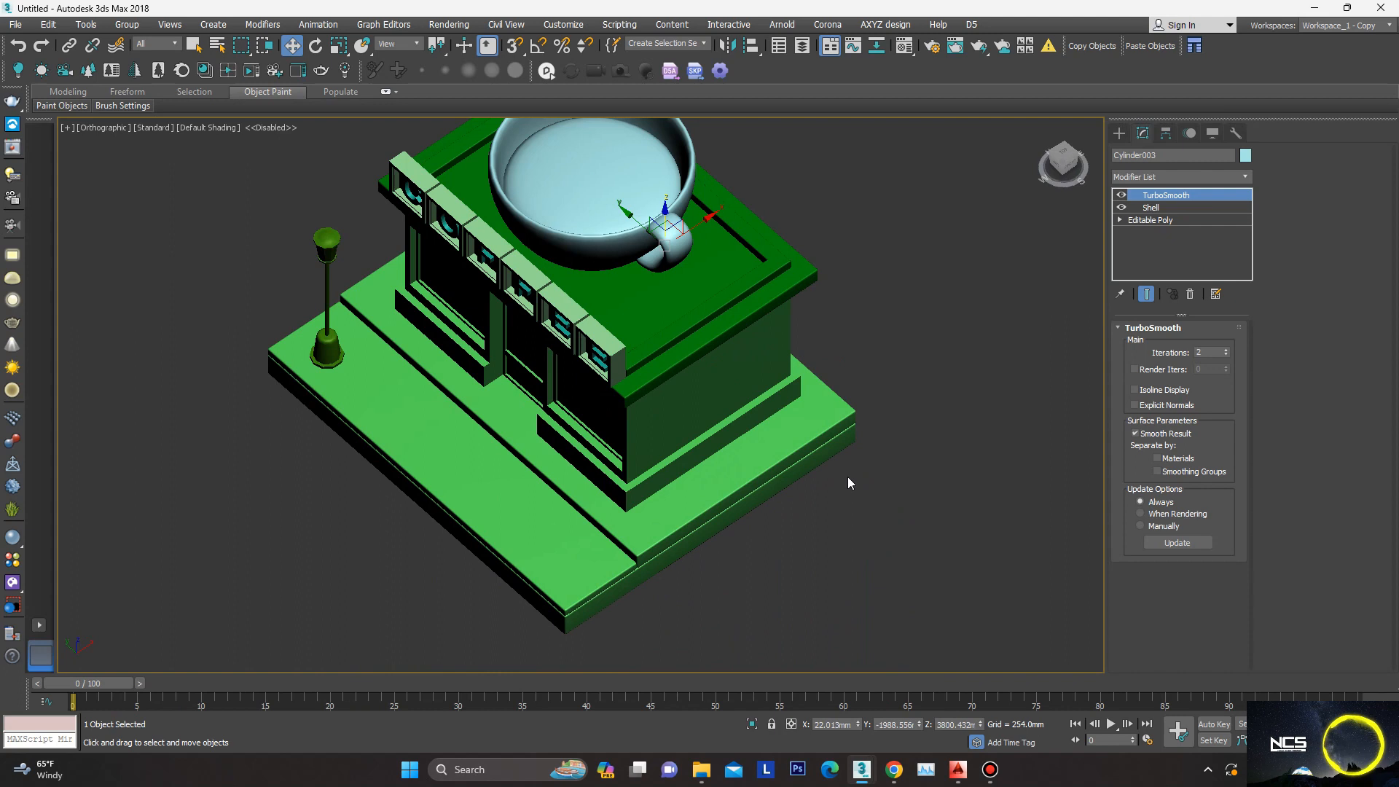
key(t)
scroll(783, 359, up, 6)
scroll(783, 358, down, 8)
scroll(705, 522, up, 3)
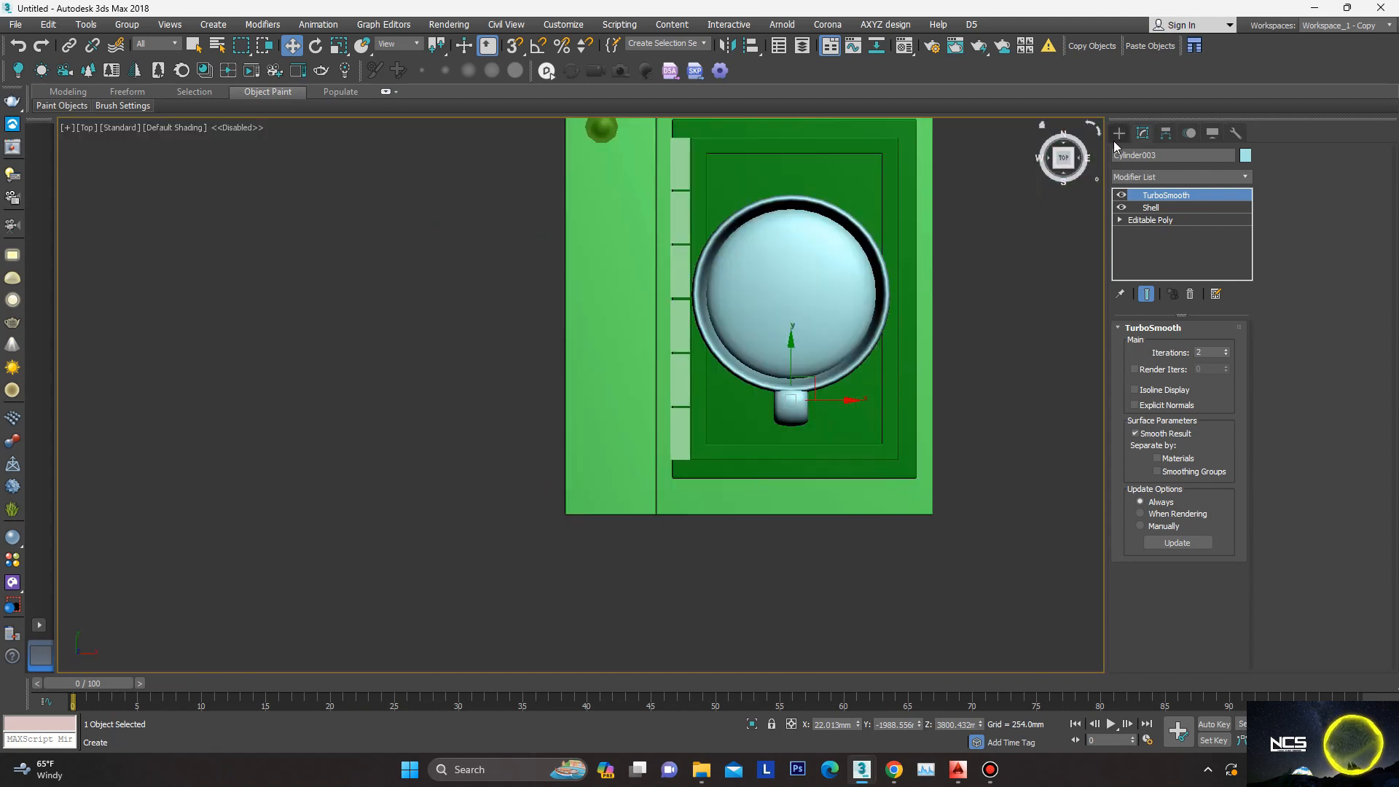
click(1119, 133)
middle_drag(789, 380, 743, 483)
click(1143, 133)
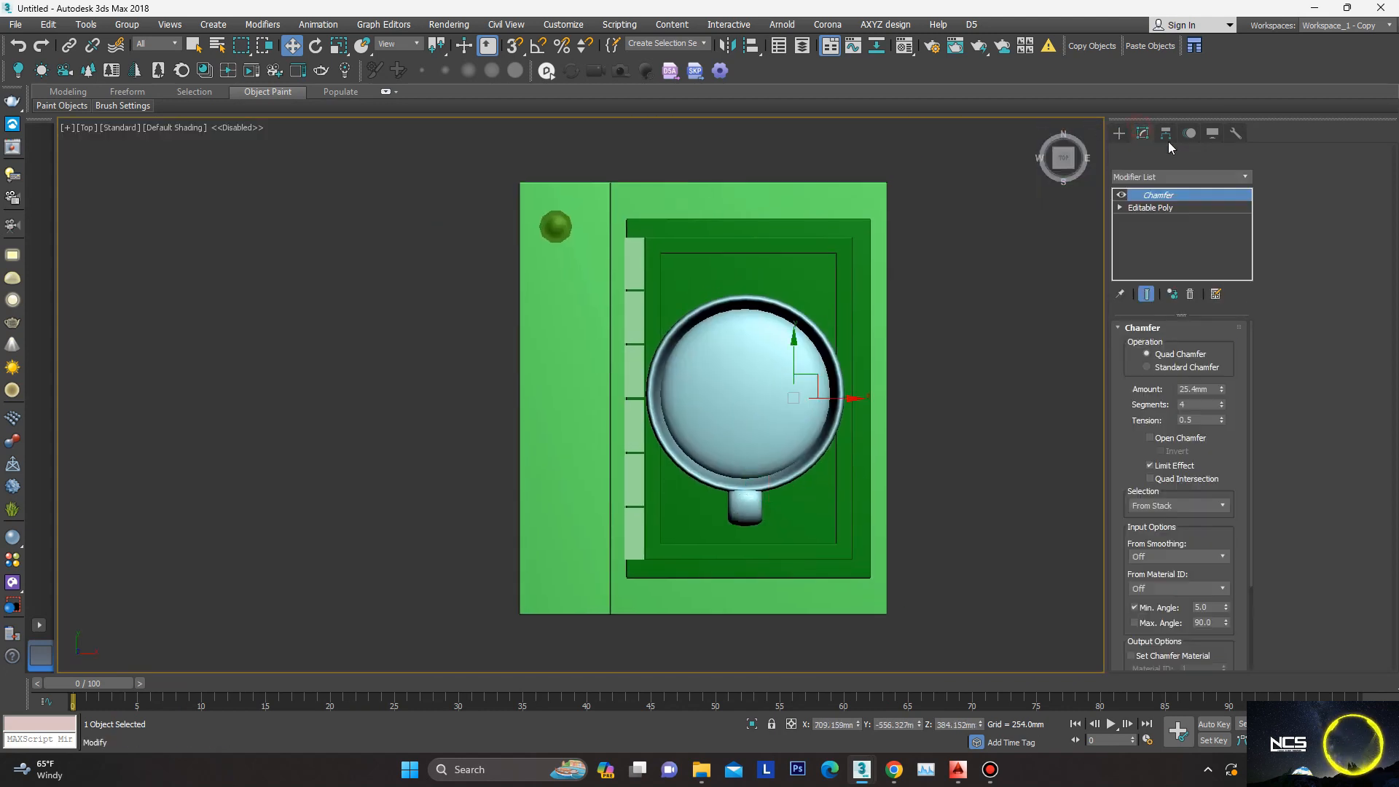
scroll(825, 387, down, 3)
click(1119, 133)
click(1135, 154)
click(1207, 232)
scroll(874, 220, up, 2)
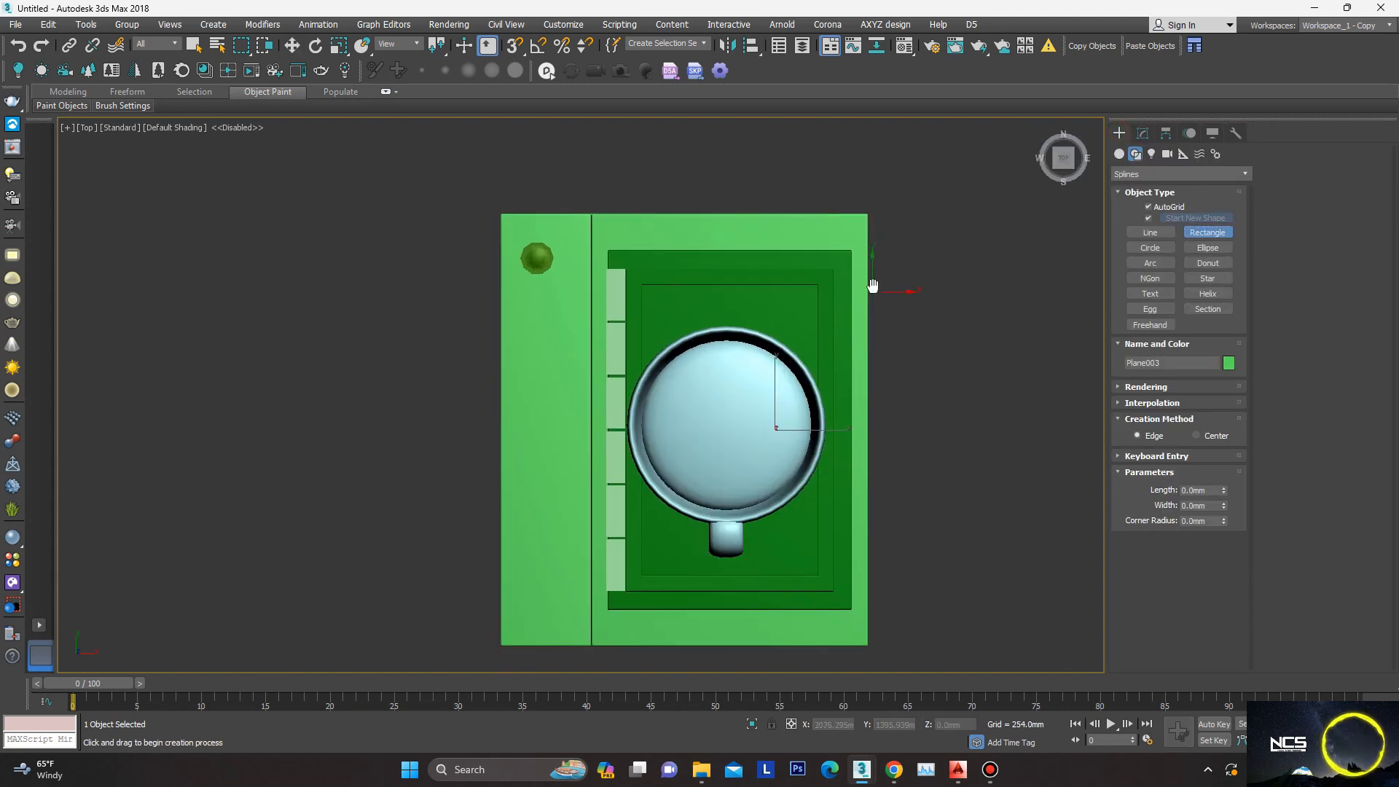
scroll(872, 284, down, 2)
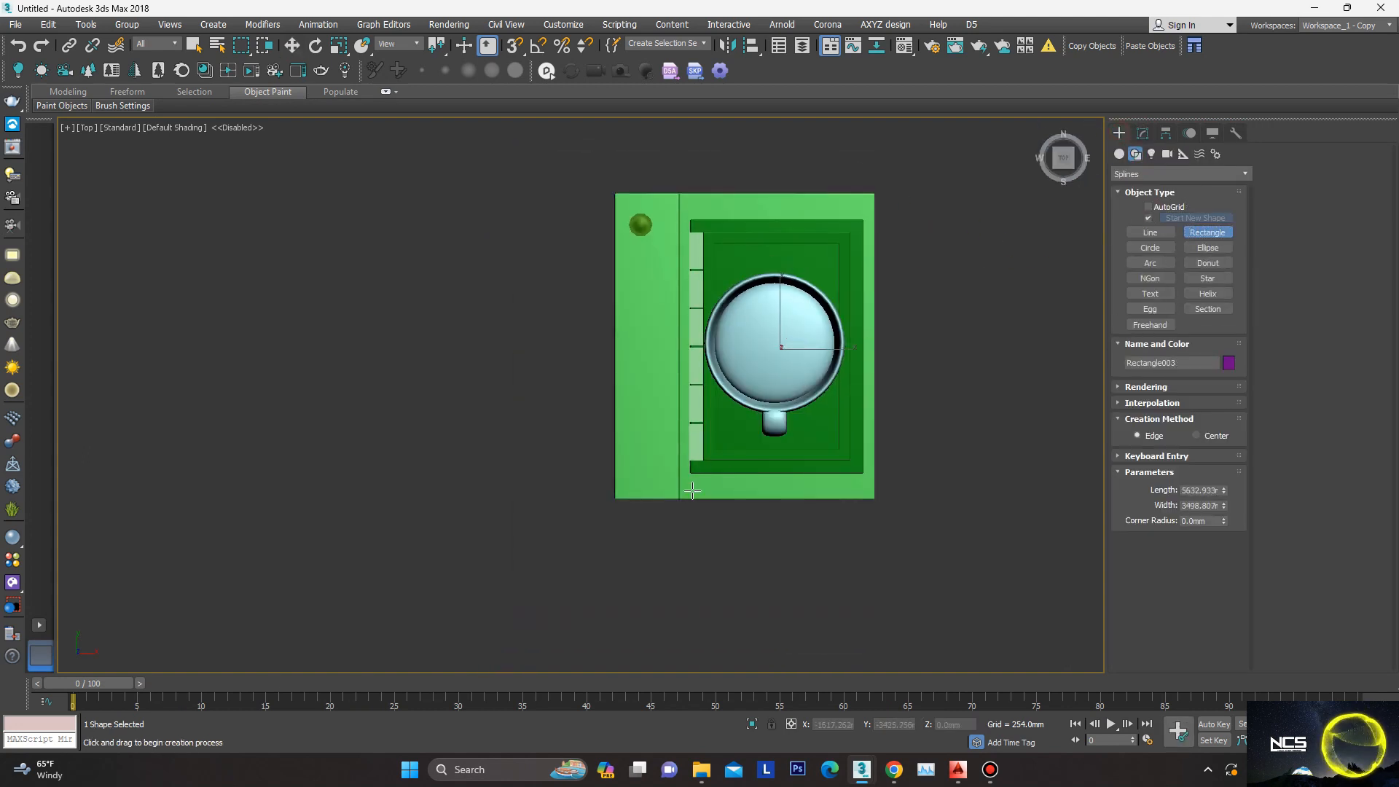
Step: Convert the rectangle to an editable spline and remove its street-side segment
key(w)
right_click(834, 349)
click(1016, 510)
alt+middle_drag(758, 446, 927, 416)
key(f)
key(z)
scroll(758, 336, down, 5)
key(2)
alt+middle_drag(603, 517, 655, 323)
Step: Adjust the end vertices of the open spline beside the building and leave vertex editing
key(1)
middle_drag(616, 470, 619, 481)
mouse_move(657, 519)
mouse_down()
mouse_move(701, 525)
mouse_move(668, 522)
mouse_up()
scroll(701, 525, up, 4)
scroll(667, 522, down, 4)
right_click(843, 484)
middle_drag(667, 523, 766, 463)
click(804, 406)
scroll(766, 464, up, 4)
click(1154, 196)
Step: Apply a Sweep modifier to the open spline with a built-in Cylinder section of 50 mm radius
right_click(685, 496)
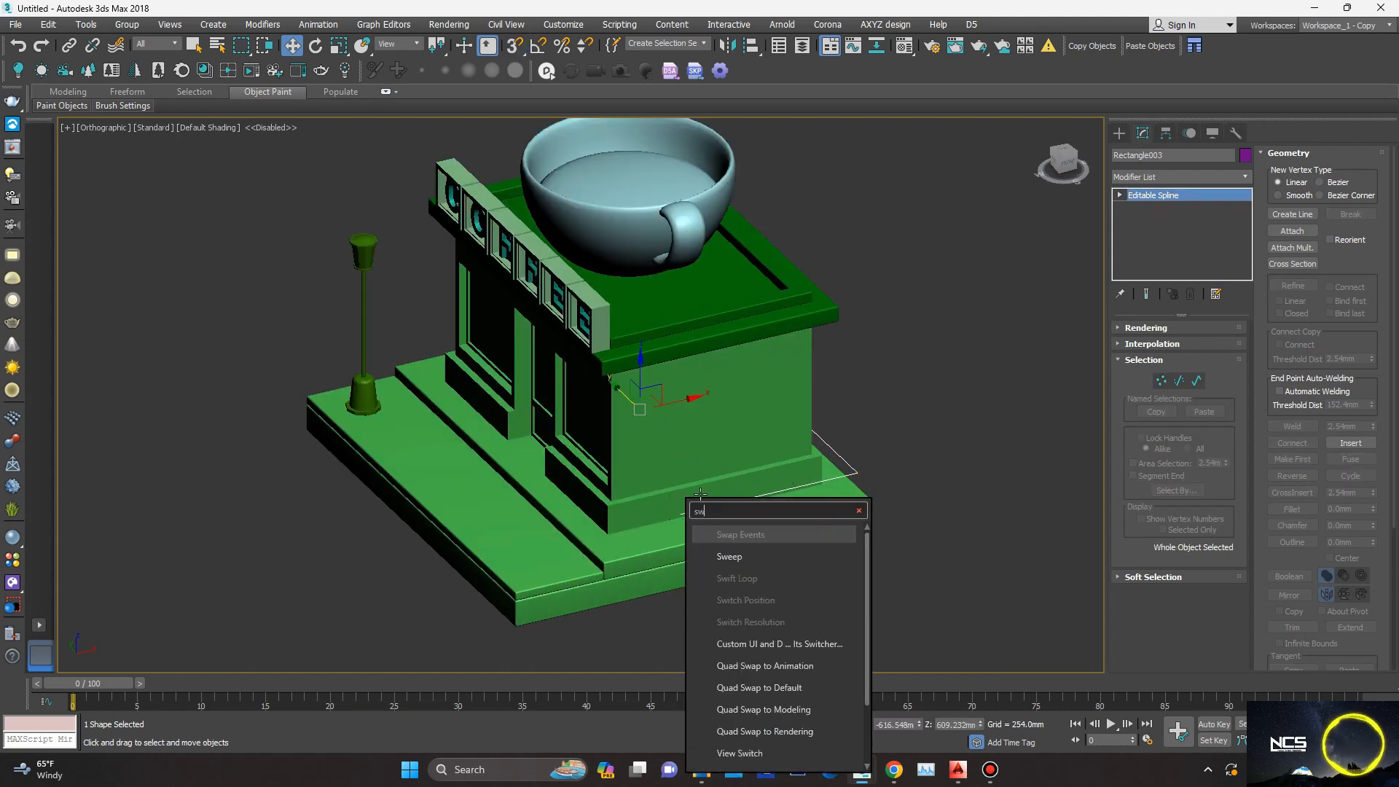
click(740, 536)
scroll(743, 510, up, 5)
click(1178, 381)
click(1167, 426)
middle_drag(1005, 507, 922, 508)
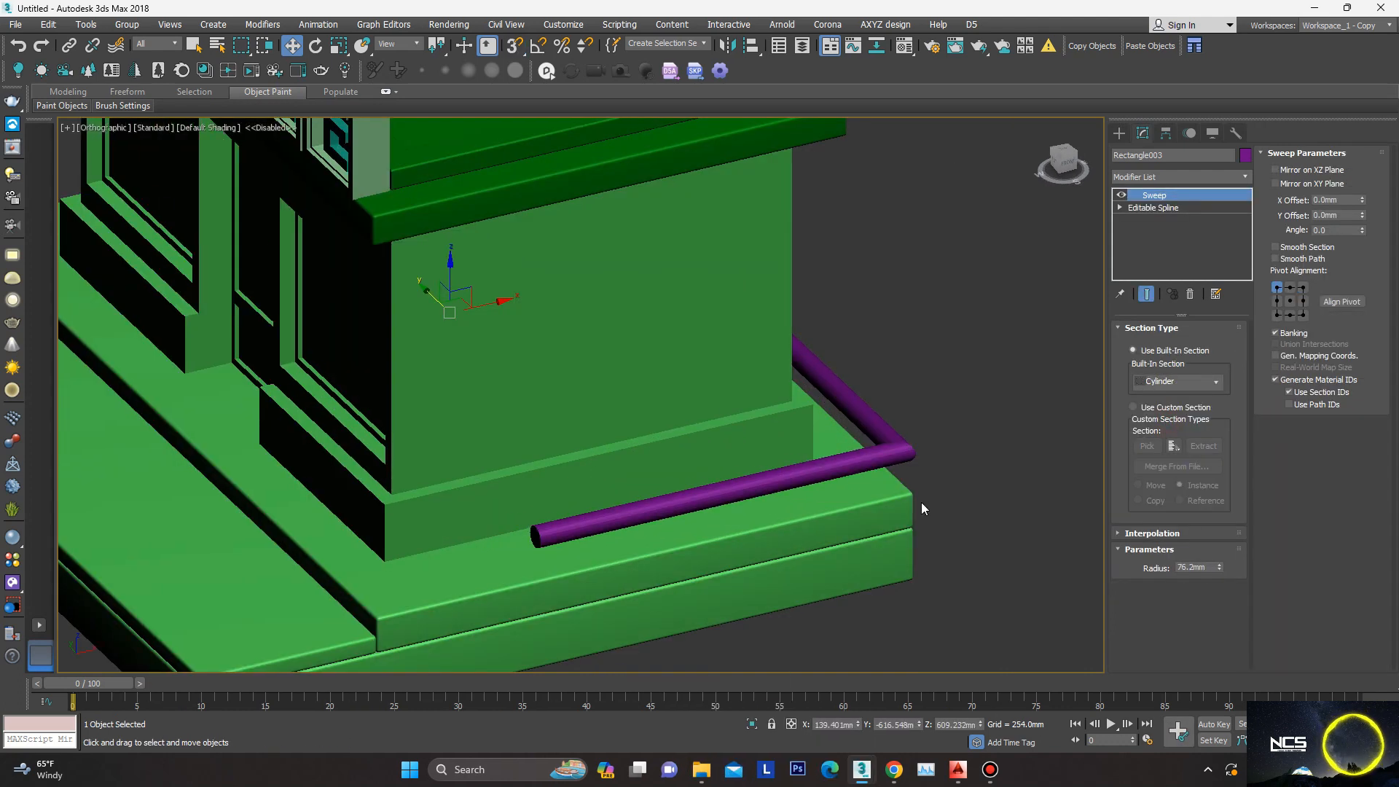
text(50)
key(Return)
scroll(754, 375, down, 4)
Step: Raise the swept rail by about 268 mm and clone it in place as an independent copy
alt+middle_drag(754, 375, 678, 317)
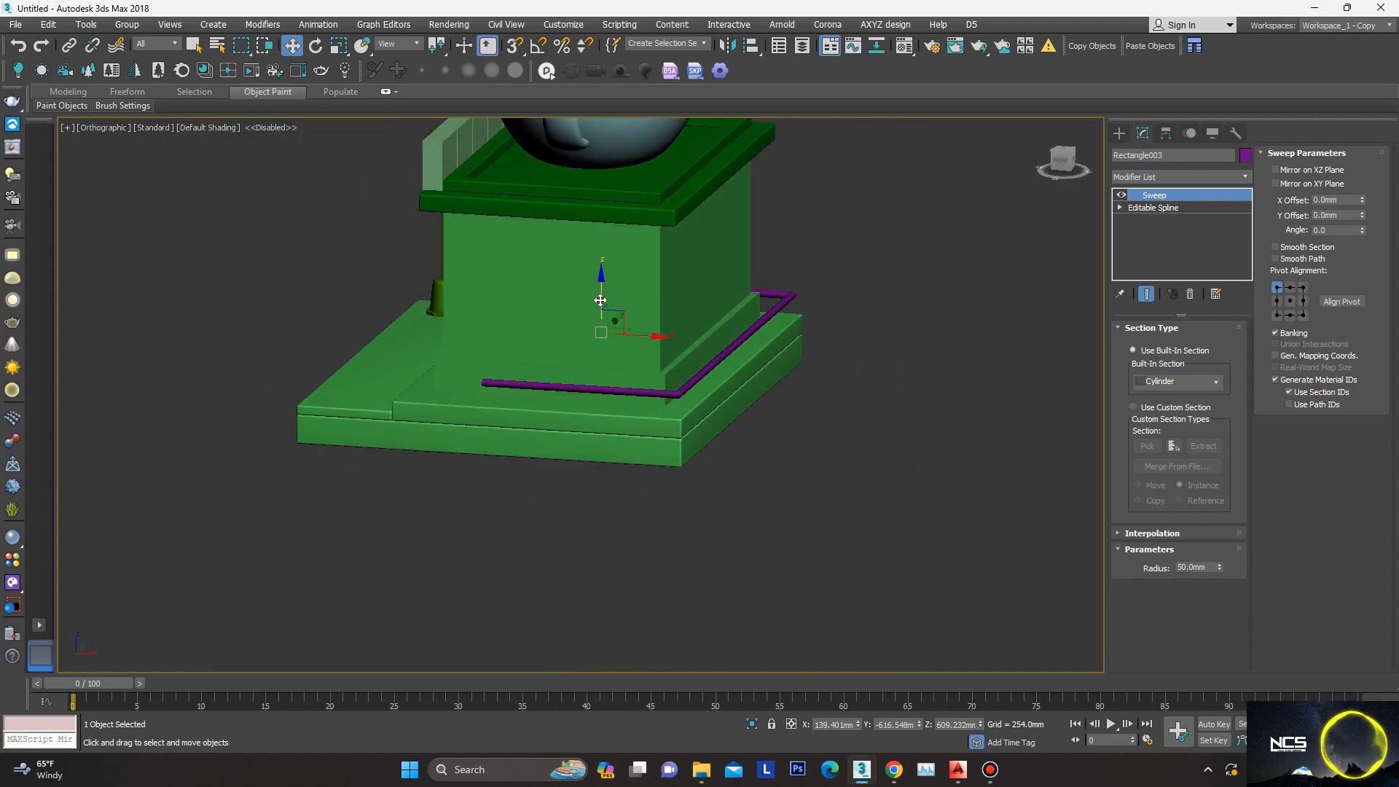
drag(600, 300, 601, 281)
scroll(612, 329, down, 2)
alt+middle_drag(611, 331, 617, 370)
scroll(617, 372, up, 4)
key(ctrl+v)
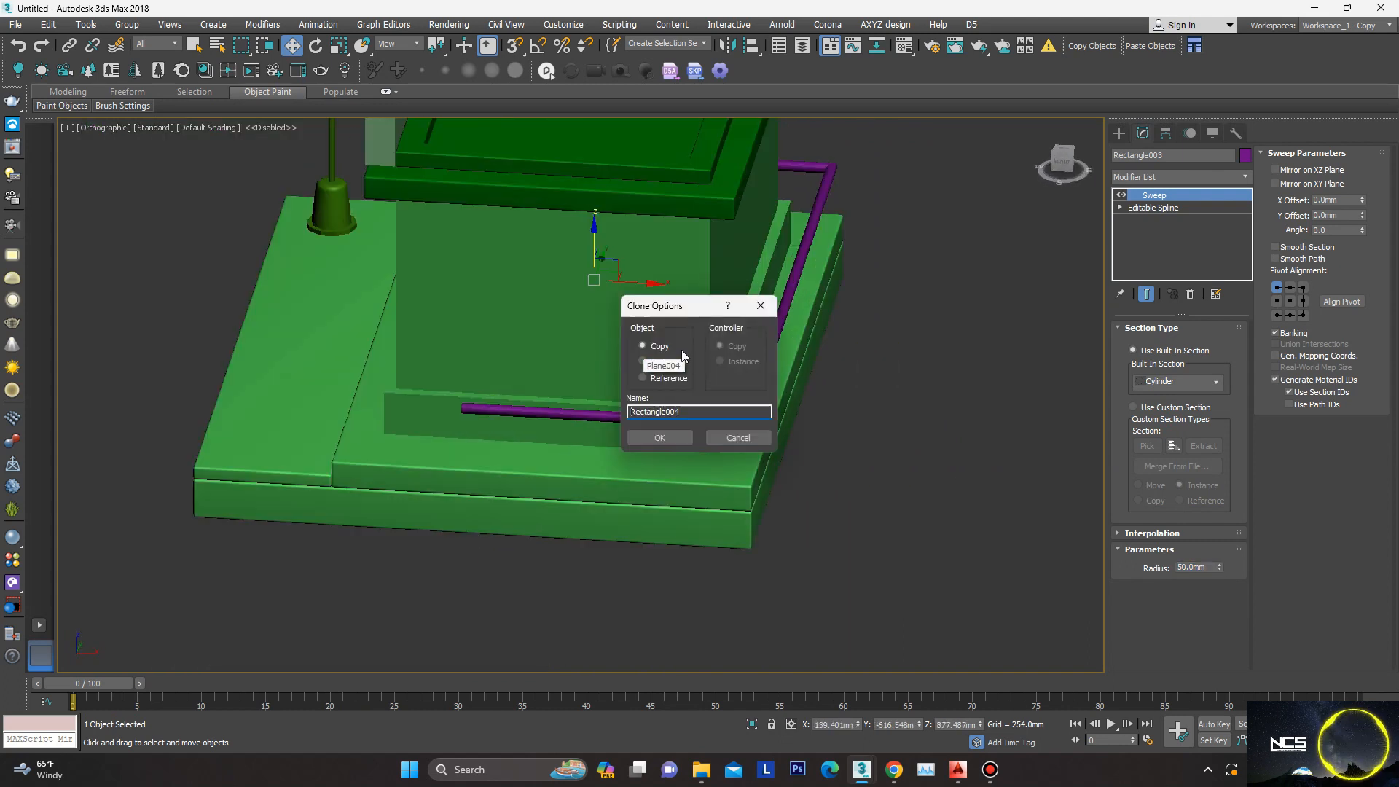
click(659, 438)
Step: Rotate a side segment of the cloned rail upright, delete the original rail spline and return to the Sweep level
key(2)
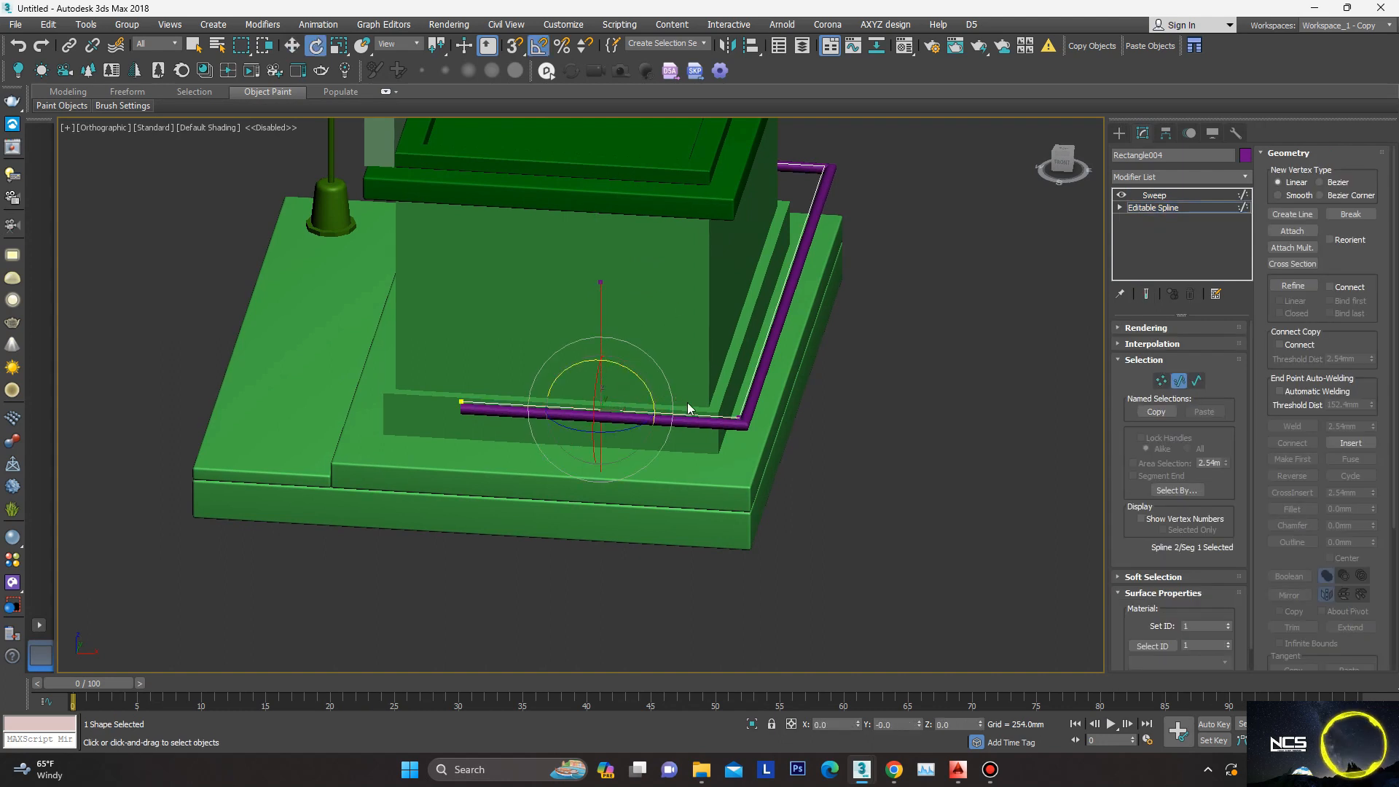
key(3)
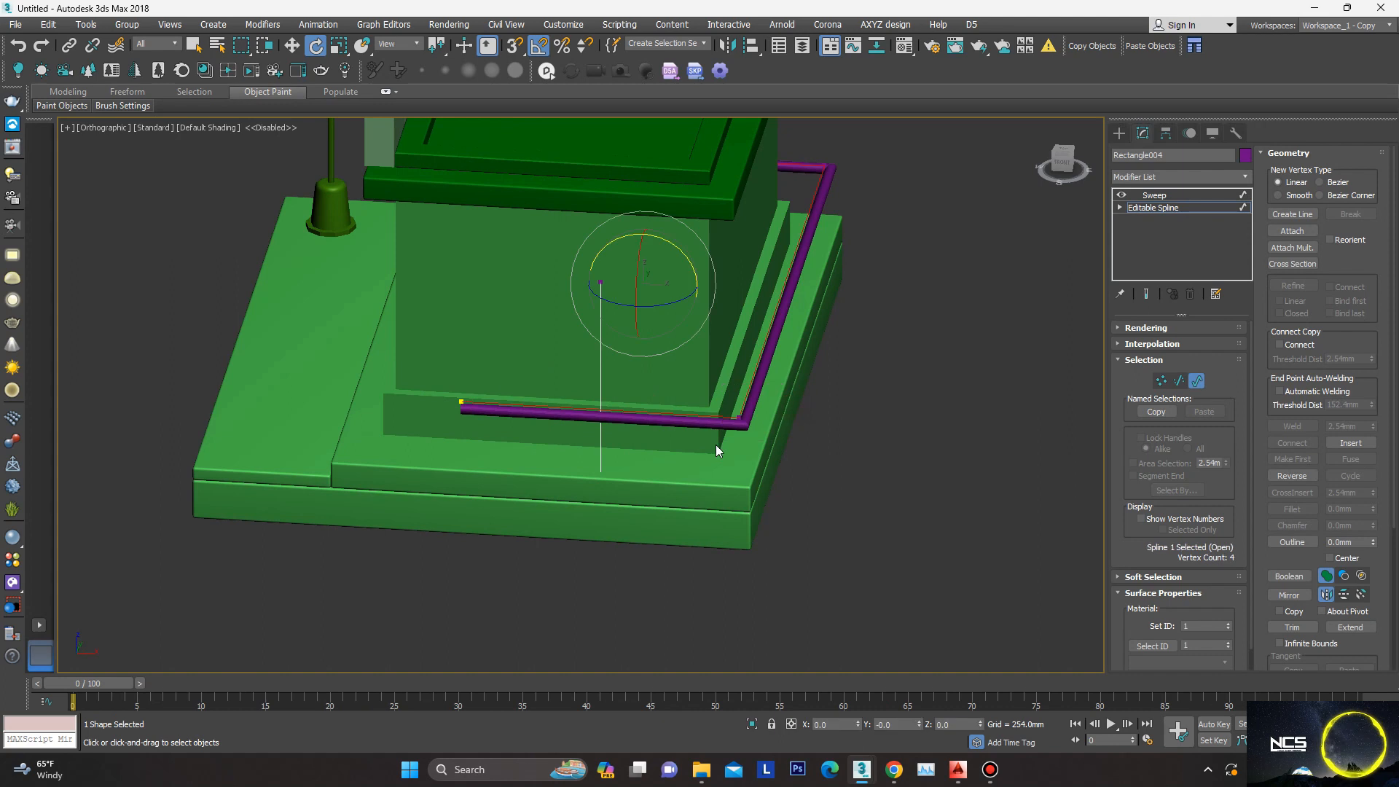
middle_drag(717, 446, 720, 471)
key(Delete)
click(1154, 208)
click(1154, 195)
Step: Convert the upright post to Editable Poly and lower its top vertices by about 442 mm
mouse_move(798, 286)
alt+middle_down()
mouse_move(765, 229)
mouse_move(808, 273)
alt+middle_up()
right_click(807, 273)
mouse_move(940, 424)
click(1013, 436)
key(1)
drag(684, 272, 572, 325)
alt+middle_drag(648, 349, 688, 342)
key(w)
drag(612, 281, 626, 328)
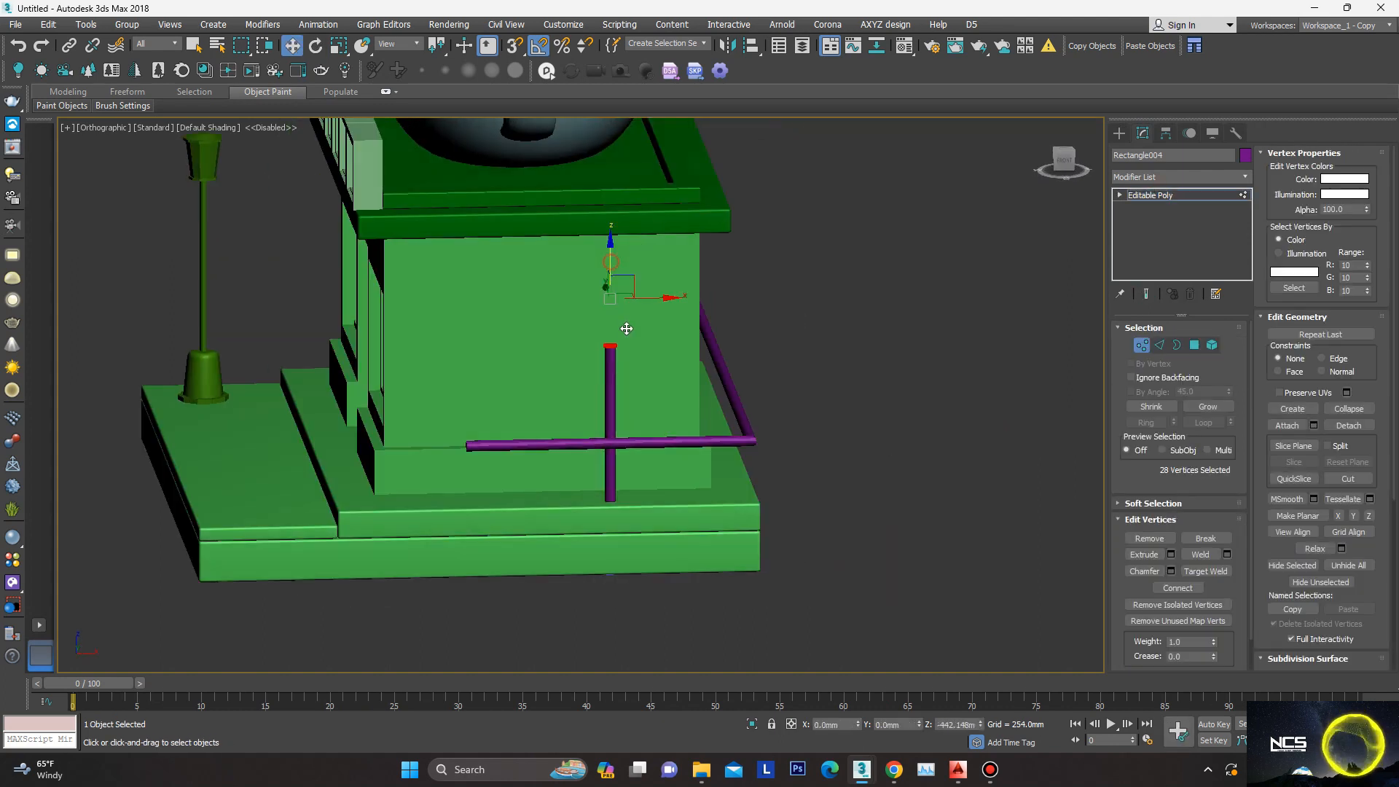
Step: Delete the post's top polygon and scale a copy of the open border outward to form a lip
key(z)
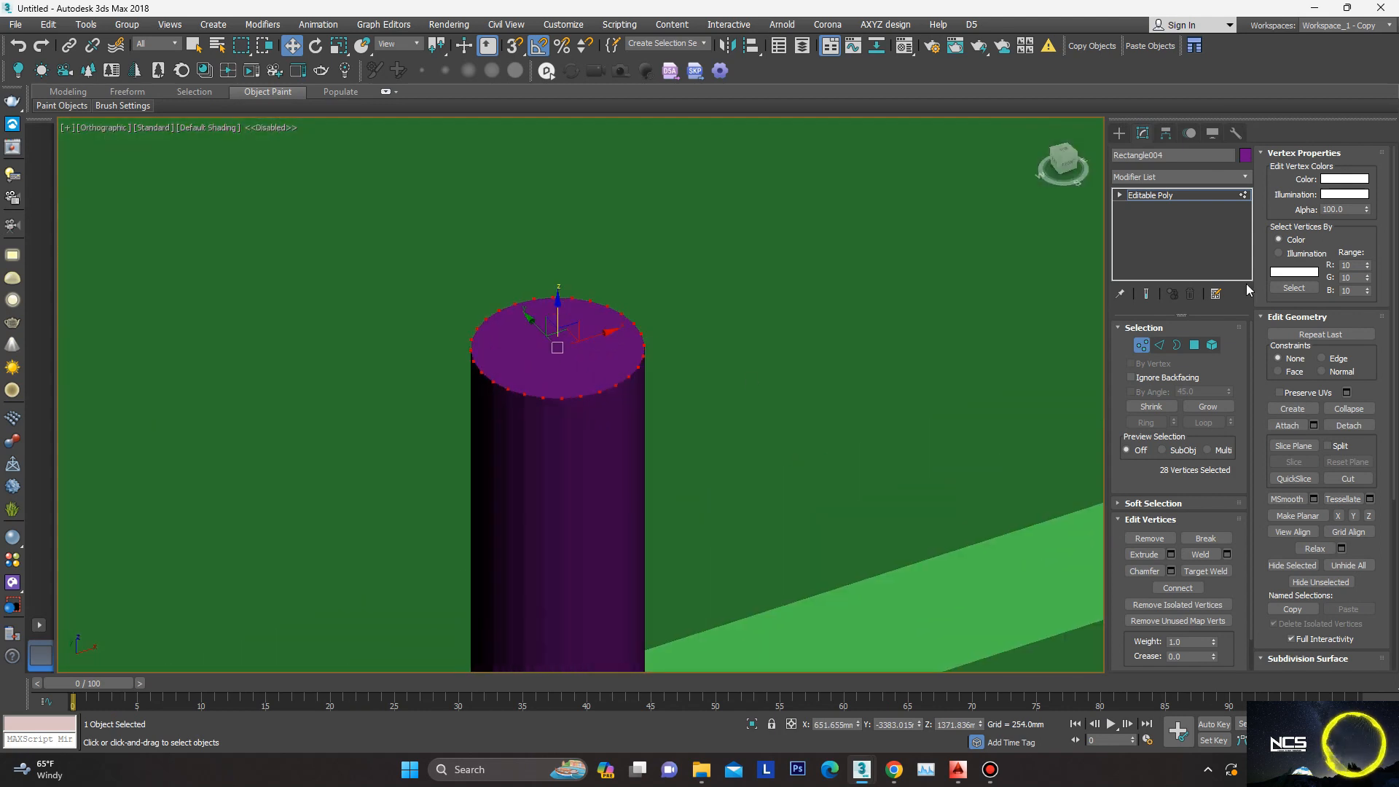
click(592, 359)
key(Delete)
middle_drag(654, 348, 626, 338)
click(1177, 345)
click(642, 318)
key(r)
shift+drag(587, 334, 593, 273)
Step: Extend the lip's border upward and collapse it to a point, forming a conical cap on the post
scroll(610, 335, down, 5)
alt+middle_drag(611, 335, 620, 283)
key(w)
shift+drag(606, 290, 618, 225)
alt+middle_drag(618, 225, 751, 286)
right_click(714, 263)
click(693, 114)
scroll(688, 251, down, 5)
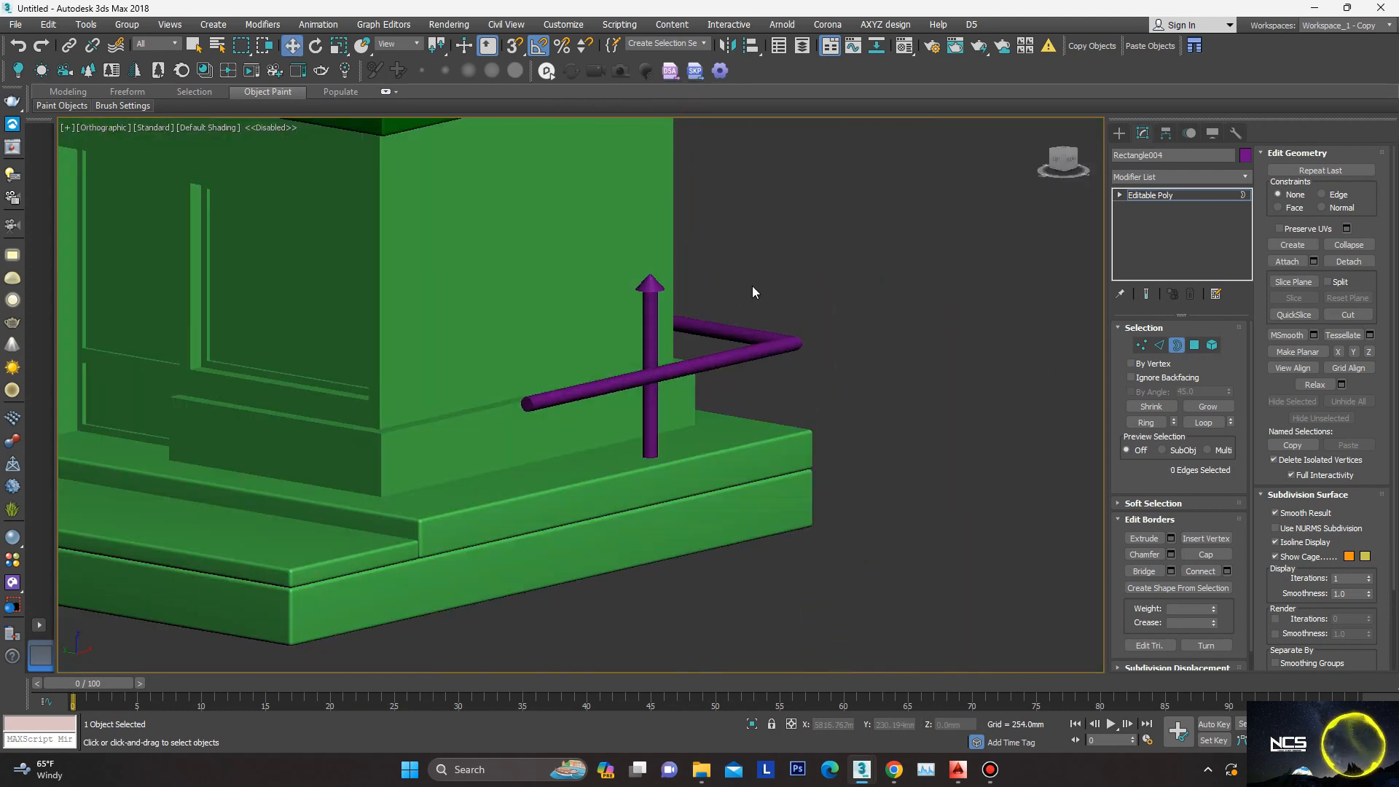
Step: Raise the tip vertex of the post's conical cap to make the point taller
scroll(684, 284, up, 5)
key(1)
key(1)
click(556, 251)
scroll(622, 298, down, 5)
alt+middle_drag(596, 259, 613, 330)
Step: Select the whole post as an element and align it with the side rail
key(1)
click(1212, 346)
key(1)
scroll(699, 328, down, 2)
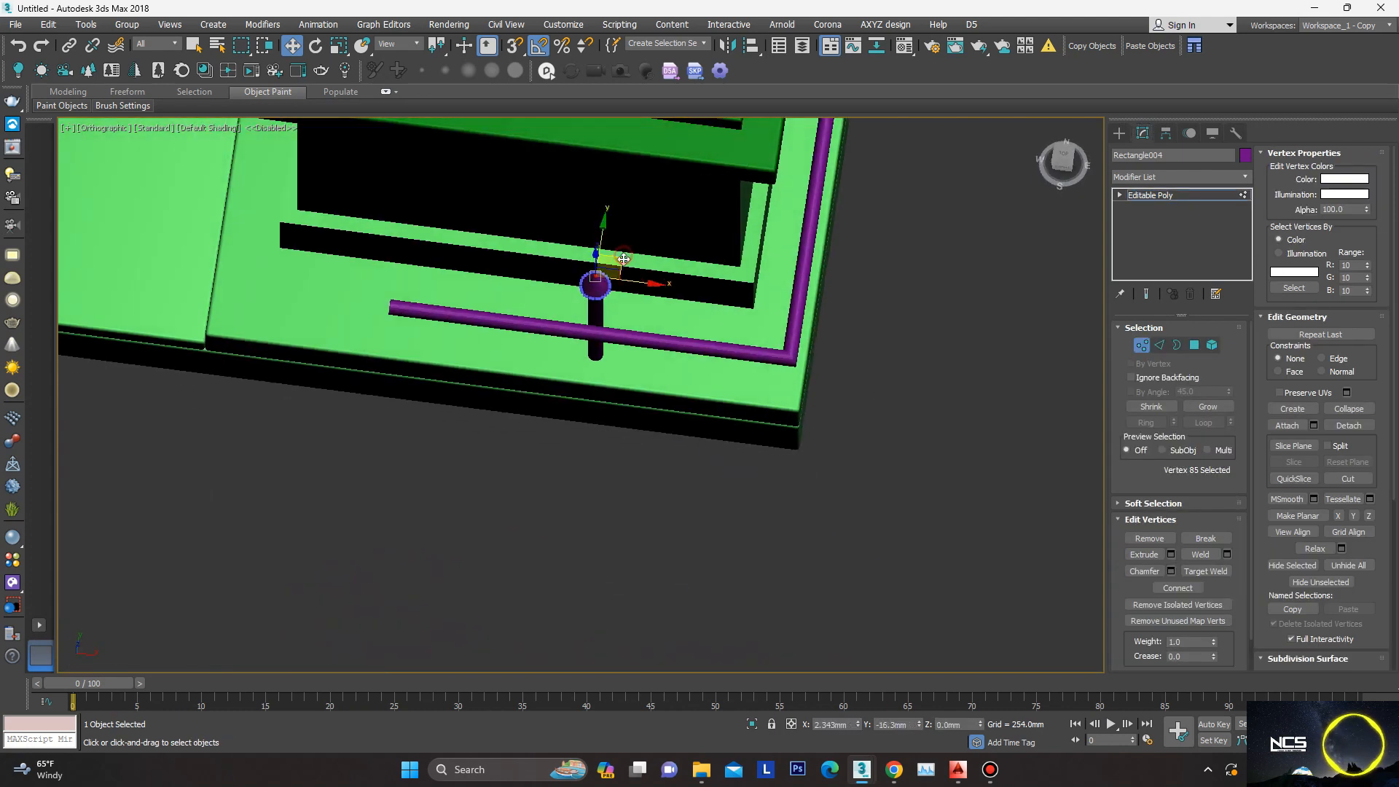
key(1)
click(1211, 345)
click(595, 313)
alt+middle_drag(535, 344, 558, 322)
Step: Raise the post's bottom vertices by about 814 mm to shorten it to the platform surface
key(1)
drag(721, 477, 508, 599)
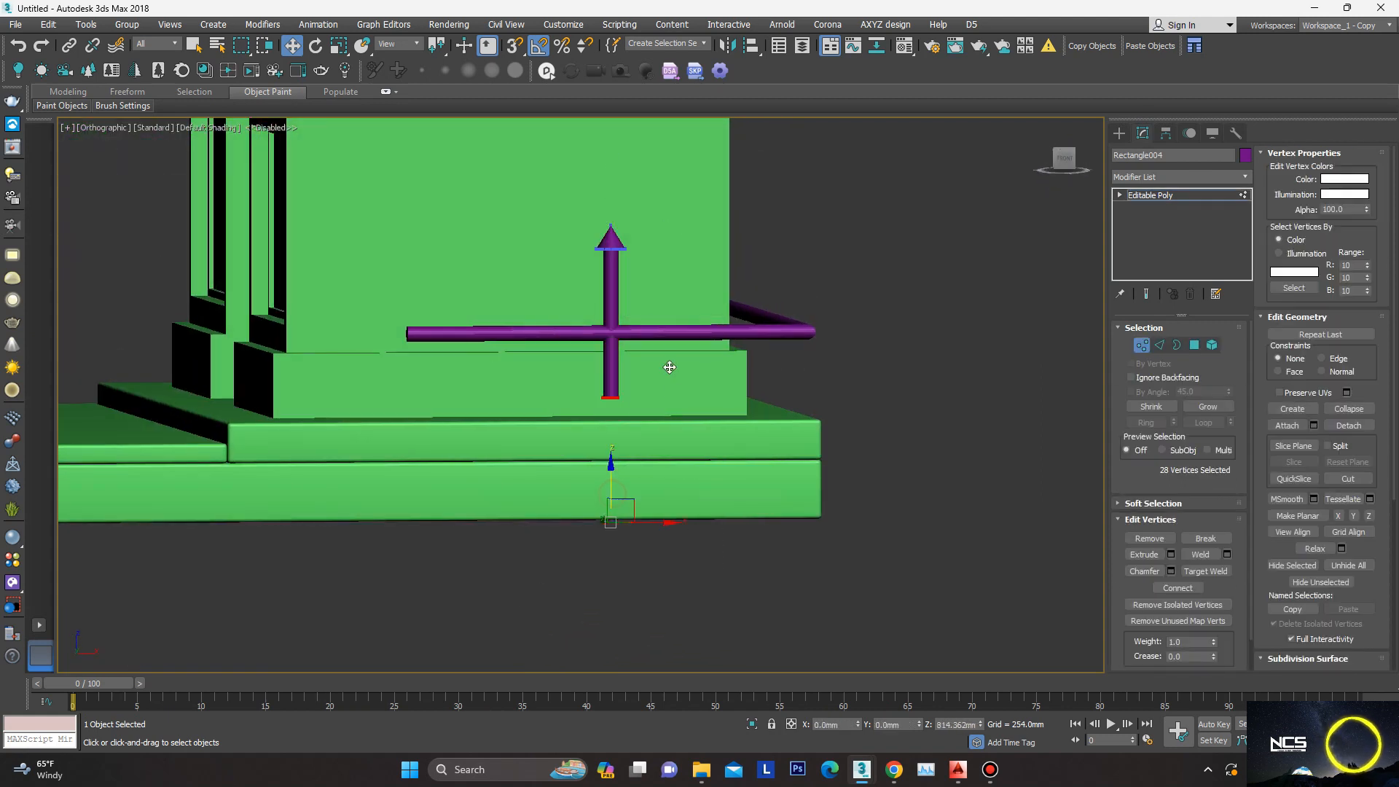
mouse_move(631, 406)
alt+middle_down()
mouse_move(615, 417)
mouse_move(629, 417)
alt+middle_up()
Step: Delete the post's bottom polygon and extend its open border outward into a round base flange
scroll(626, 424, up, 10)
key(4)
click(638, 388)
key(Delete)
key(3)
drag(743, 338, 591, 431)
alt+middle_drag(591, 431, 596, 455)
key(r)
mouse_move(591, 381)
shift+mouse_down()
mouse_move(583, 351)
mouse_move(606, 376)
shift+mouse_up()
scroll(614, 381, down, 5)
key(1)
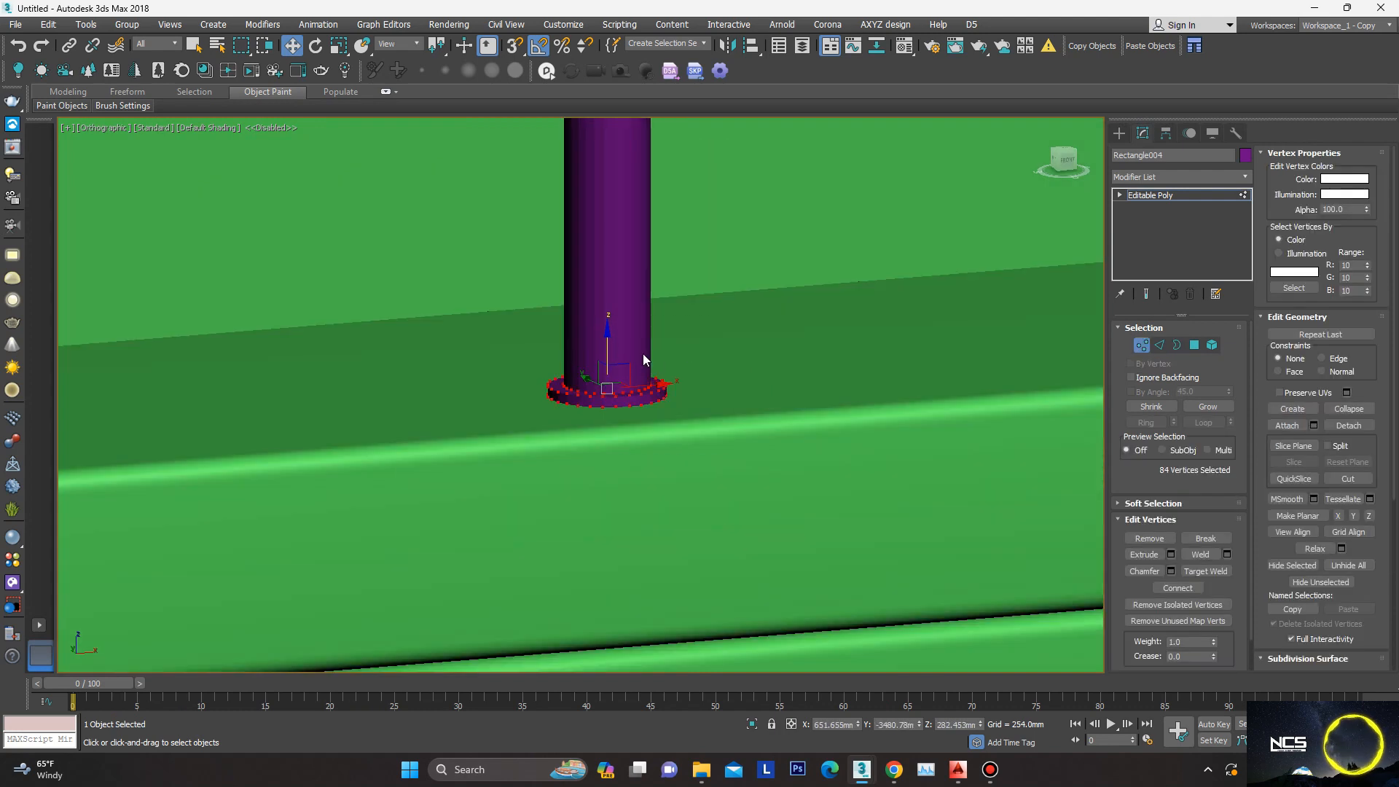
Step: Copy the post element along the side rail in both directions to build a row of posts
scroll(624, 406, down, 6)
mouse_move(625, 410)
alt+middle_down()
mouse_move(634, 428)
mouse_move(630, 379)
alt+middle_up()
key(5)
click(636, 365)
mouse_move(658, 356)
shift+mouse_down()
mouse_move(615, 378)
mouse_move(484, 384)
shift+mouse_up()
key(Return)
middle_drag(568, 425, 512, 446)
mouse_move(436, 395)
shift+mouse_down()
mouse_move(888, 389)
mouse_move(762, 396)
shift+mouse_up()
key(Return)
Step: Copy the row of posts across to the rail on the building's opposite side
click(762, 397)
scroll(762, 396, down, 2)
mouse_move(762, 396)
alt+middle_down()
mouse_move(771, 381)
mouse_move(823, 391)
alt+middle_up()
drag(823, 393, 467, 430)
scroll(754, 459, down, 7)
alt+middle_drag(591, 439, 781, 450)
key(Return)
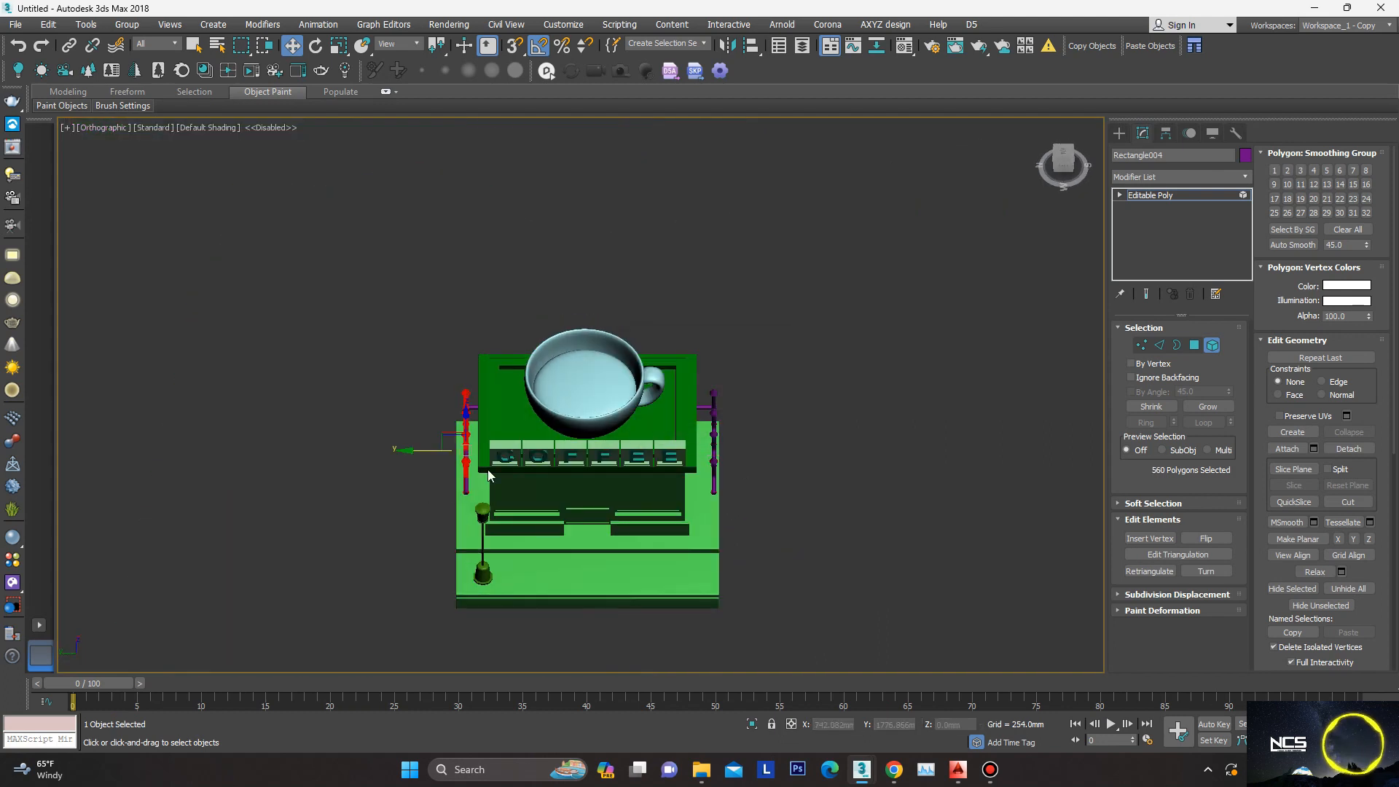
key(t)
key(z)
mouse_move(470, 367)
middle_down()
mouse_move(515, 387)
mouse_move(408, 351)
middle_up()
scroll(665, 421, down, 5)
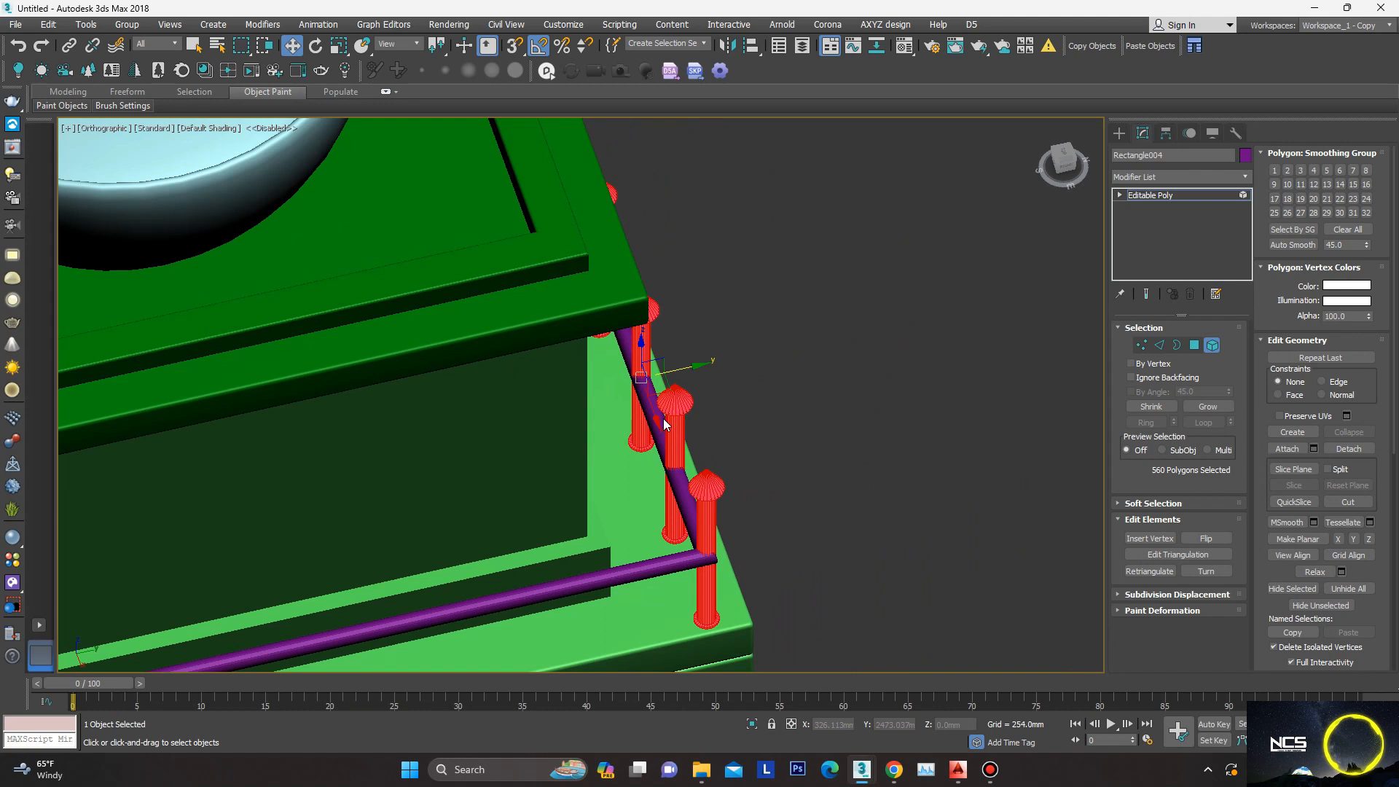
key(t)
scroll(692, 166, up, 1)
middle_drag(695, 166, 678, 418)
key(e)
middle_drag(512, 273, 530, 267)
drag(444, 51, 440, 93)
shift+drag(735, 435, 736, 440)
key(Return)
key(w)
scroll(719, 389, down, 2)
middle_drag(719, 389, 698, 262)
scroll(698, 262, down, 2)
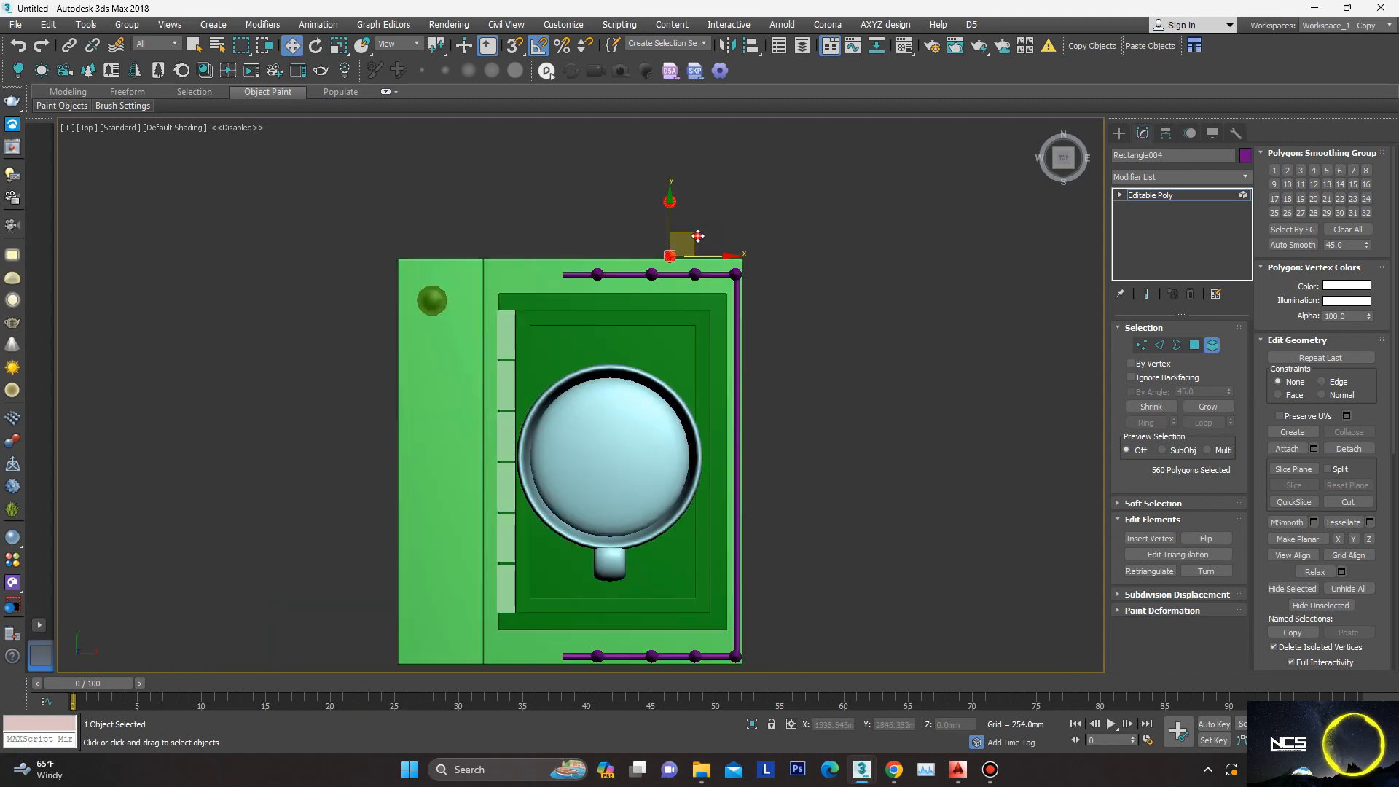
scroll(770, 533, up, 3)
middle_drag(770, 532, 812, 400)
key(Delete)
Step: Copy the corner post element repeatedly along the long rear rail, spacing the copies up to the opposite corner
click(741, 619)
scroll(750, 612, down, 2)
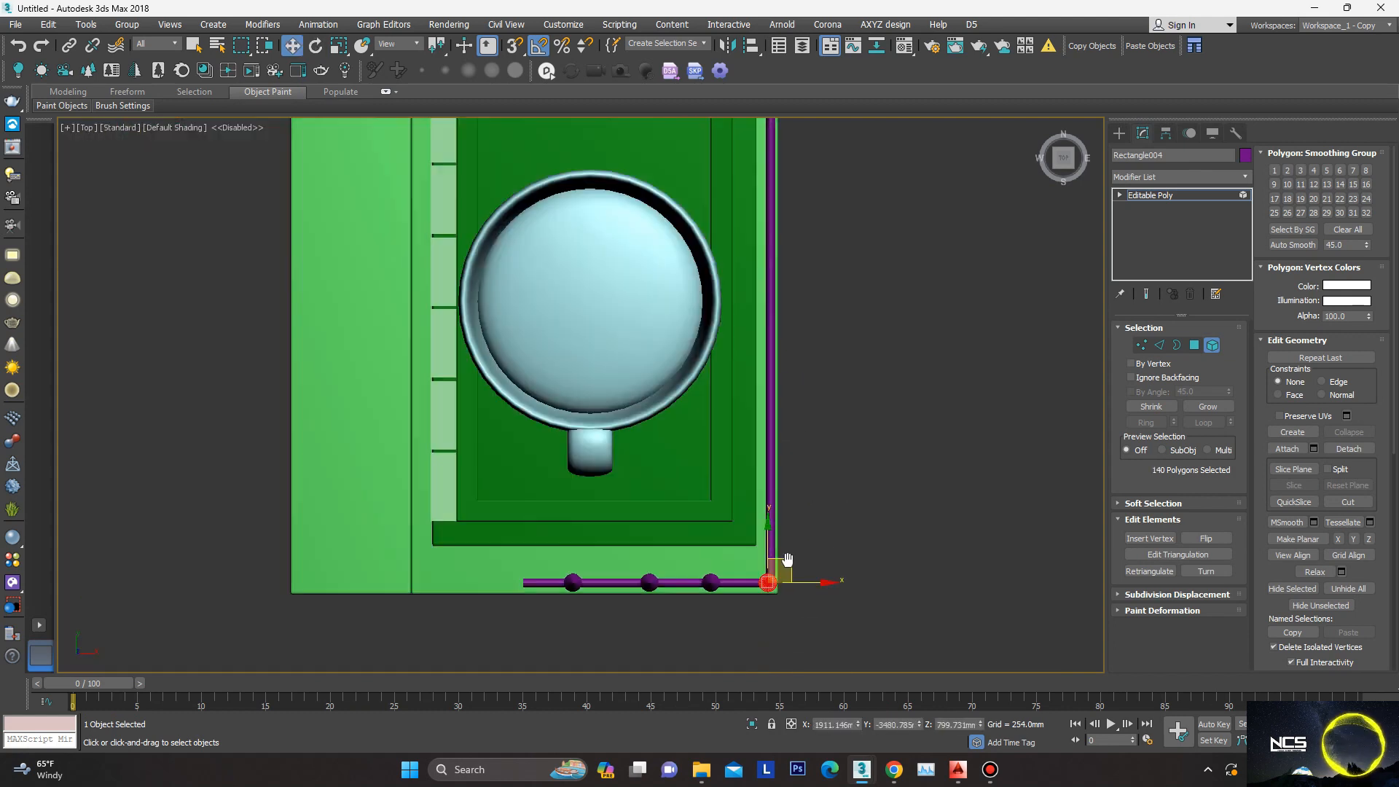
middle_drag(787, 562, 782, 598)
shift+drag(763, 581, 787, 506)
scroll(794, 525, down, 2)
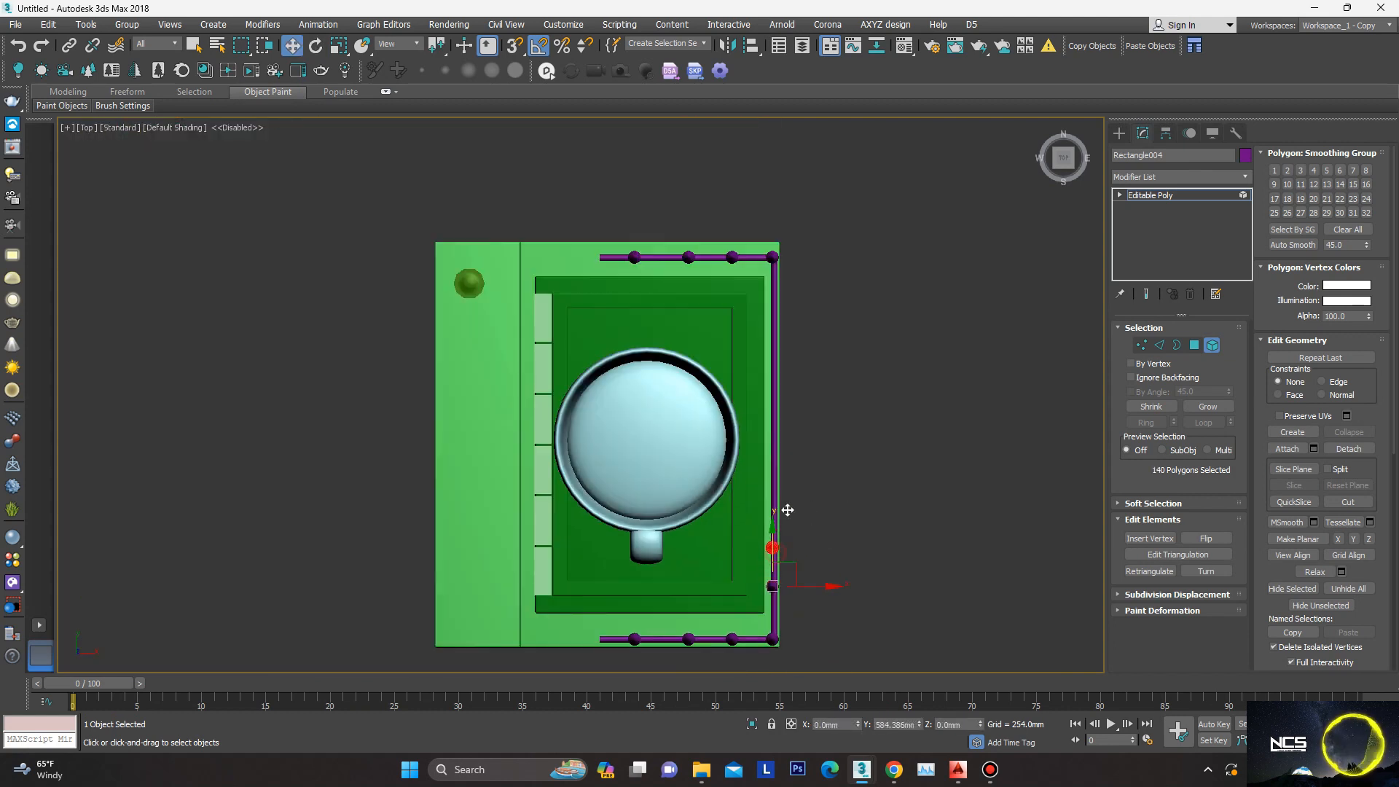
shift+drag(782, 444, 771, 450)
key(Return)
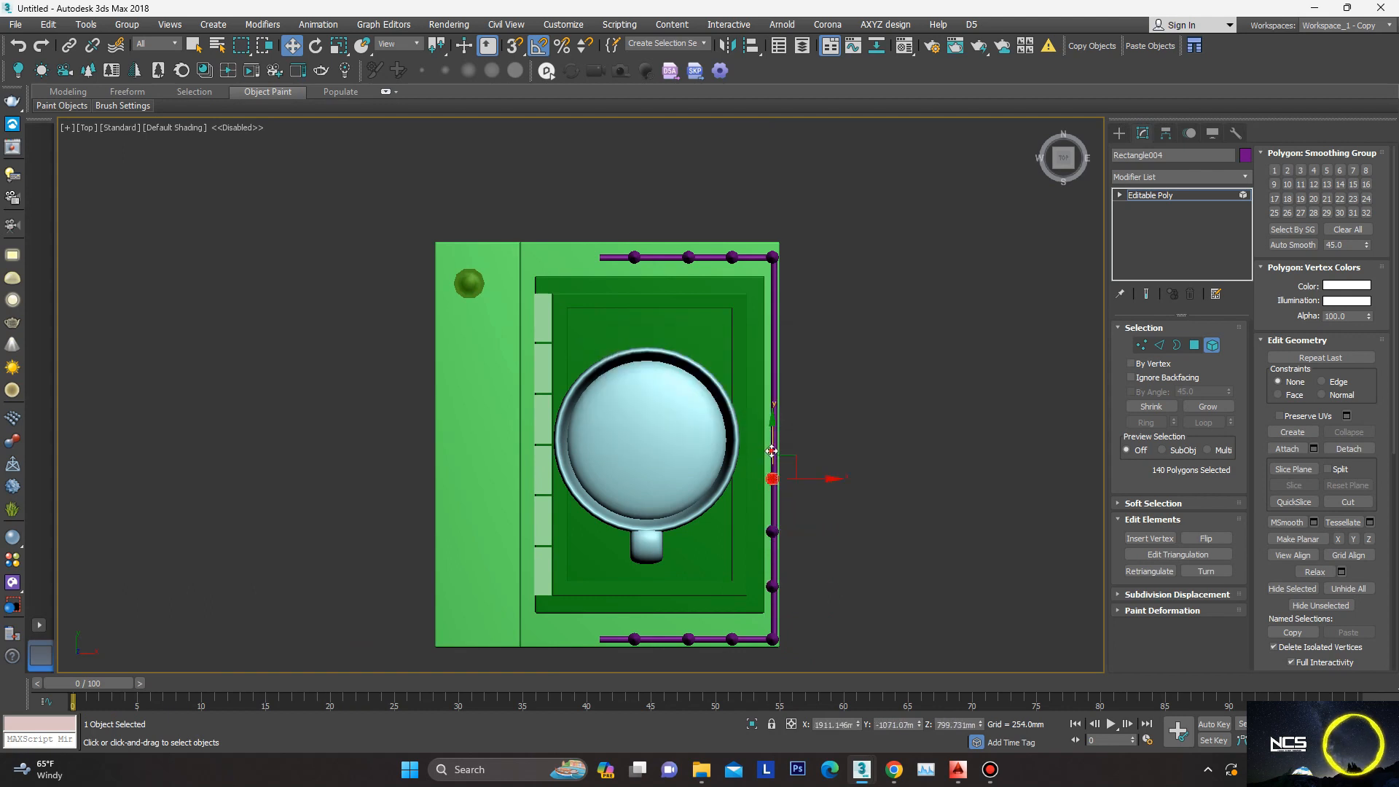
middle_drag(794, 453, 794, 537)
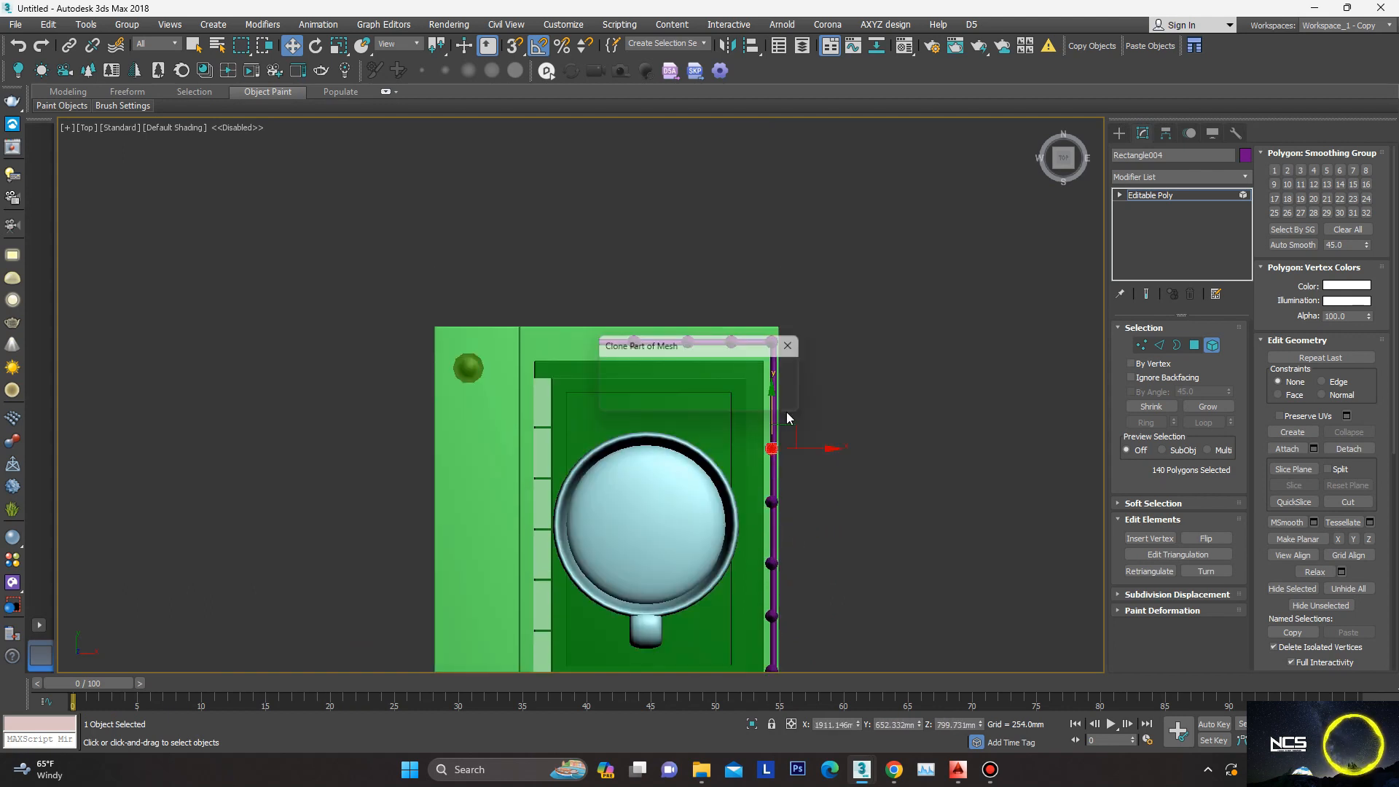
alt+middle_drag(781, 394, 791, 442)
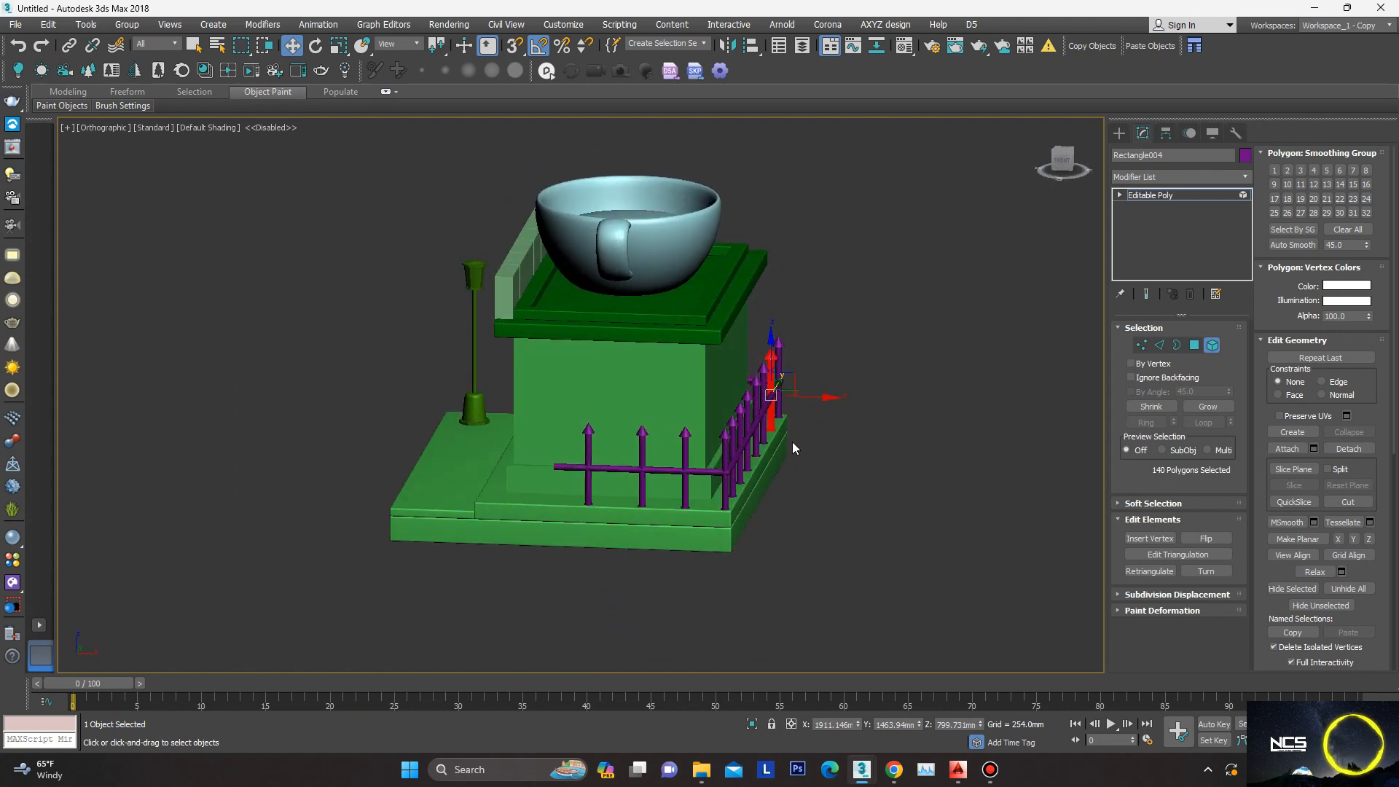
Step: Select the vertices of the rear row of posts in the front view and shift them about 17 mm outward onto the rail
key(f)
key(z)
scroll(789, 444, down, 3)
key(1)
drag(730, 175, 580, 613)
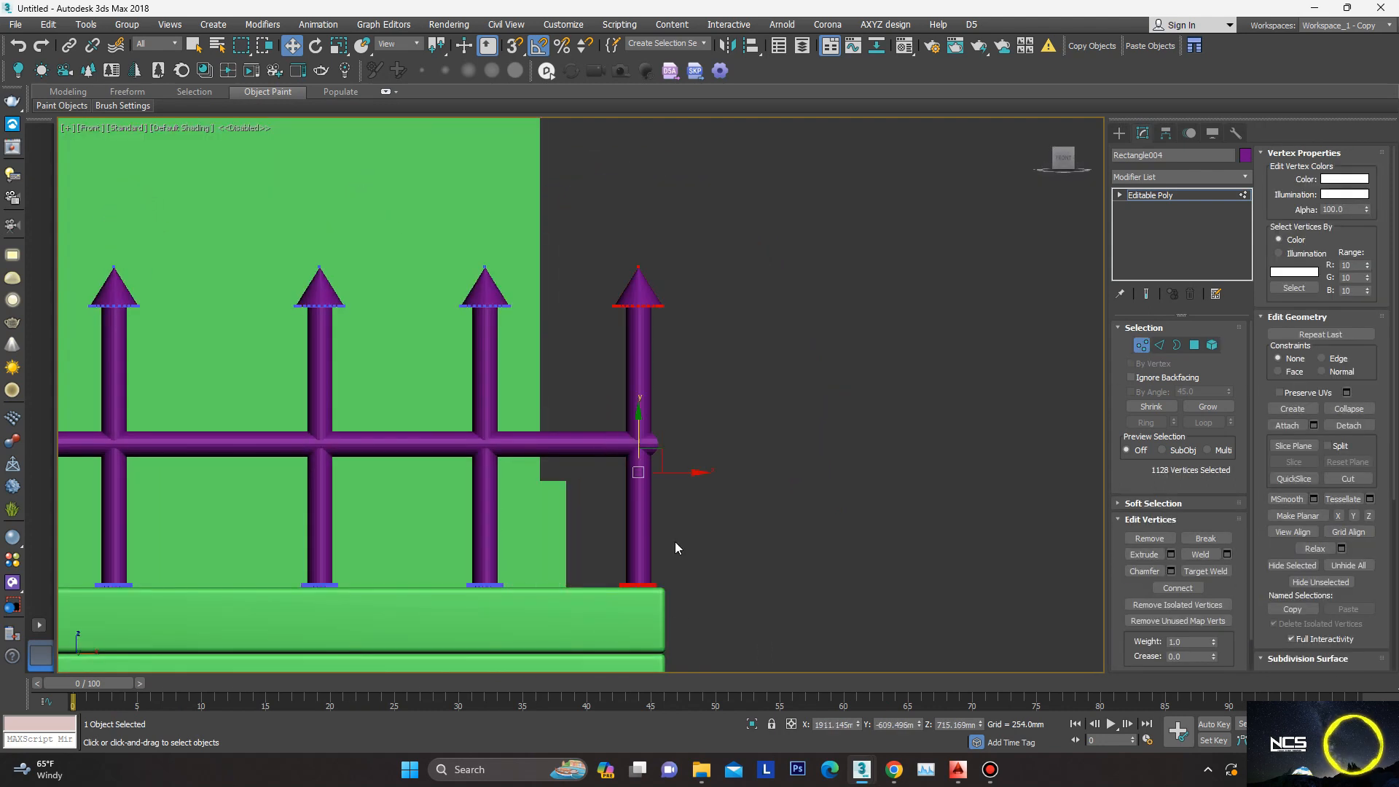
scroll(681, 473, down, 4)
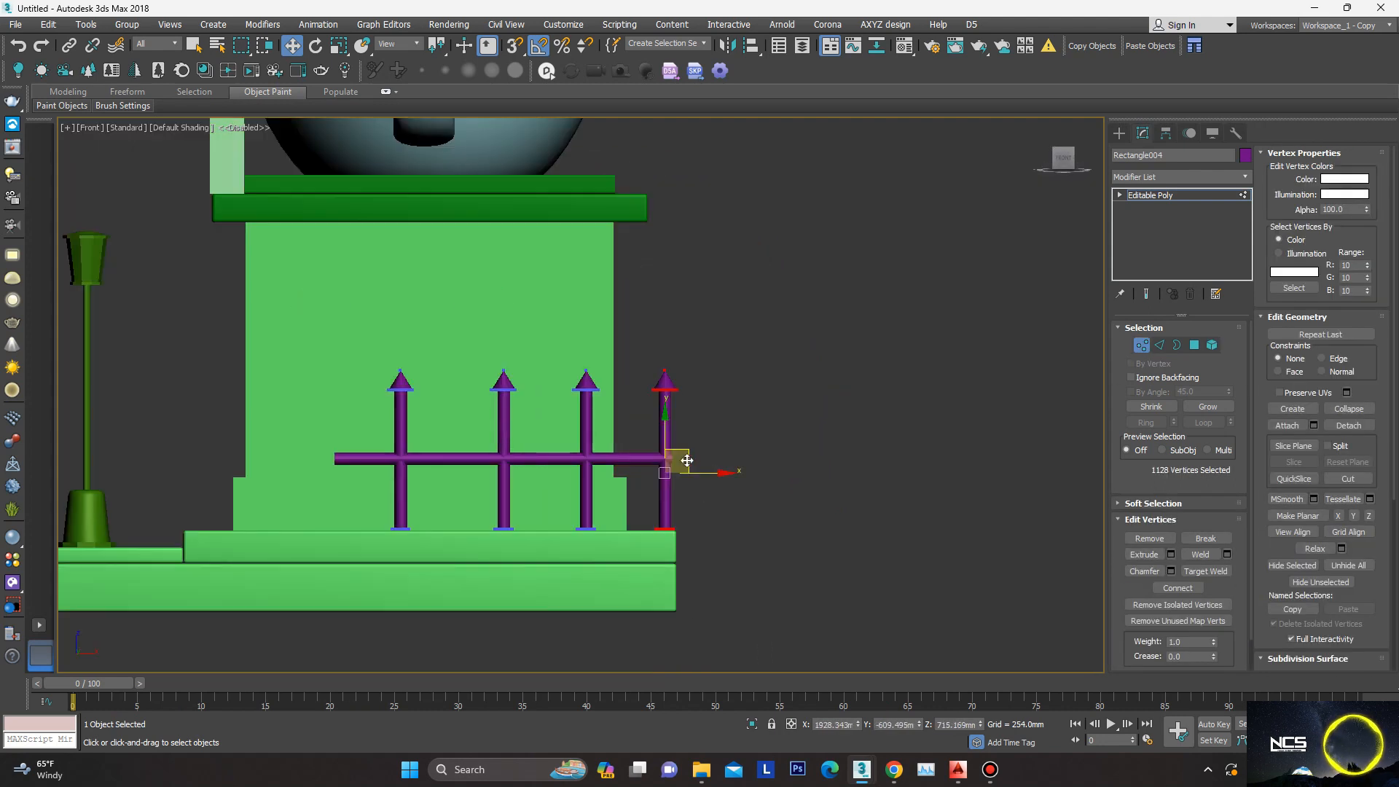
alt+middle_drag(681, 474, 616, 400)
key(1)
Step: Create a VRayPlane beside the coffee shop as the ground
scroll(617, 400, down, 4)
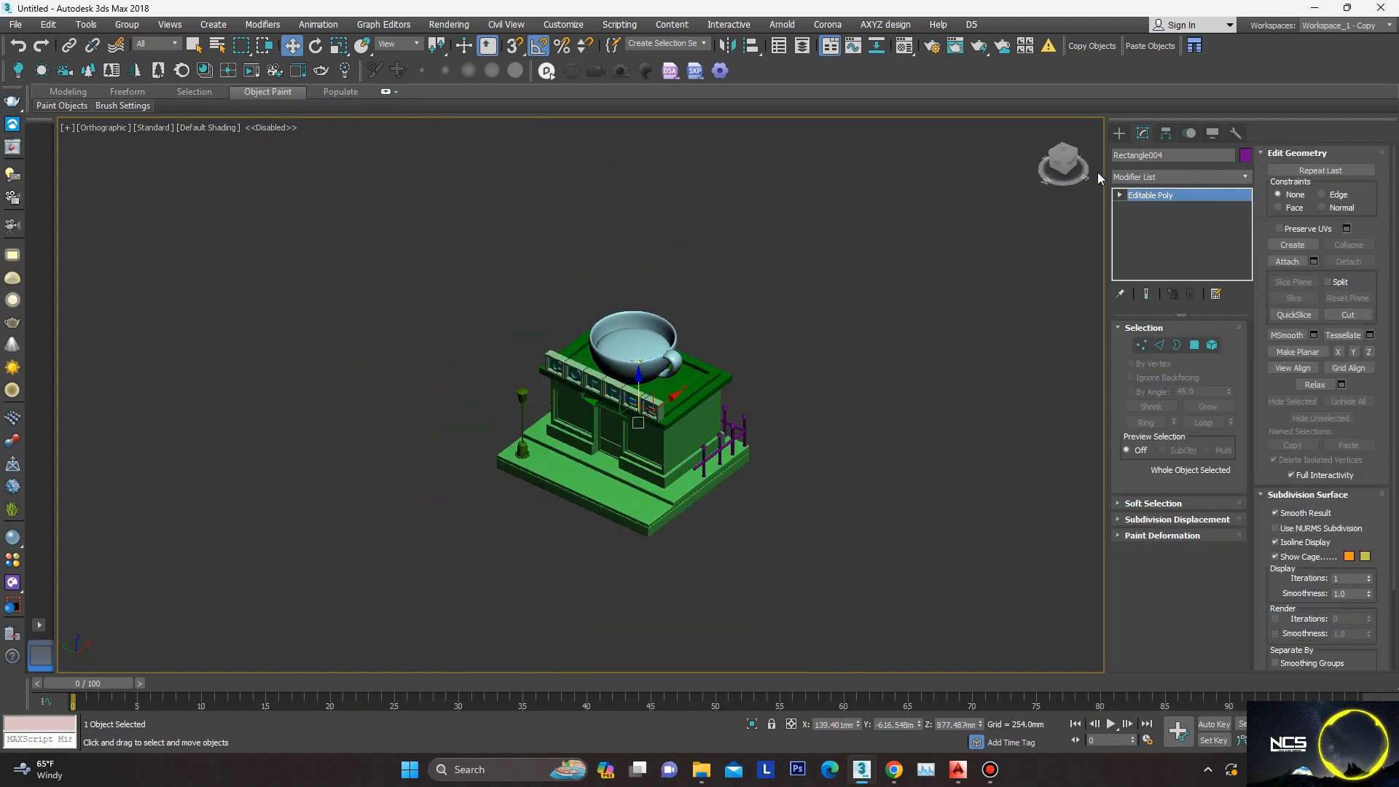
click(1119, 132)
click(1140, 175)
click(1127, 385)
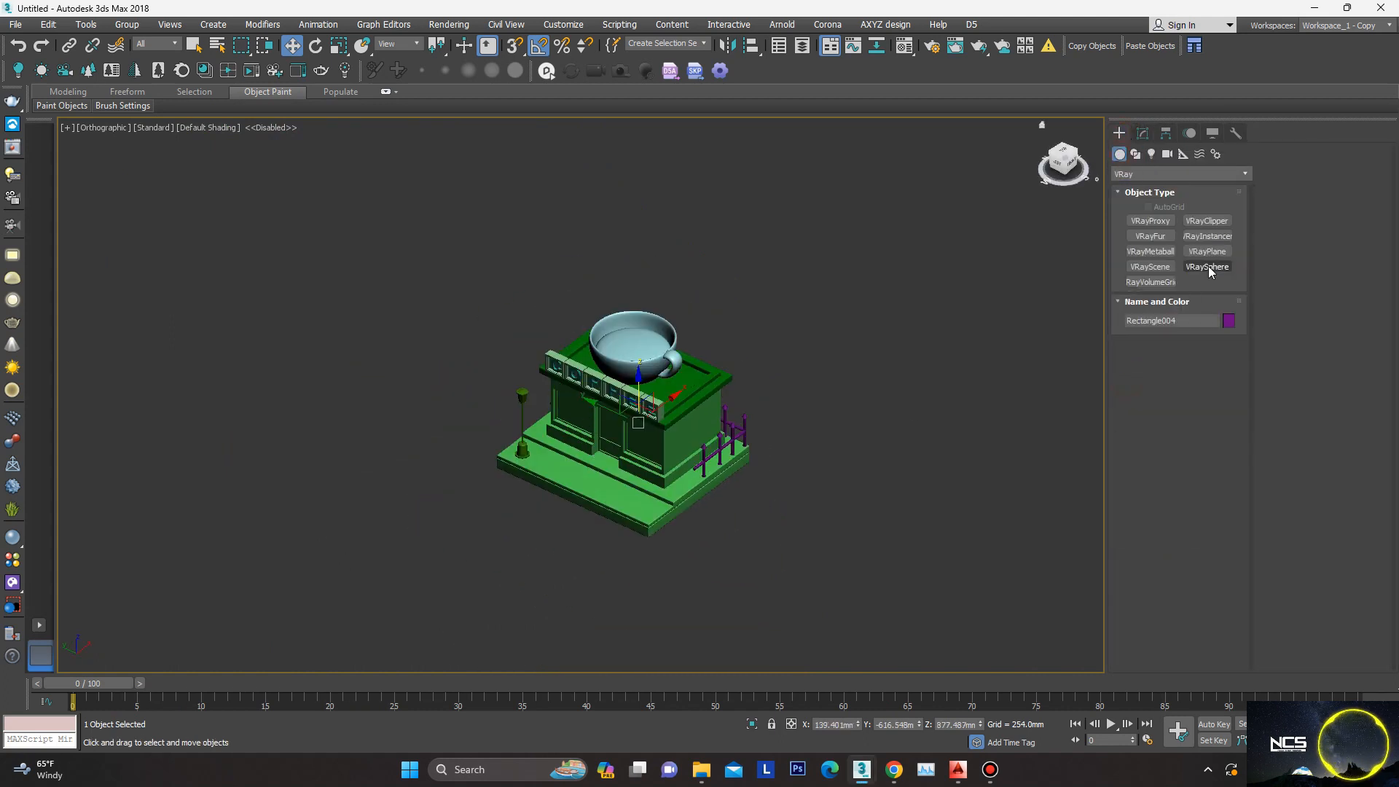
click(1206, 253)
middle_drag(874, 466, 956, 379)
click(934, 398)
right_click(933, 398)
alt+middle_drag(800, 393, 769, 419)
click(904, 45)
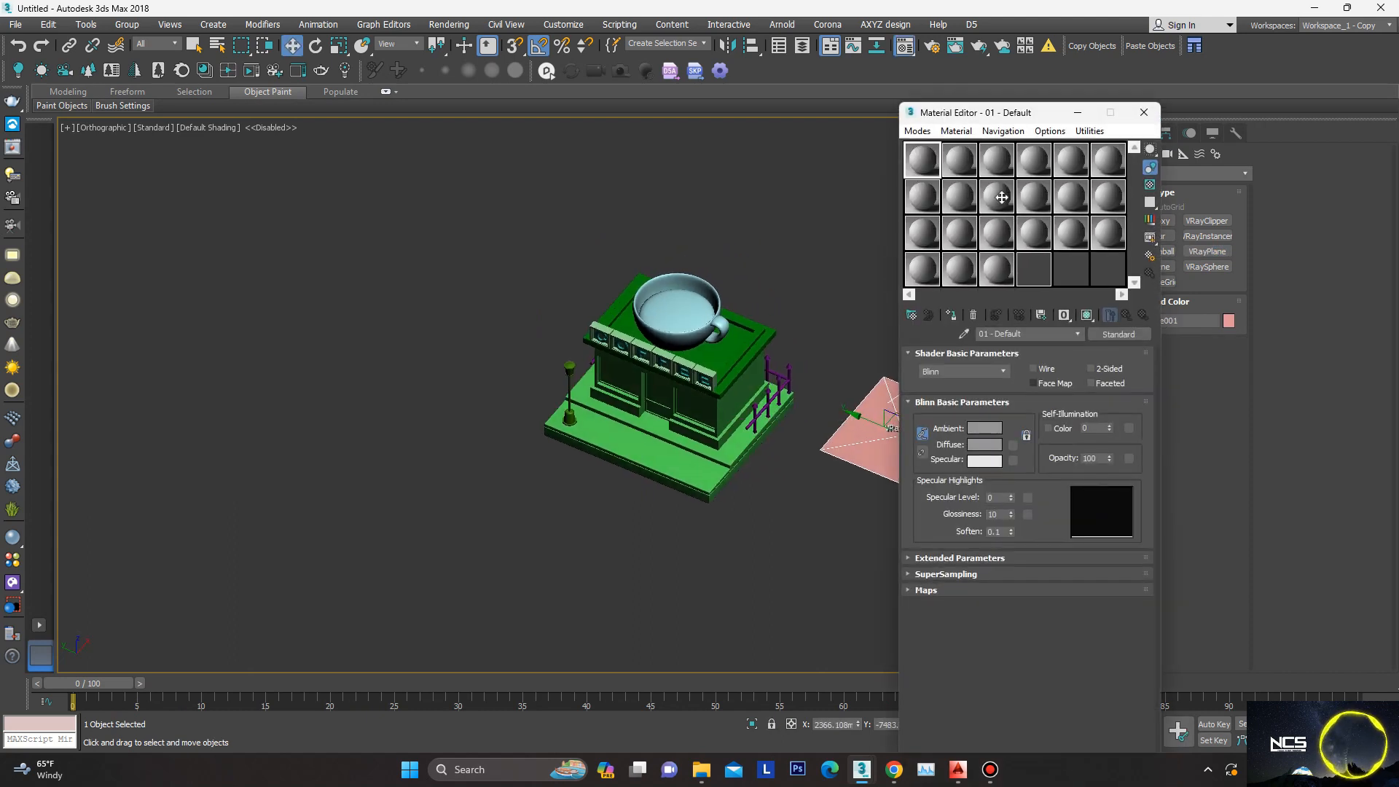
middle_drag(714, 378, 569, 423)
click(1144, 112)
Step: Frame the whole coffee shop from its front corner in a perspective view with safe frames shown
alt+middle_drag(657, 335, 637, 341)
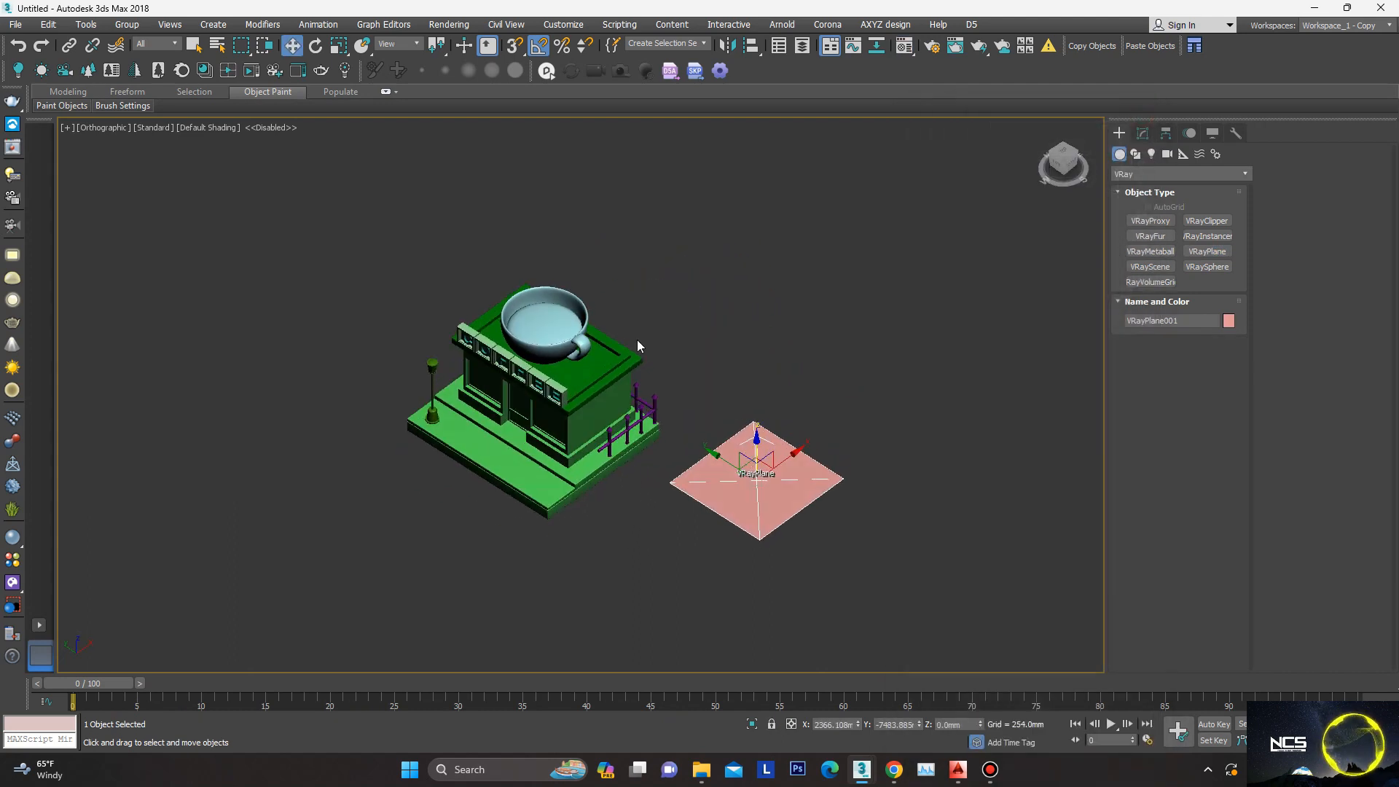
scroll(621, 350, up, 4)
key(p)
scroll(759, 364, up, 4)
scroll(751, 386, down, 4)
alt+middle_drag(691, 536, 656, 496)
key(shift+f)
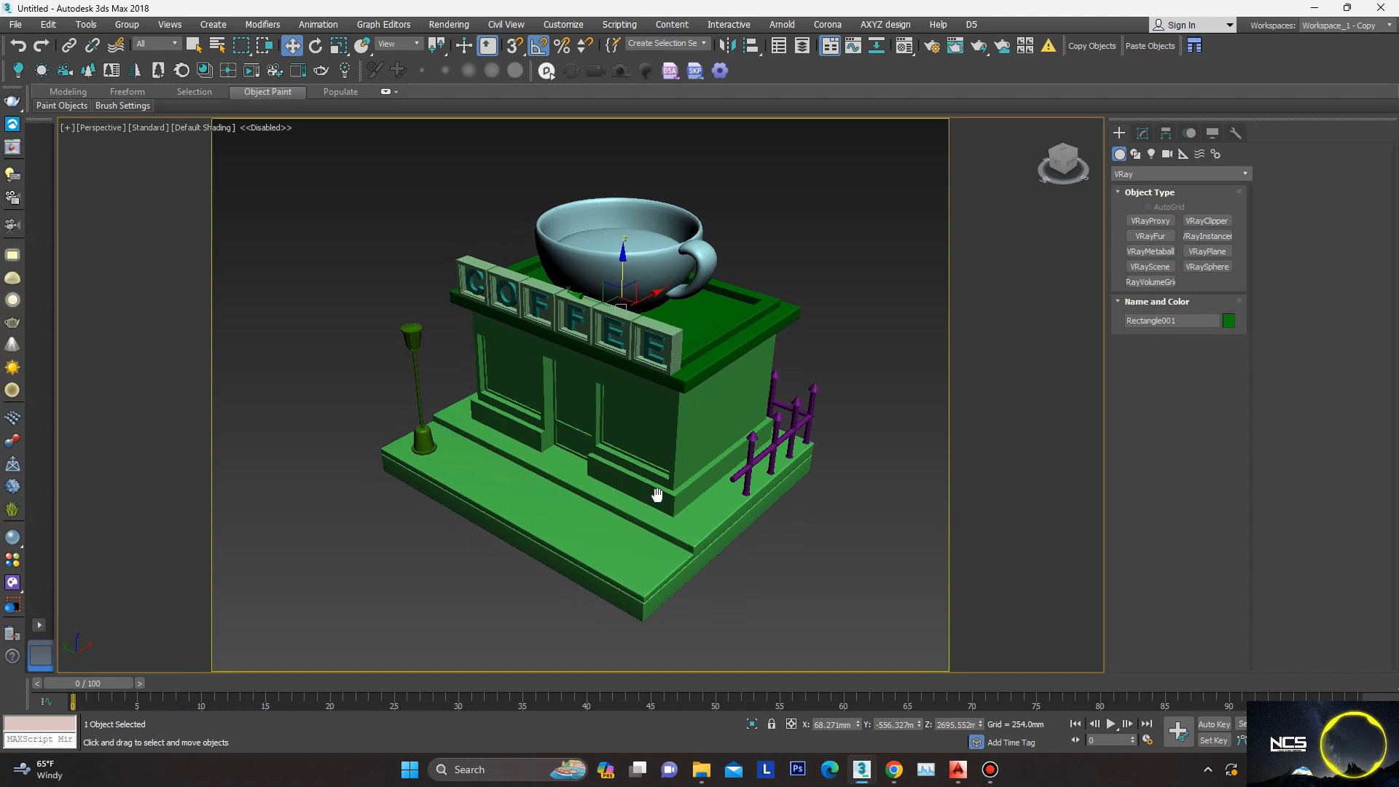
Step: Create a V-Ray camera matching the current perspective view and look through it
click(1167, 154)
click(1208, 220)
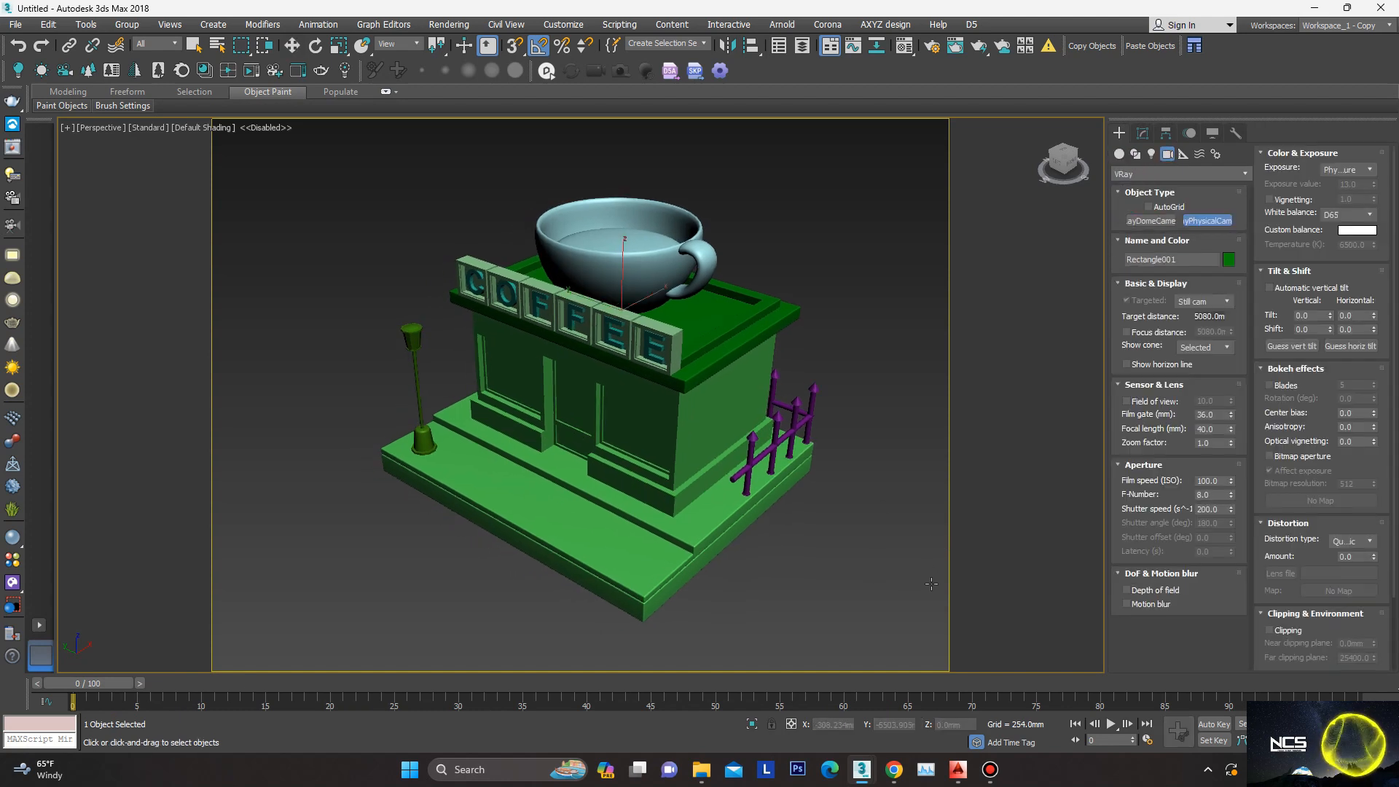
key(w)
key(ctrl+c)
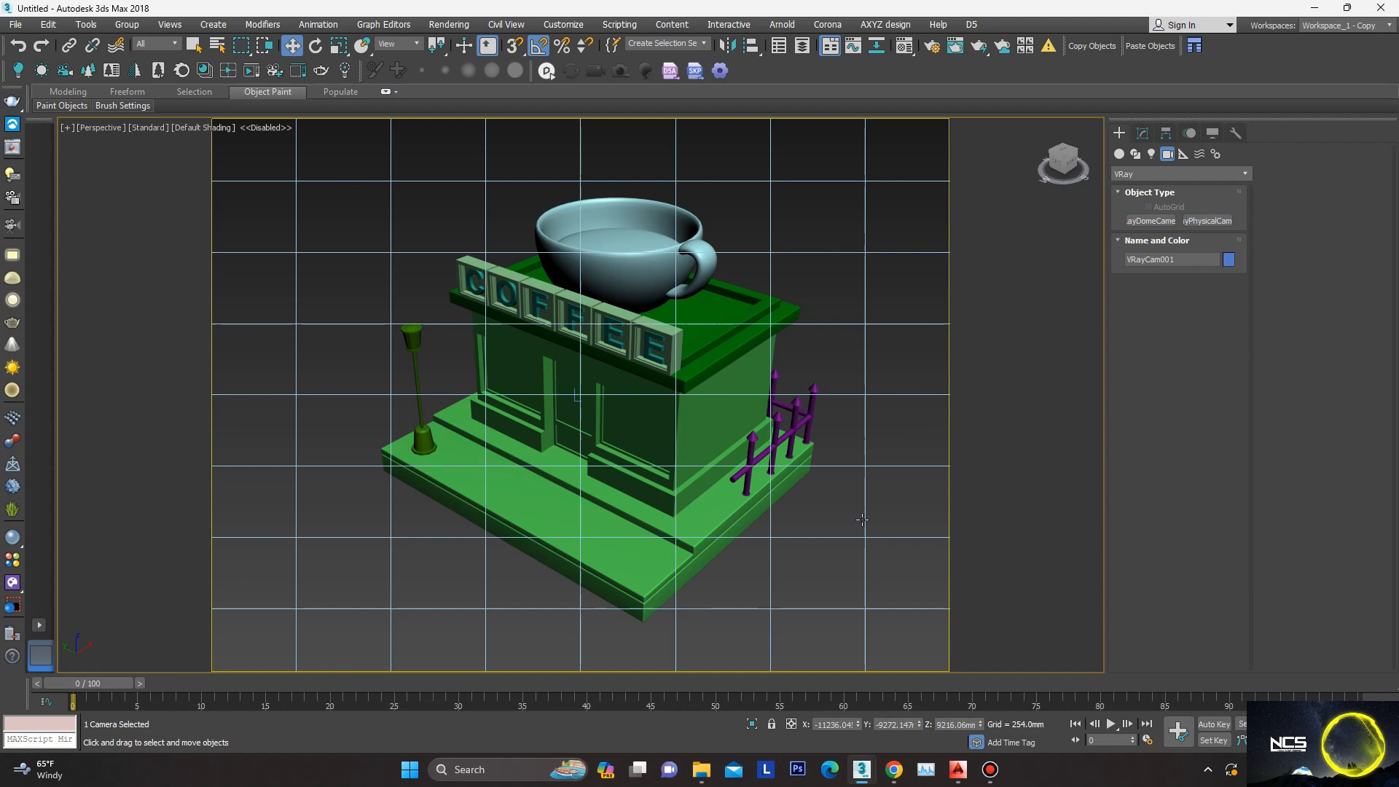
key(c)
Step: Deselect the camera and save the scene as cofee in 3ds Max format
click(880, 408)
key(ctrl+s)
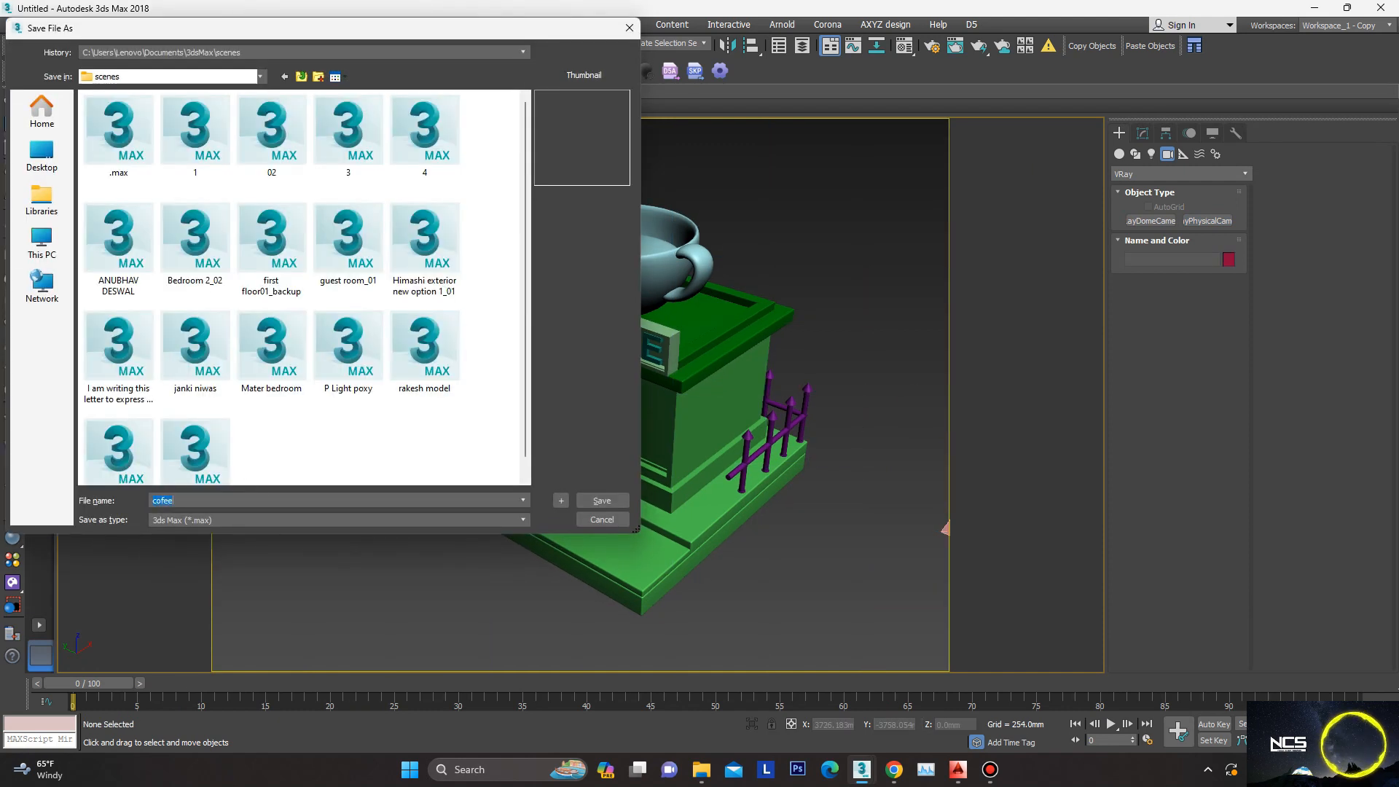
key(Return)
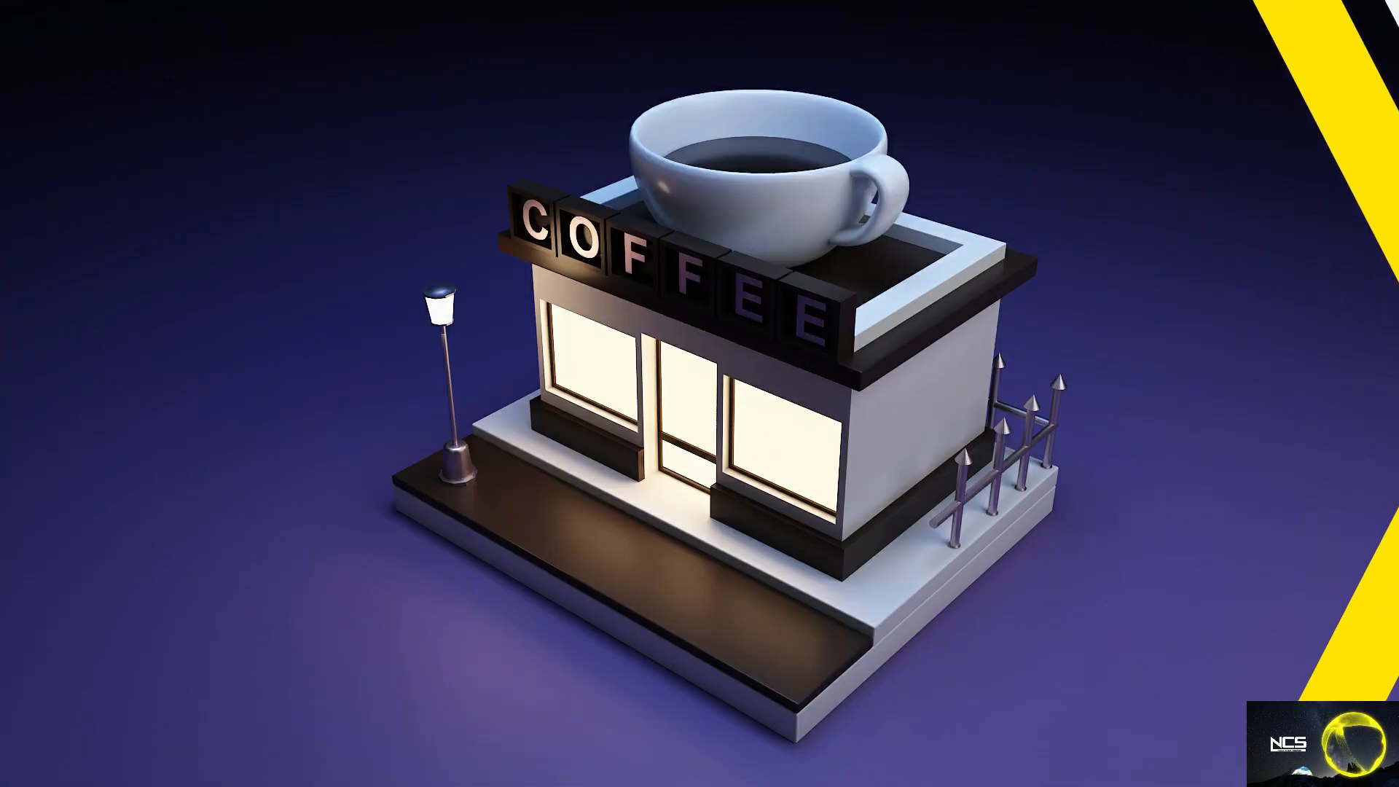